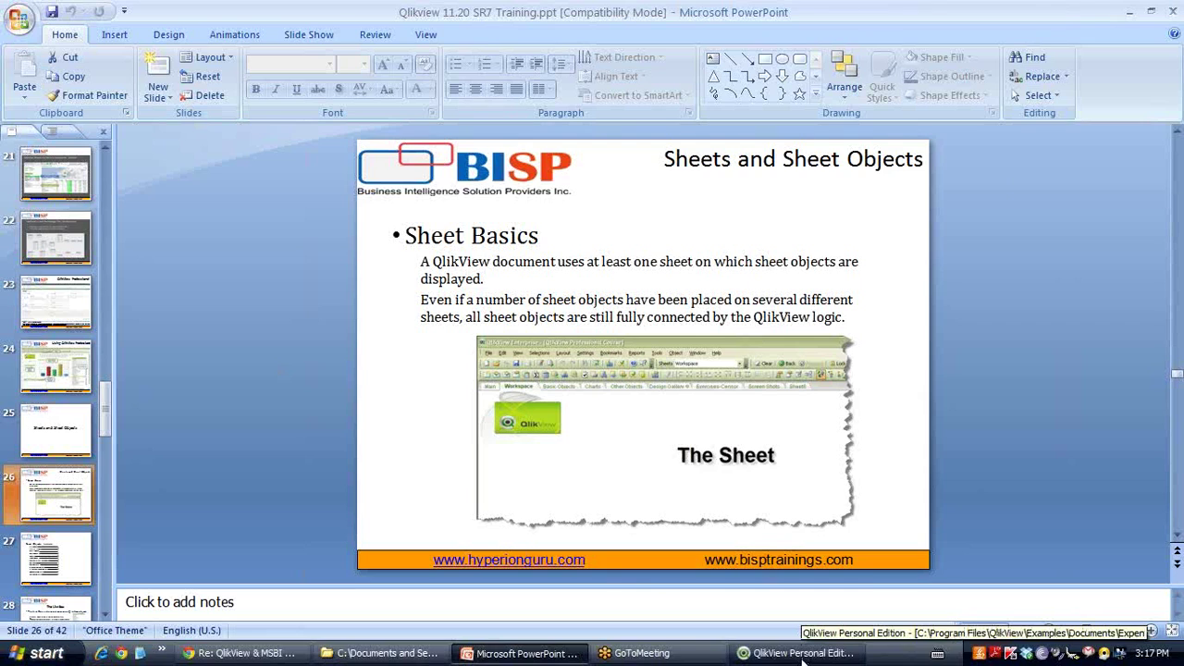
Step: Switch to QlikView, close the Expense Management document and maximize the program window
{"action": "left_click", "coordinate": [801, 653]}
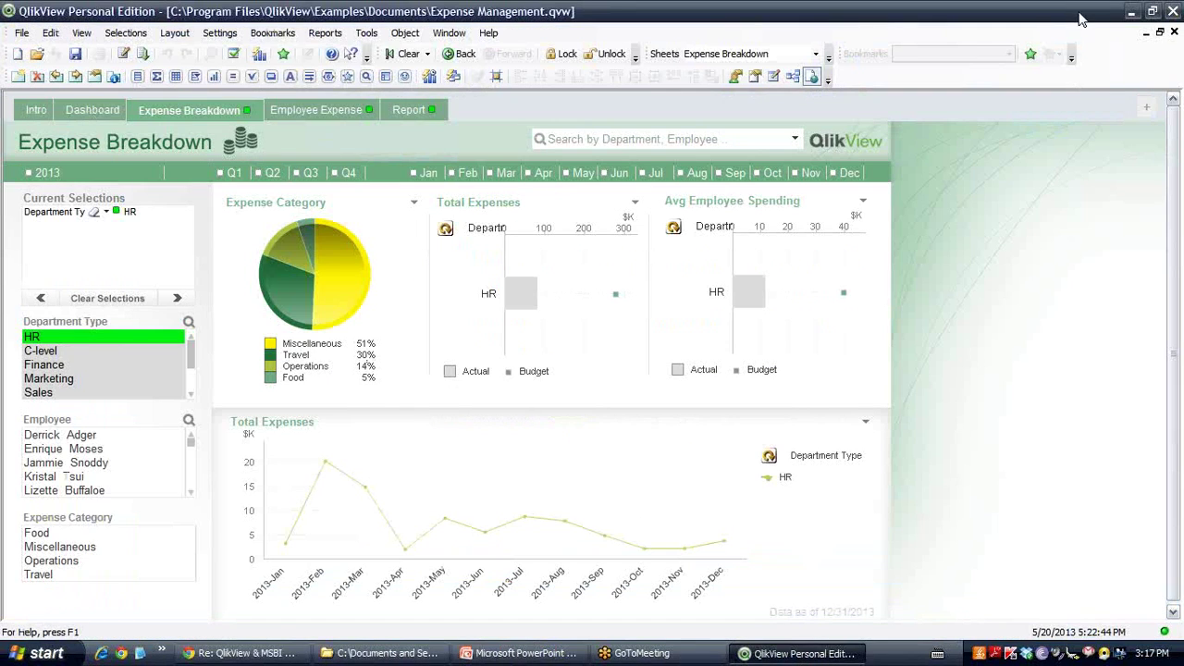
{"action": "left_click", "coordinate": [1152, 12]}
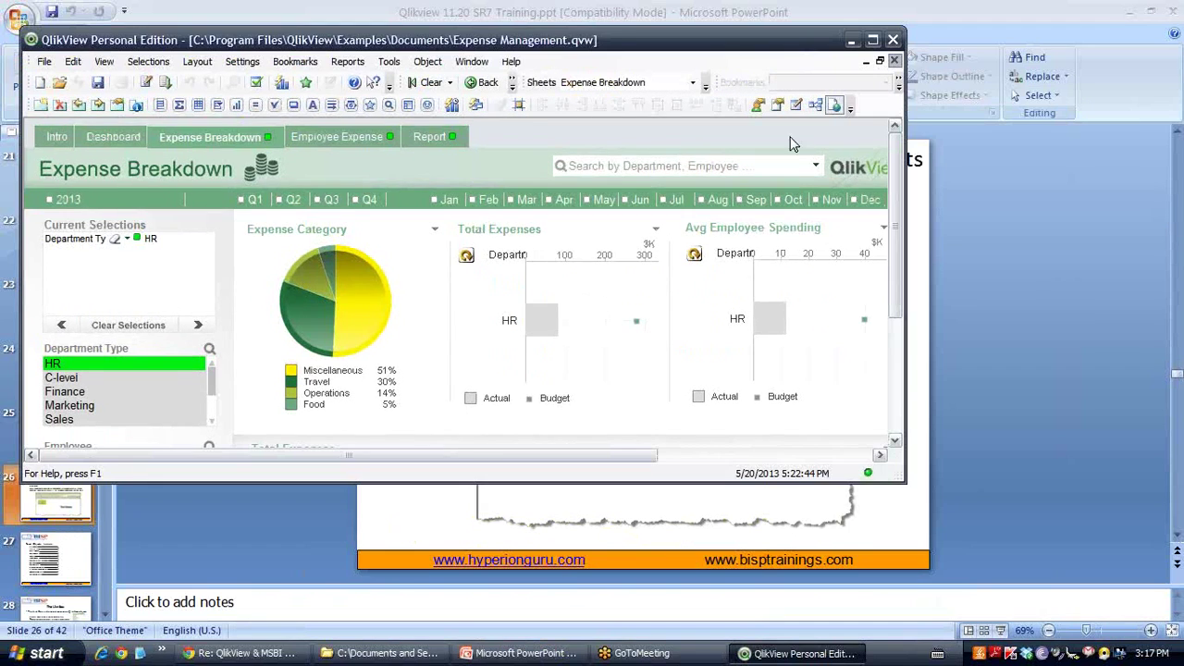
{"action": "left_click", "coordinate": [893, 61]}
{"action": "left_click_drag", "start_coordinate": [620, 44], "coordinate": [598, 16]}
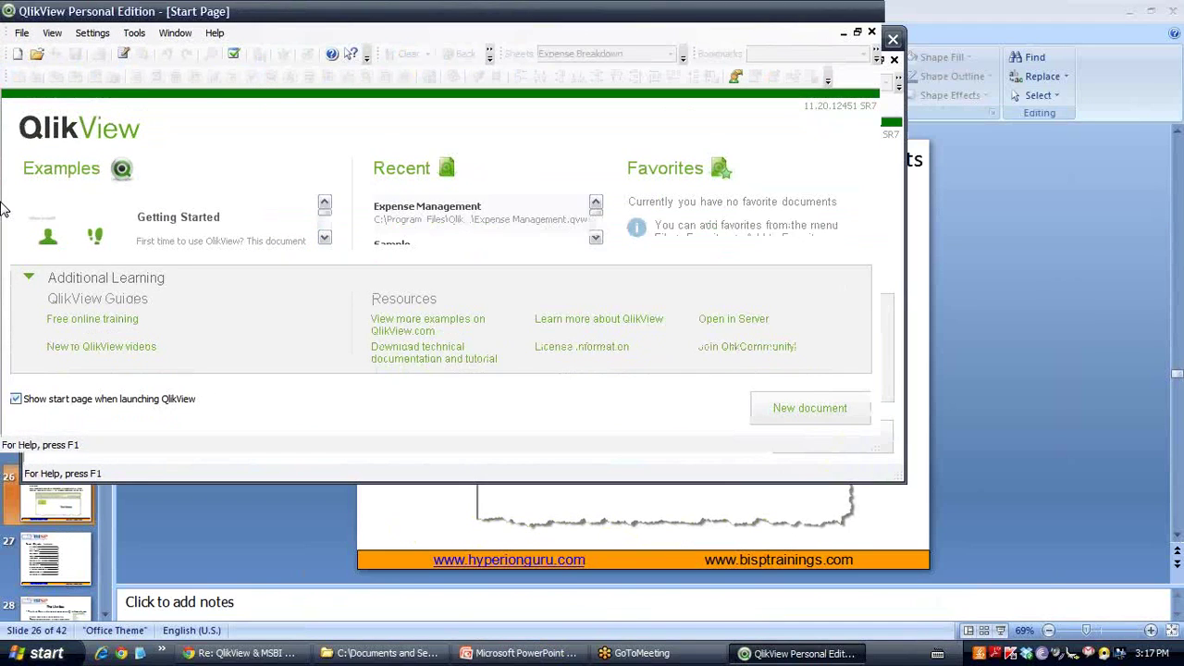
{"action": "double_click", "coordinate": [598, 16]}
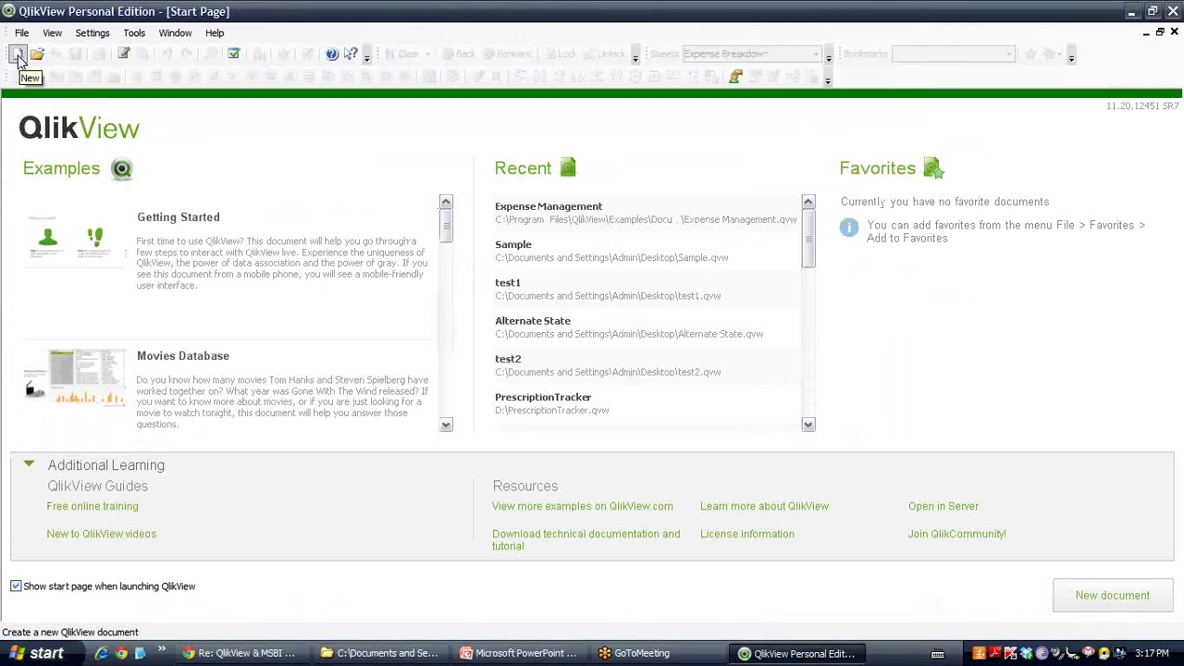
Step: Start a new document with Sample - Superstore Sales (Excel).xls from the Samples folder as its data source
{"action": "left_click", "coordinate": [17, 55]}
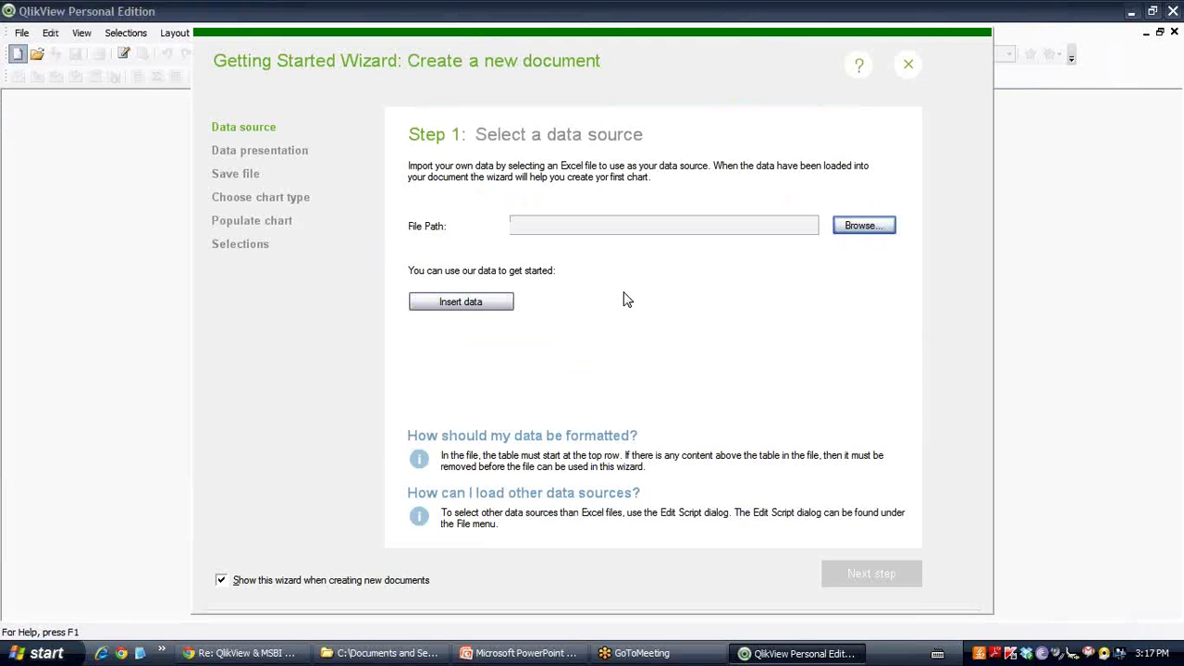
{"action": "left_click", "coordinate": [858, 225]}
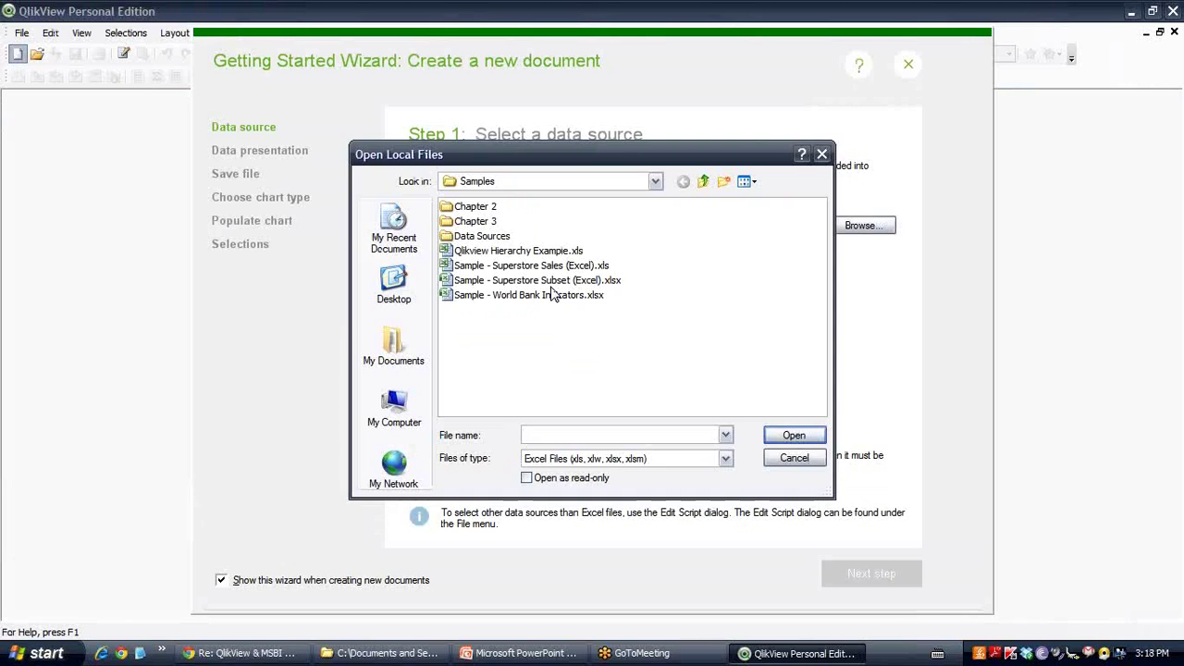
{"action": "left_click", "coordinate": [561, 267]}
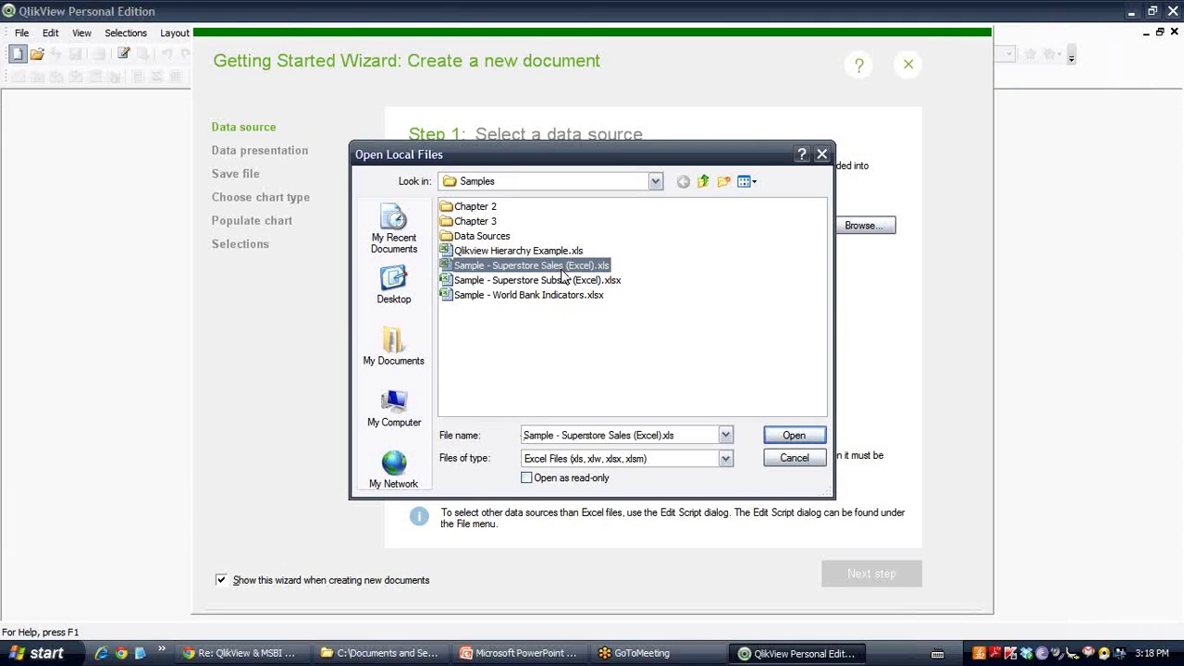
{"action": "left_click", "coordinate": [795, 435]}
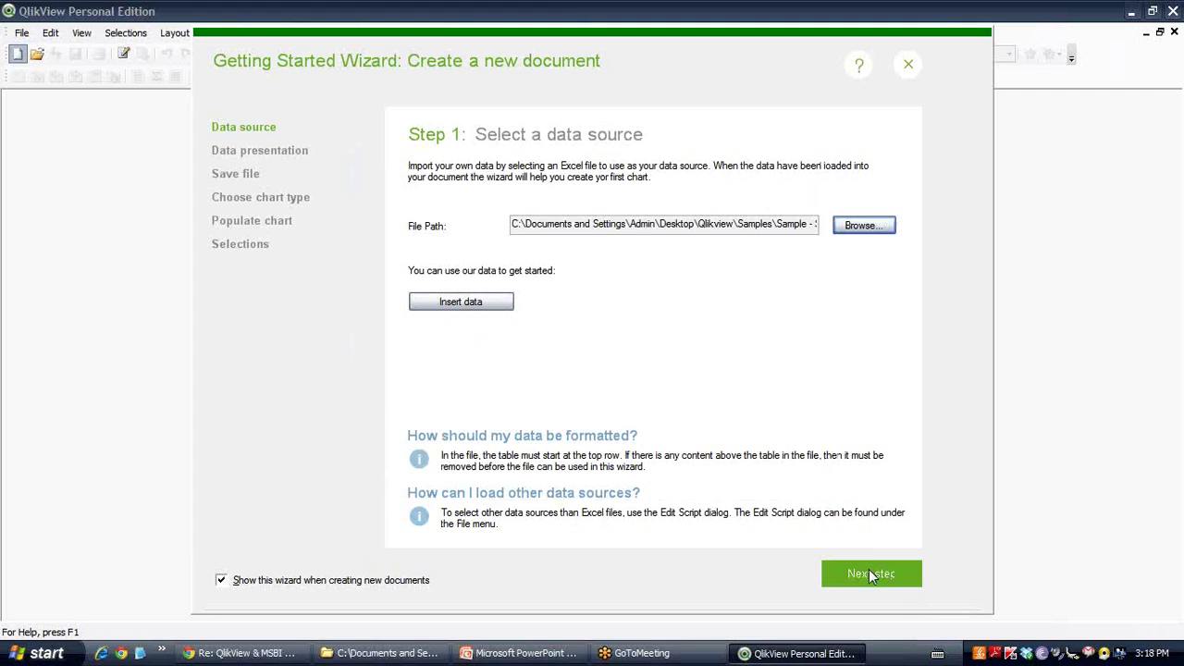
{"action": "left_click", "coordinate": [843, 571]}
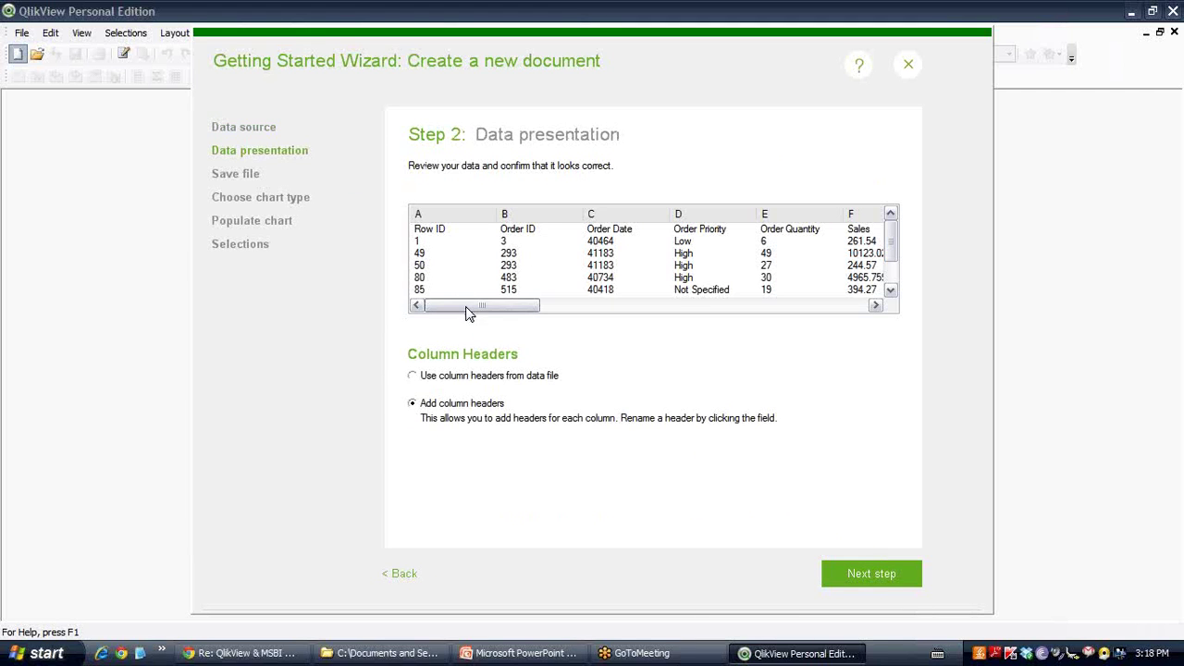
Step: Use the column headers from the data file and accept the data presentation
{"action": "mouse_move", "coordinate": [468, 309]}
{"action": "left_mouse_down"}
{"action": "mouse_move", "coordinate": [841, 312]}
{"action": "mouse_move", "coordinate": [460, 307]}
{"action": "left_mouse_up"}
{"action": "left_click", "coordinate": [412, 378]}
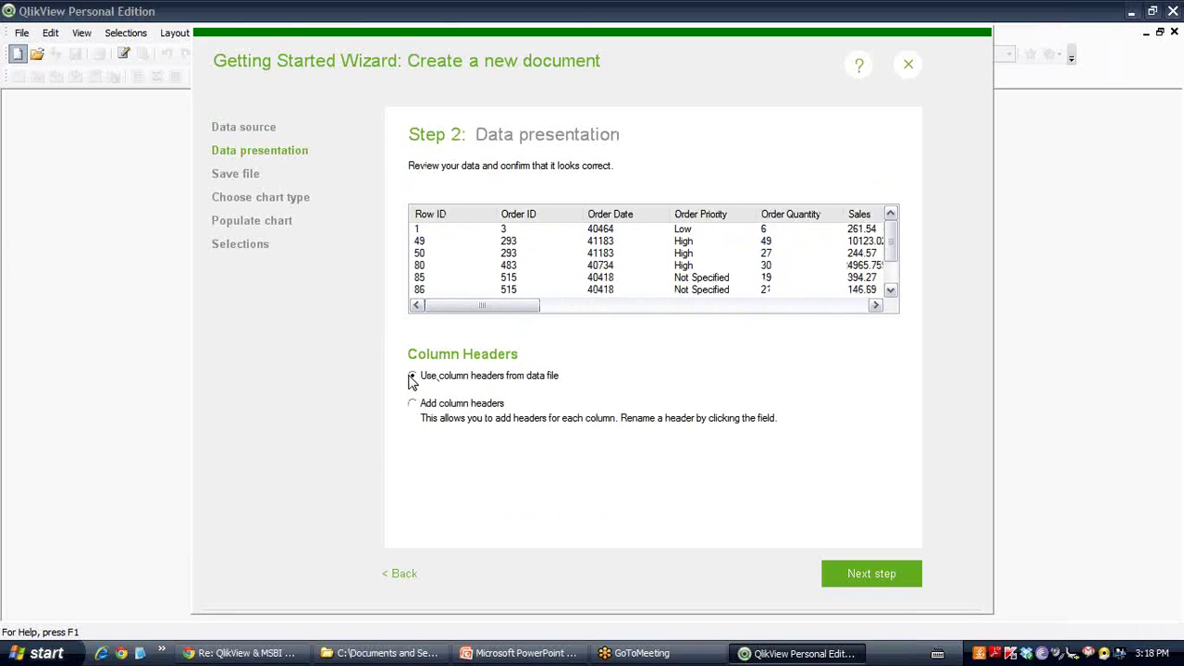
{"action": "left_click", "coordinate": [868, 574]}
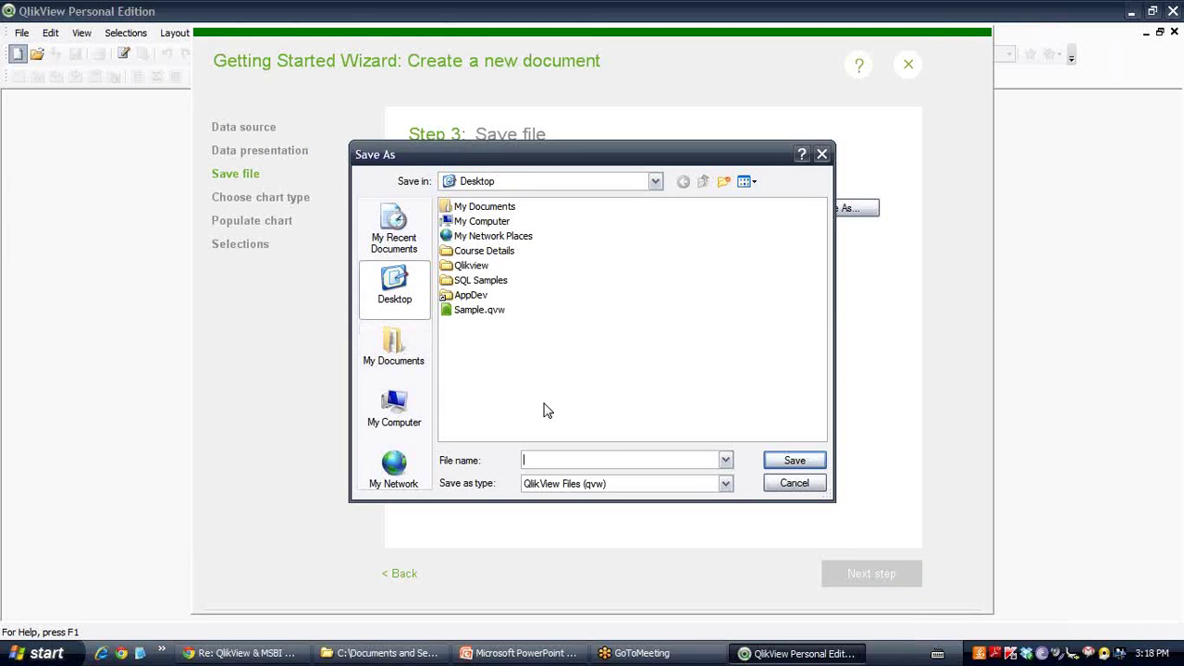
Step: Save the new document on the Desktop as Sample1 and continue to the chart type choice
{"action": "type", "text": "Sample"}
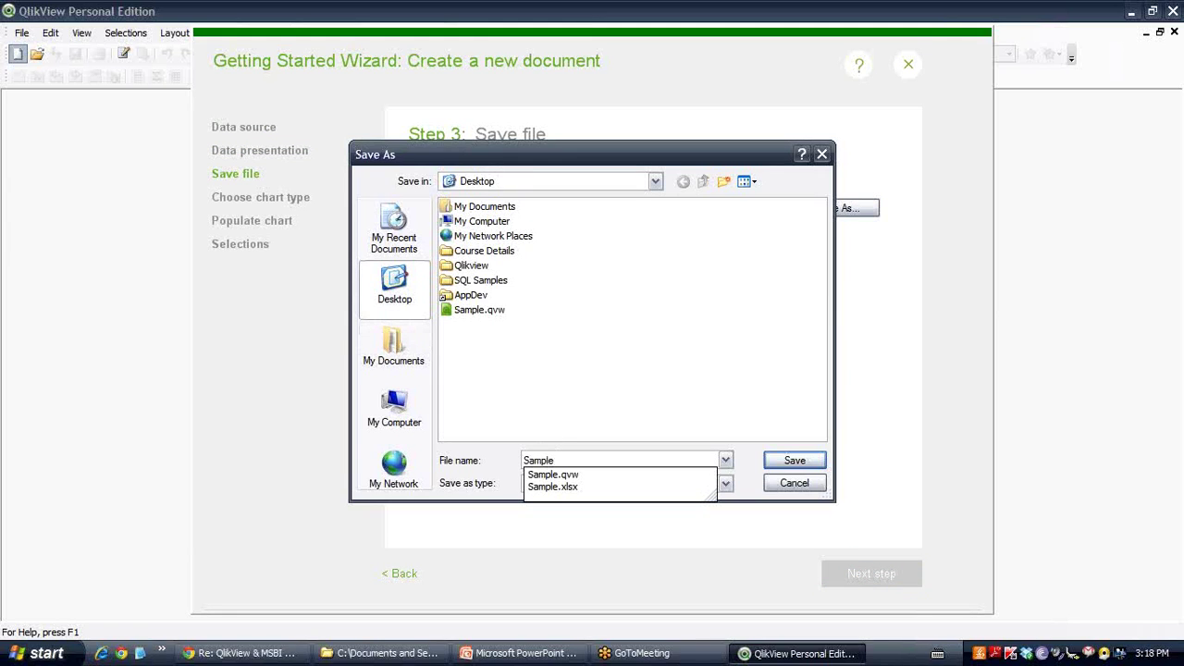
{"action": "type", "text": "1"}
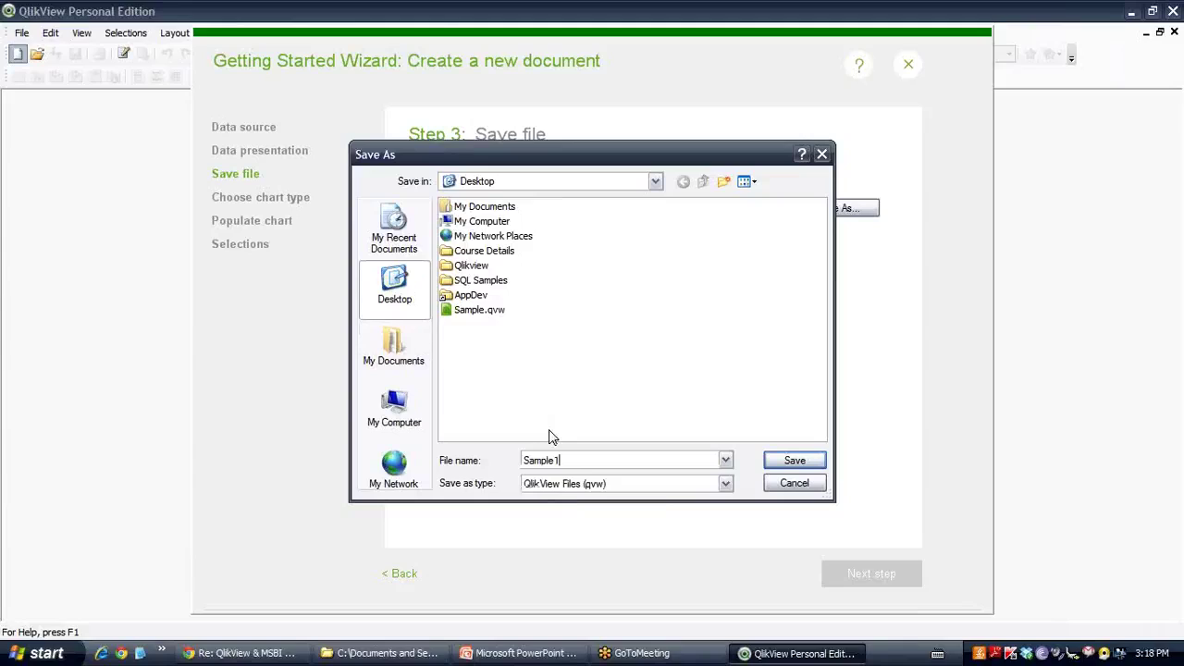
{"action": "left_click", "coordinate": [802, 464]}
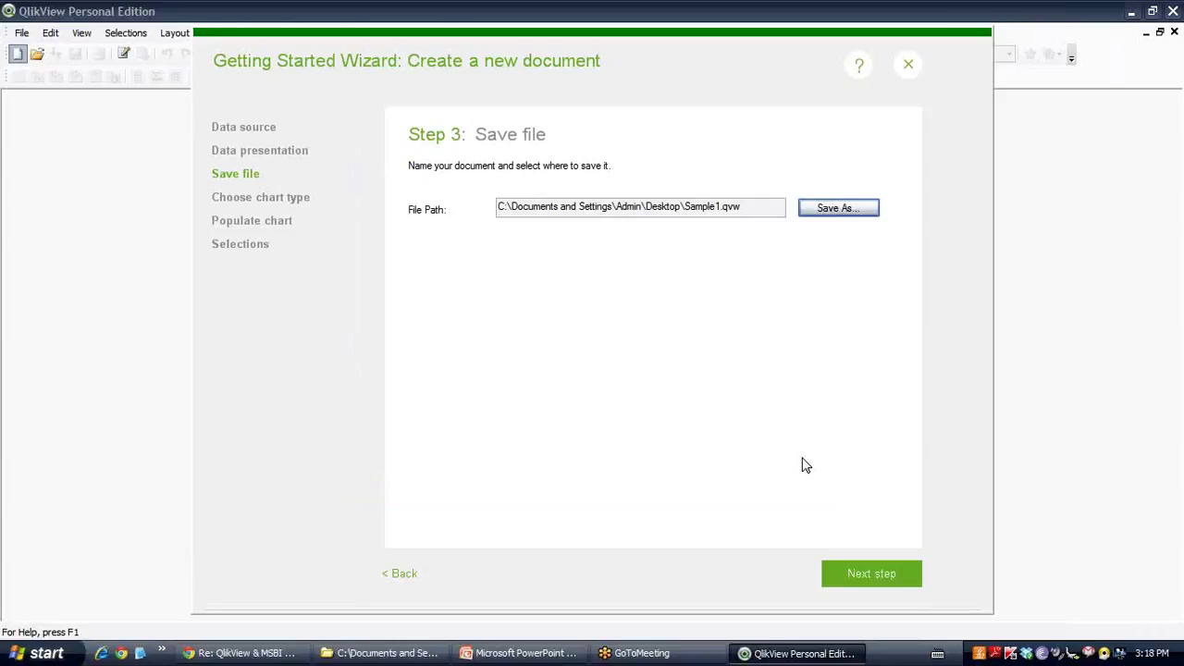
{"action": "left_click", "coordinate": [868, 575]}
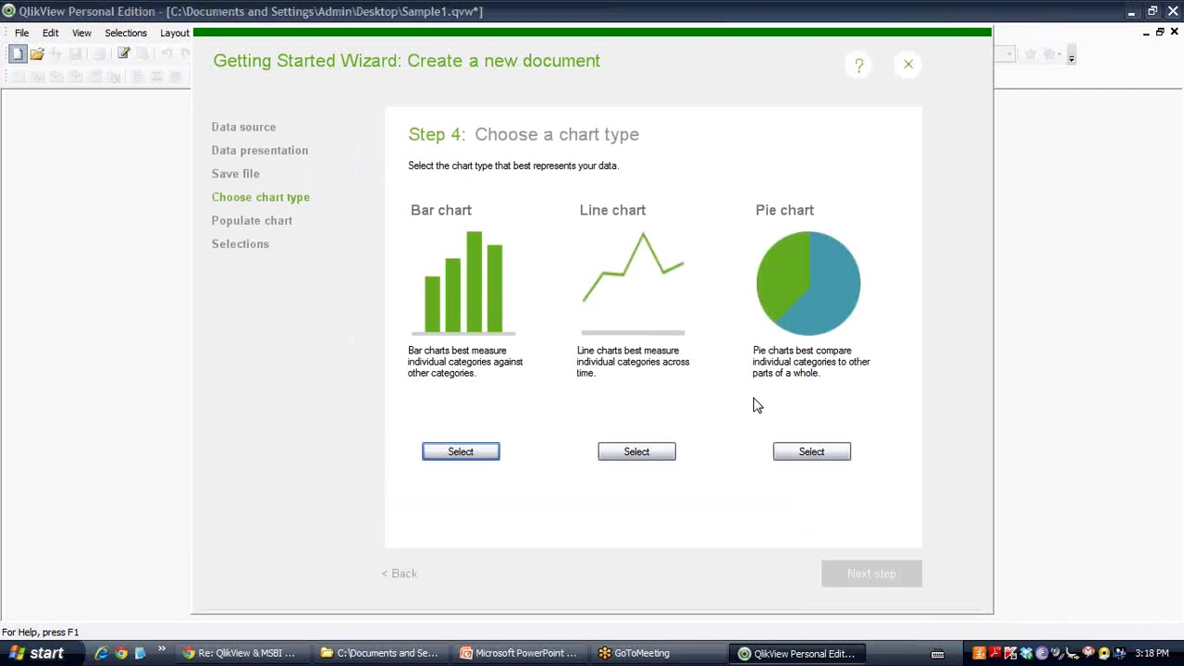
Step: Set up a bar chart with Region as dimension and the sum of Sales as expression, and create the document without listbox fields
{"action": "left_click", "coordinate": [466, 453]}
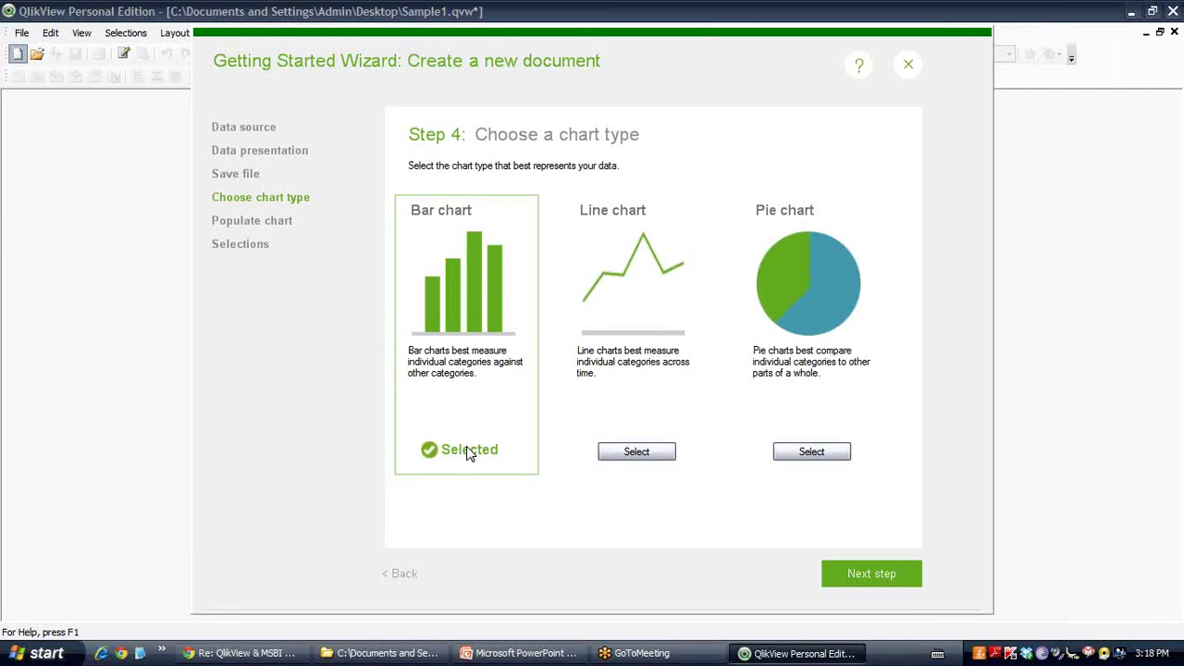
{"action": "left_click", "coordinate": [872, 573]}
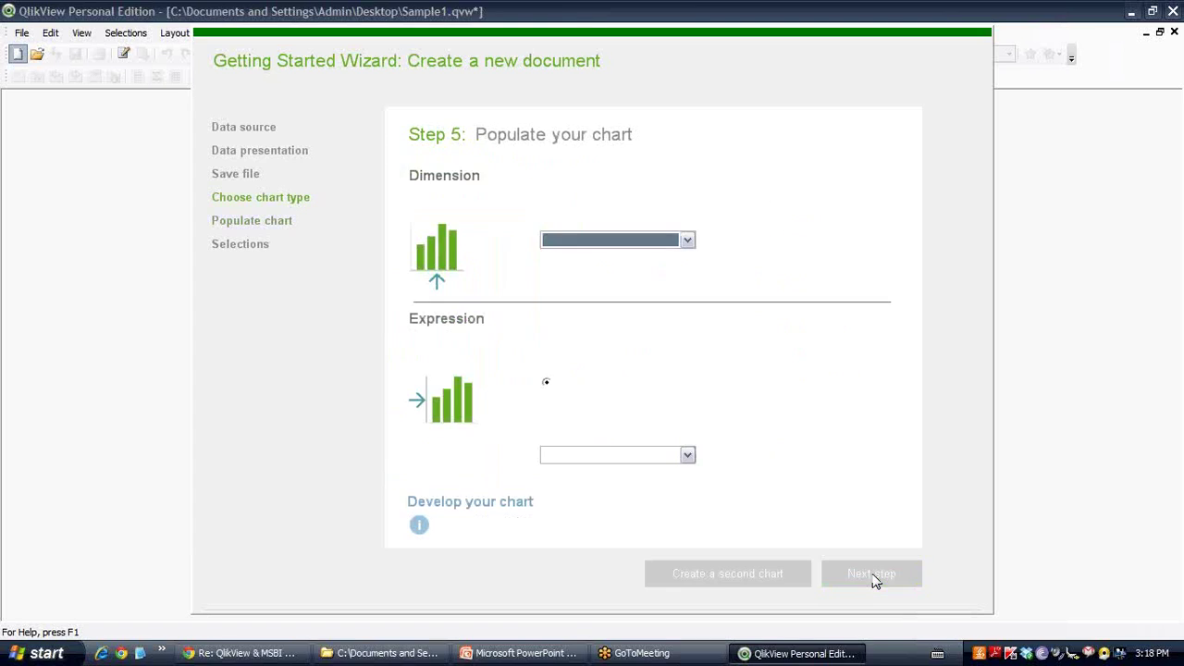
{"action": "left_click", "coordinate": [581, 239]}
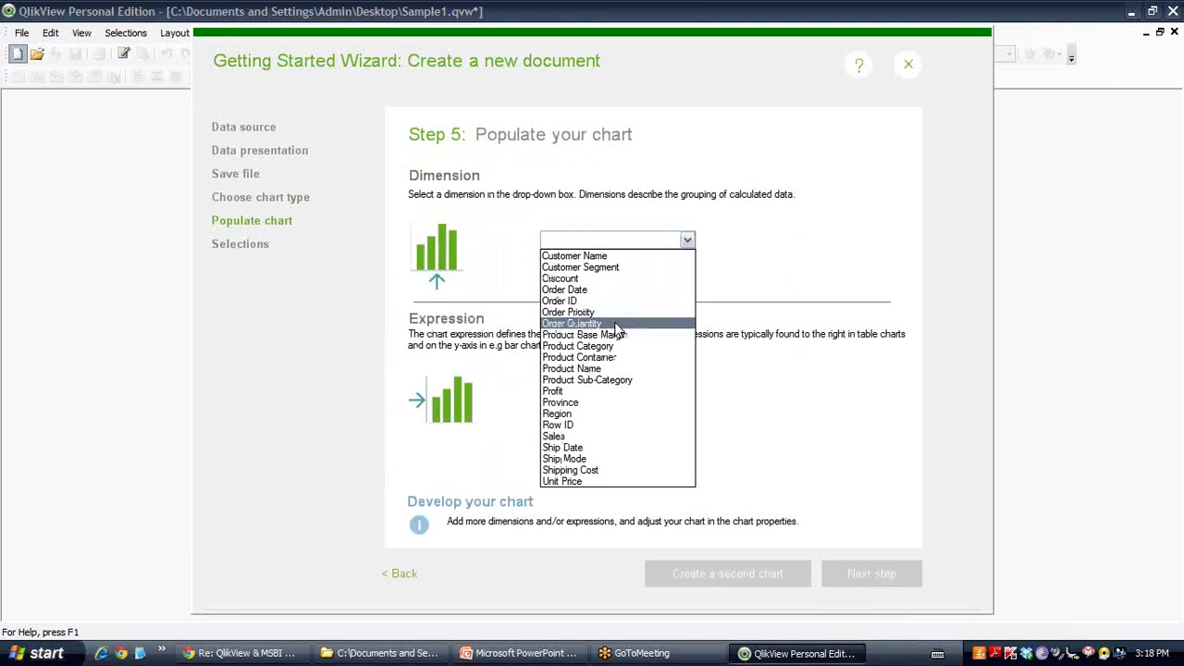
{"action": "left_click", "coordinate": [611, 413]}
{"action": "left_click", "coordinate": [618, 454]}
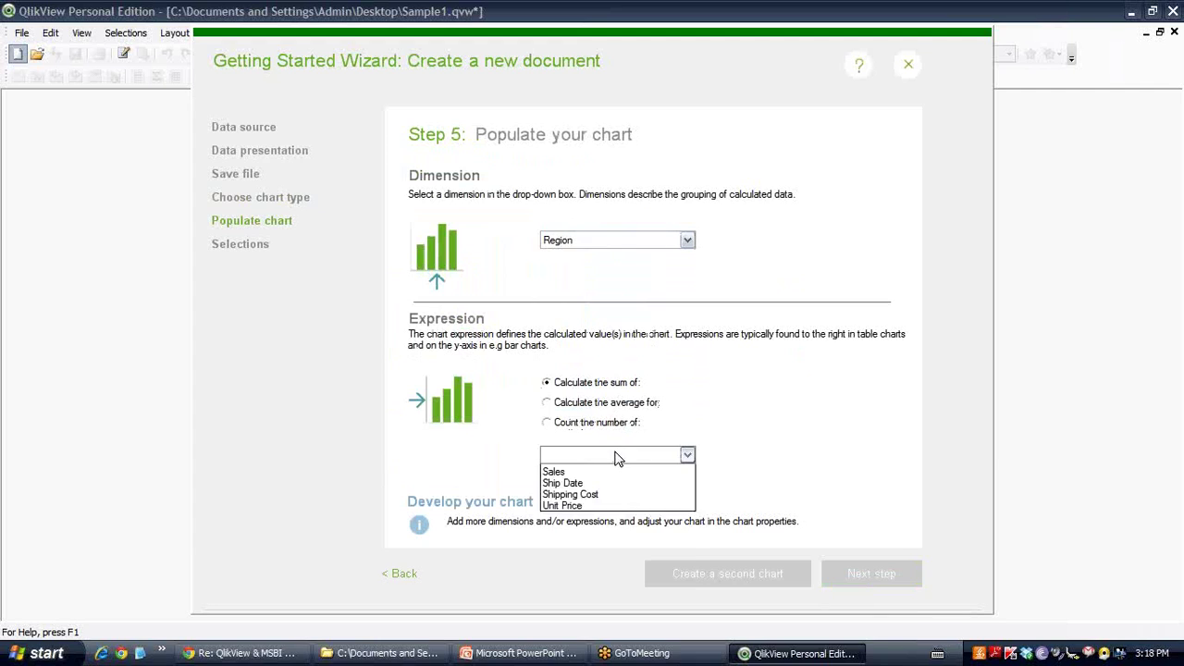
{"action": "left_click", "coordinate": [558, 550]}
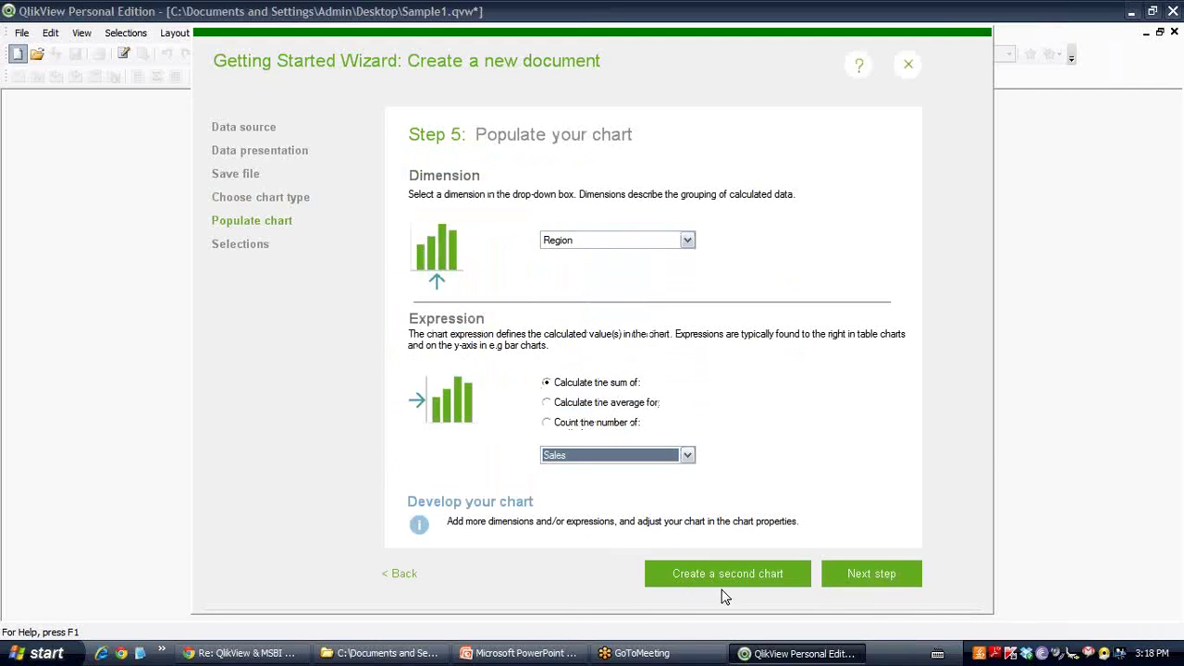
{"action": "left_click", "coordinate": [865, 566]}
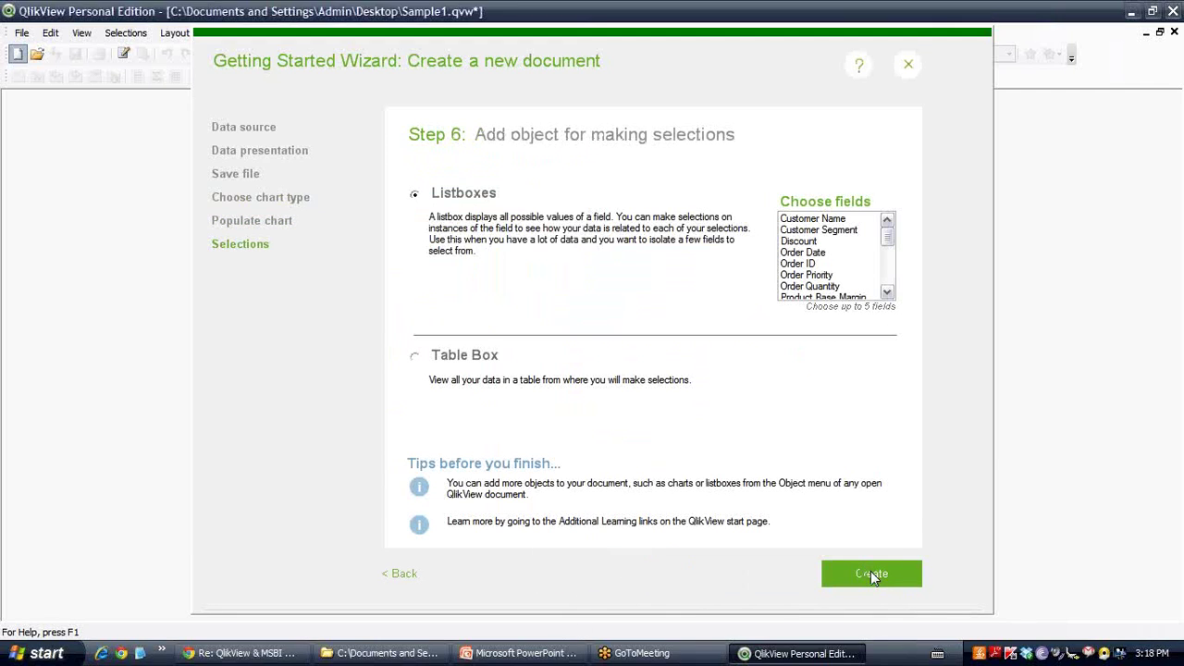
{"action": "left_click", "coordinate": [871, 574]}
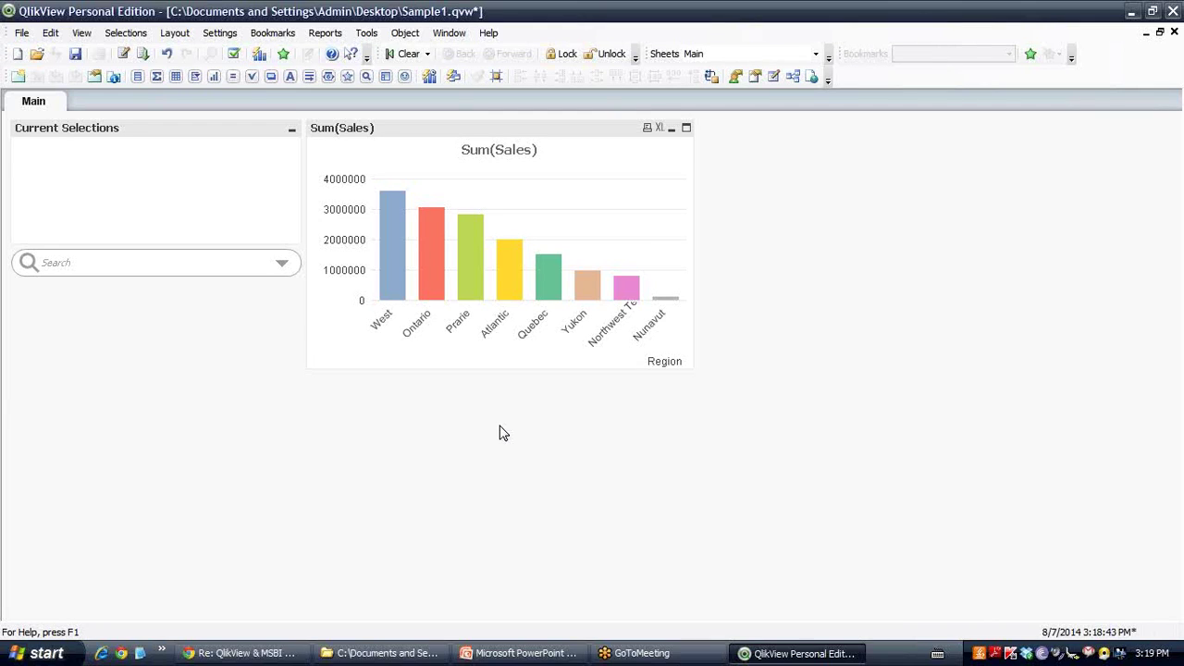
Step: Turn off the caption in the properties of the Sum(Sales) chart
{"action": "right_click", "coordinate": [553, 141]}
{"action": "key", "text": "Escape"}
{"action": "left_click", "coordinate": [330, 133]}
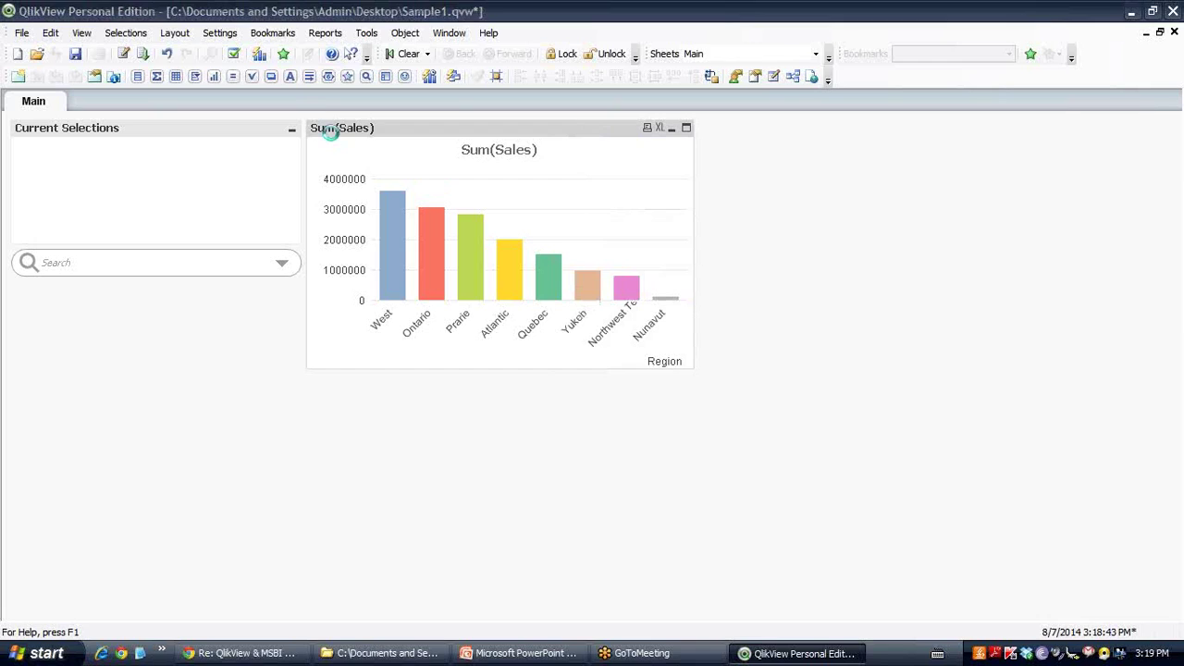
{"action": "left_click", "coordinate": [331, 132]}
{"action": "left_click", "coordinate": [858, 109]}
{"action": "left_click", "coordinate": [859, 109]}
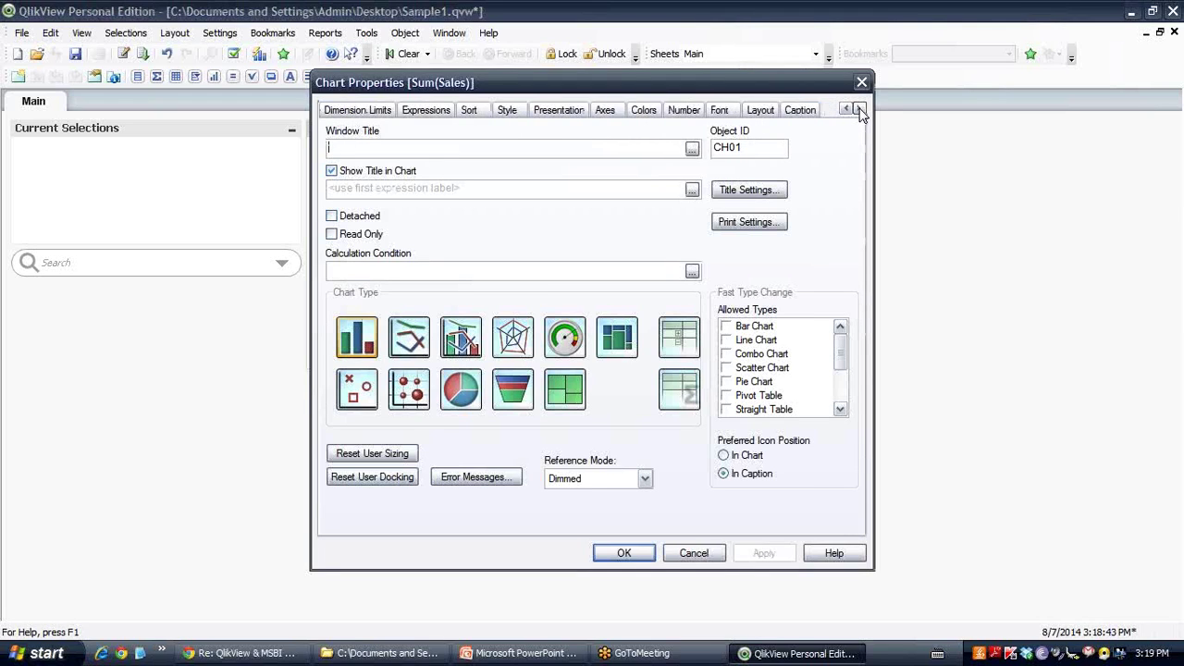
{"action": "left_click", "coordinate": [801, 110]}
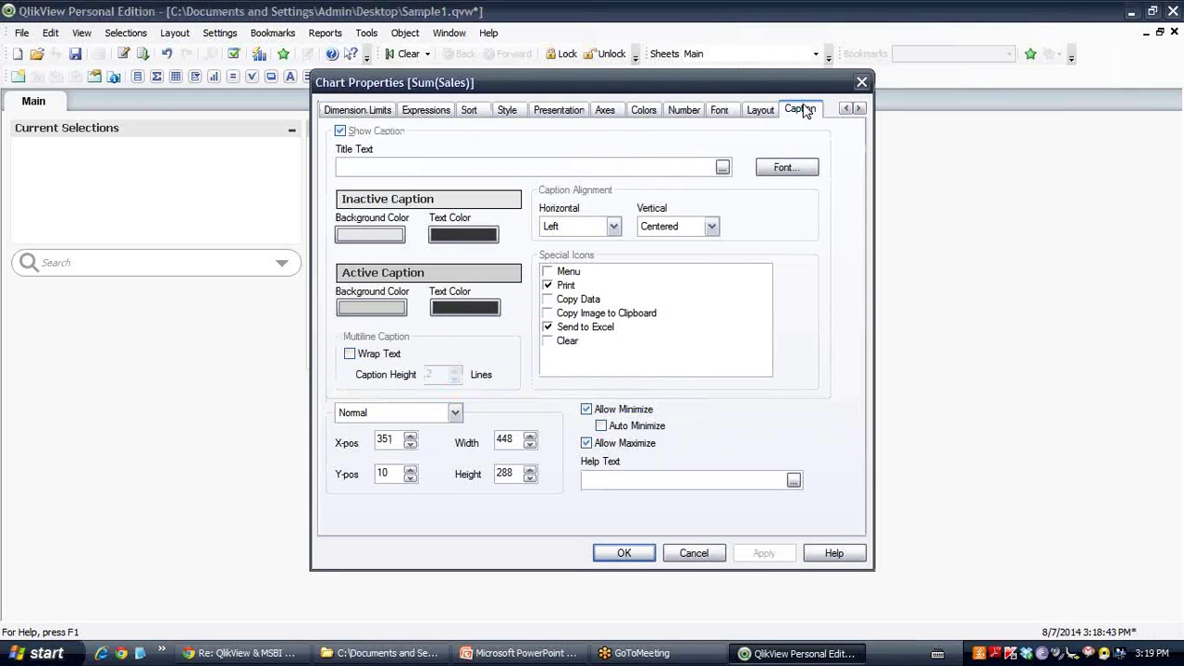
{"action": "left_click", "coordinate": [360, 131]}
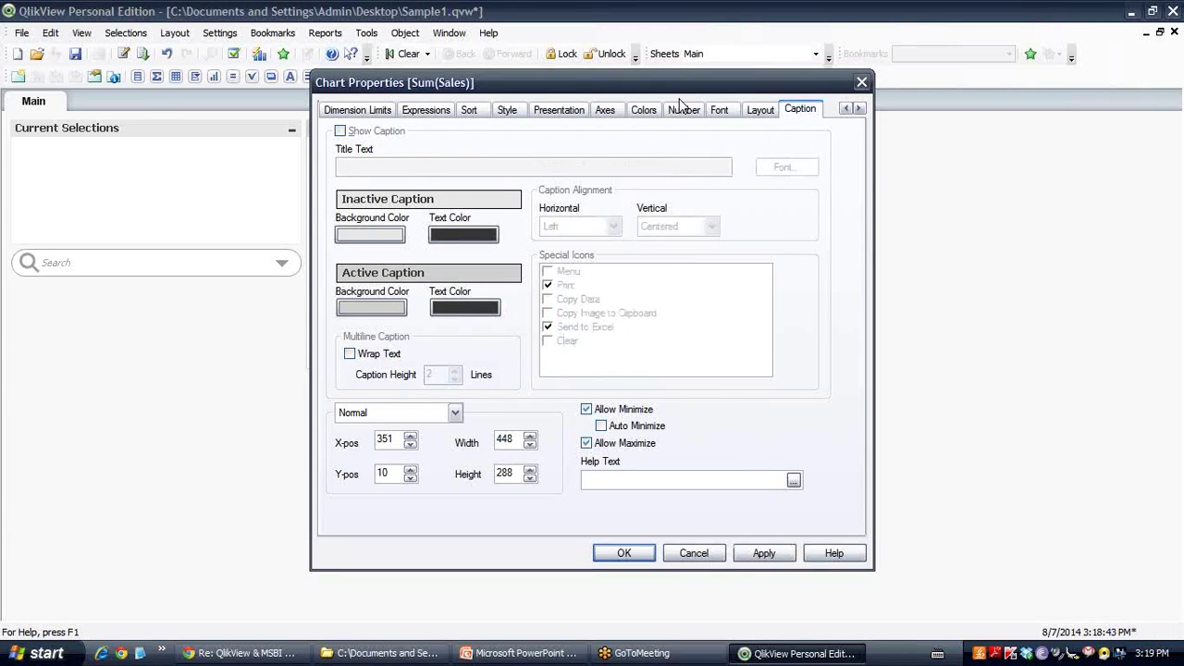
Step: Label the chart's Sum(Sales) expression "Total Sales" and accept the chart properties
{"action": "left_click", "coordinate": [425, 110]}
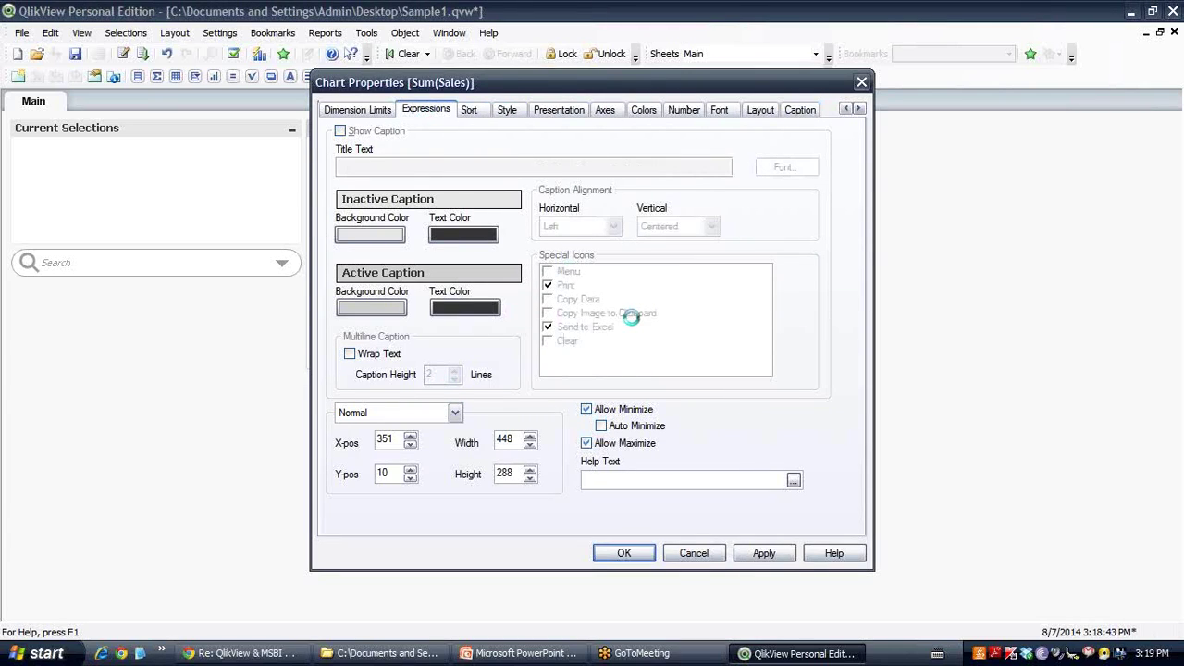
{"action": "left_click", "coordinate": [659, 192]}
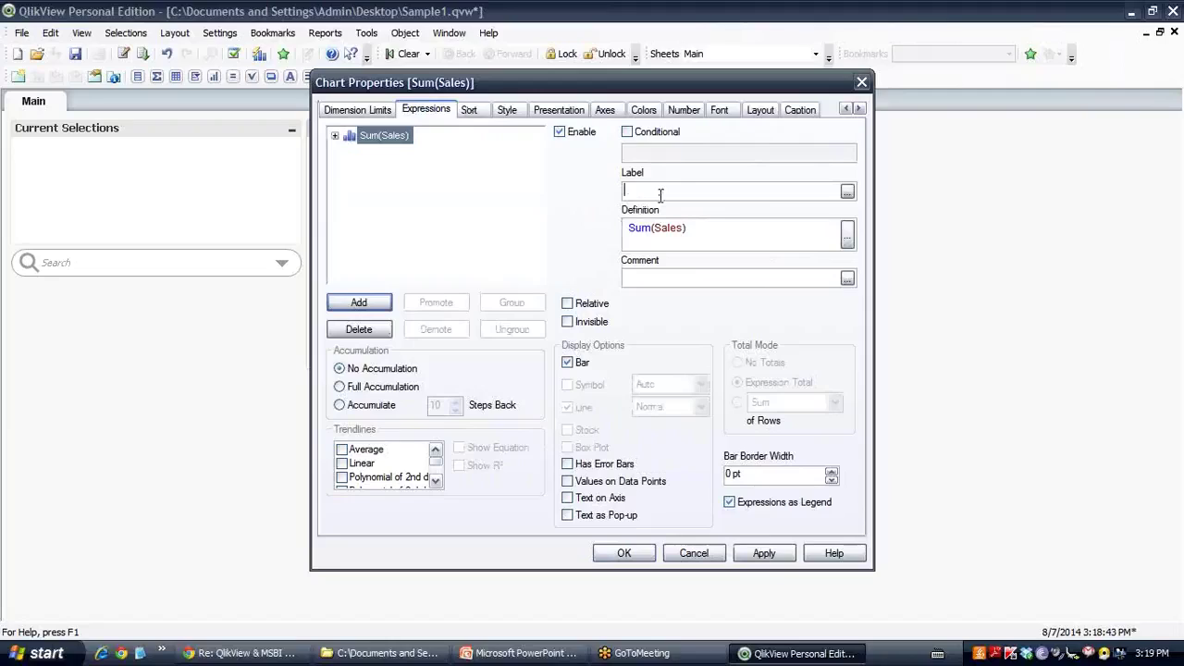
{"action": "type", "text": "Total Sales"}
{"action": "left_click", "coordinate": [625, 553]}
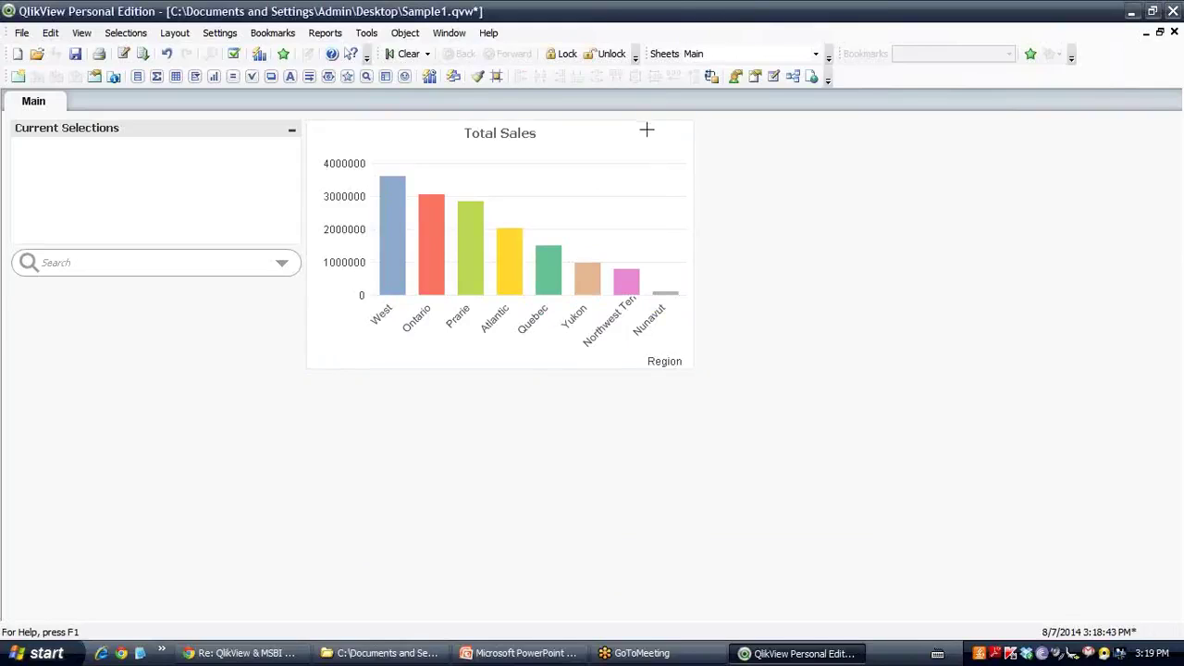
Step: Widen the Total Sales chart by its right edge, and undo a trial move of it down the sheet
{"action": "left_click_drag", "start_coordinate": [695, 267], "coordinate": [763, 270]}
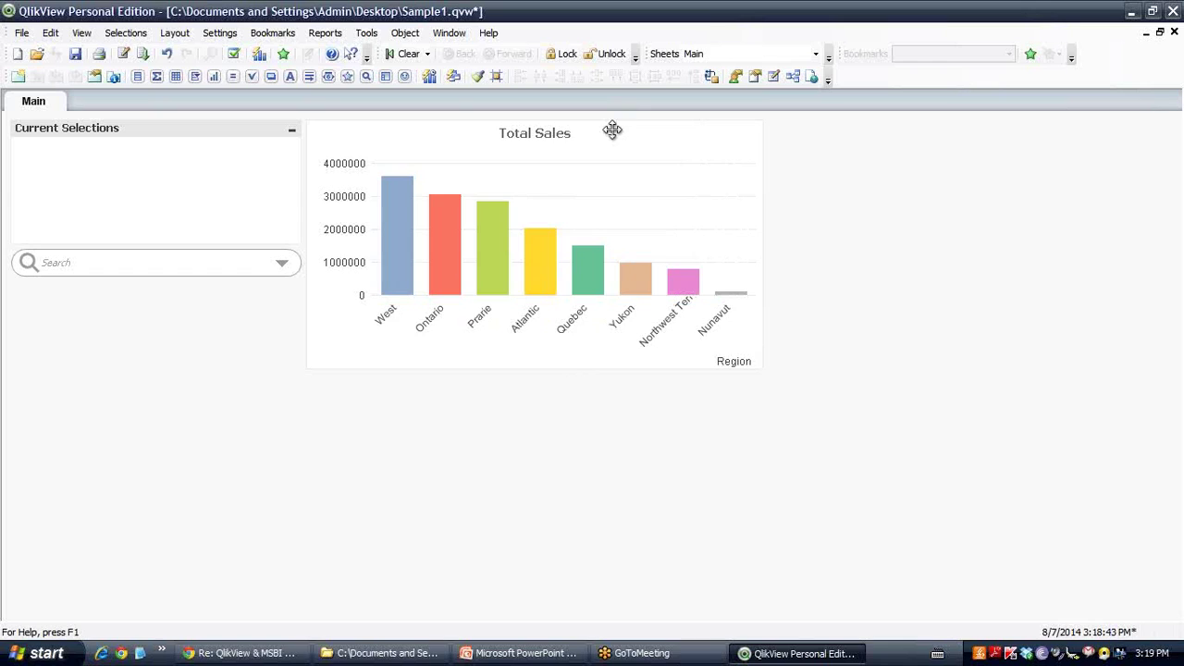
{"action": "left_click_drag", "start_coordinate": [613, 129], "coordinate": [680, 278]}
{"action": "key", "text": "ctrl+z"}
Step: Add the Customer Name field to the Main sheet as a listbox
{"action": "right_click", "coordinate": [823, 269]}
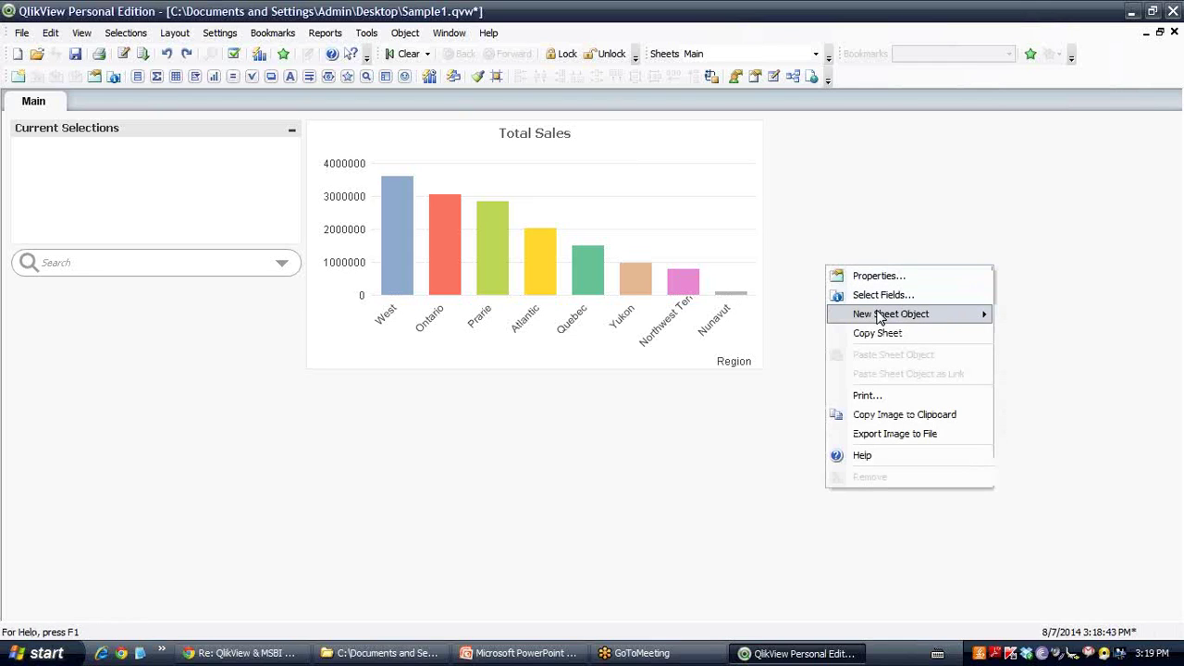
{"action": "mouse_move", "coordinate": [884, 313]}
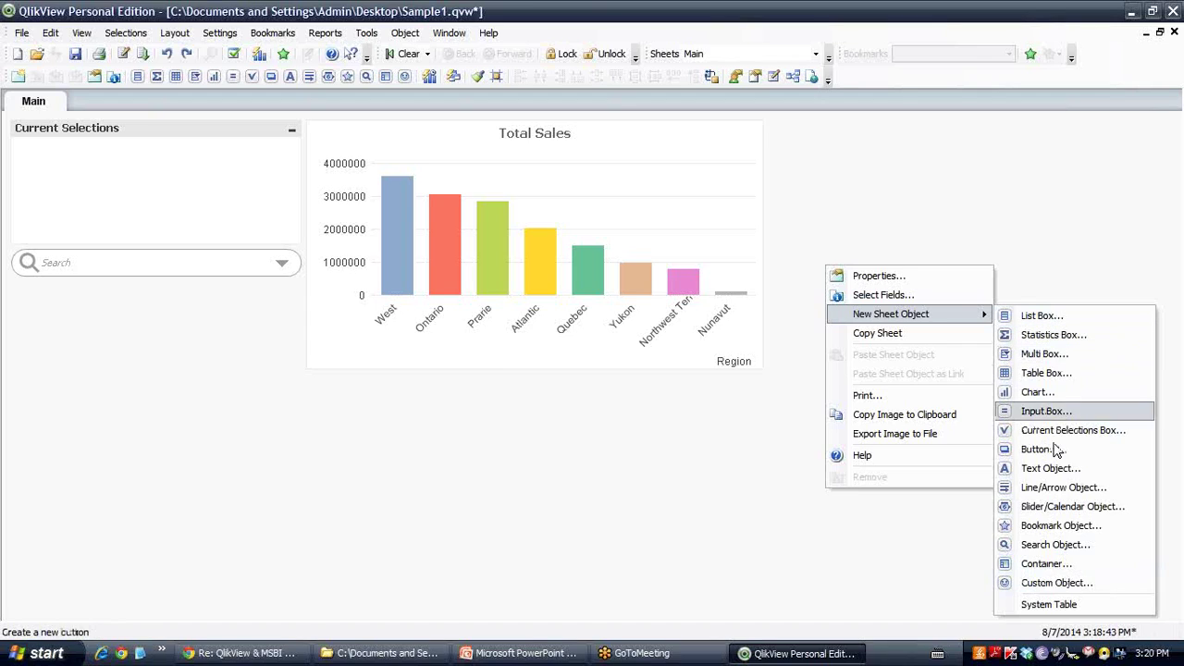
{"action": "left_click", "coordinate": [894, 303]}
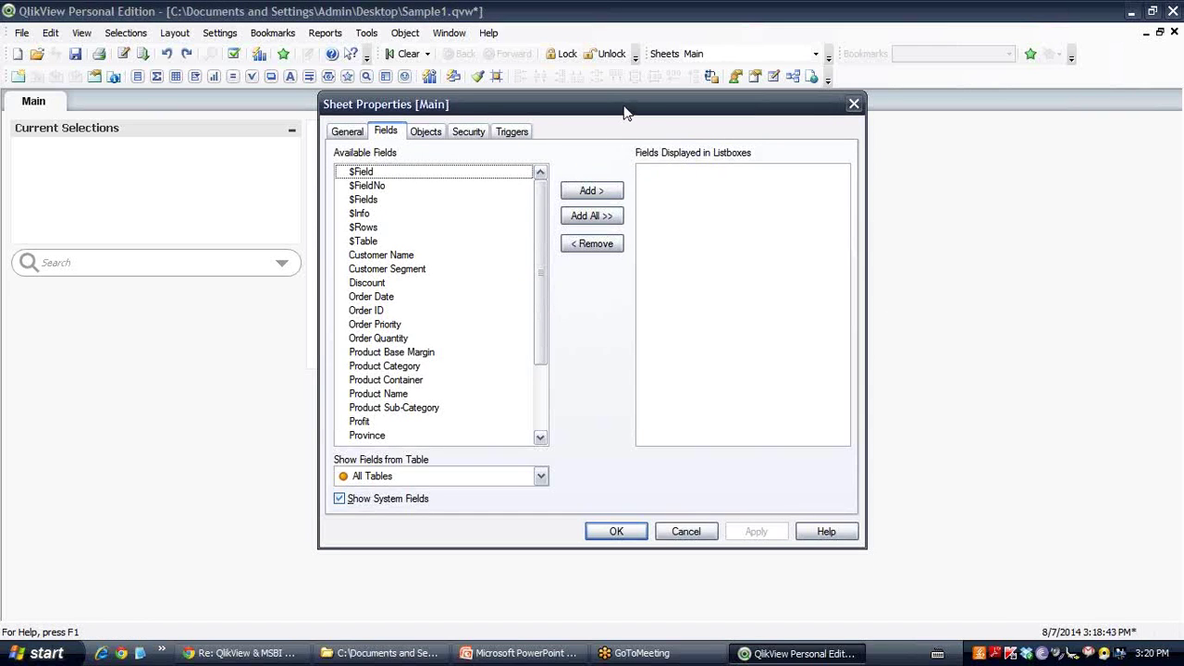
{"action": "left_click_drag", "start_coordinate": [625, 112], "coordinate": [808, 105]}
{"action": "mouse_move", "coordinate": [732, 251]}
{"action": "left_mouse_down"}
{"action": "mouse_move", "coordinate": [727, 392]}
{"action": "mouse_move", "coordinate": [729, 259]}
{"action": "left_mouse_up"}
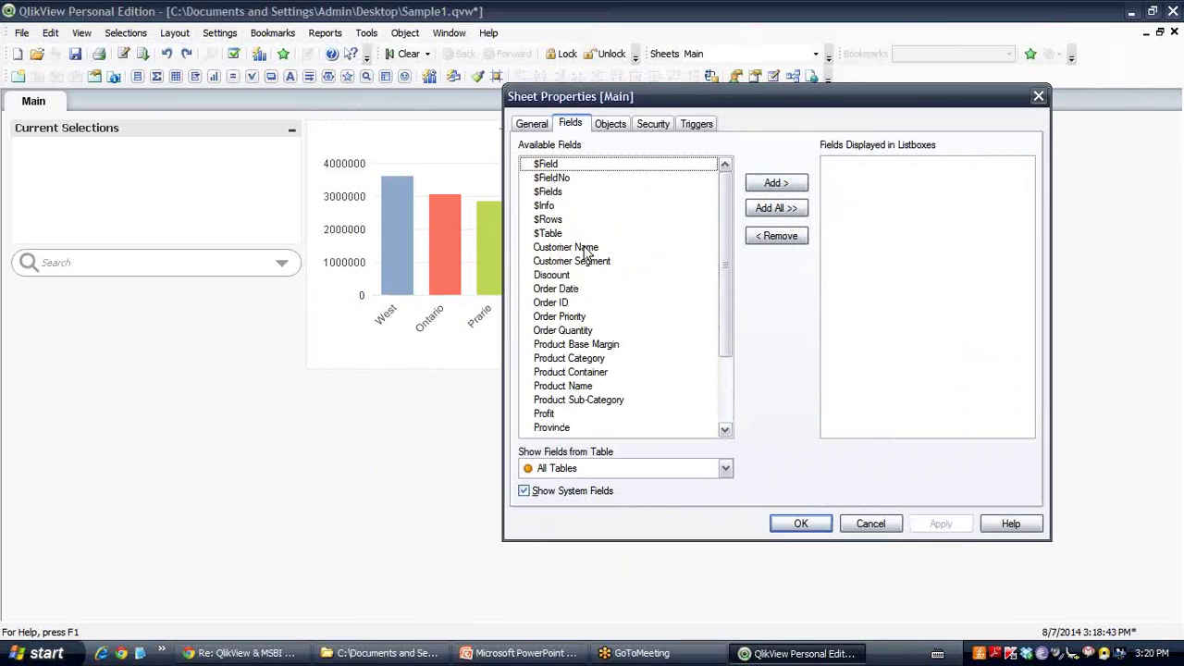
{"action": "left_click", "coordinate": [586, 248]}
{"action": "left_click", "coordinate": [773, 183]}
{"action": "left_click", "coordinate": [791, 524]}
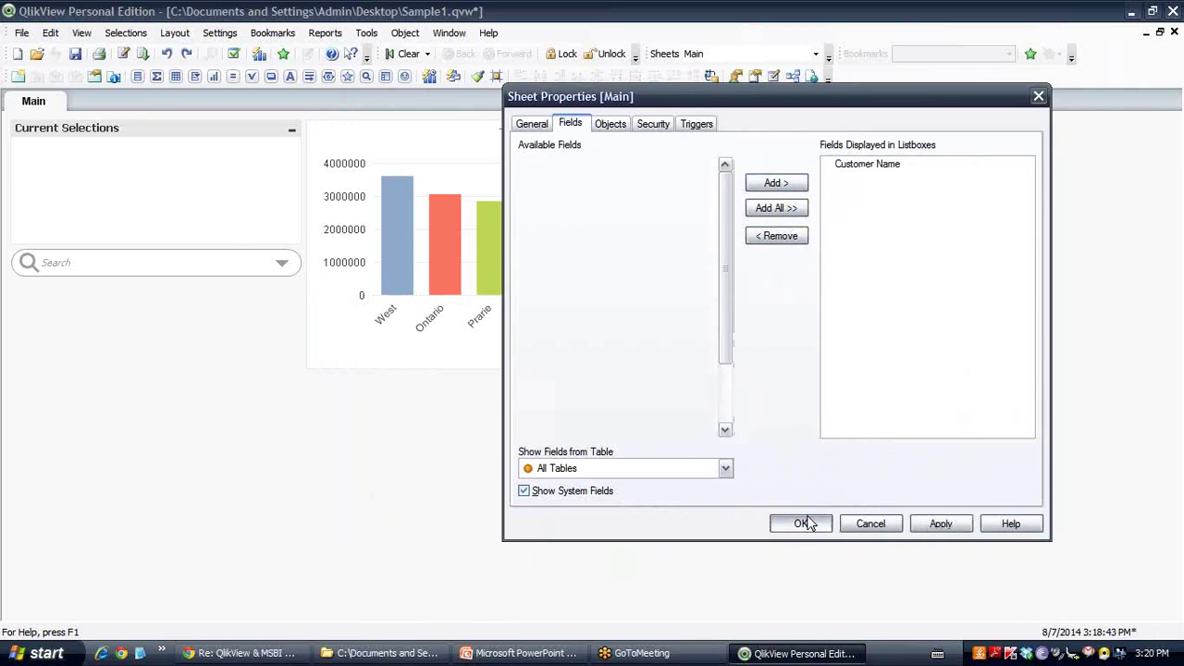
Step: Move the Customer Name listbox to the empty area beside the Total Sales chart and view its properties without changing them
{"action": "left_click_drag", "start_coordinate": [143, 222], "coordinate": [891, 149]}
{"action": "right_click", "coordinate": [890, 148]}
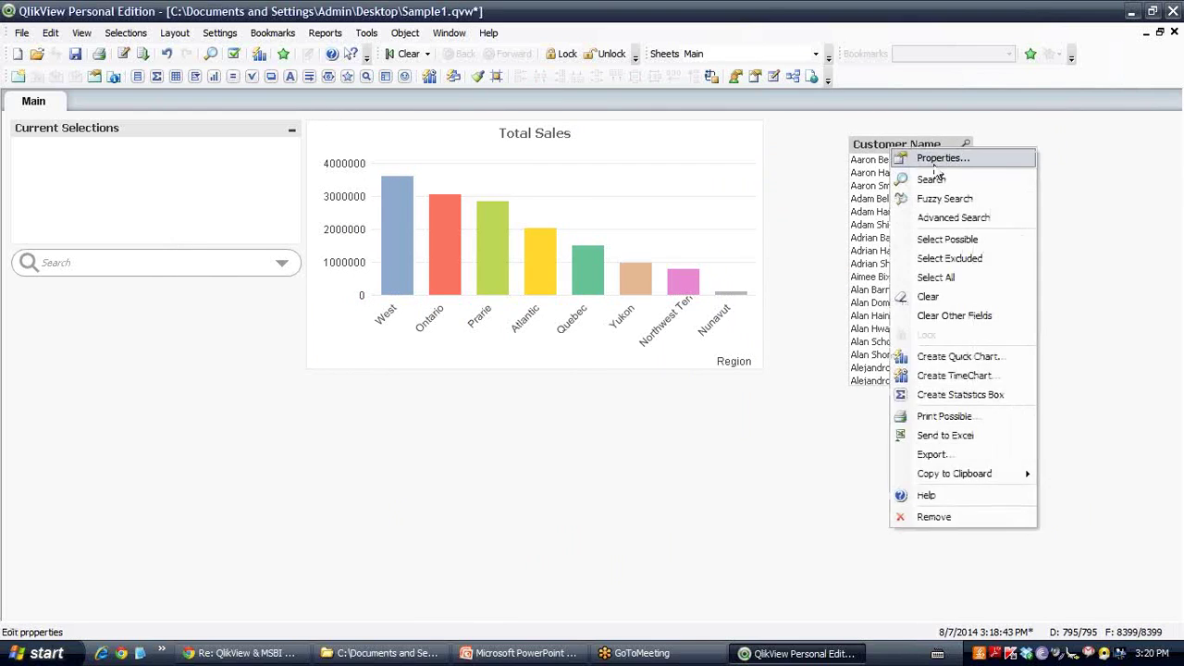
{"action": "left_click", "coordinate": [899, 159]}
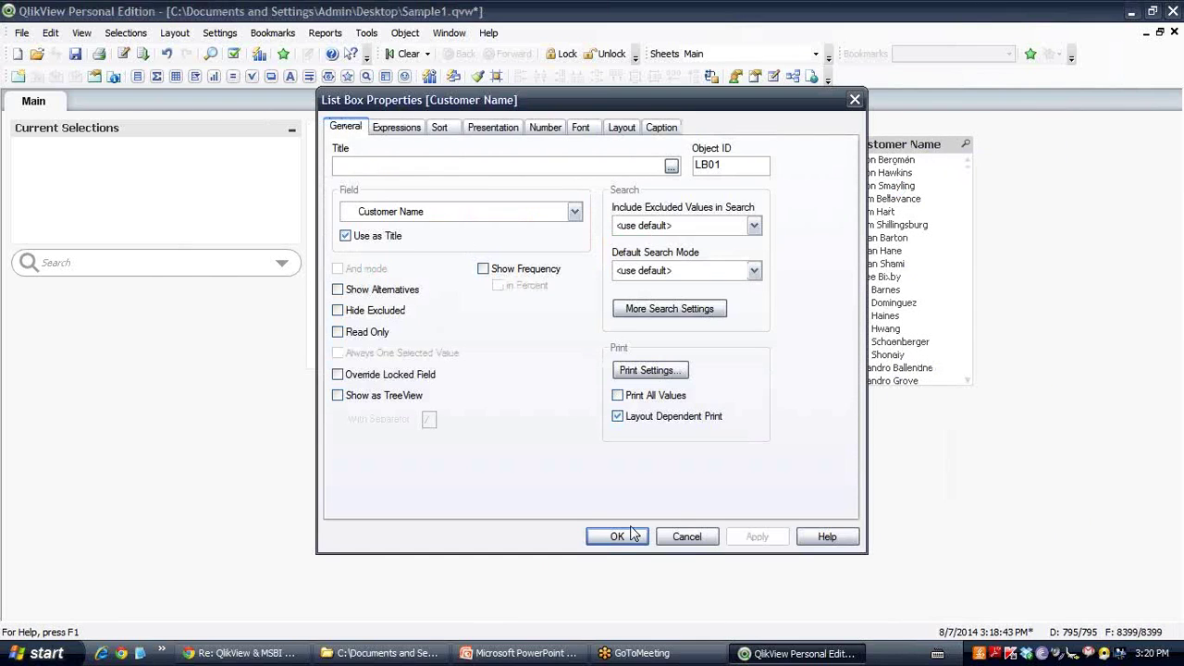
{"action": "left_click", "coordinate": [688, 537]}
{"action": "right_click", "coordinate": [679, 265]}
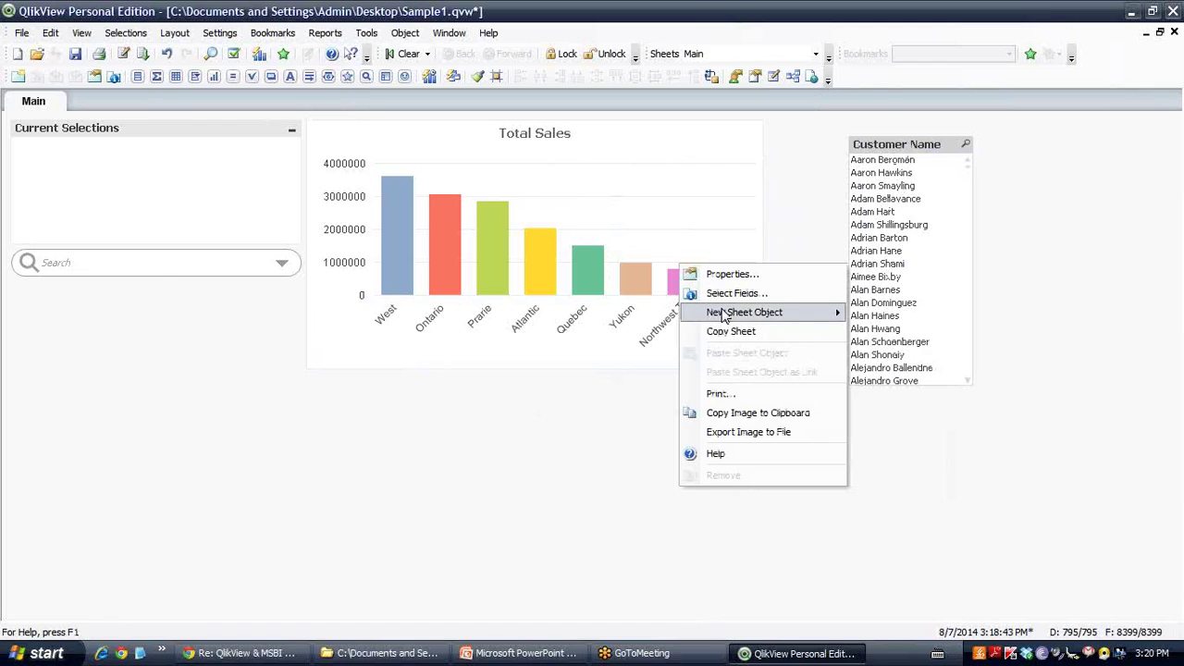
{"action": "mouse_move", "coordinate": [773, 319]}
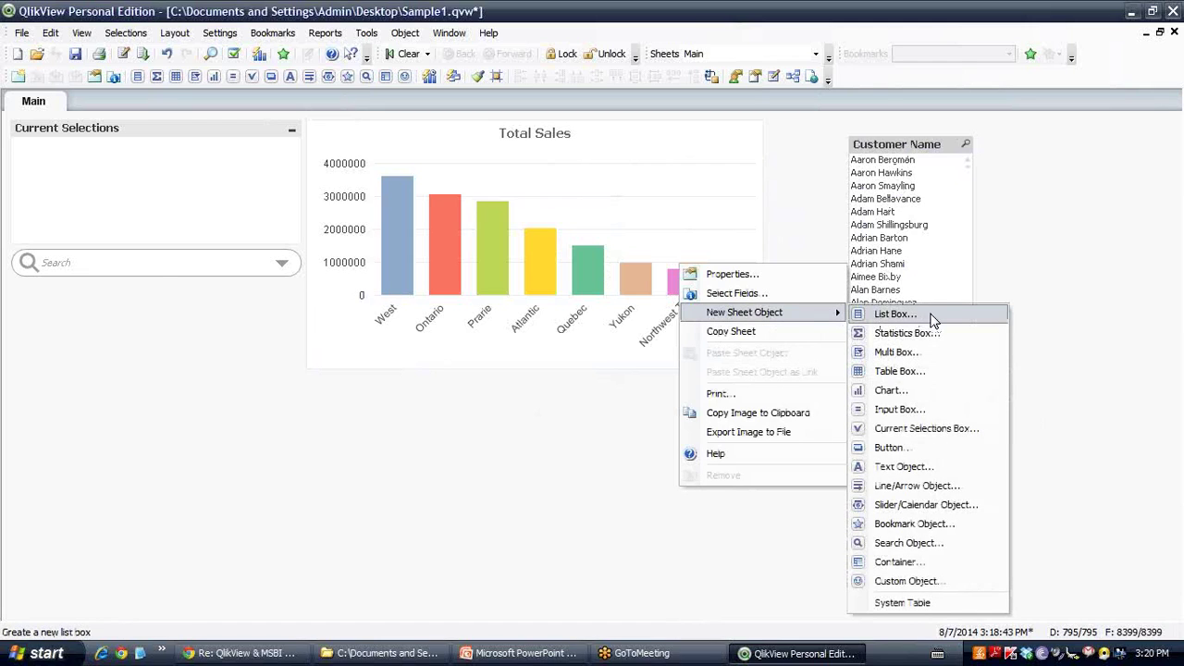
{"action": "right_click", "coordinate": [572, 437]}
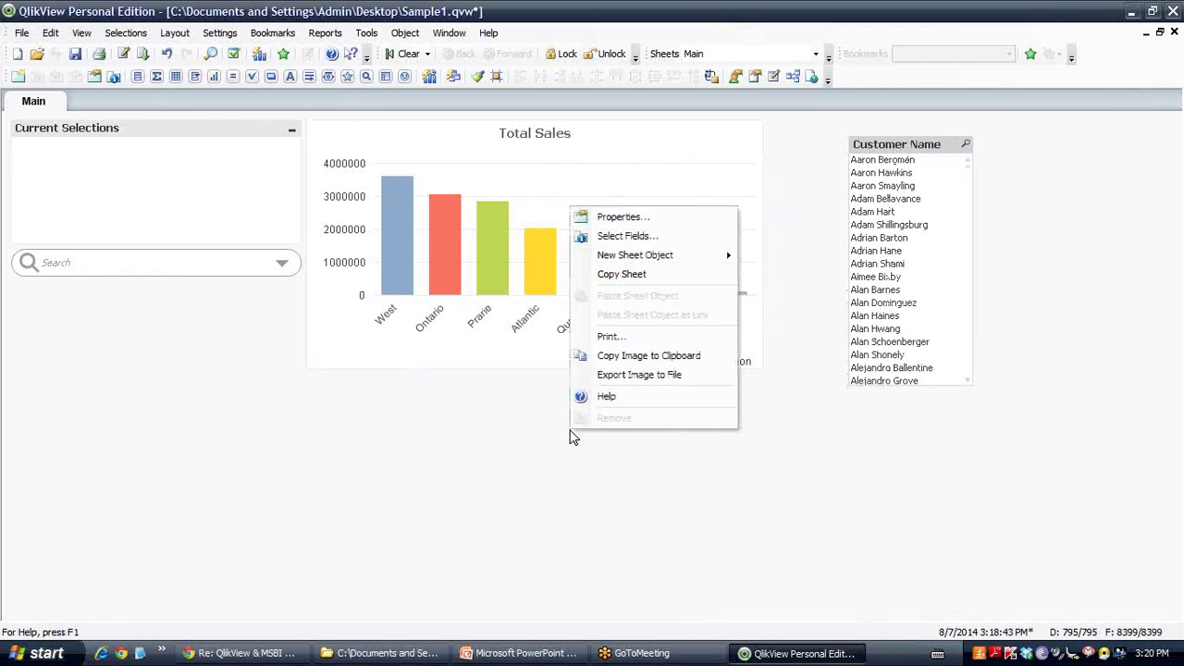
{"action": "left_click", "coordinate": [158, 380]}
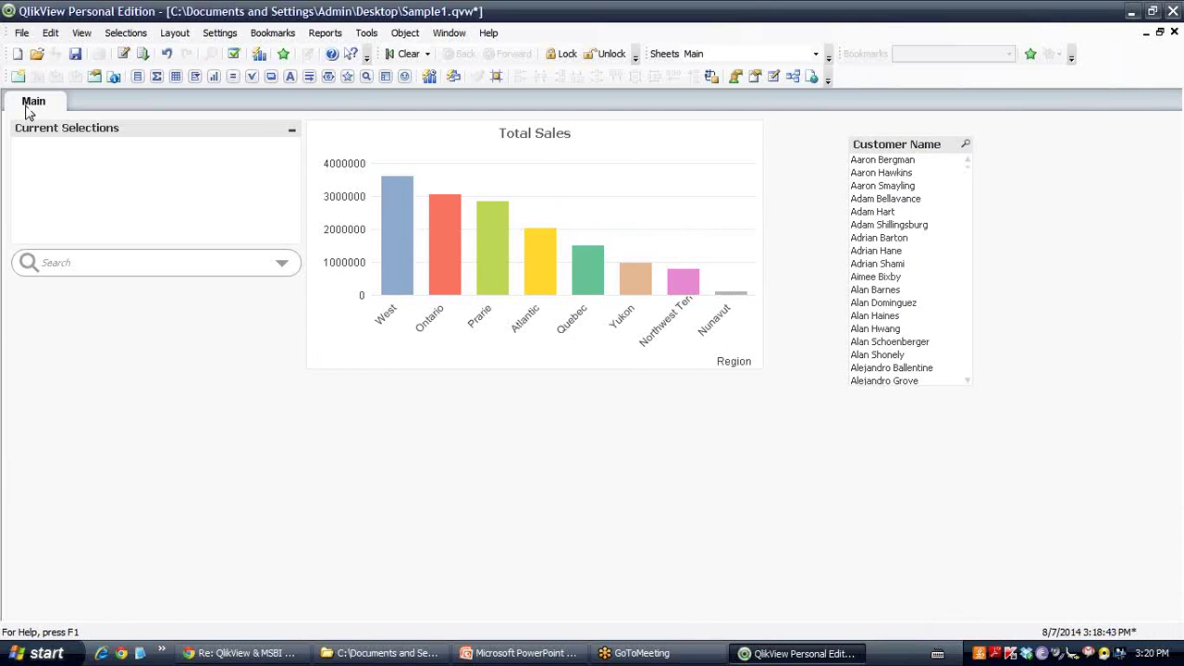
Step: Add three new sheets to the document and return to the Main sheet
{"action": "left_click", "coordinate": [20, 79]}
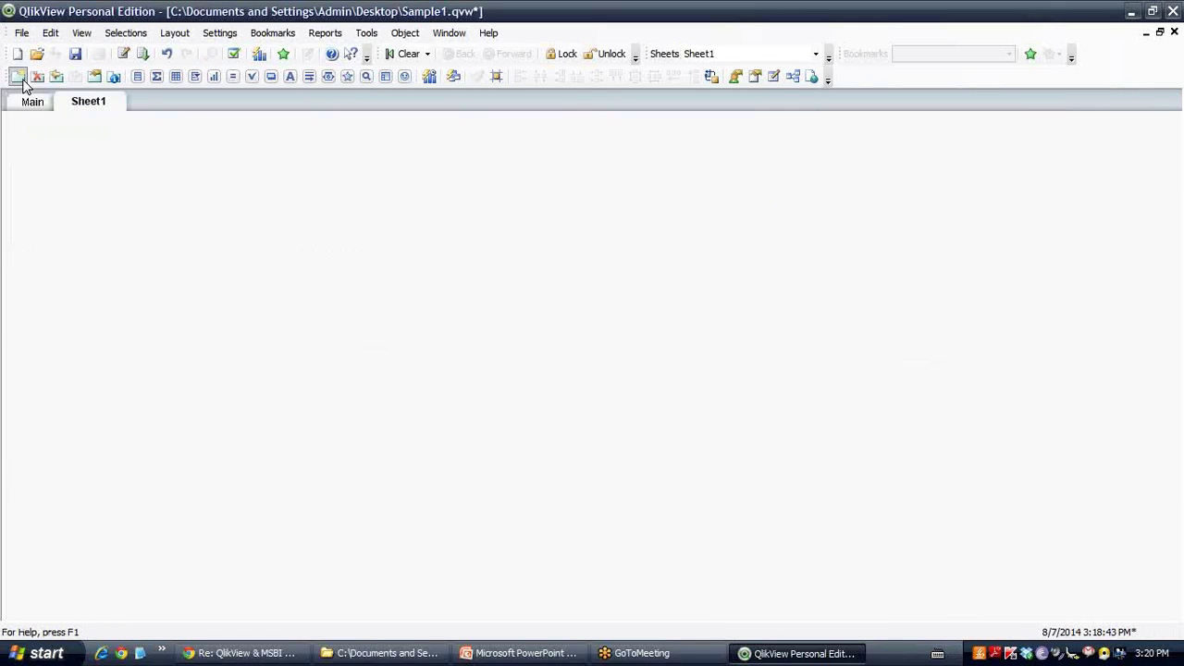
{"action": "left_click", "coordinate": [19, 77]}
{"action": "left_click", "coordinate": [19, 77]}
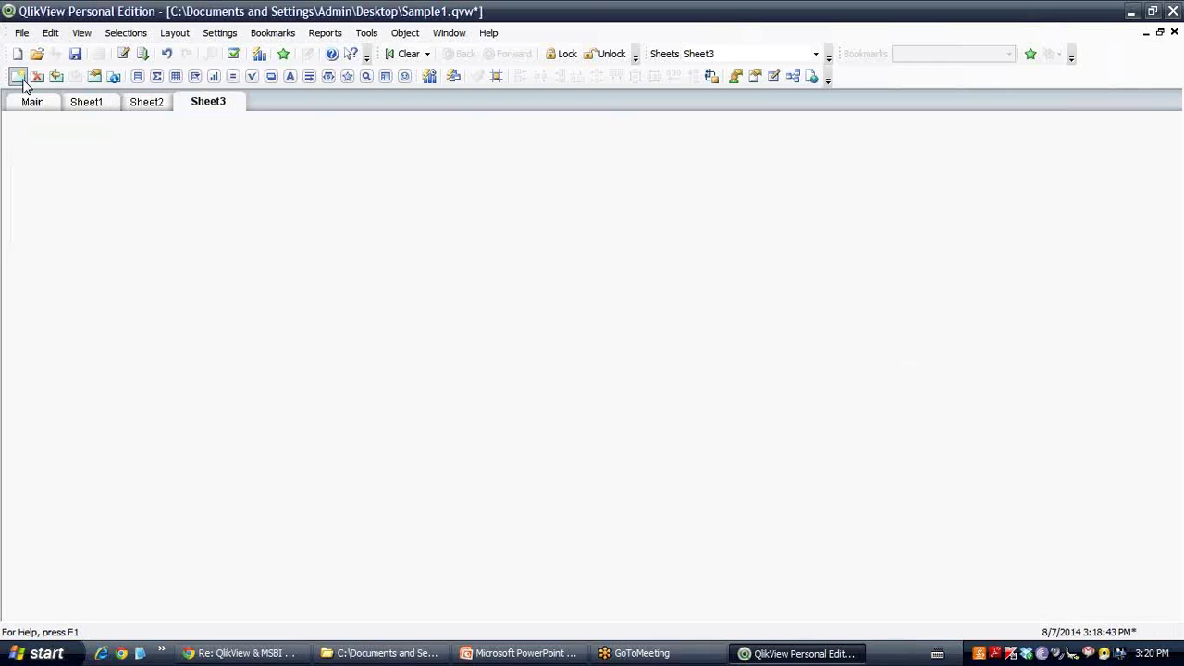
{"action": "left_click", "coordinate": [42, 104]}
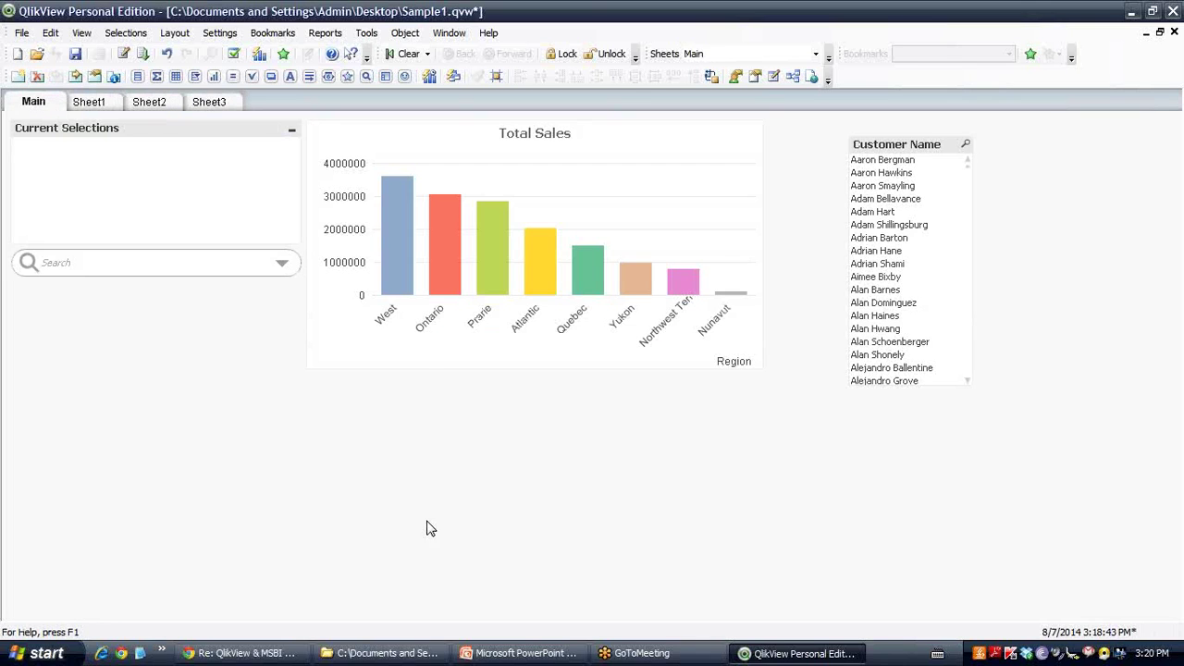
Step: Rename Sheet1 as "Dashboard" in its sheet properties
{"action": "left_click", "coordinate": [102, 103]}
{"action": "right_click", "coordinate": [107, 106]}
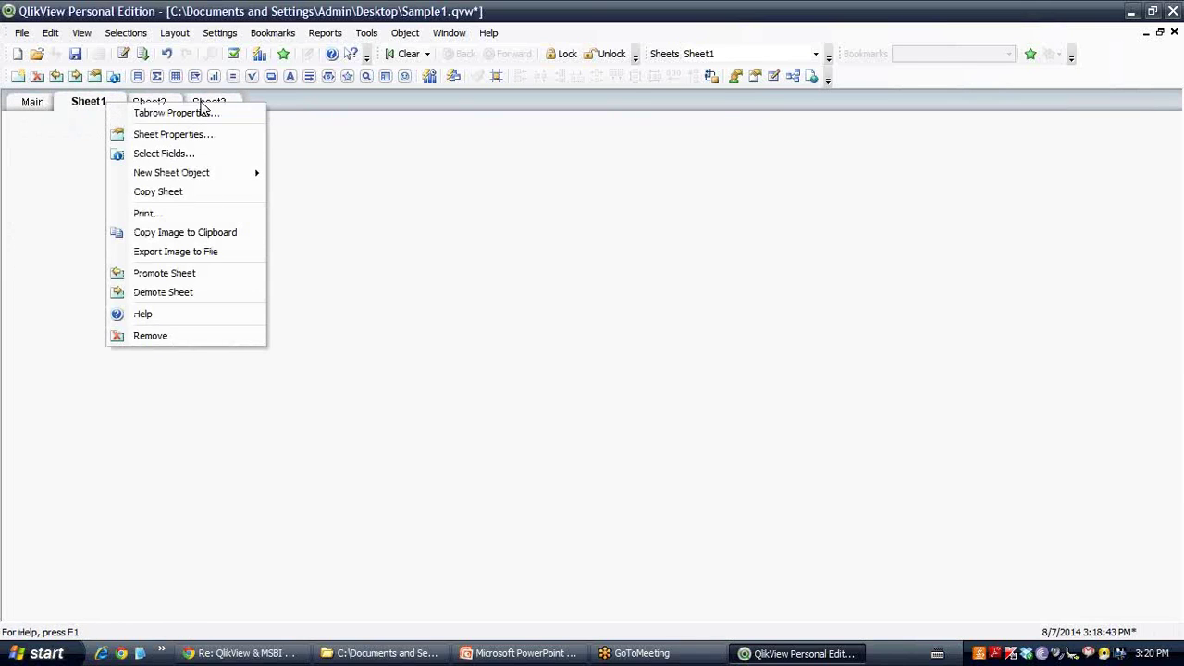
{"action": "left_click", "coordinate": [203, 135]}
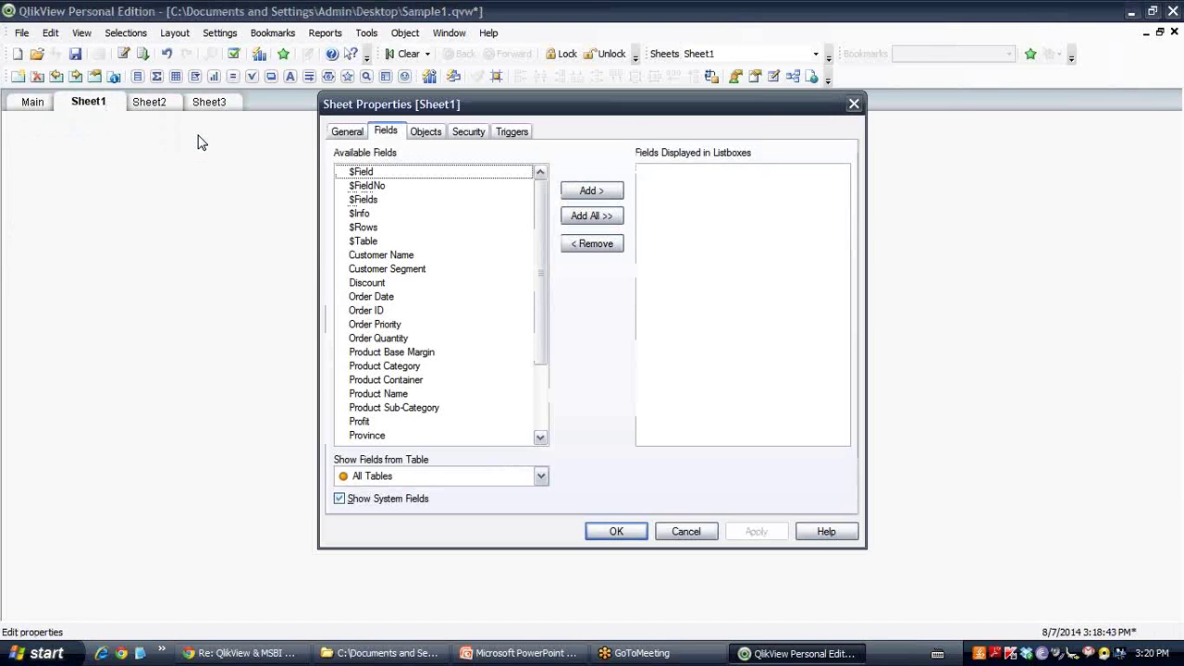
{"action": "left_click", "coordinate": [348, 131]}
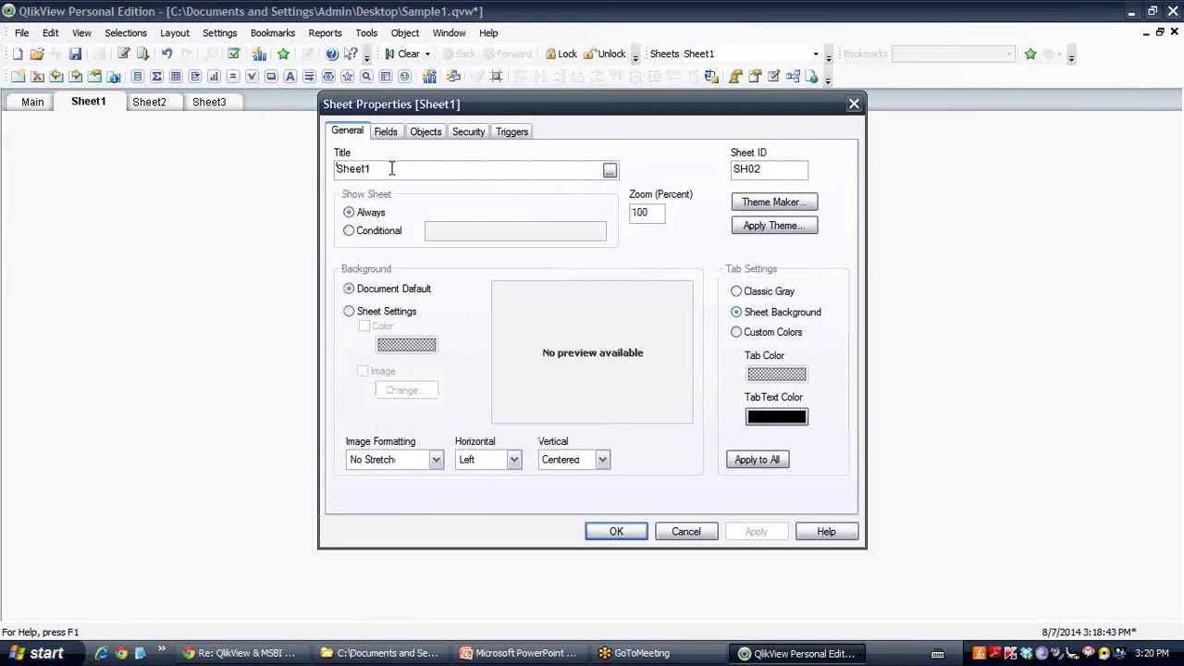
{"action": "left_click_drag", "start_coordinate": [392, 168], "coordinate": [268, 170]}
{"action": "type", "text": "Dasnboard"}
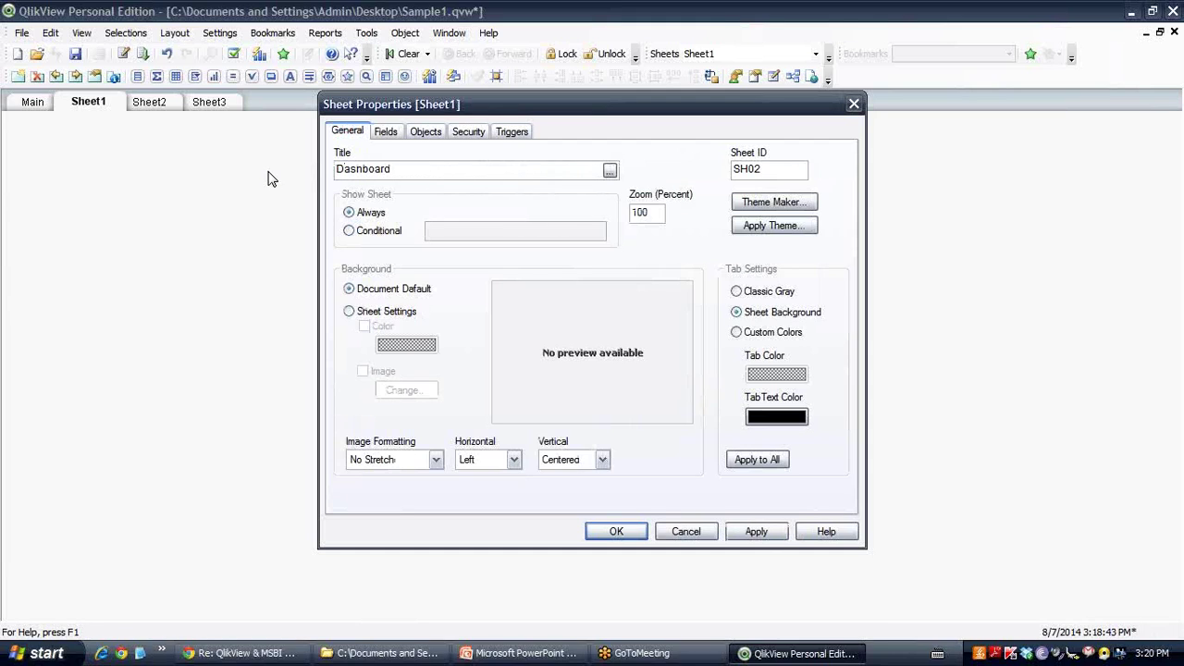
{"action": "left_click", "coordinate": [638, 529]}
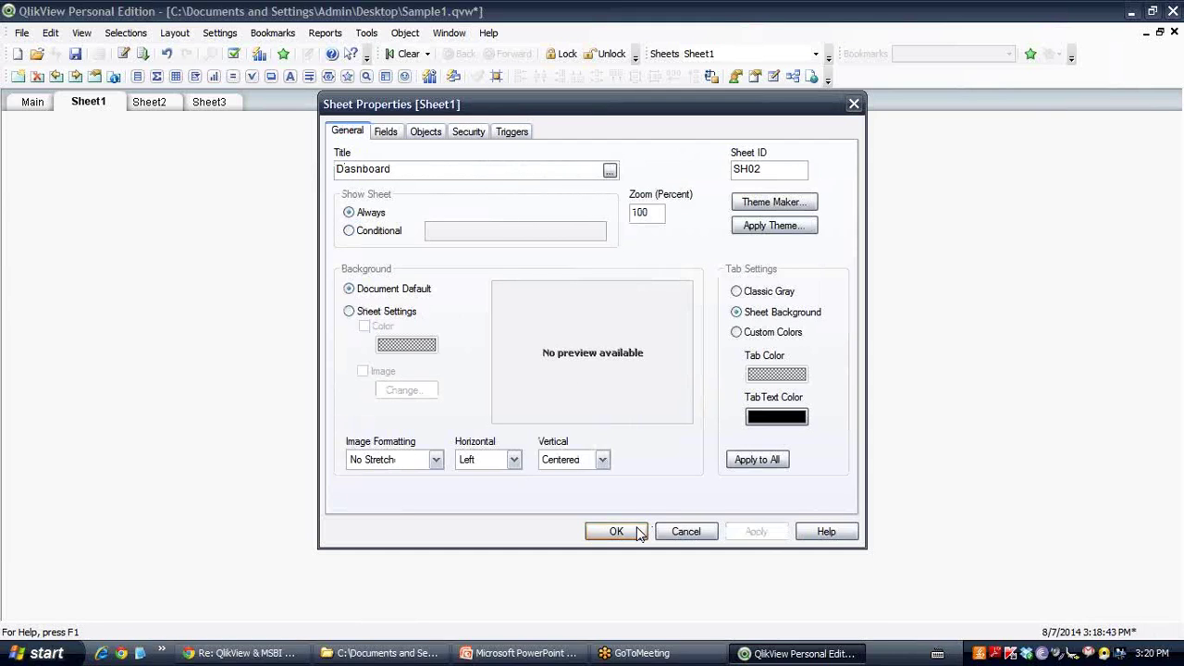
Step: Rename Sheet2 as "Expense Management" in its sheet properties, and return to the Main sheet
{"action": "left_click", "coordinate": [182, 107]}
{"action": "right_click", "coordinate": [182, 107]}
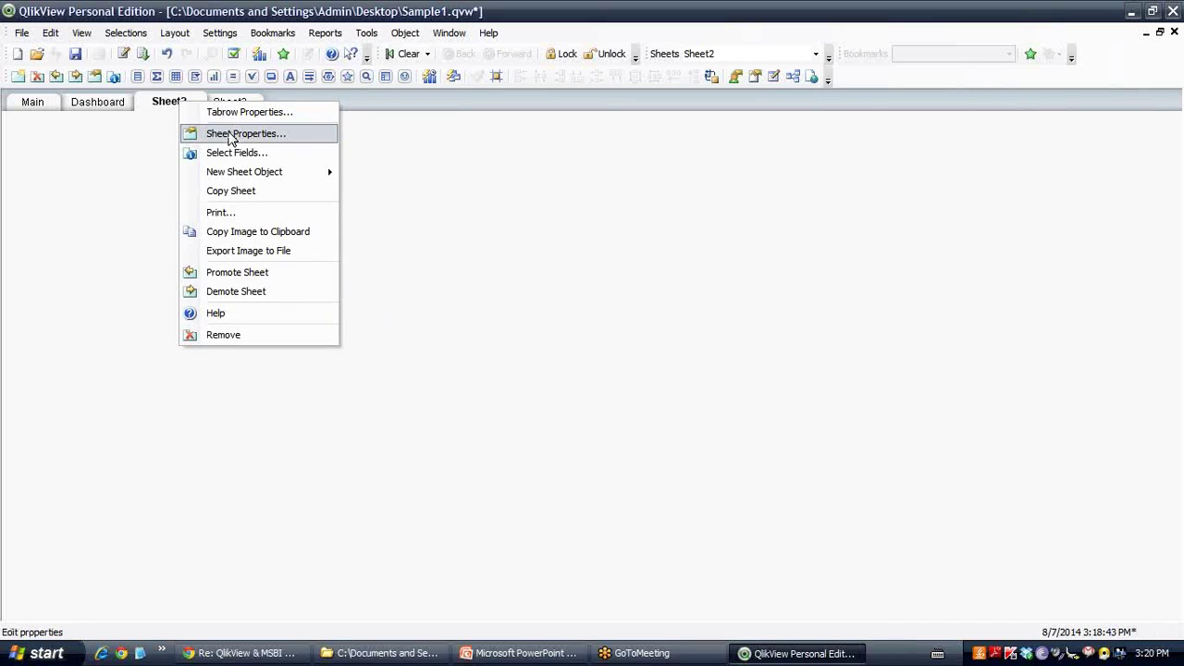
{"action": "left_click", "coordinate": [232, 136]}
{"action": "left_click_drag", "start_coordinate": [410, 170], "coordinate": [248, 171]}
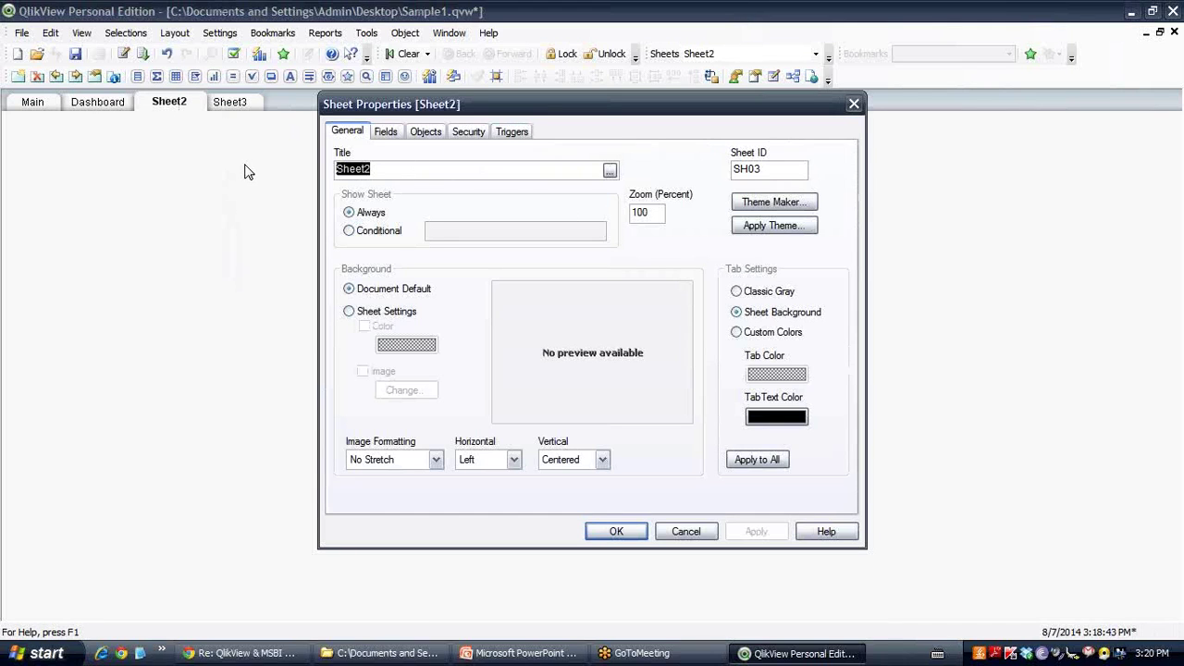
{"action": "type", "text": "Exp"}
{"action": "type", "text": "e"}
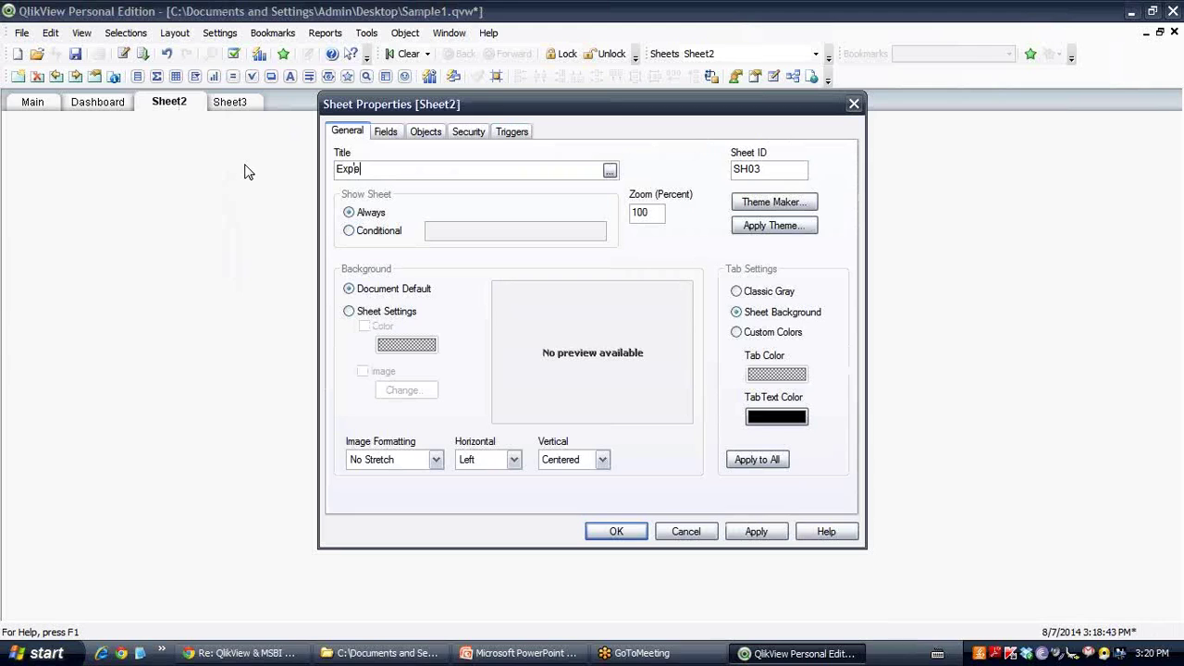
{"action": "type", "text": "nse Management"}
{"action": "left_click", "coordinate": [616, 531]}
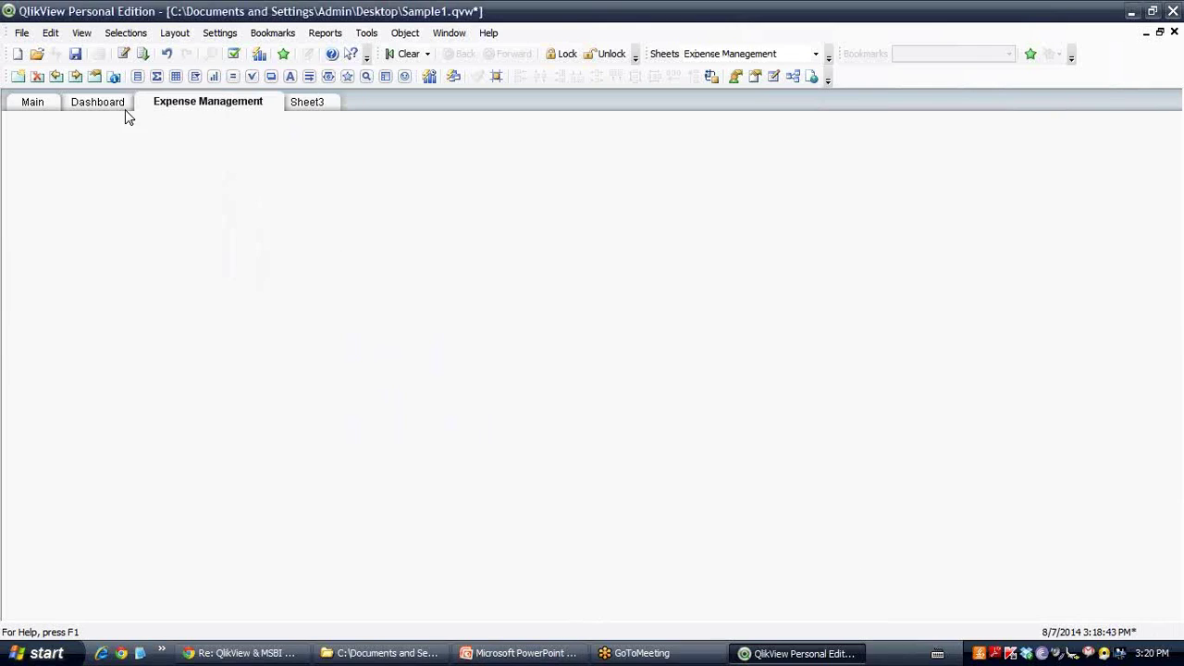
{"action": "left_click", "coordinate": [97, 104]}
{"action": "left_click", "coordinate": [37, 103]}
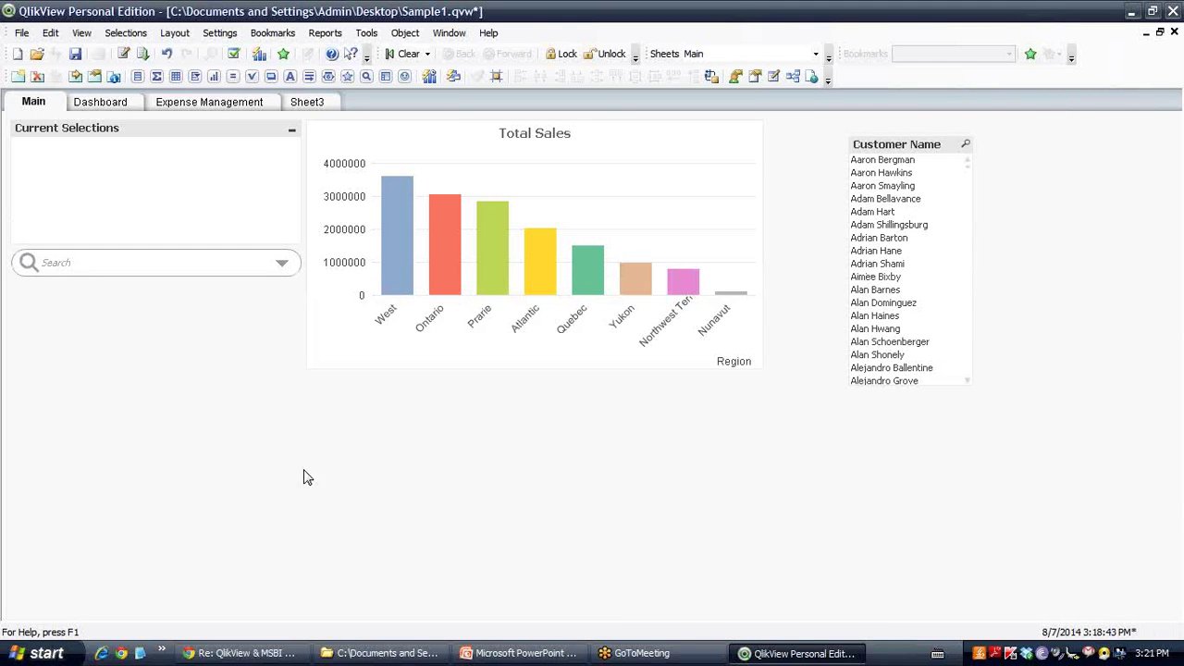
Step: Switch to the PowerPoint training deck and review slides 24 to 27 on sheets and sheet objects
{"action": "left_click", "coordinate": [488, 657]}
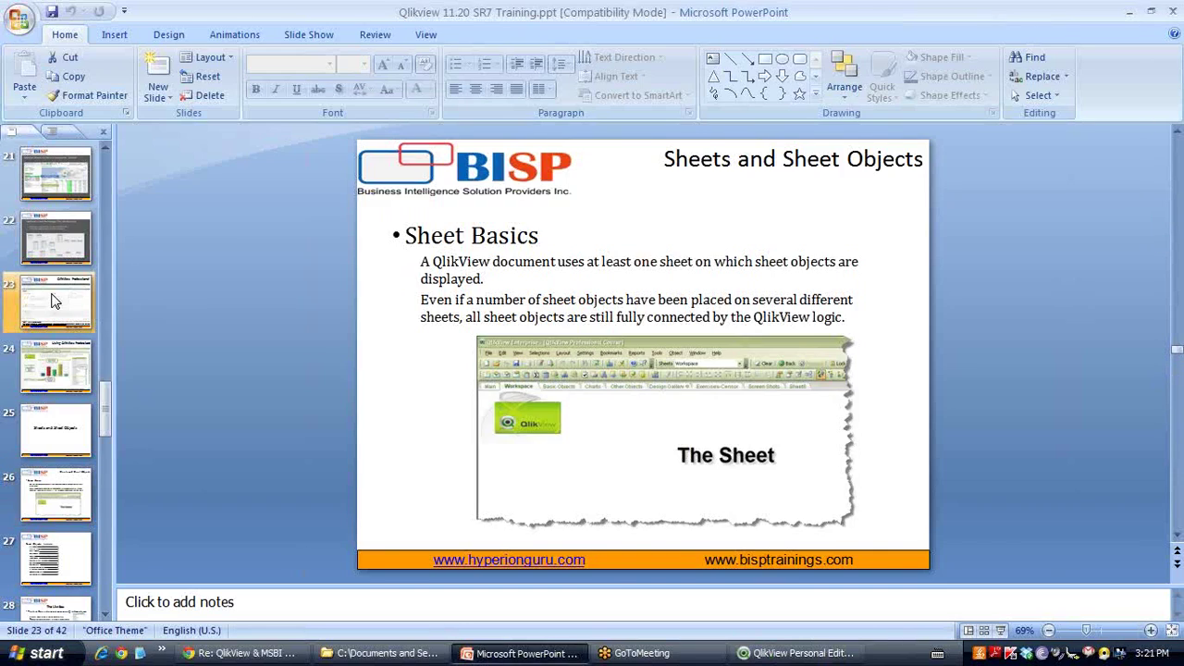
{"action": "left_click", "coordinate": [57, 370]}
{"action": "left_click", "coordinate": [57, 430]}
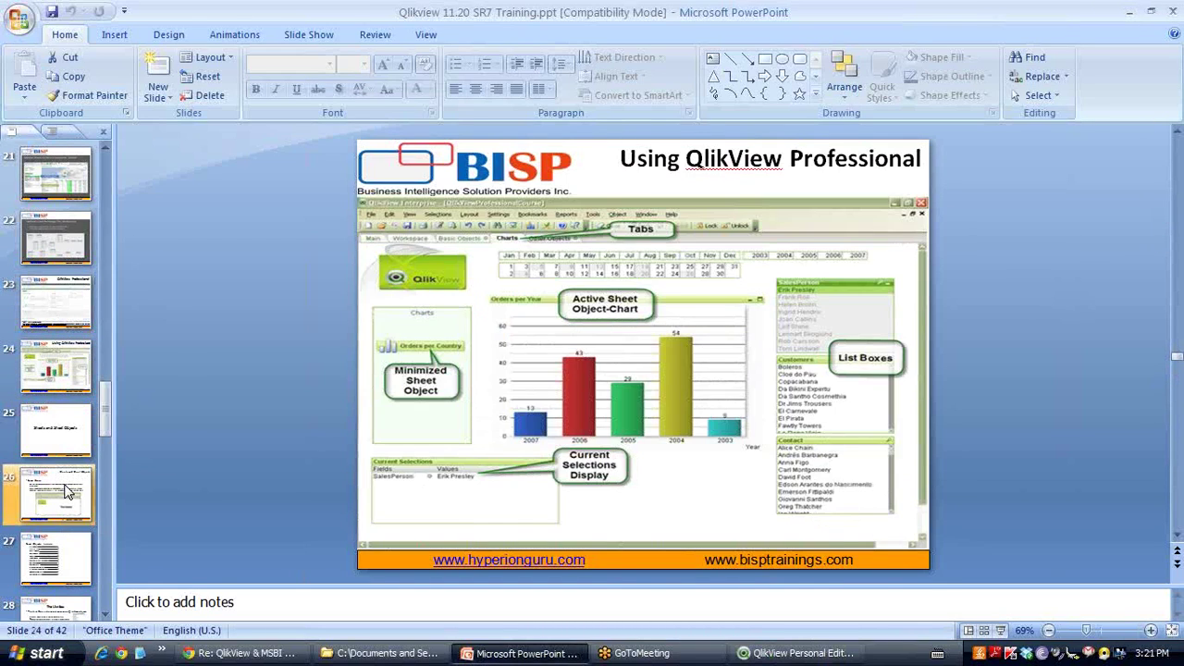
{"action": "left_click", "coordinate": [57, 495]}
{"action": "left_click", "coordinate": [60, 555]}
{"action": "scroll", "coordinate": [41, 451], "scroll_direction": "down", "scroll_amount": 2}
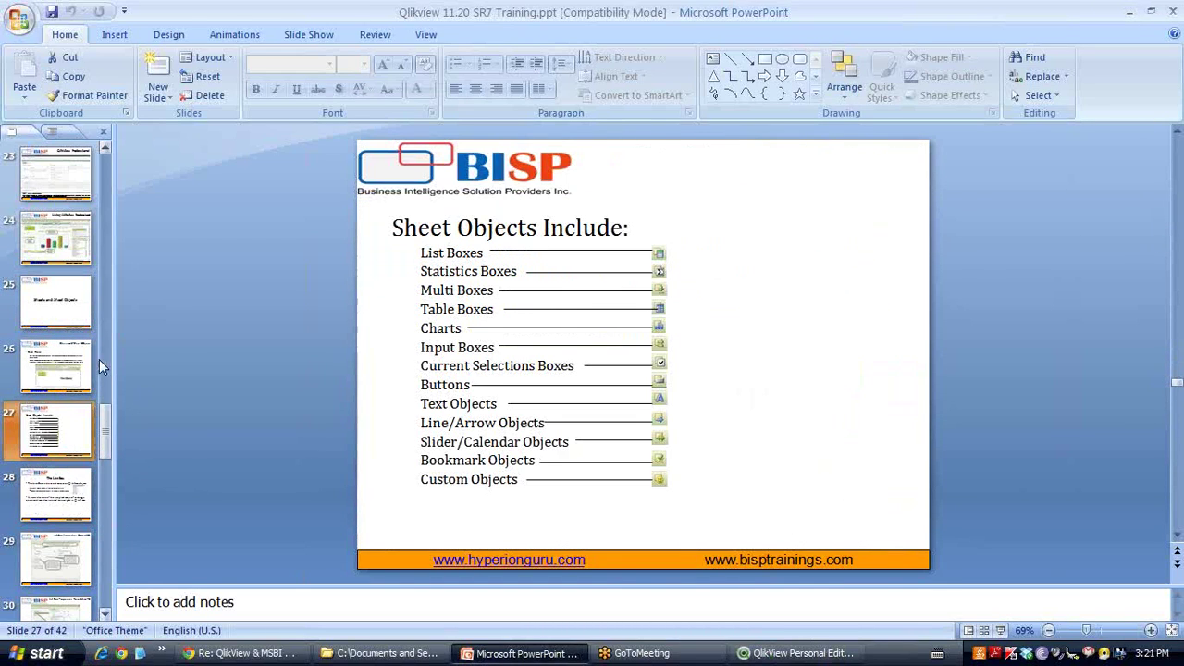
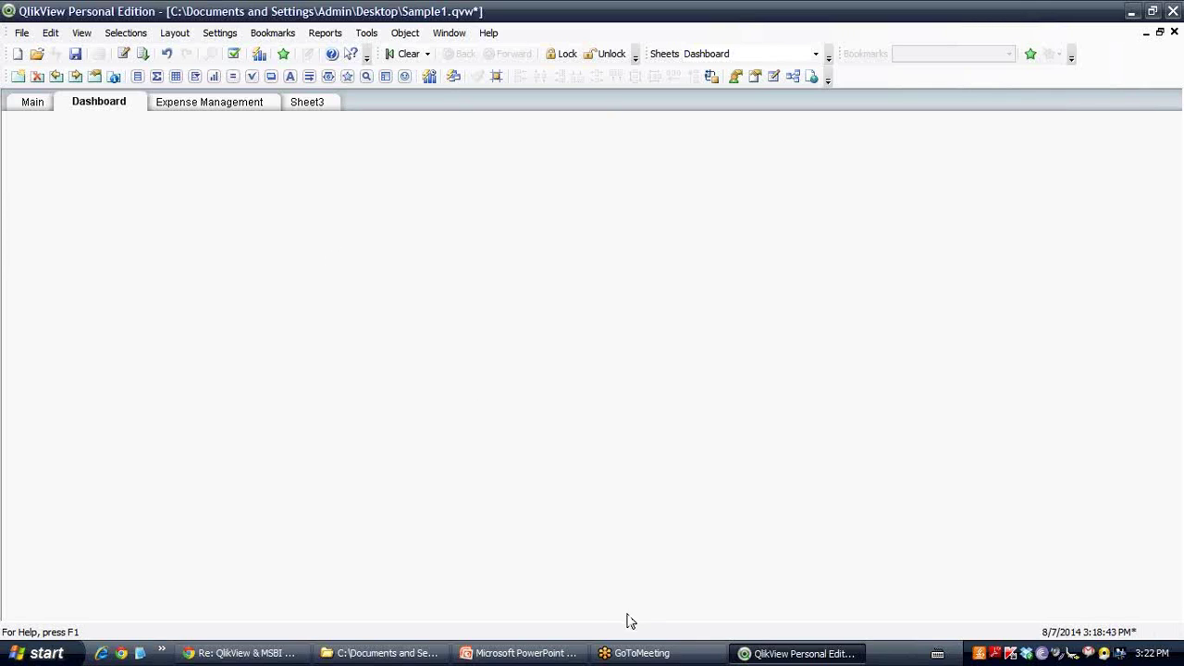
{"action": "right_click", "coordinate": [338, 228]}
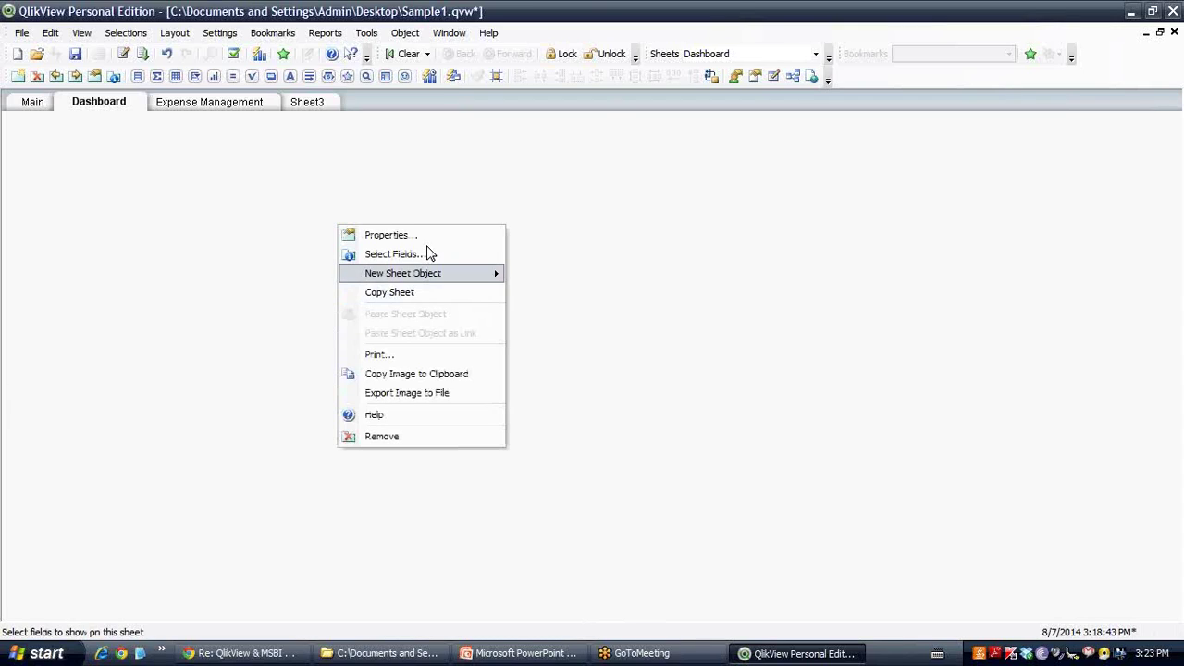
{"action": "key", "text": "Escape"}
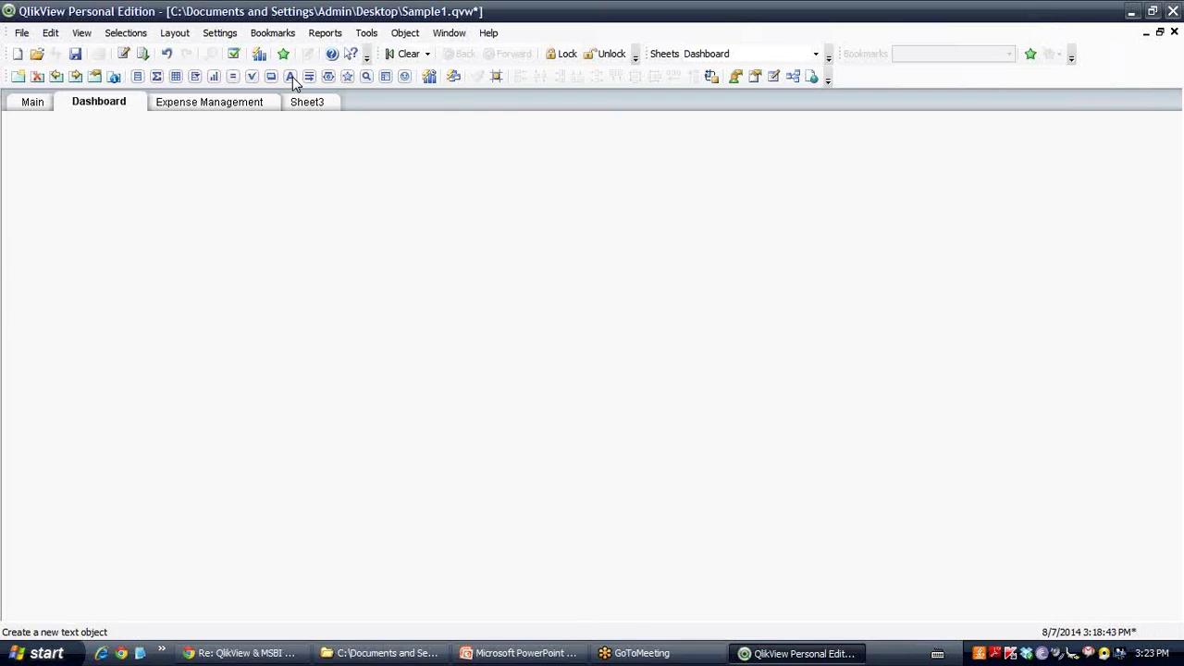
Step: Add an alternate state named "StateA" in the document properties
{"action": "left_click", "coordinate": [222, 35]}
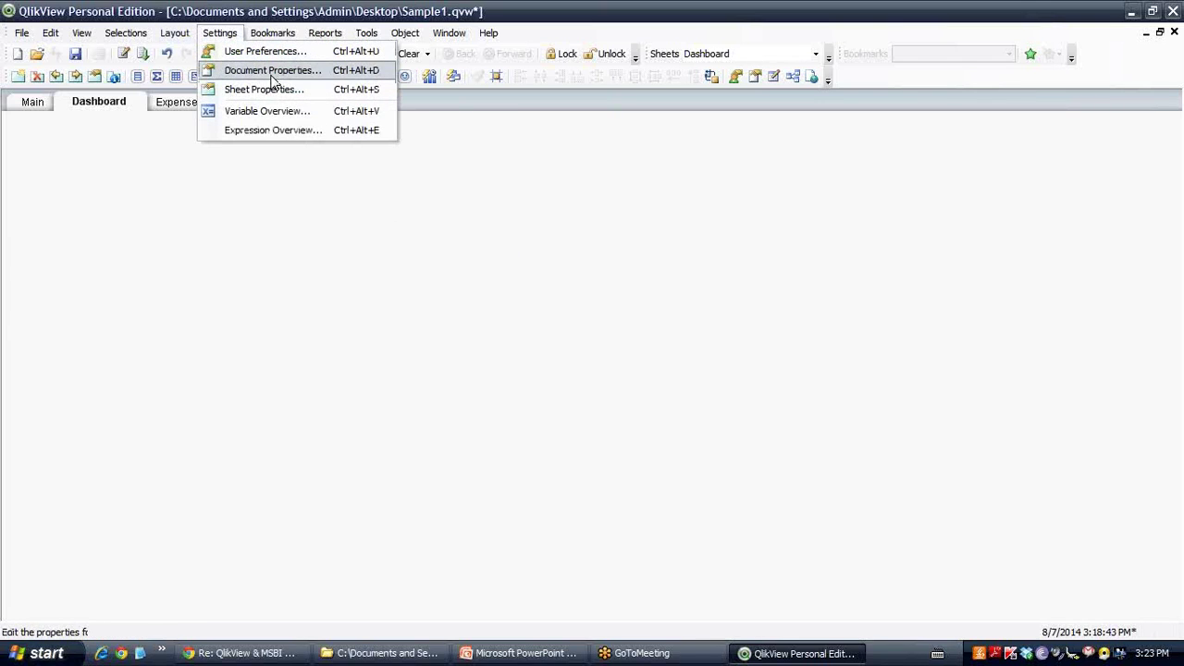
{"action": "left_click", "coordinate": [266, 74]}
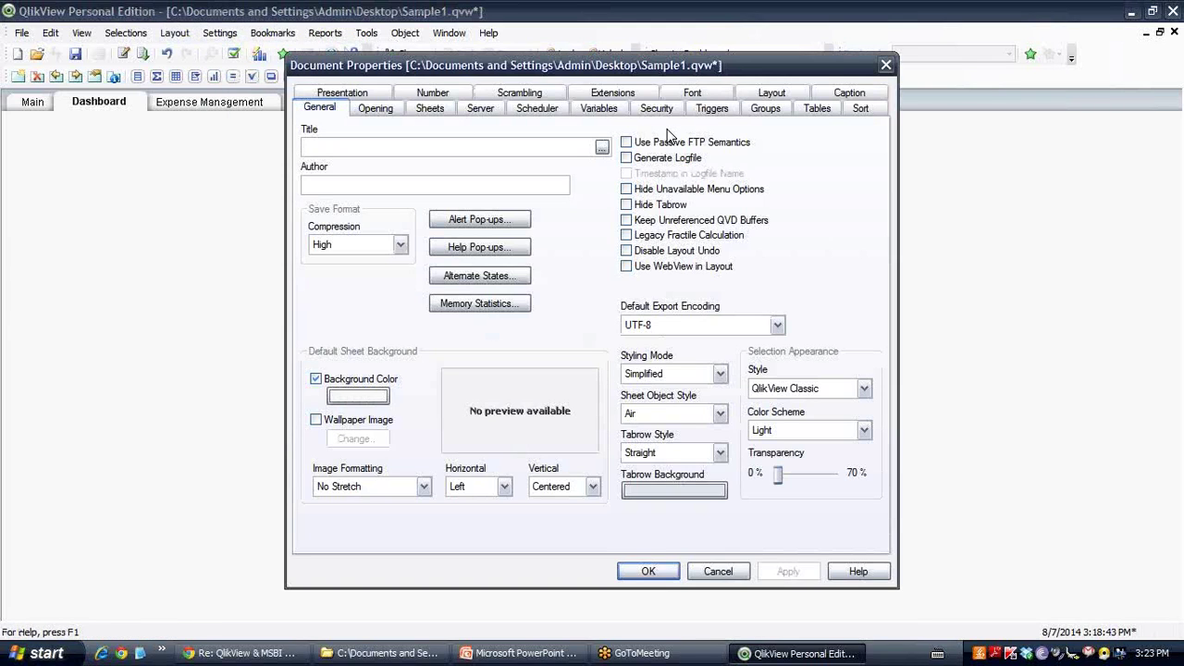
{"action": "left_click", "coordinate": [482, 278]}
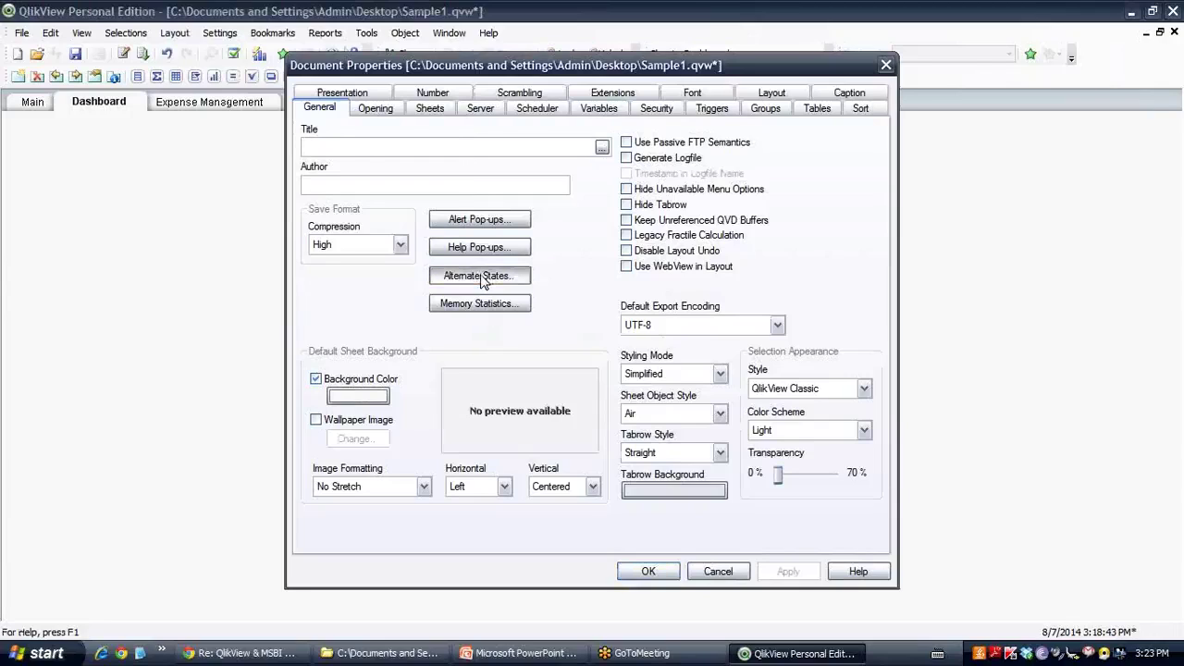
{"action": "left_click", "coordinate": [662, 256]}
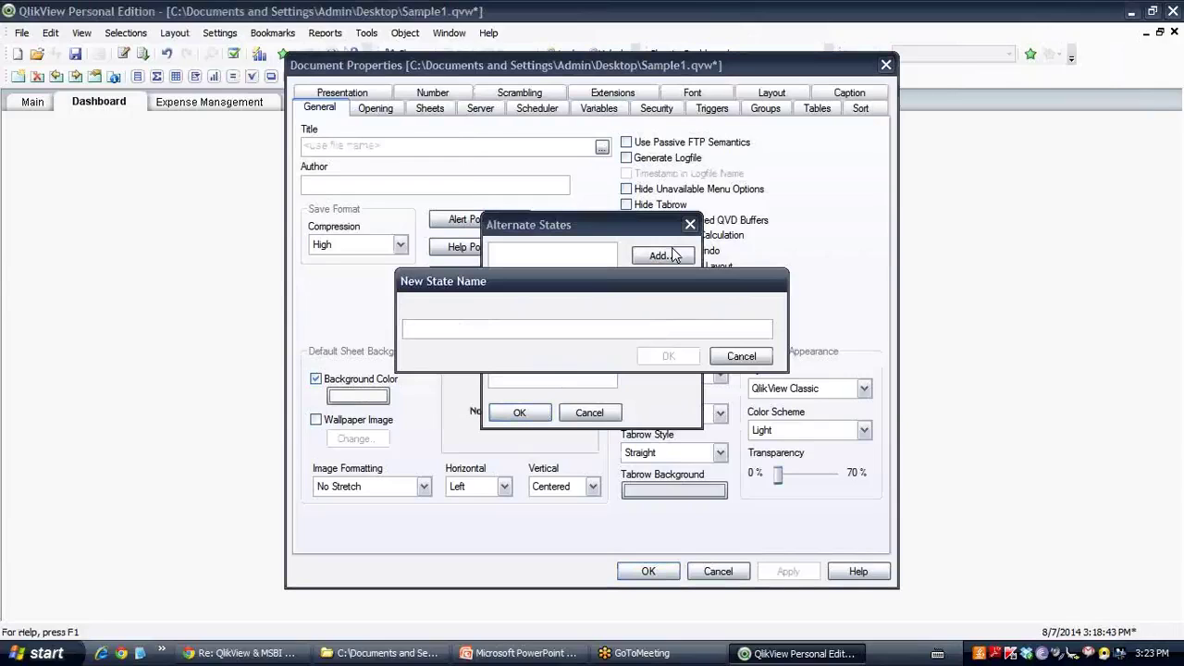
{"action": "type", "text": "Sa"}
{"action": "key", "text": "BackSpace"}
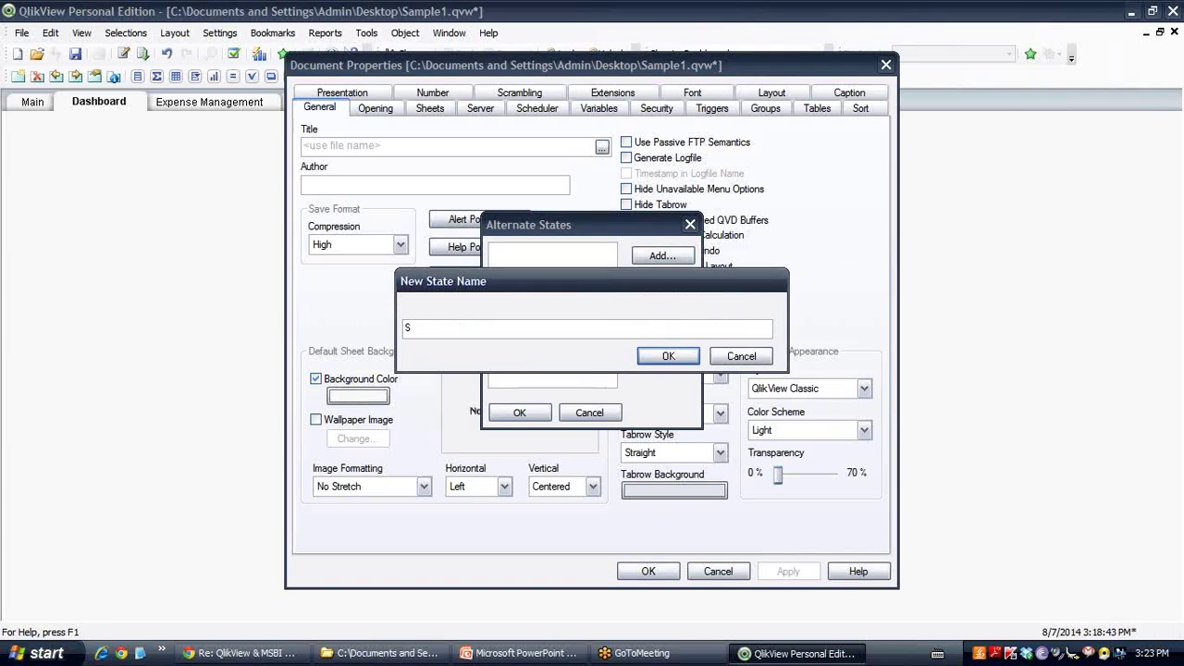
{"action": "type", "text": "tateA"}
{"action": "left_click", "coordinate": [684, 356]}
Step: Add a second alternate state named "StateB" and accept the document properties
{"action": "left_click", "coordinate": [661, 261]}
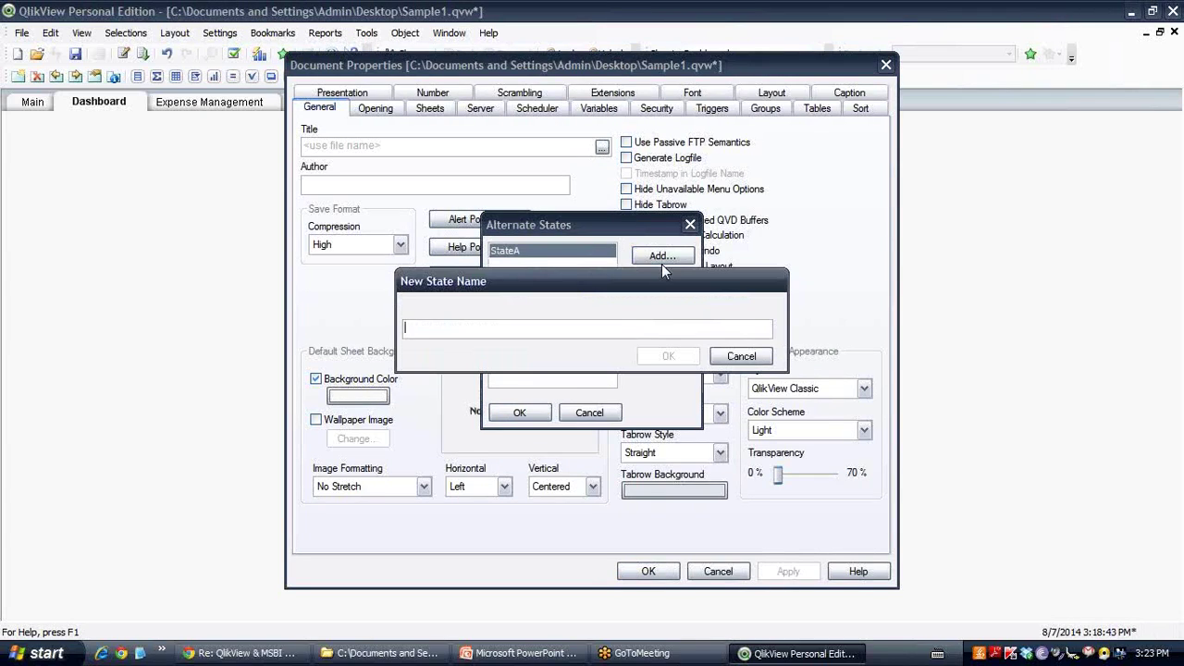
{"action": "type", "text": "StateB"}
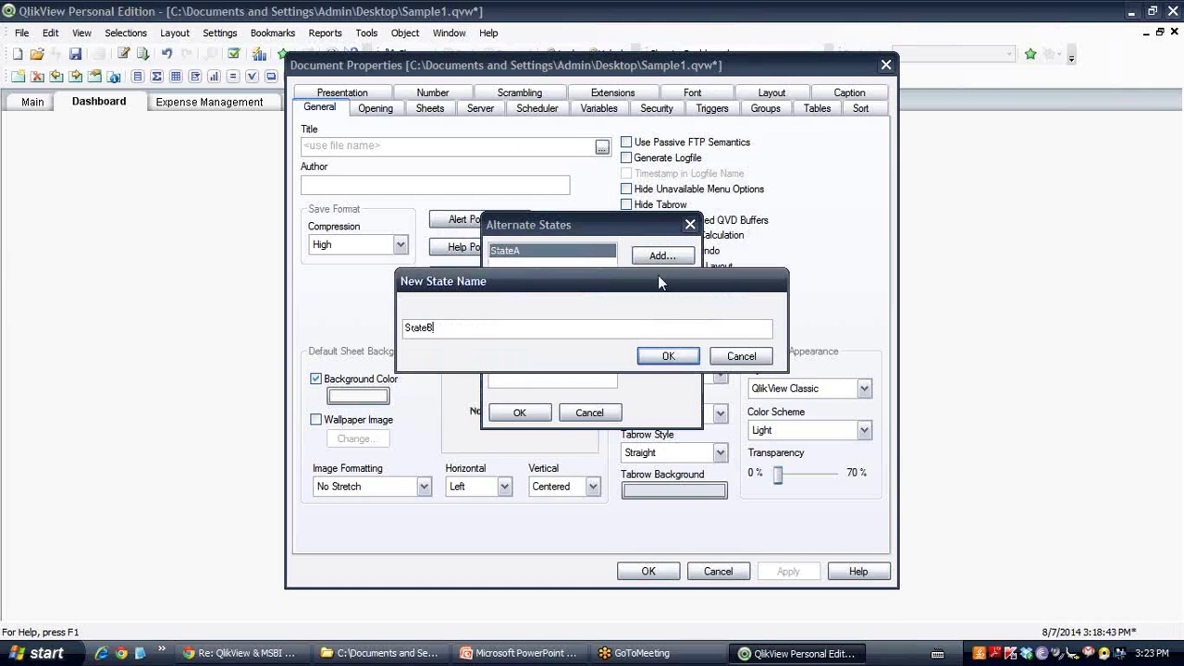
{"action": "left_click", "coordinate": [668, 356]}
{"action": "left_click", "coordinate": [520, 413]}
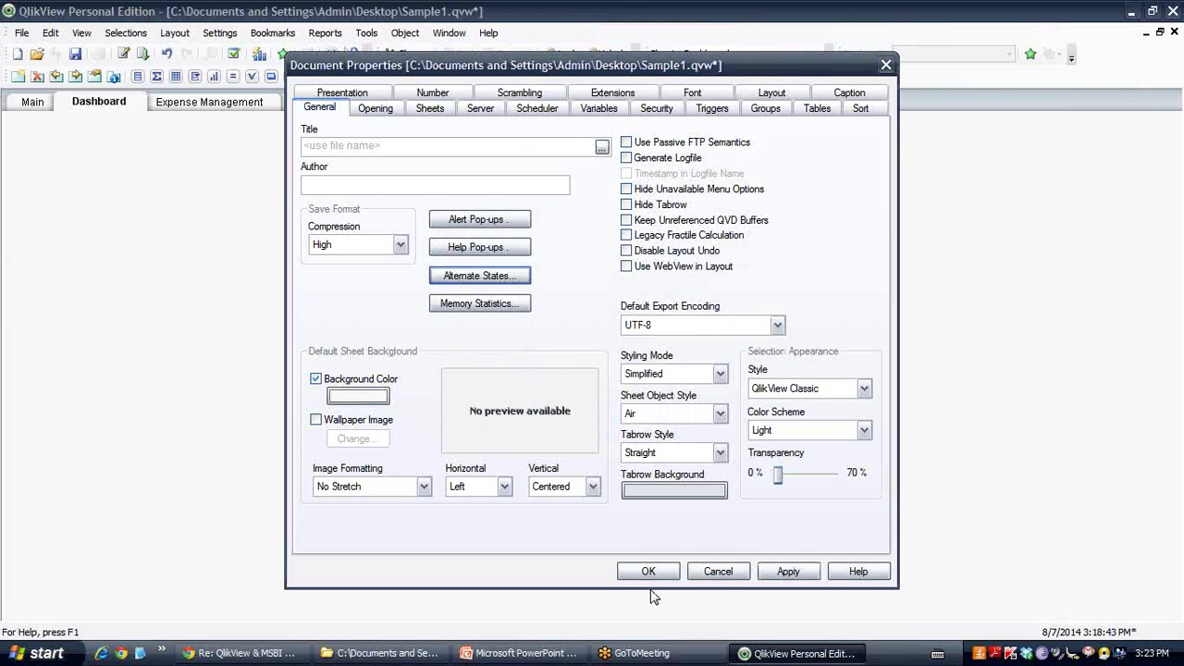
{"action": "left_click", "coordinate": [649, 570]}
Step: Start a new bar chart on the Dashboard sheet, allowing Bar Chart as a fast type change
{"action": "right_click", "coordinate": [317, 240]}
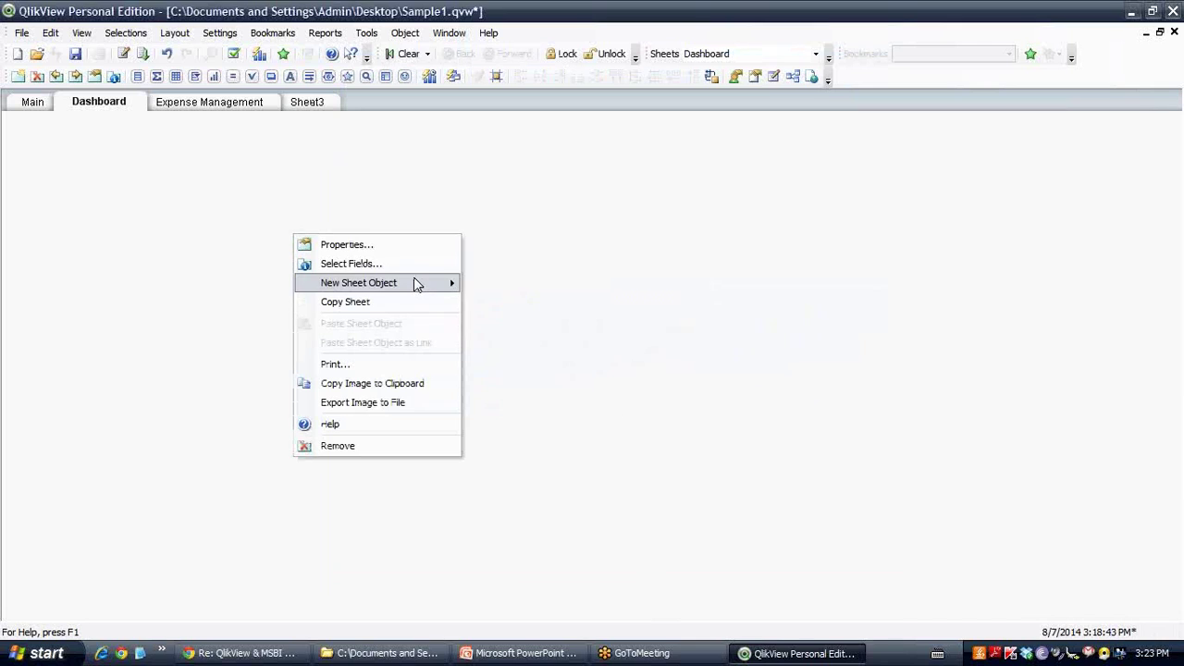
{"action": "mouse_move", "coordinate": [414, 282]}
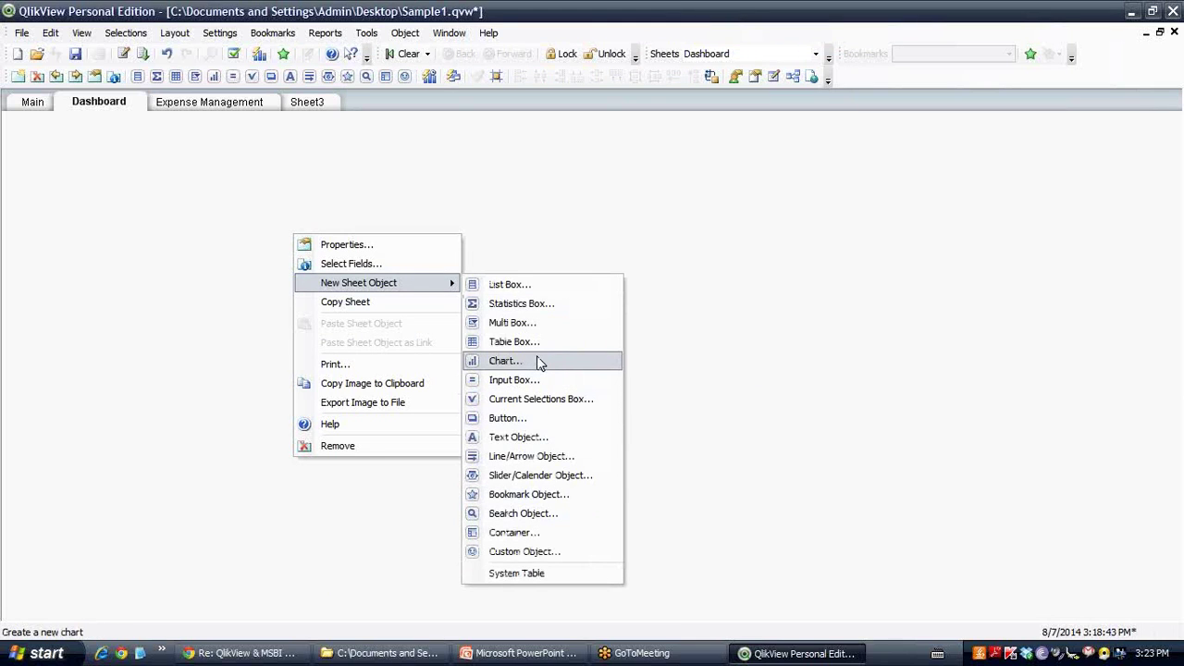
{"action": "left_click", "coordinate": [539, 363]}
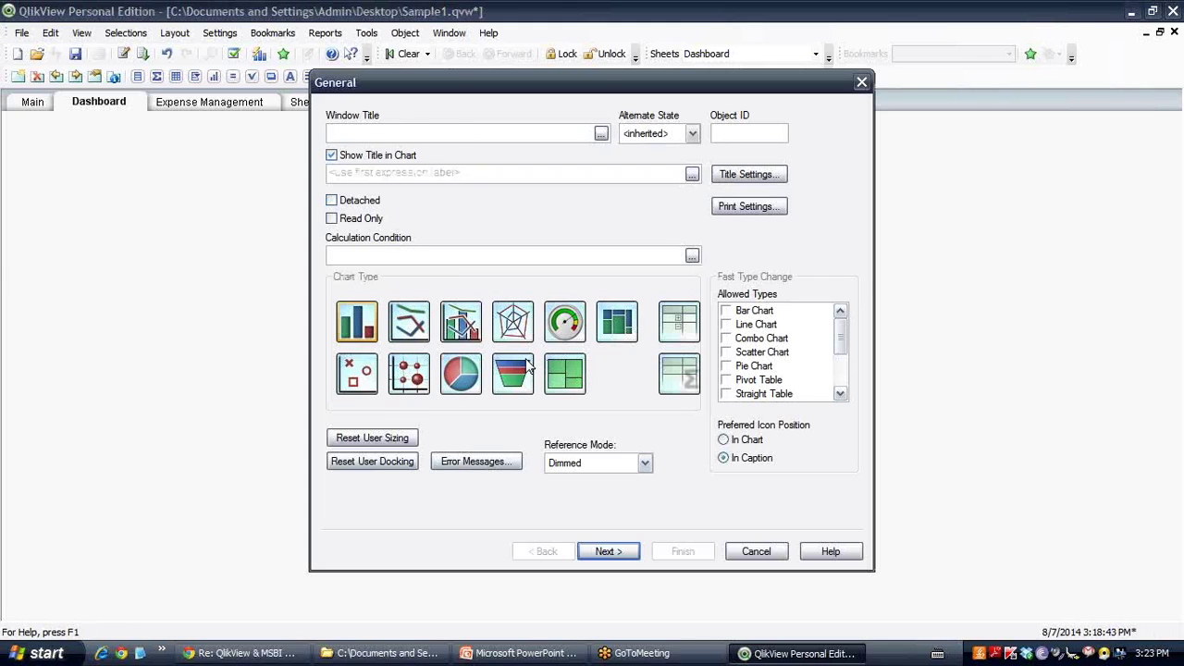
{"action": "left_click", "coordinate": [727, 312]}
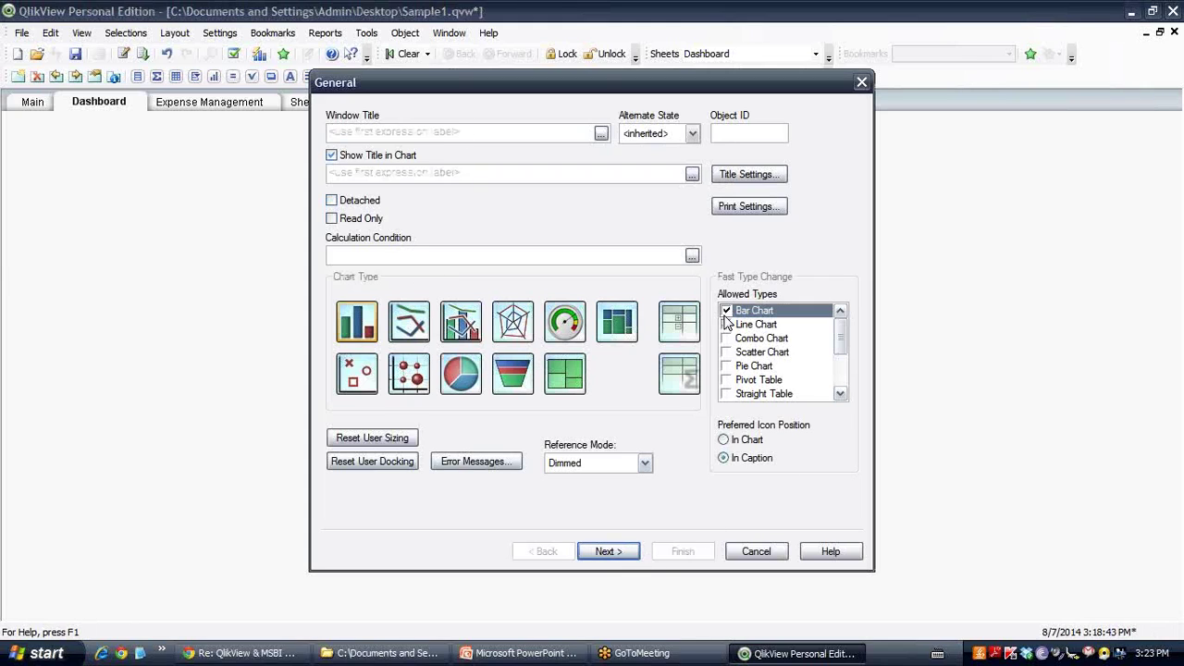
{"action": "left_click", "coordinate": [608, 552]}
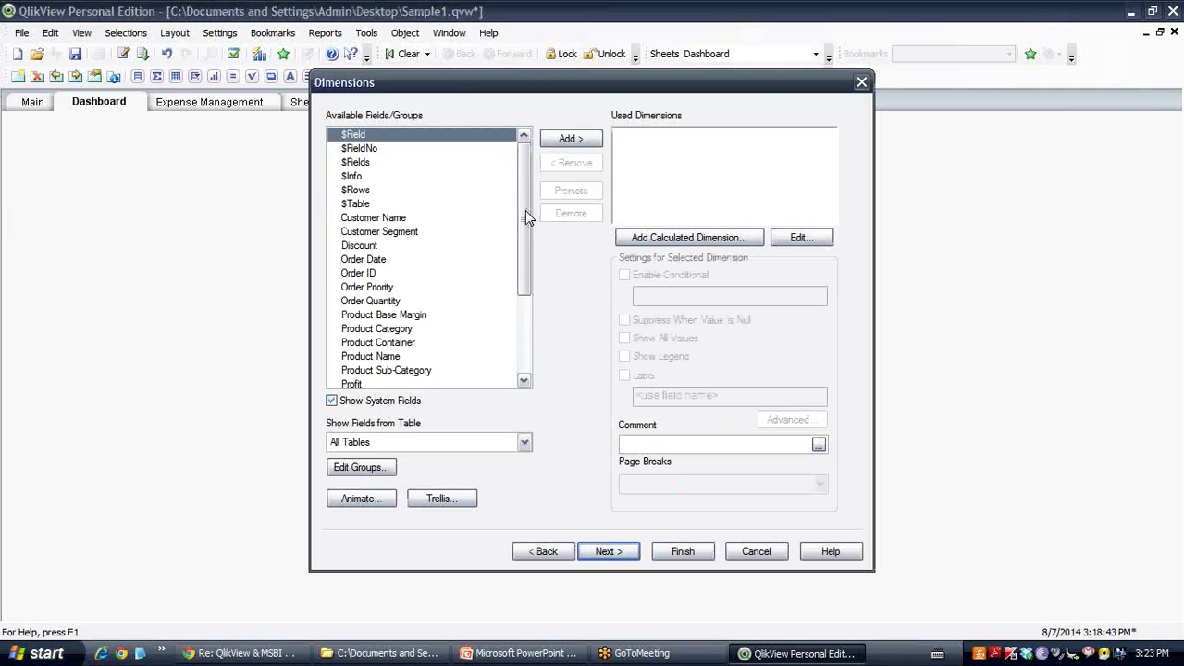
Step: Add the calculated dimension =year([Order Date]) to the chart and label it "Year"
{"action": "left_click_drag", "start_coordinate": [525, 216], "coordinate": [535, 244]}
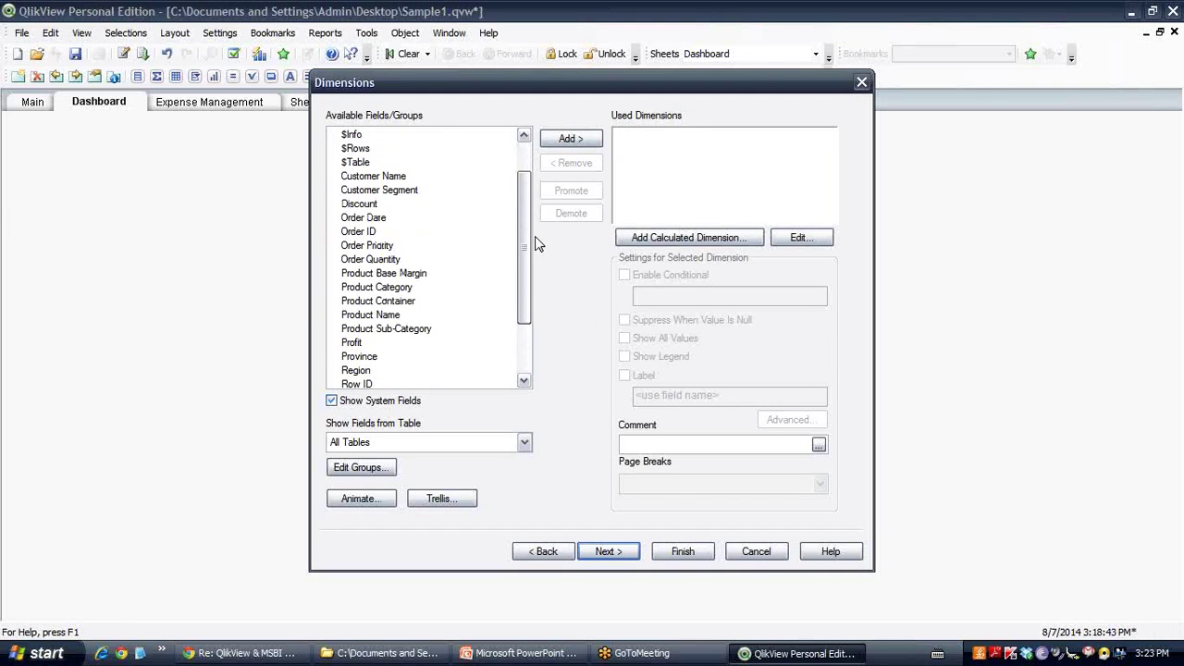
{"action": "left_click", "coordinate": [374, 222]}
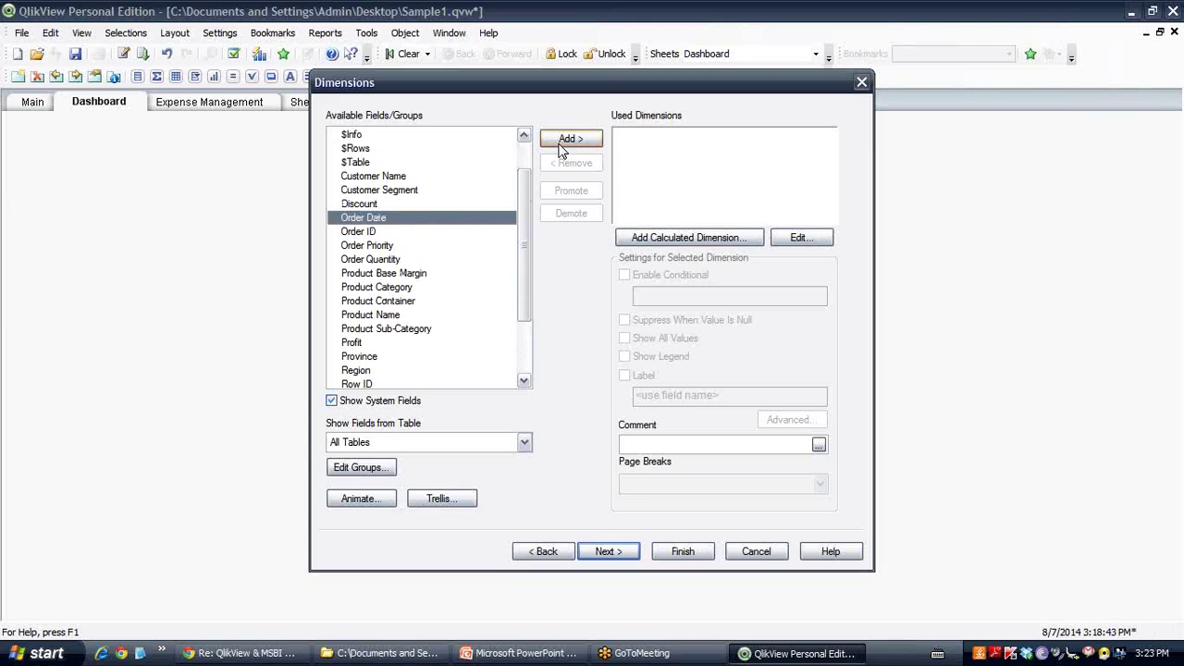
{"action": "left_click", "coordinate": [692, 238]}
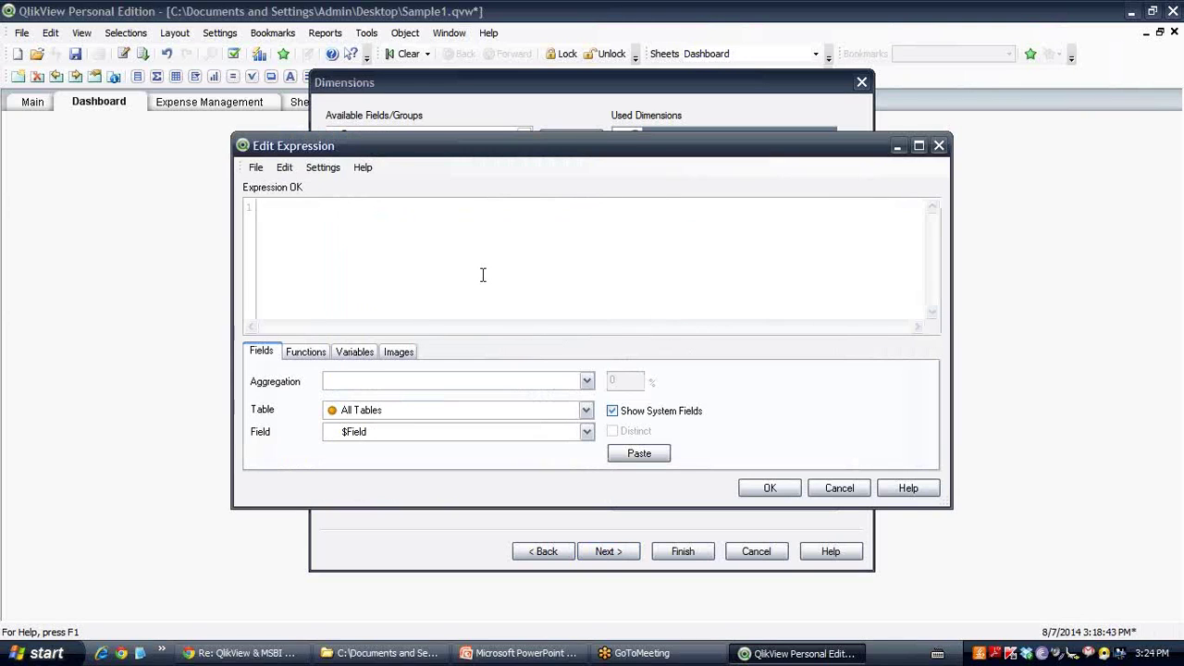
{"action": "type", "text": "=year("}
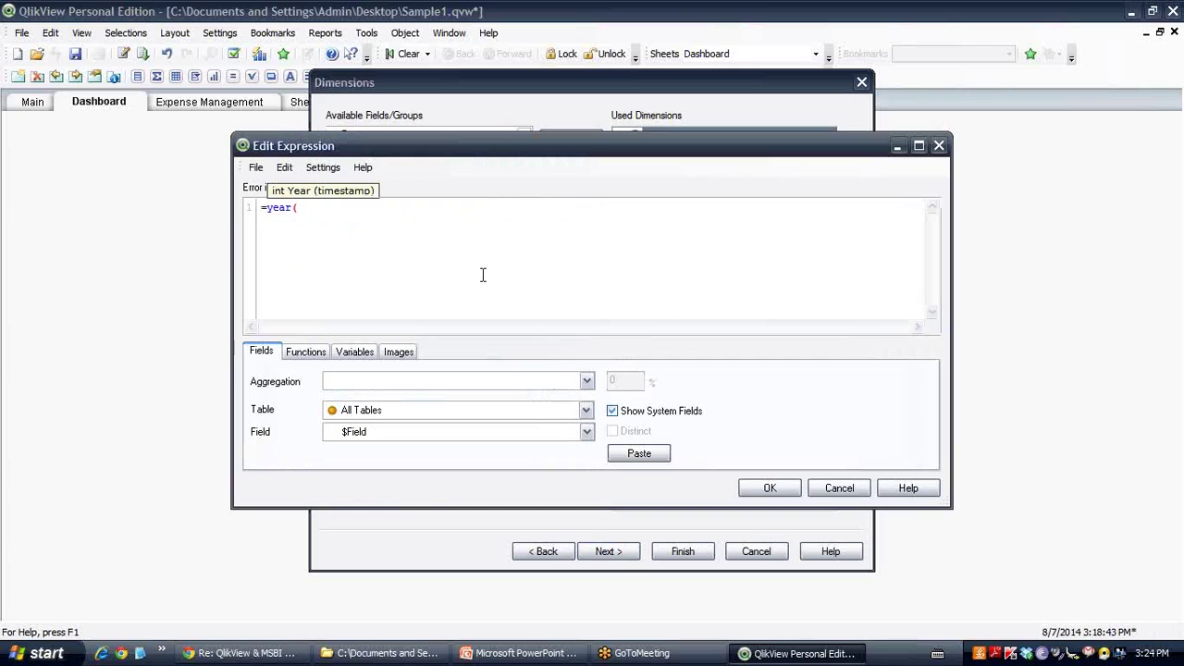
{"action": "type", "text": "o"}
{"action": "double_click", "coordinate": [370, 290]}
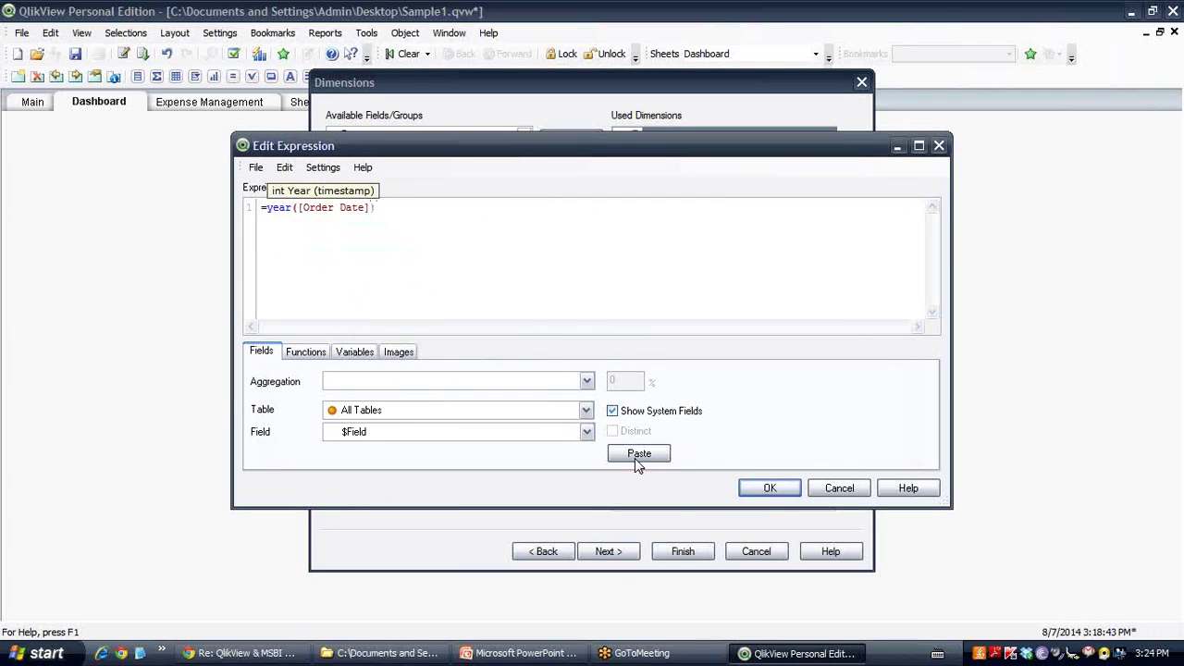
{"action": "left_click", "coordinate": [770, 490]}
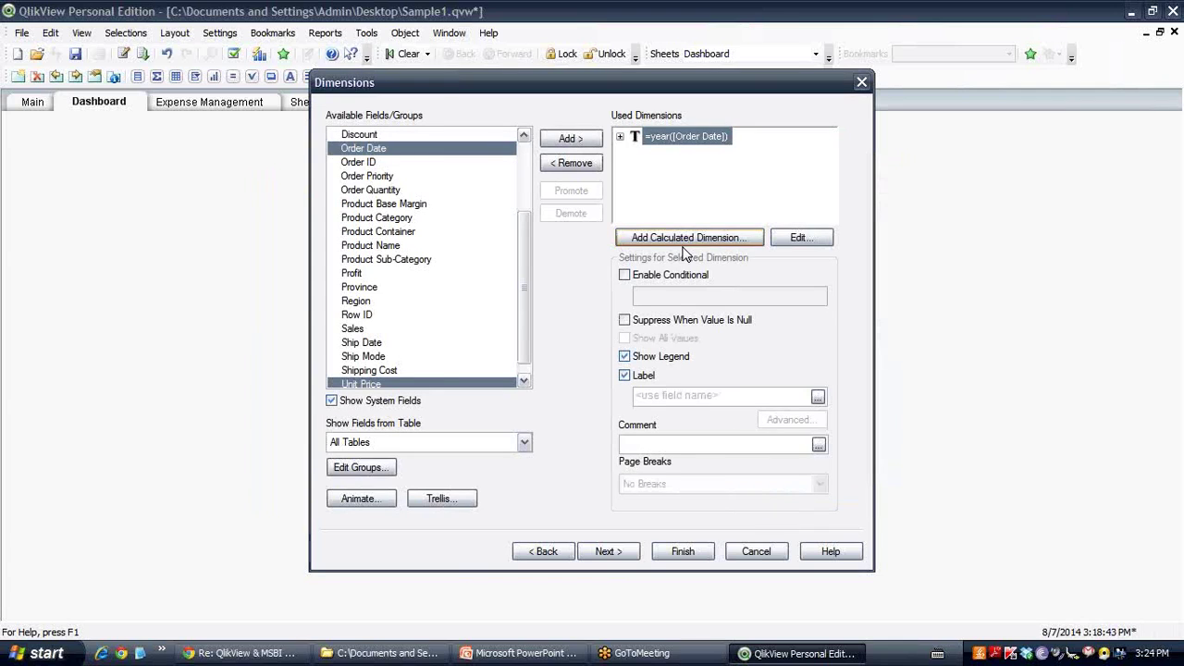
{"action": "left_click", "coordinate": [684, 395]}
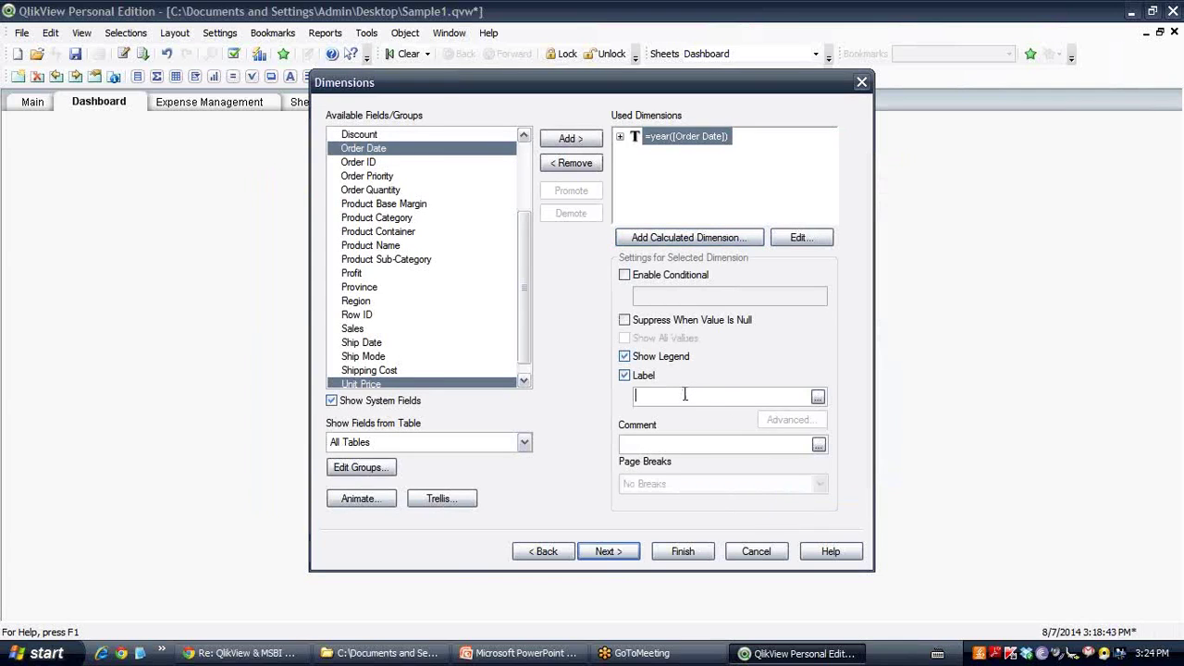
{"action": "left_click", "coordinate": [606, 551]}
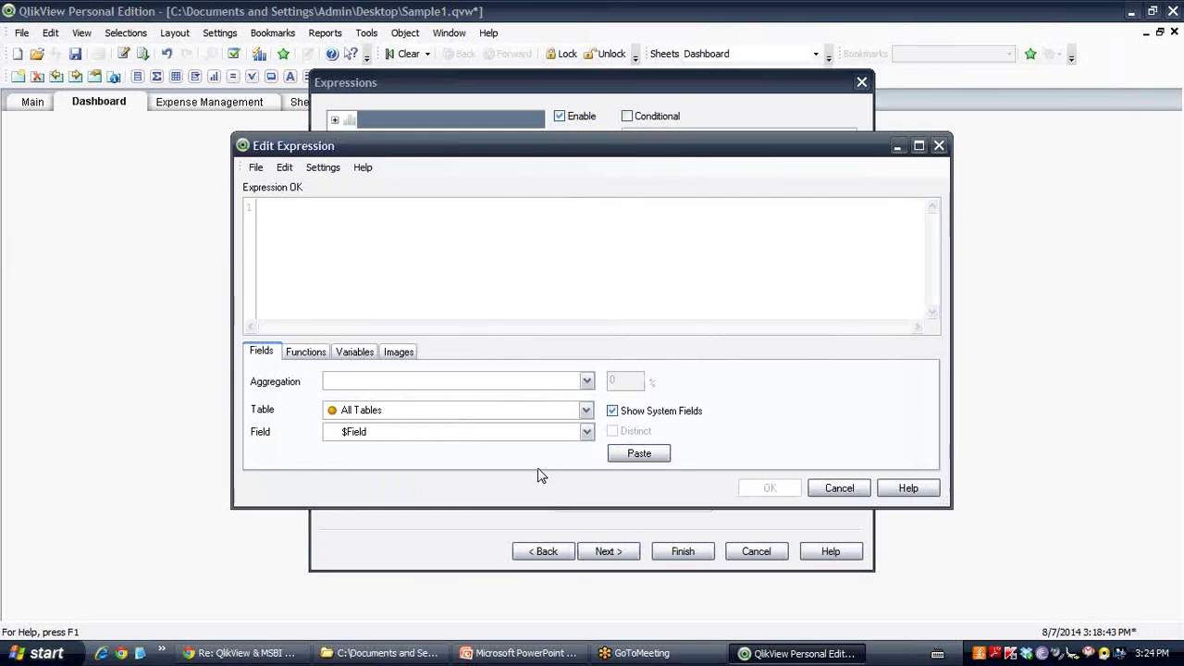
Step: Define the chart expression as Sum (Sales) using the Sum aggregation on the Sales field
{"action": "left_click", "coordinate": [585, 432]}
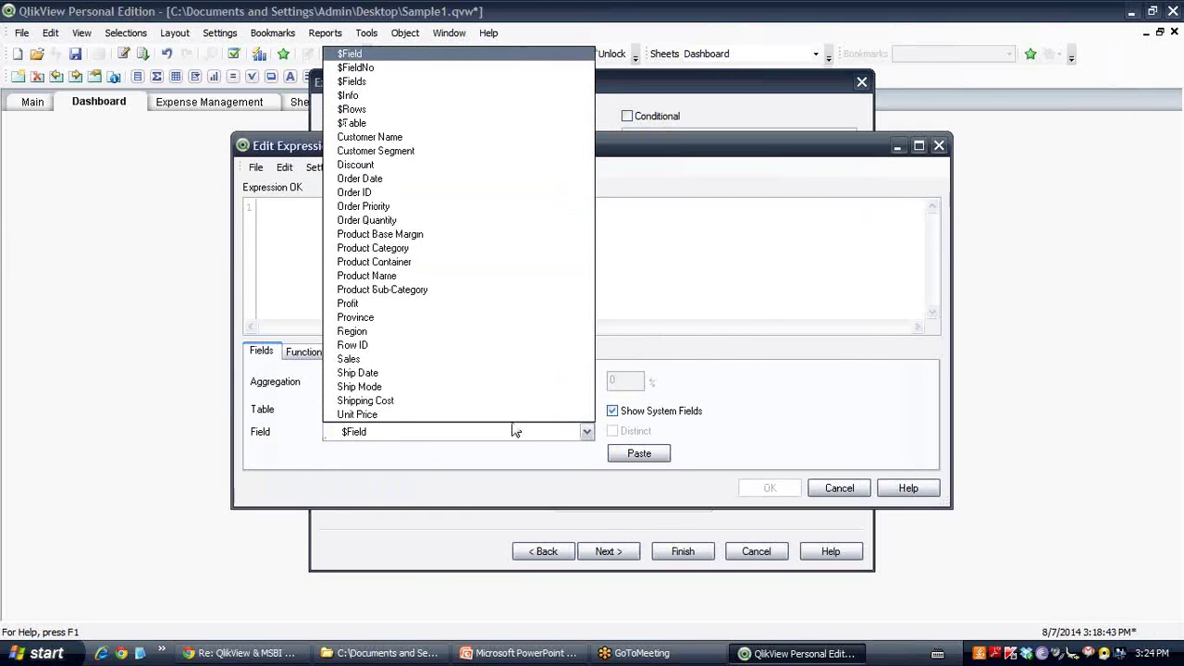
{"action": "left_click", "coordinate": [435, 359]}
{"action": "left_click", "coordinate": [466, 381]}
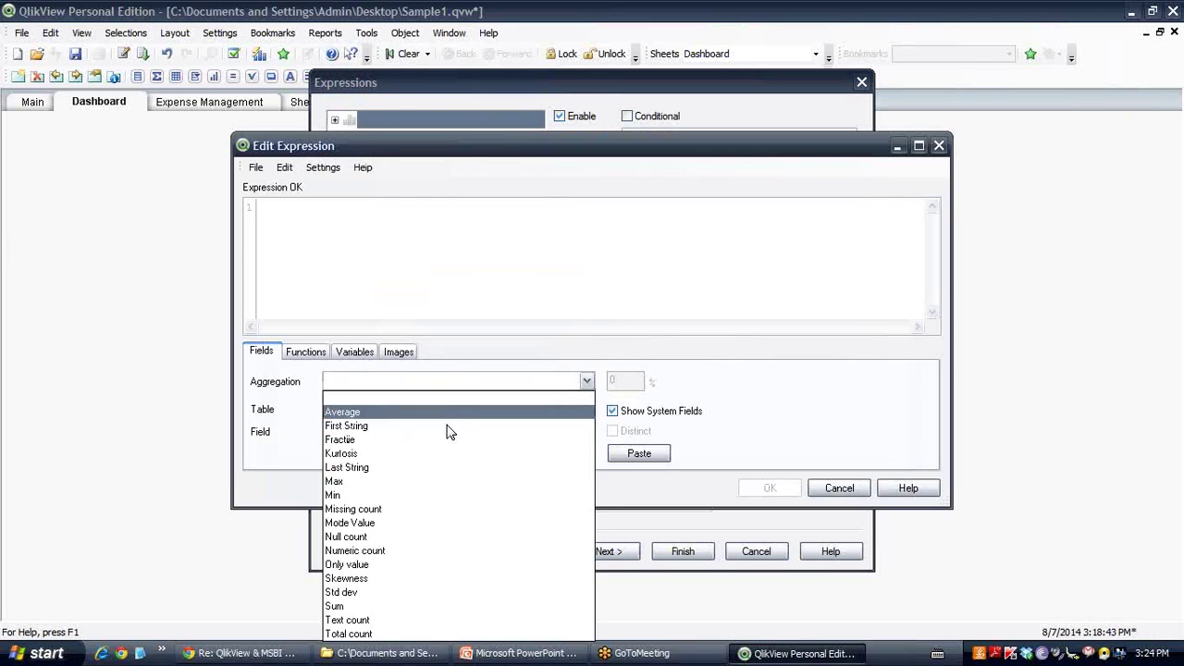
{"action": "left_click", "coordinate": [429, 612]}
{"action": "left_click", "coordinate": [639, 453]}
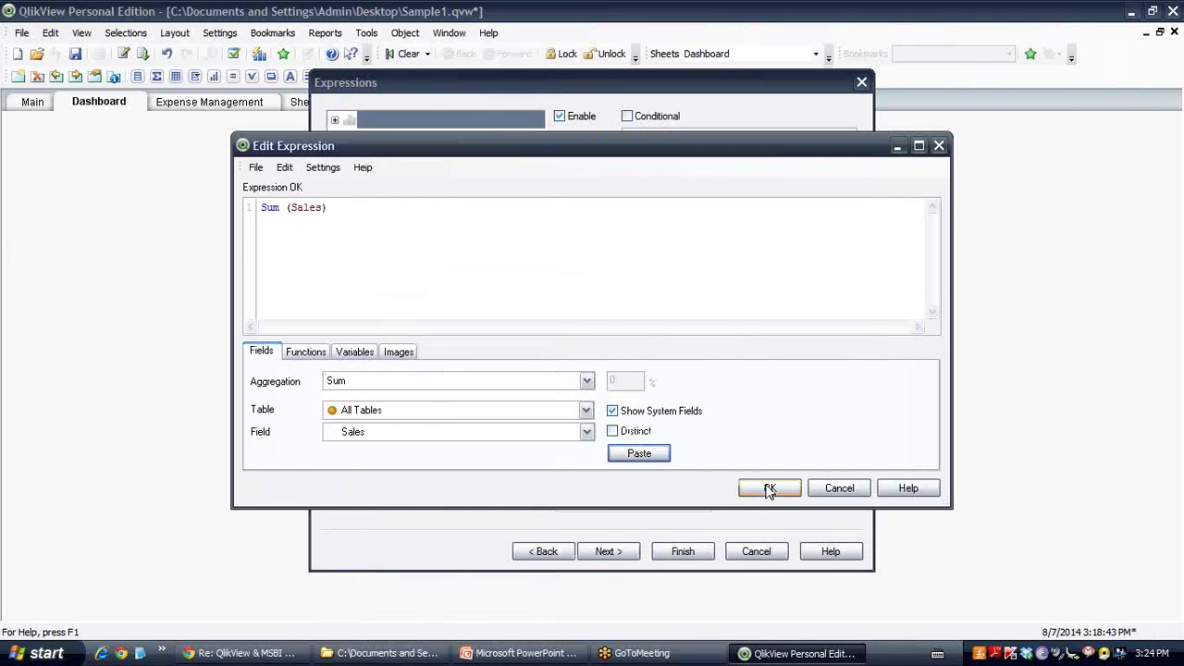
{"action": "left_click", "coordinate": [767, 488]}
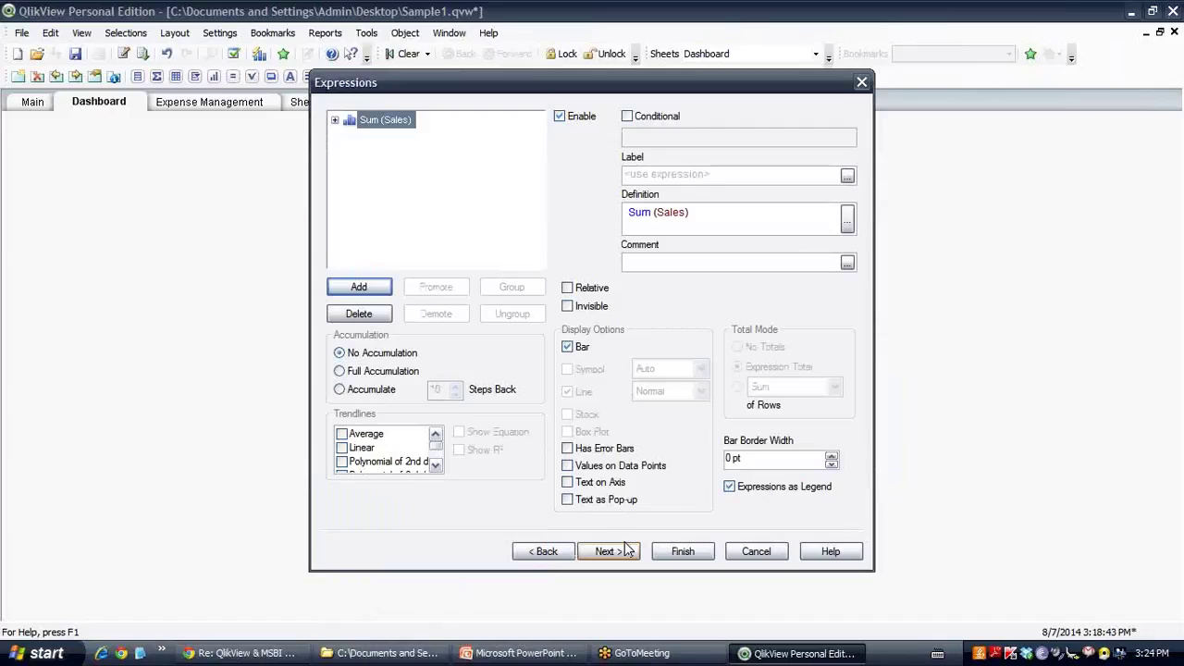
Step: Label the Sum (Sales) expression "Total Sales" and proceed to the chart's sort settings
{"action": "left_click", "coordinate": [645, 173]}
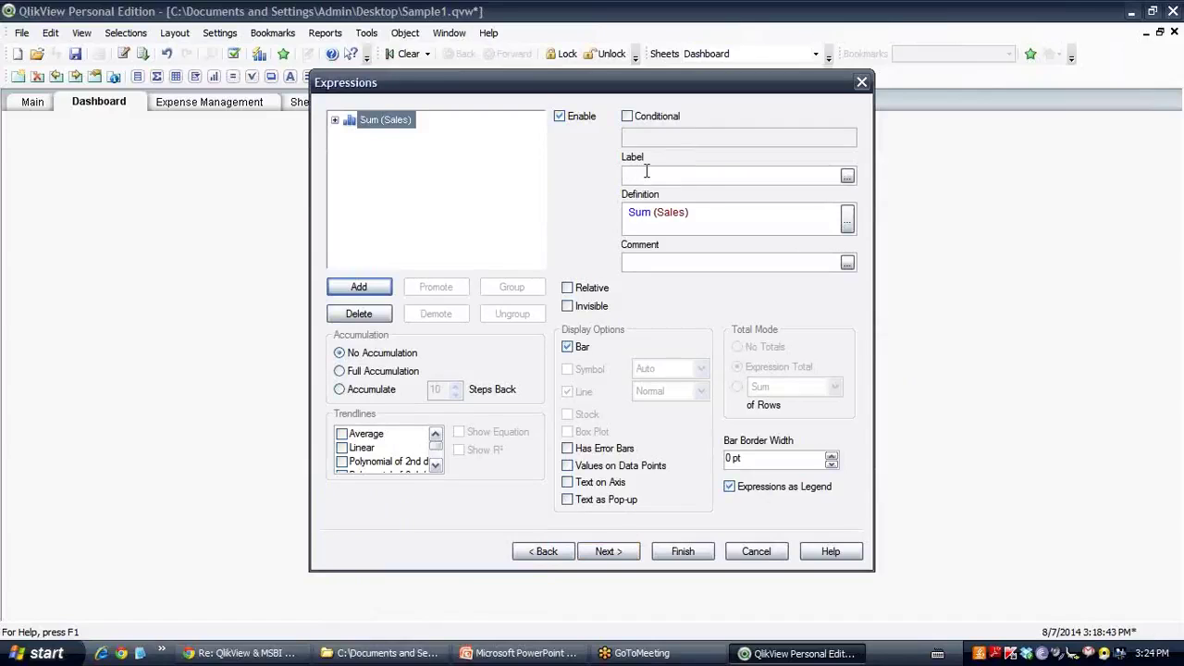
{"action": "type", "text": "Total SAle"}
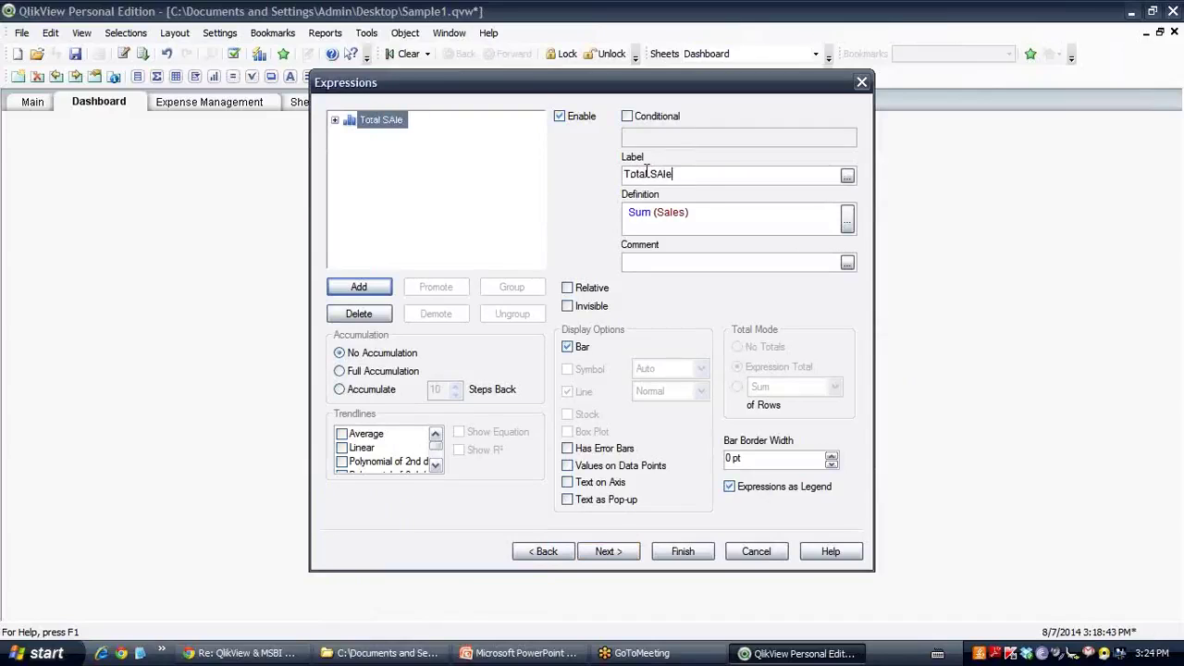
{"action": "type", "text": "s"}
{"action": "key", "text": "BackSpace"}
{"action": "key", "text": "BackSpace"}
{"action": "key", "text": "BackSpace"}
{"action": "key", "text": "BackSpace"}
{"action": "type", "text": "ales"}
{"action": "left_click", "coordinate": [607, 551]}
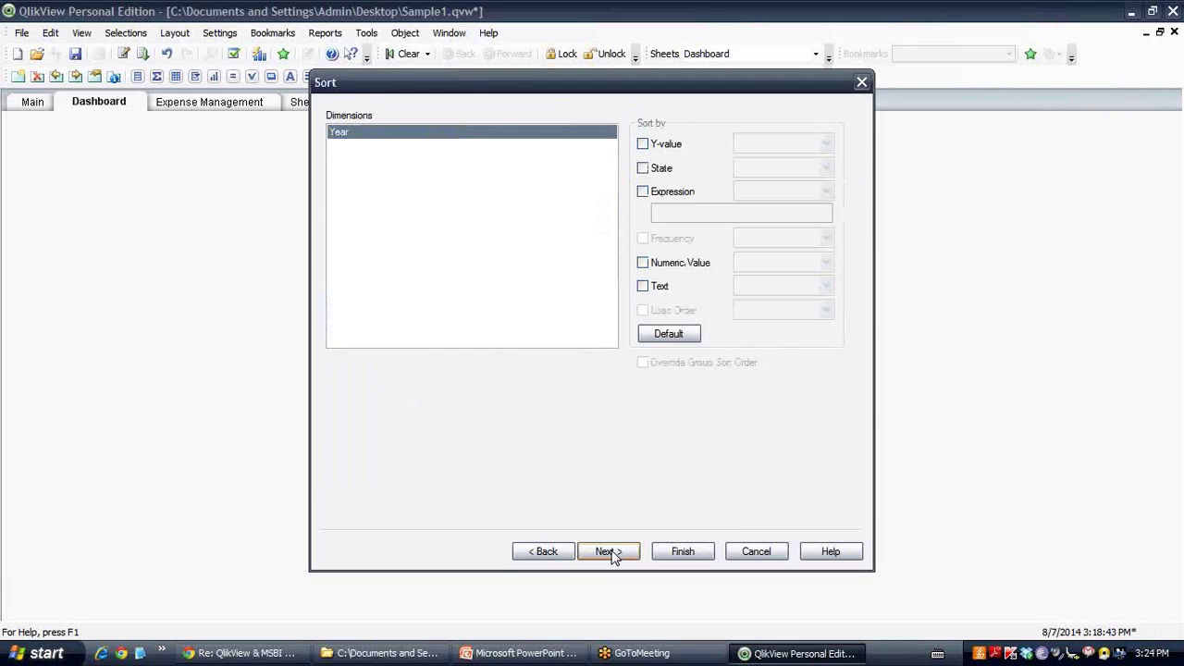
Step: Sort the Year dimension by numeric value and finish the chart with the remaining settings at their defaults
{"action": "left_click", "coordinate": [675, 265]}
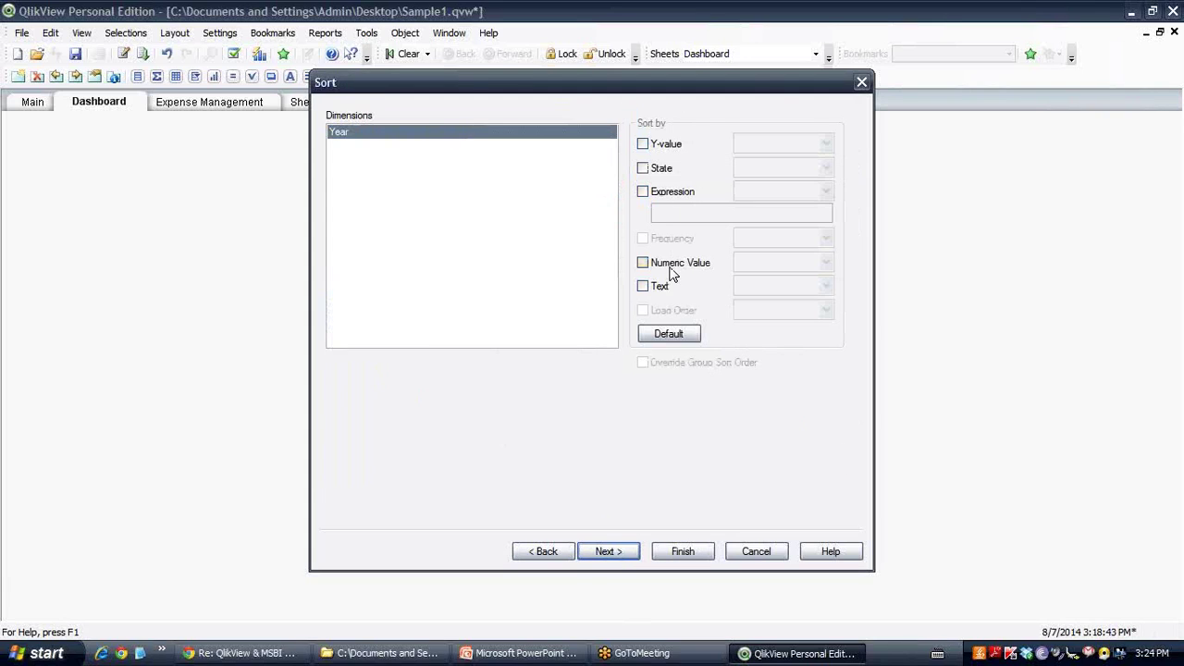
{"action": "left_click", "coordinate": [622, 551]}
{"action": "left_click", "coordinate": [620, 553]}
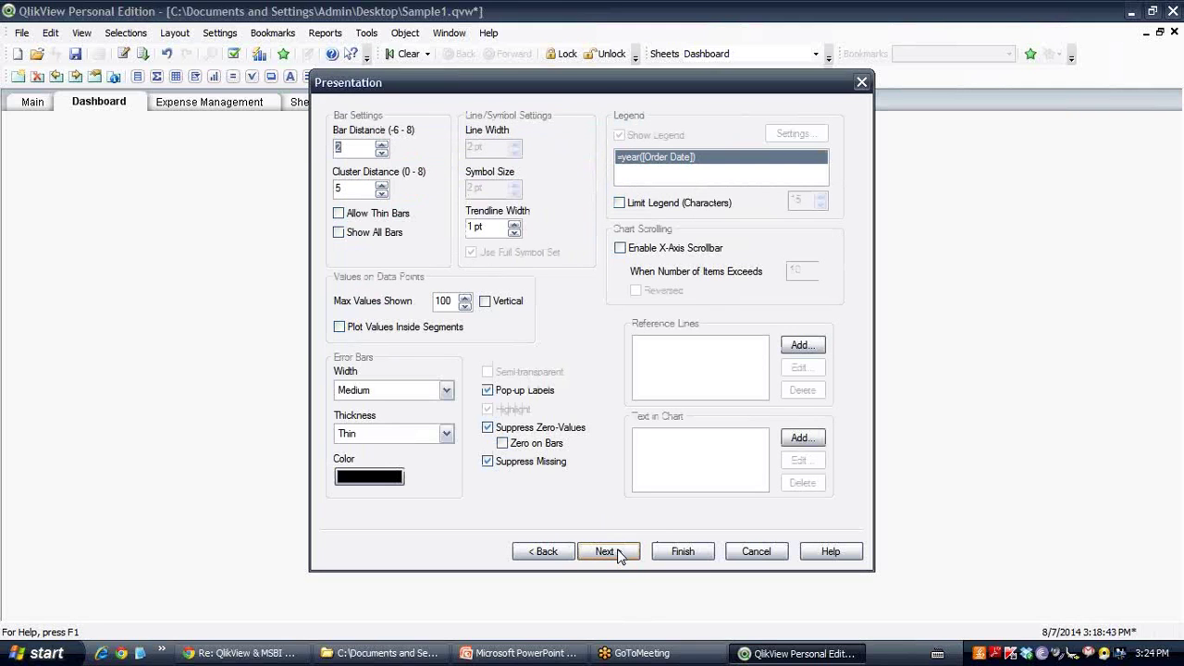
{"action": "left_click", "coordinate": [619, 553]}
{"action": "left_click", "coordinate": [619, 552]}
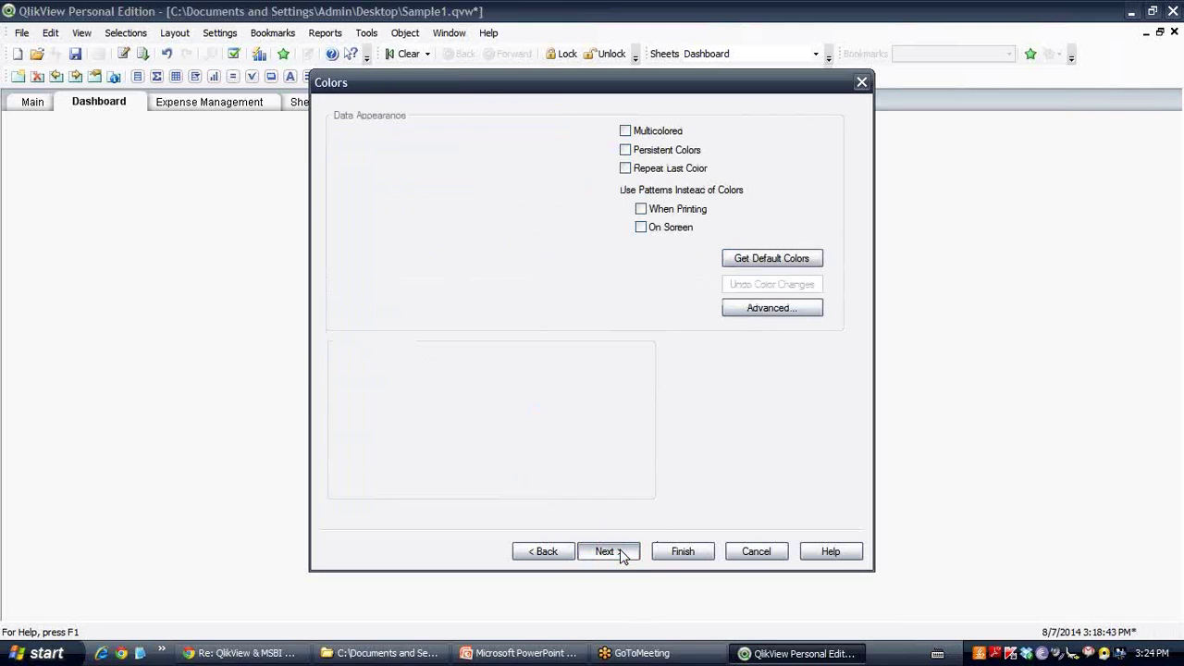
{"action": "left_click", "coordinate": [618, 552]}
{"action": "left_click", "coordinate": [619, 552]}
{"action": "left_click", "coordinate": [681, 551]}
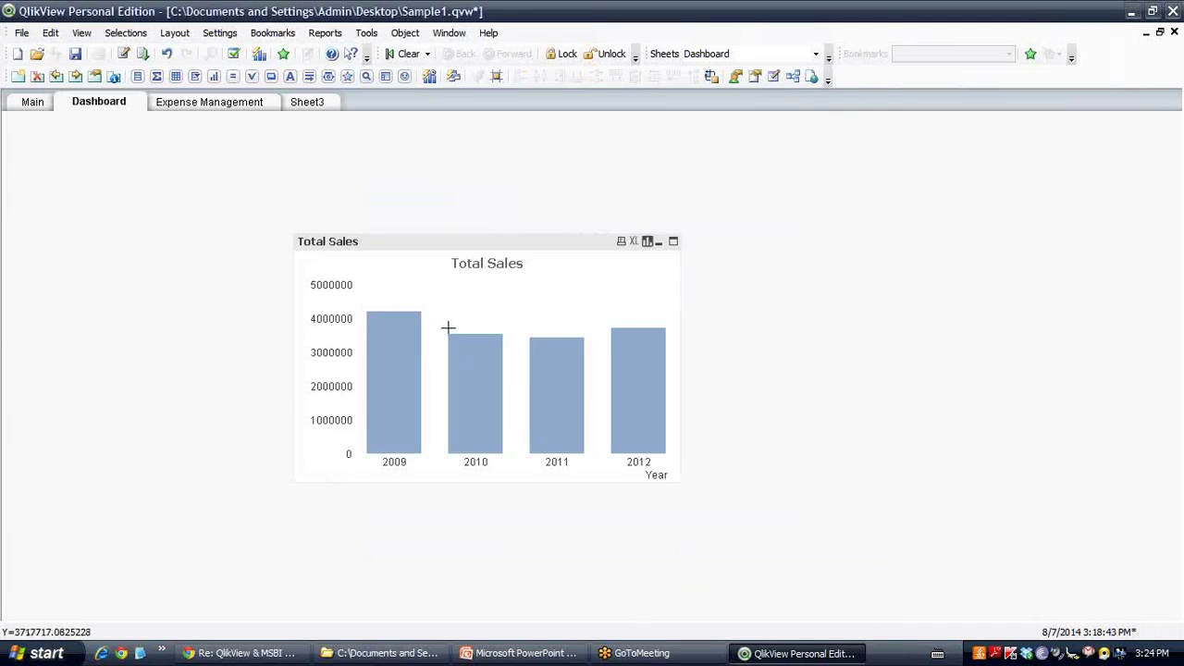
Step: Move the Total Sales chart to the upper-left area of the Dashboard sheet
{"action": "left_click_drag", "start_coordinate": [504, 243], "coordinate": [248, 165]}
{"action": "left_click_drag", "start_coordinate": [329, 175], "coordinate": [355, 201]}
{"action": "right_click", "coordinate": [569, 305]}
{"action": "left_click", "coordinate": [616, 306]}
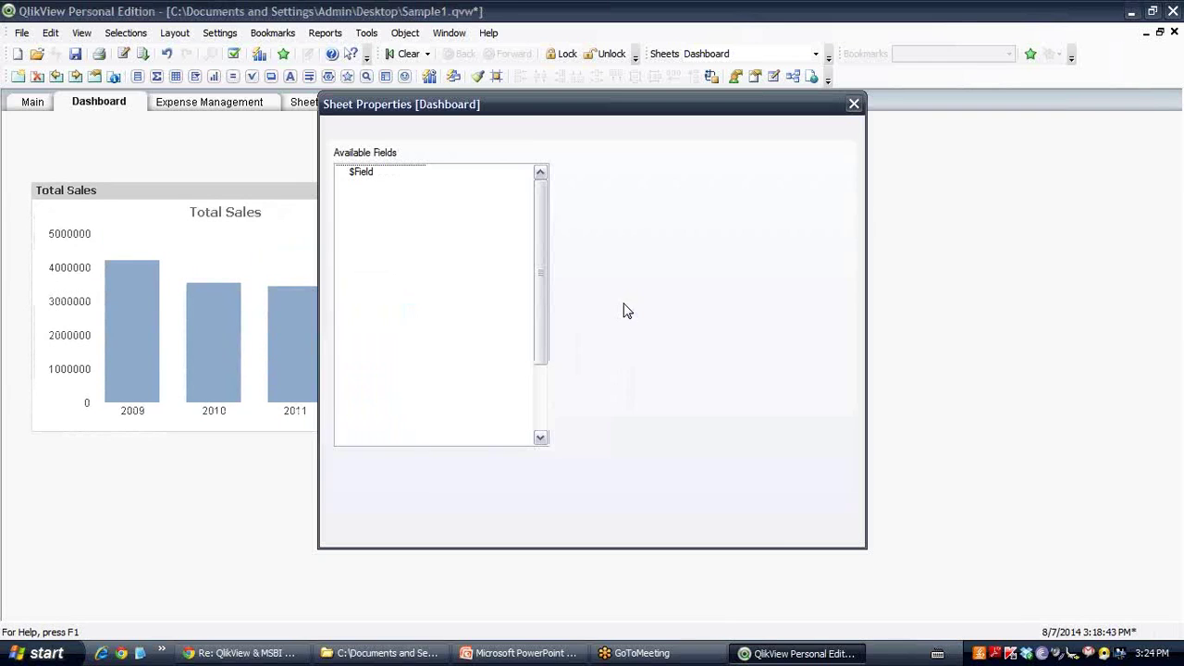
{"action": "left_click", "coordinate": [664, 537]}
Step: Start a new list box on the Dashboard sheet with <Expression> as its field
{"action": "right_click", "coordinate": [587, 305]}
{"action": "mouse_move", "coordinate": [616, 354]}
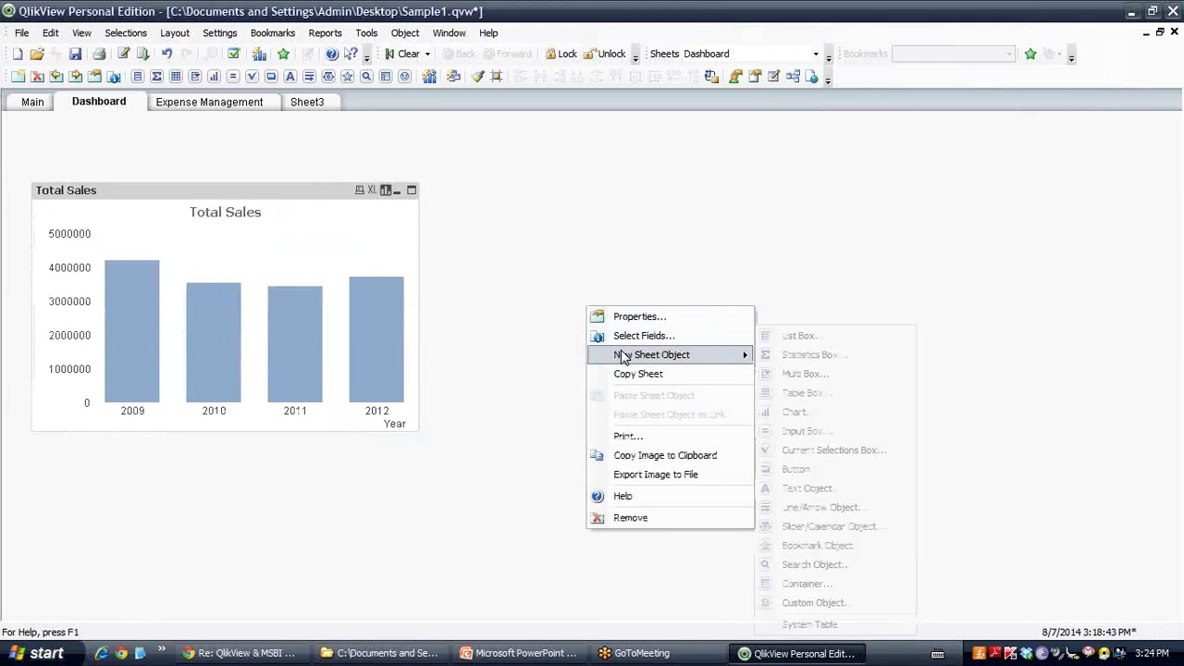
{"action": "left_click", "coordinate": [806, 337]}
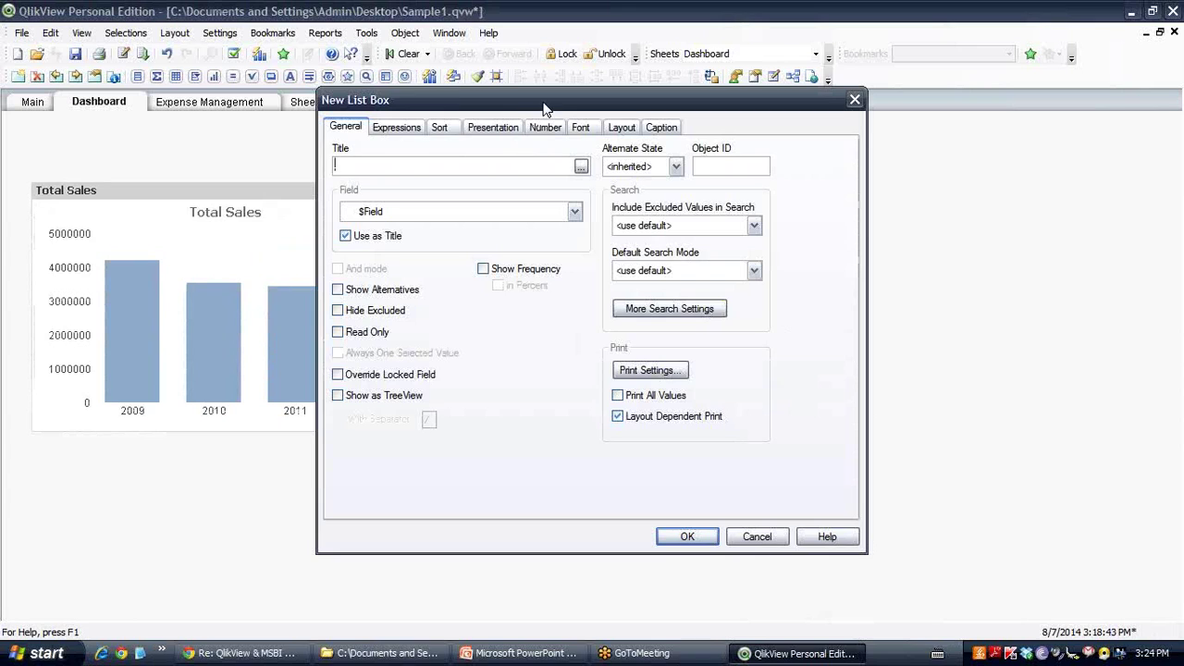
{"action": "left_click_drag", "start_coordinate": [546, 110], "coordinate": [695, 144]}
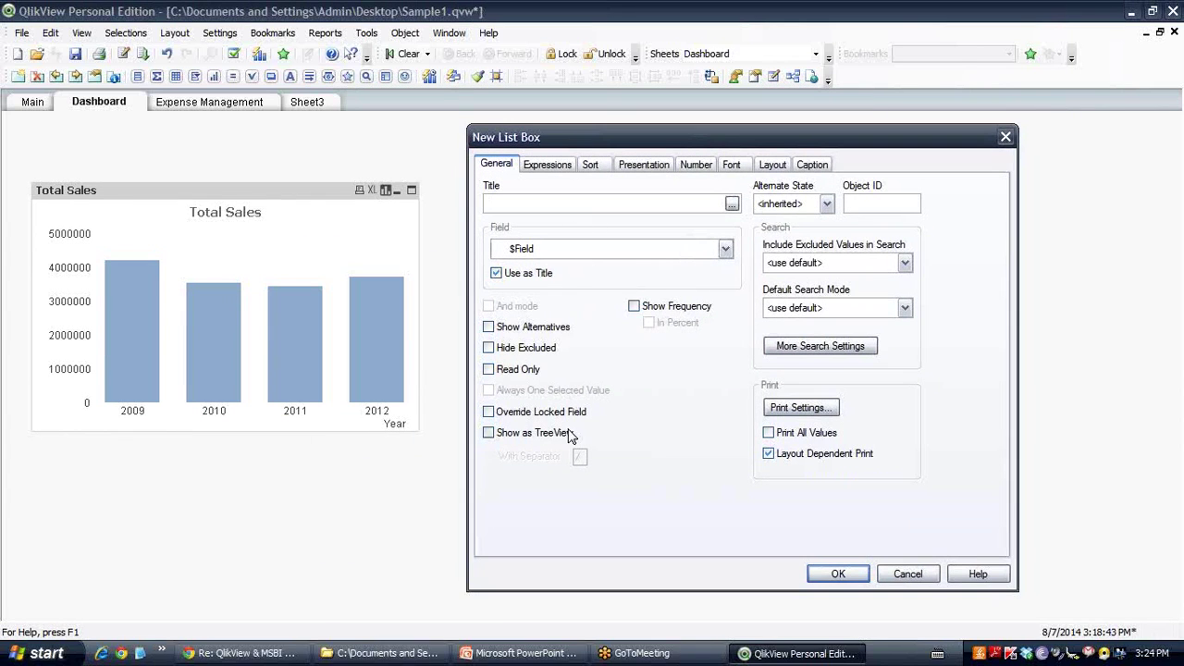
{"action": "left_click", "coordinate": [656, 259]}
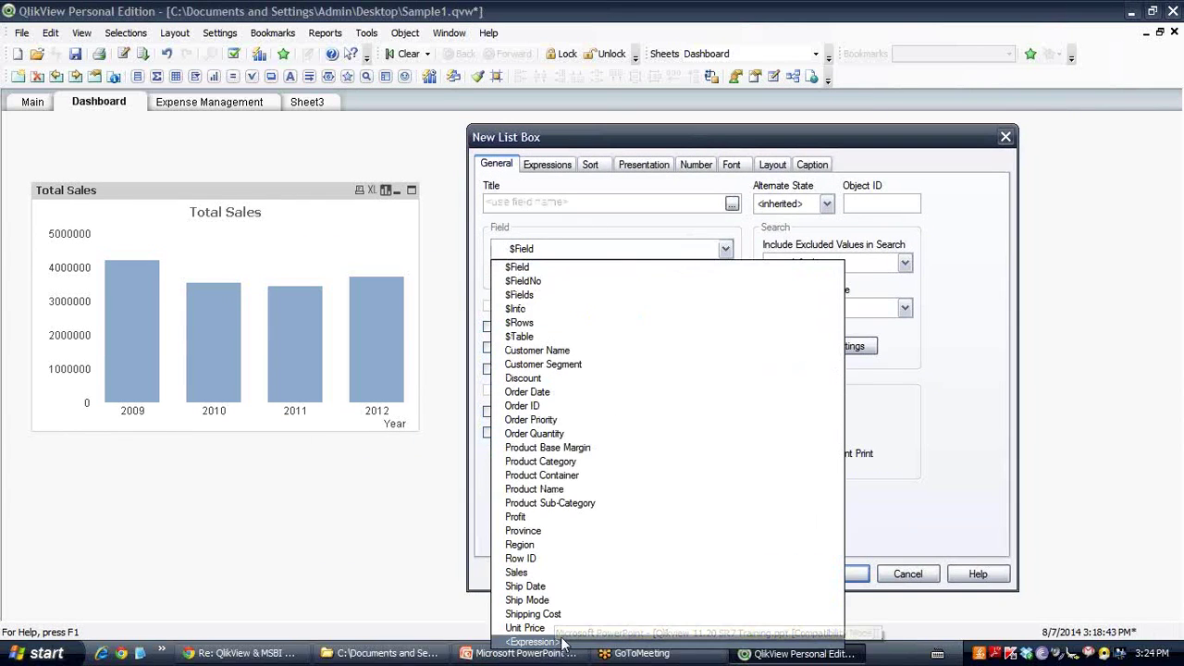
{"action": "left_click", "coordinate": [564, 632]}
Step: Define the list box's field expression as =year([Order Date]) and open the list box's additional expressions settings
{"action": "left_click", "coordinate": [450, 432]}
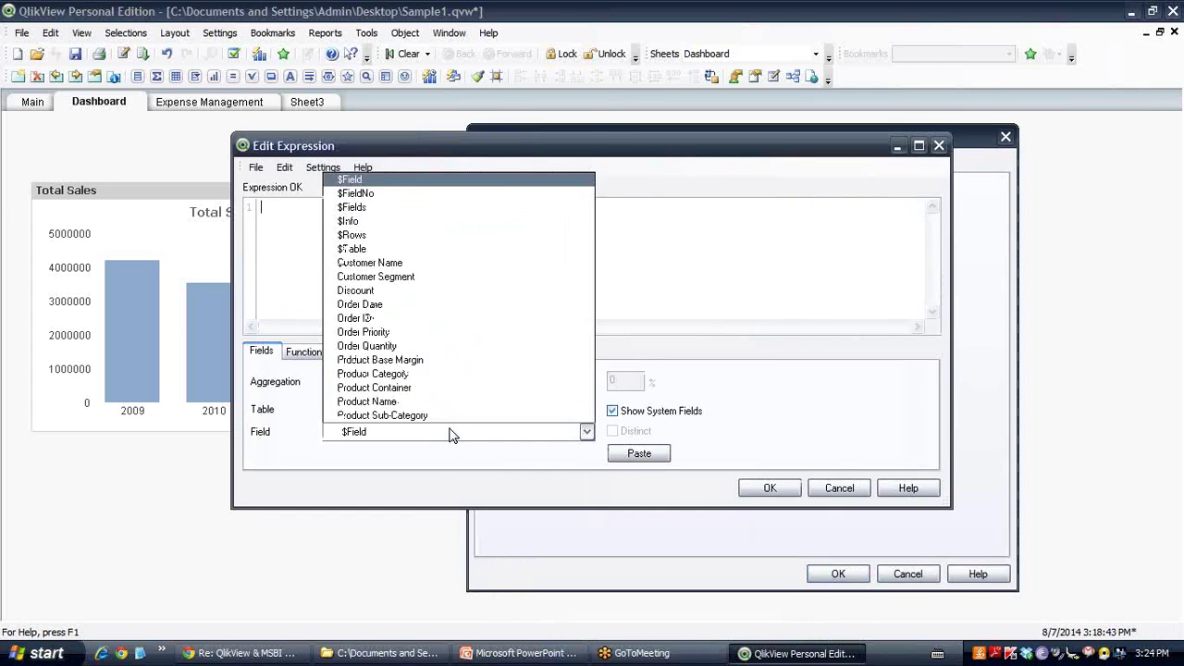
{"action": "left_click", "coordinate": [428, 179]}
{"action": "left_click", "coordinate": [339, 217]}
{"action": "type", "text": "=year"}
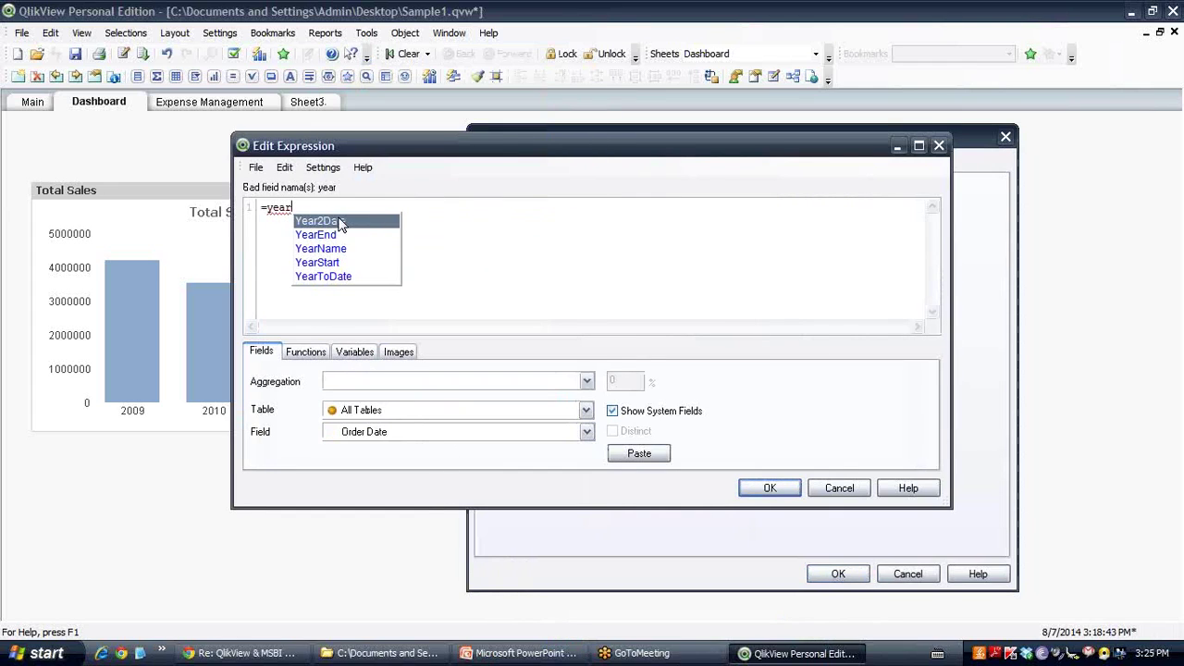
{"action": "left_click", "coordinate": [339, 222]}
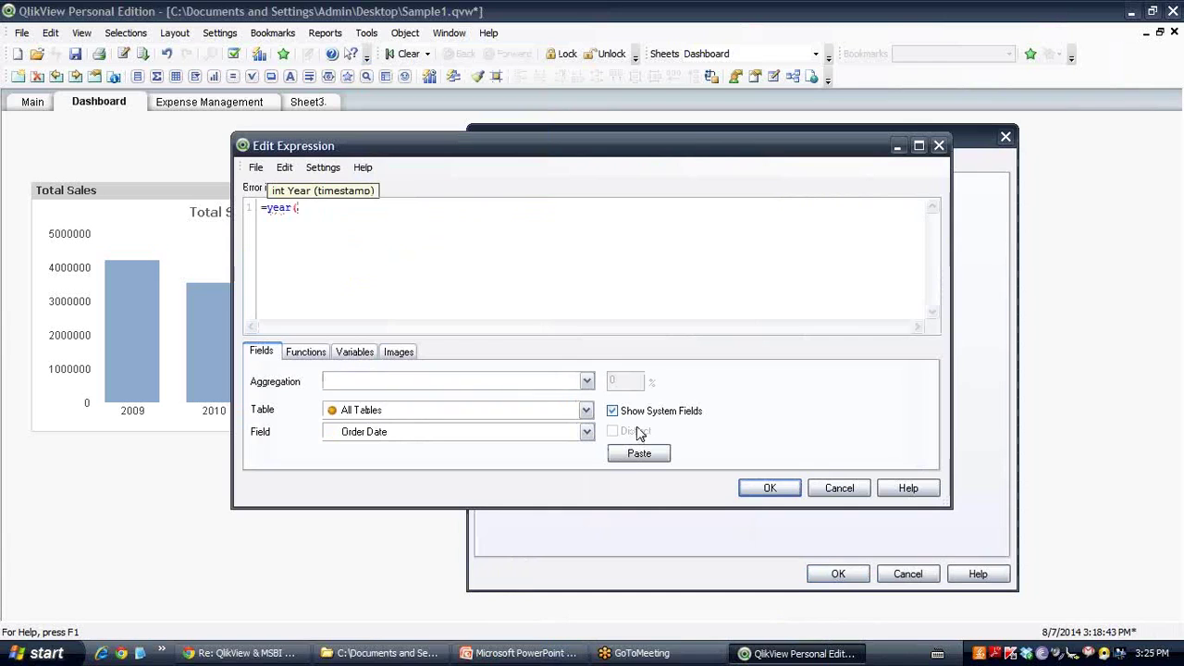
{"action": "left_click", "coordinate": [637, 456]}
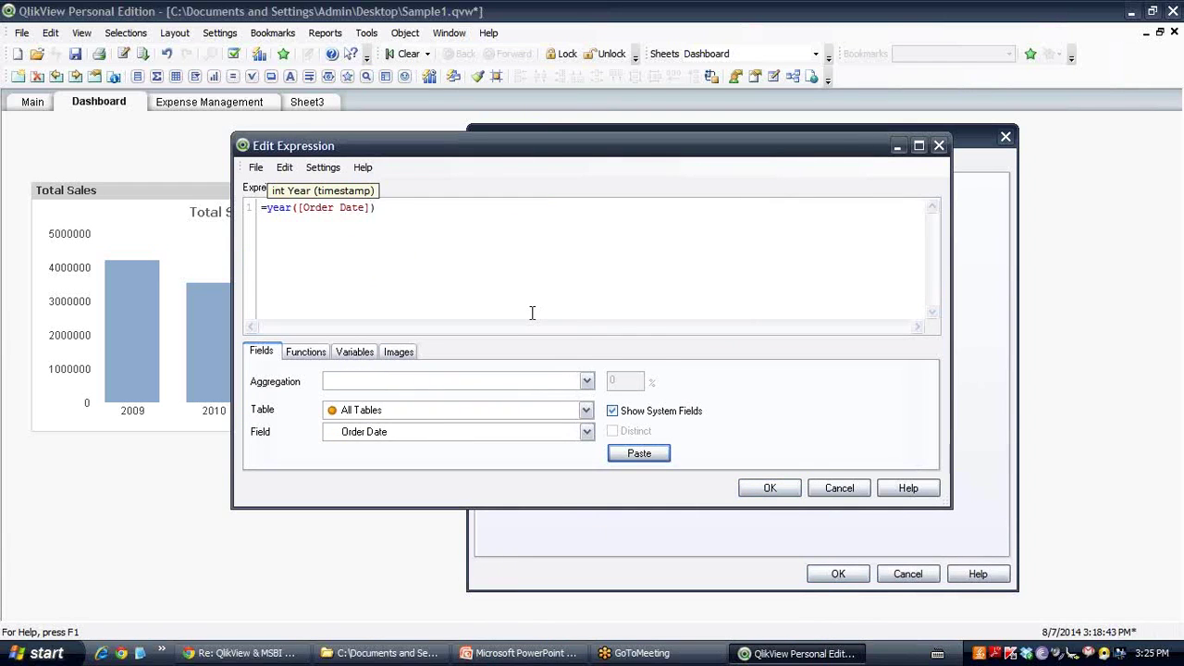
{"action": "left_click", "coordinate": [788, 488]}
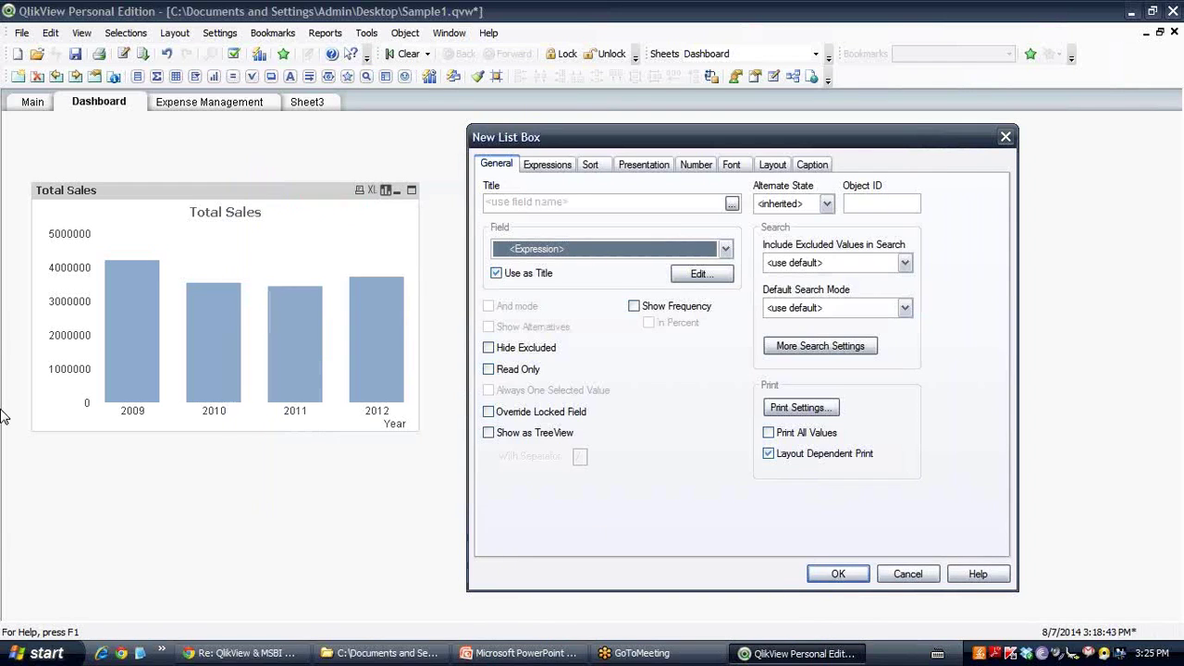
{"action": "left_click", "coordinate": [548, 166]}
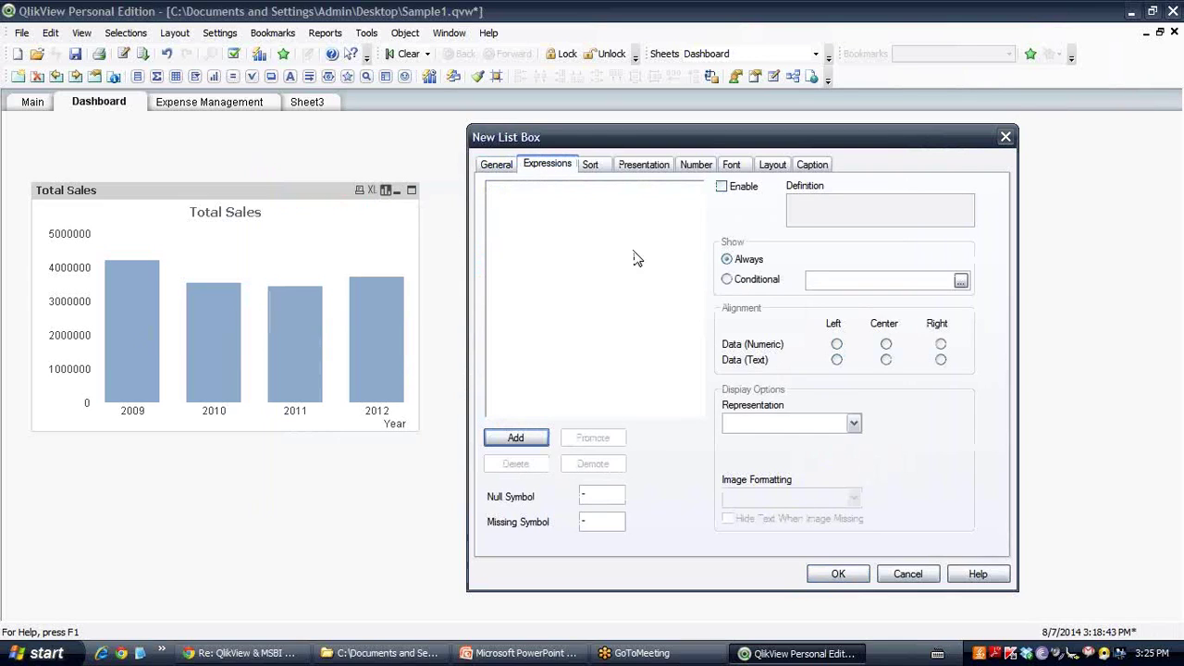
Step: Sort the new list box by numeric value in ascending order and check its remaining number and general settings
{"action": "left_click", "coordinate": [590, 164]}
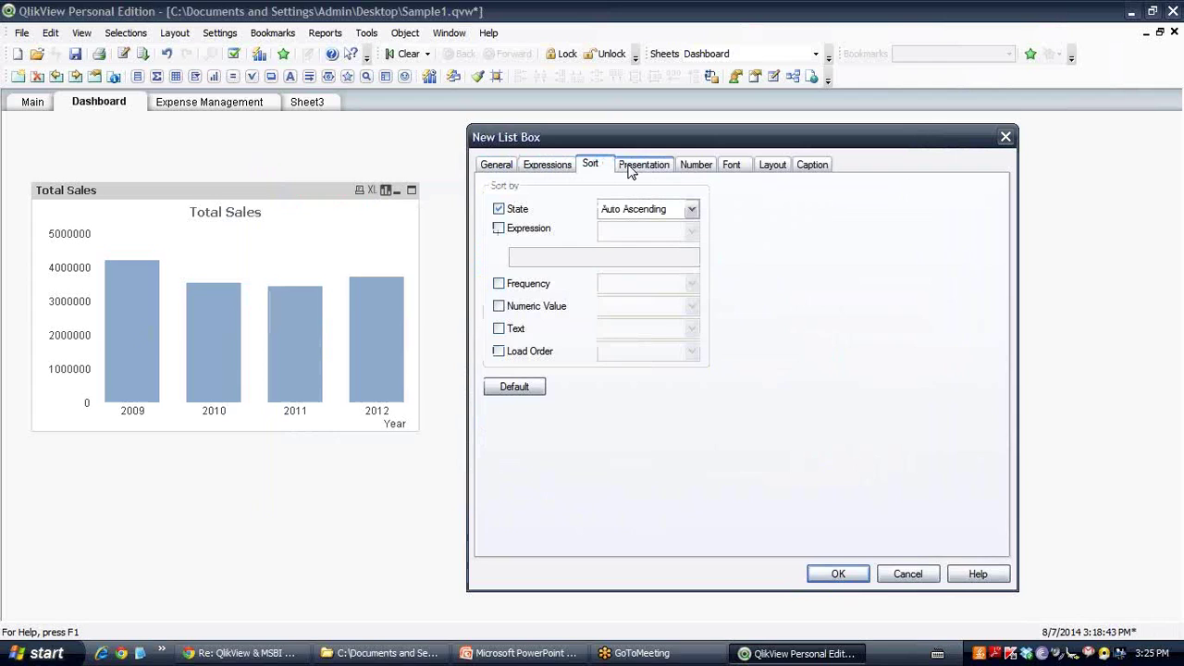
{"action": "left_click", "coordinate": [535, 308]}
{"action": "left_click", "coordinate": [640, 309]}
{"action": "left_click", "coordinate": [641, 323]}
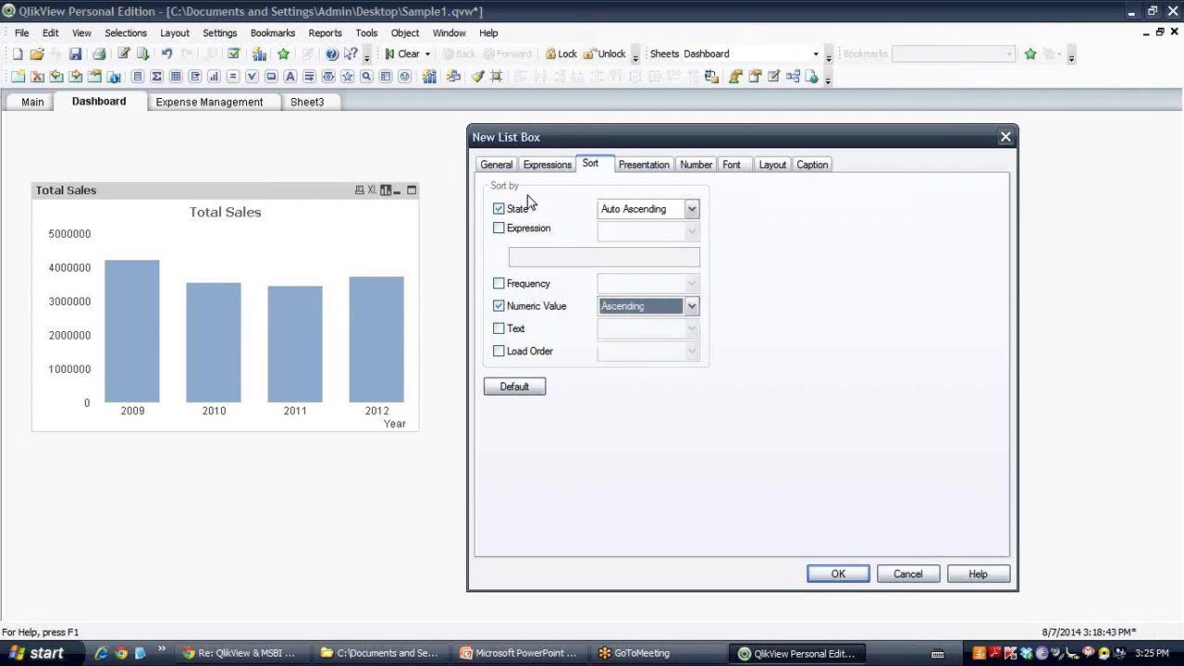
{"action": "left_click", "coordinate": [652, 169]}
{"action": "left_click", "coordinate": [692, 170]}
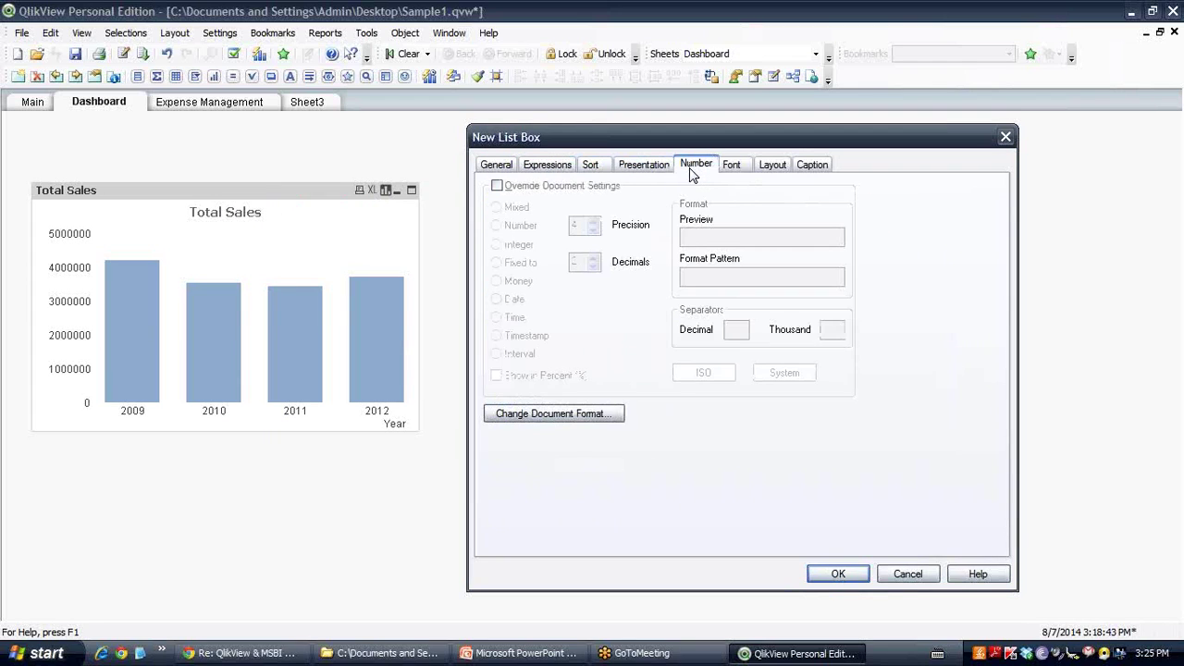
{"action": "left_click", "coordinate": [505, 168]}
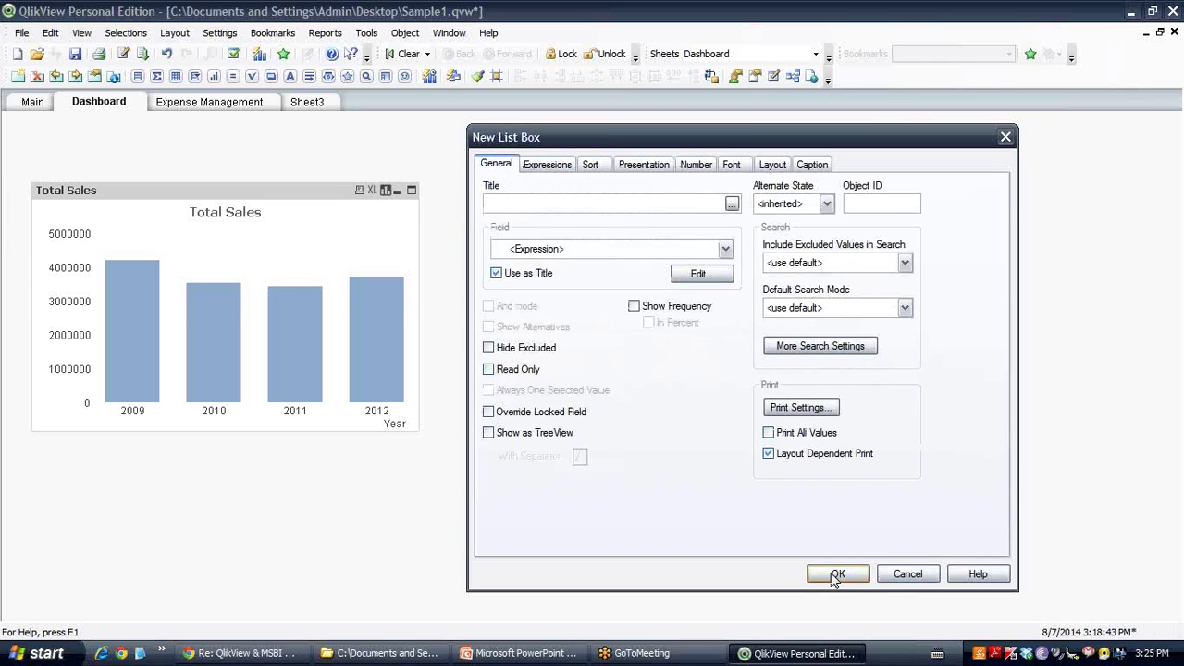
Step: Turn off single column and order by column, fix the number of columns at 4, and create the list box
{"action": "left_click", "coordinate": [614, 170]}
{"action": "left_click", "coordinate": [524, 365]}
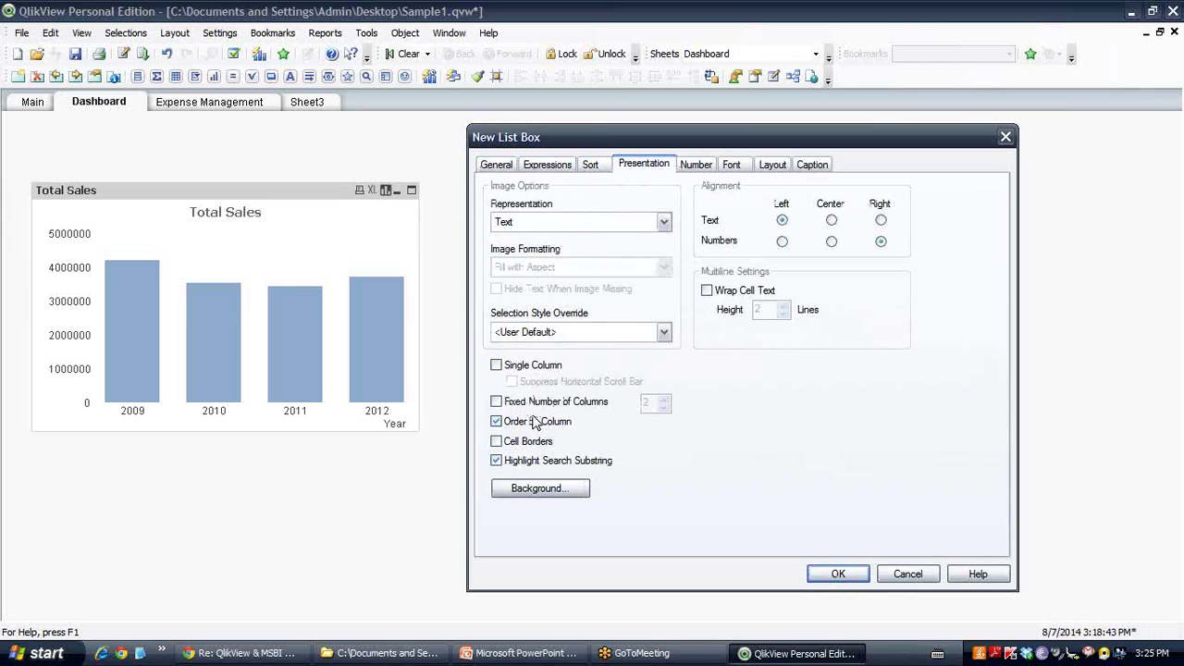
{"action": "left_click", "coordinate": [538, 422]}
{"action": "left_click", "coordinate": [569, 408]}
{"action": "left_click", "coordinate": [664, 399]}
{"action": "left_click", "coordinate": [664, 399]}
{"action": "left_click", "coordinate": [836, 575]}
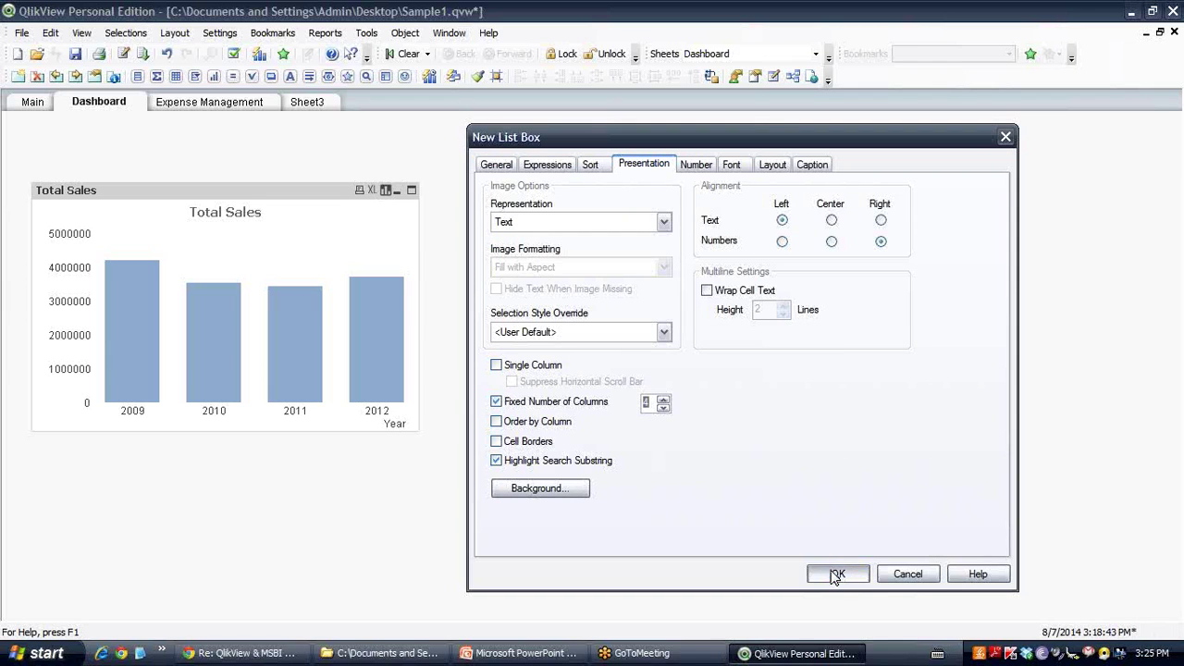
Step: Hide the year list box's caption and place the list box just above the Total Sales chart
{"action": "right_click", "coordinate": [644, 315]}
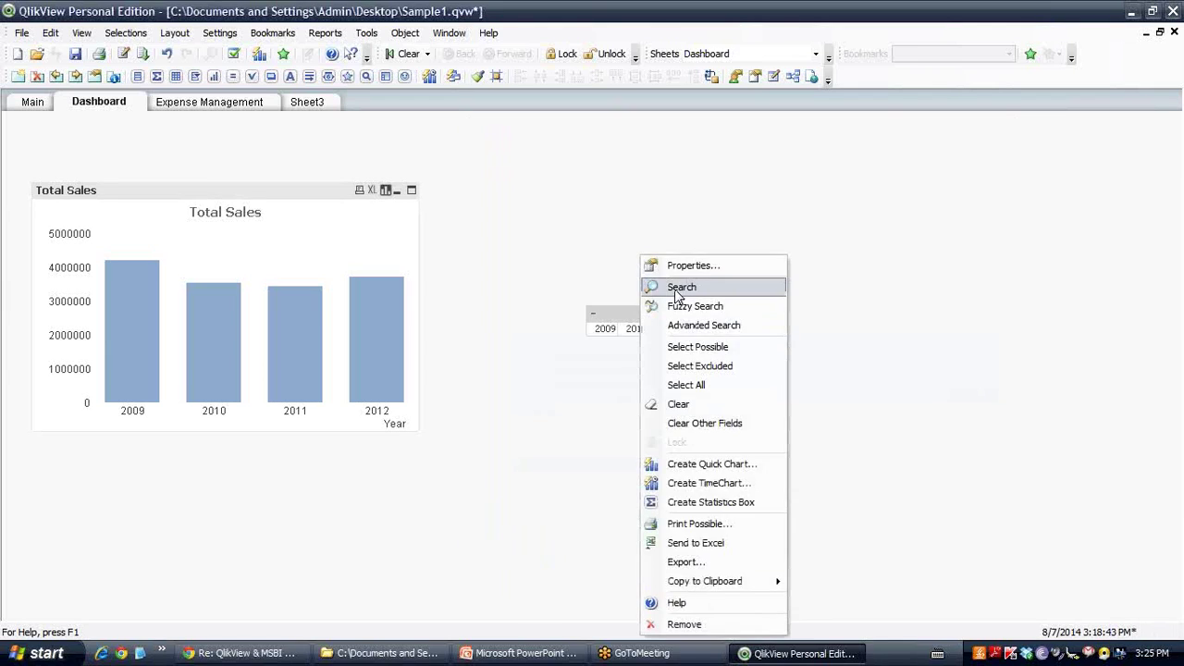
{"action": "left_click", "coordinate": [689, 265]}
{"action": "left_click", "coordinate": [660, 126]}
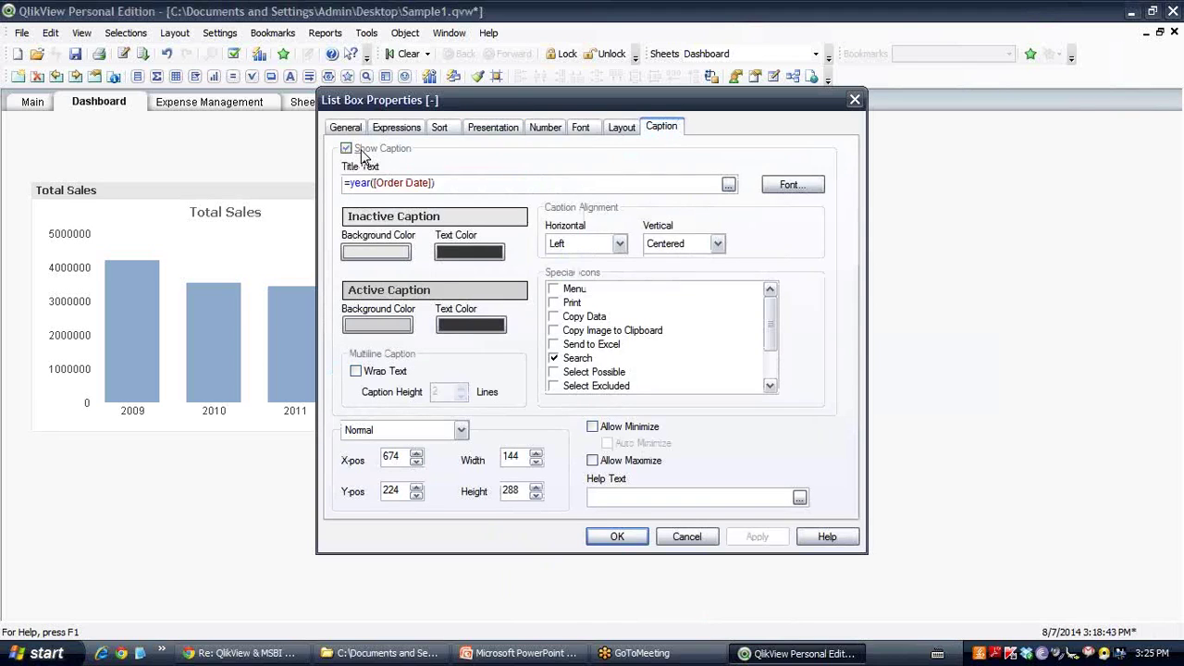
{"action": "left_click", "coordinate": [346, 149]}
{"action": "left_click", "coordinate": [617, 536]}
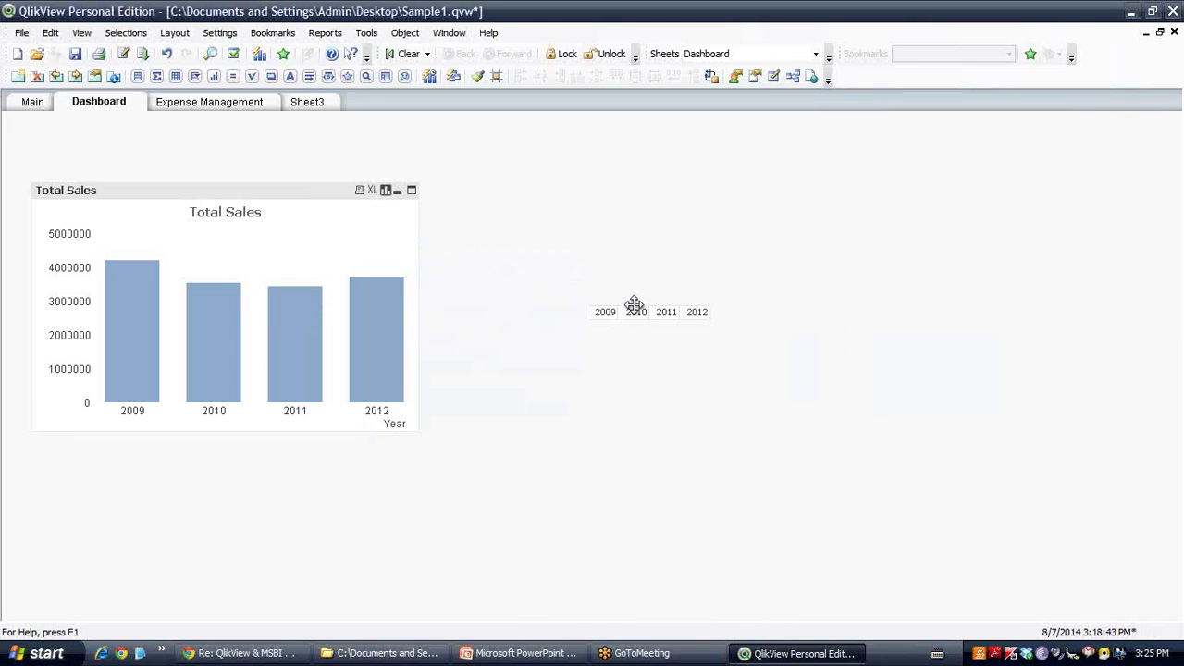
{"action": "left_click_drag", "start_coordinate": [635, 306], "coordinate": [96, 151]}
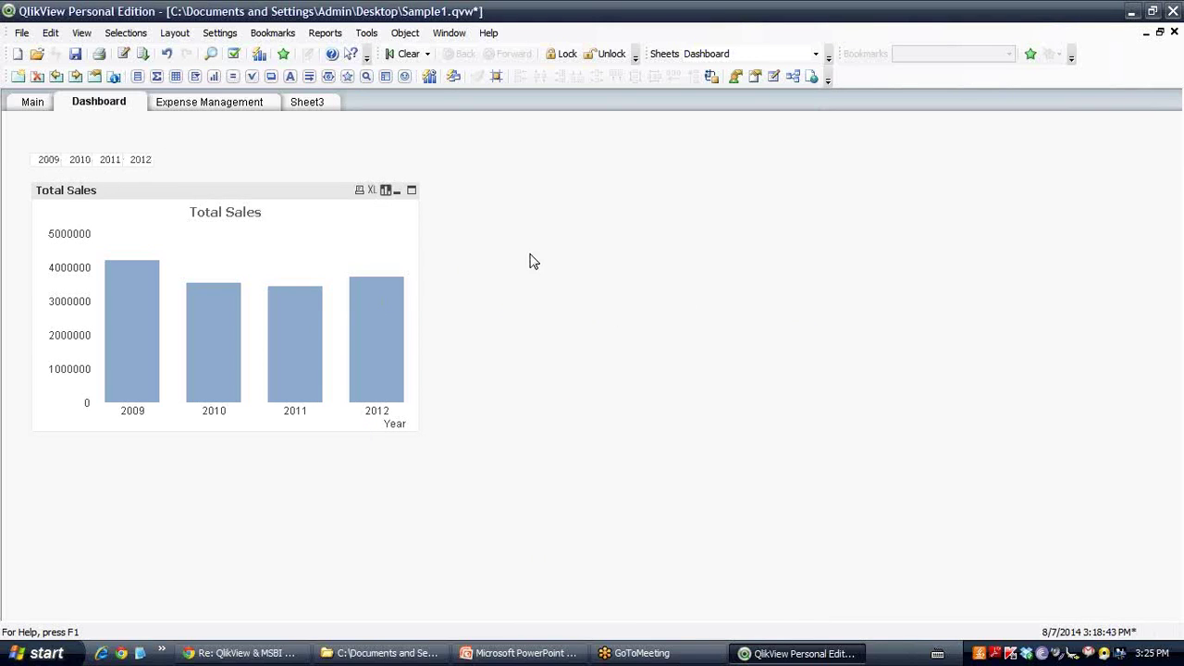
Step: Test the year list box by selecting 2009, 2010 and 2011 together, and clear the selections
{"action": "left_click", "coordinate": [48, 161]}
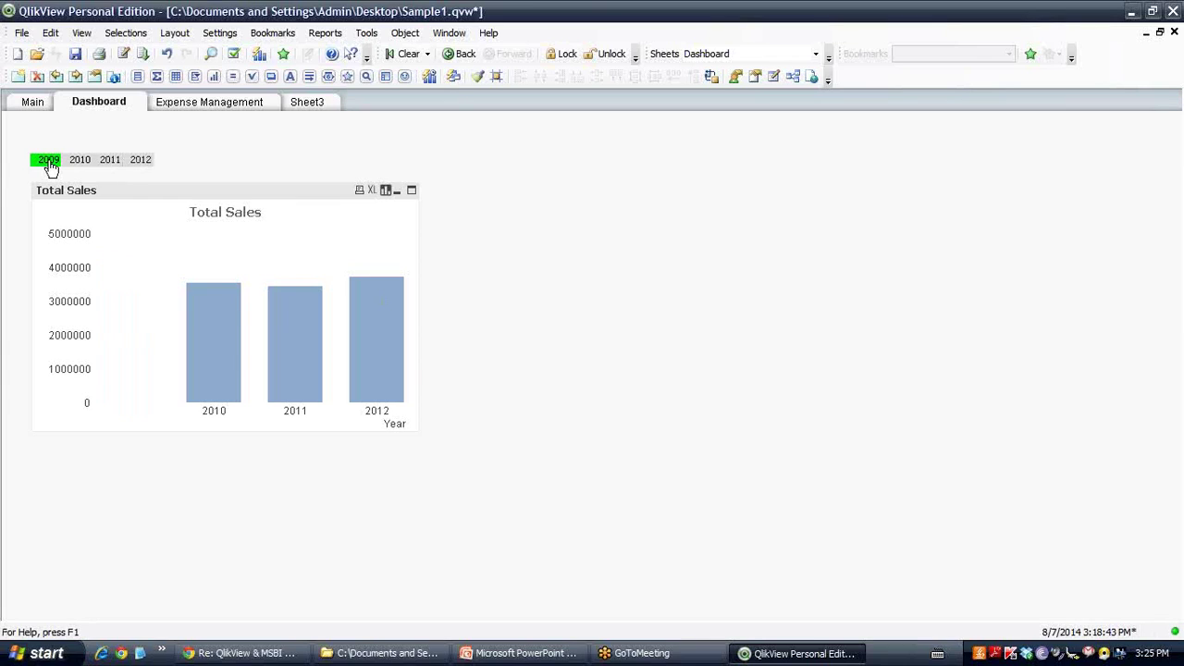
{"action": "left_click", "coordinate": [80, 161], "text": "ctrl"}
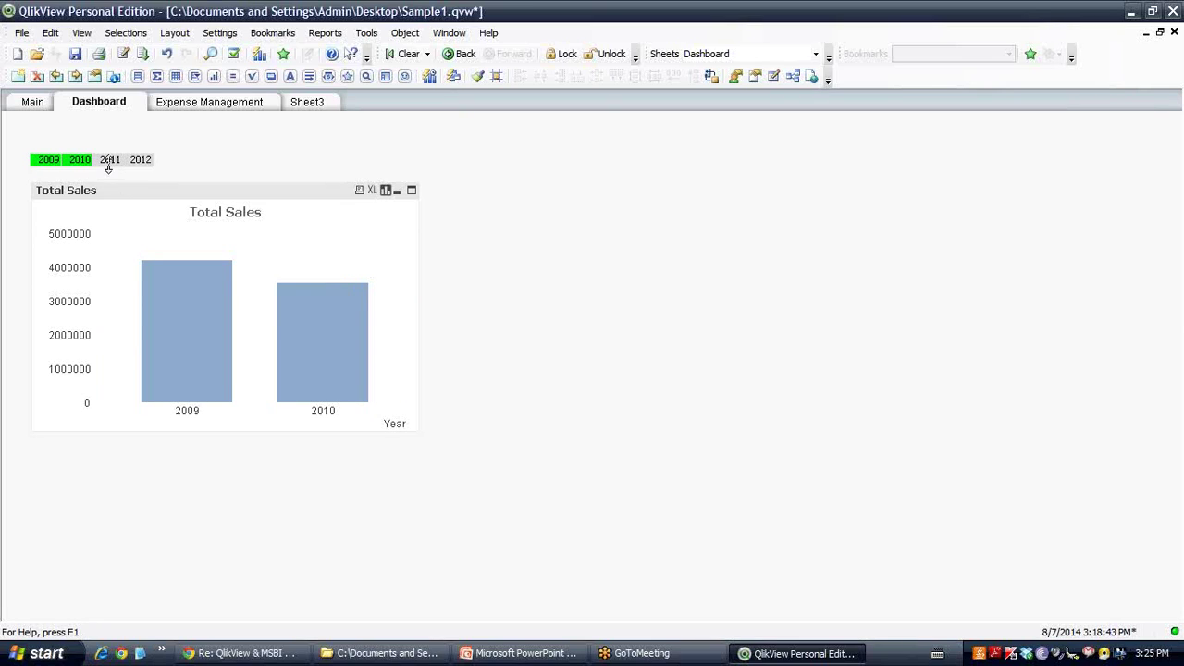
{"action": "left_click", "coordinate": [110, 160], "text": "ctrl"}
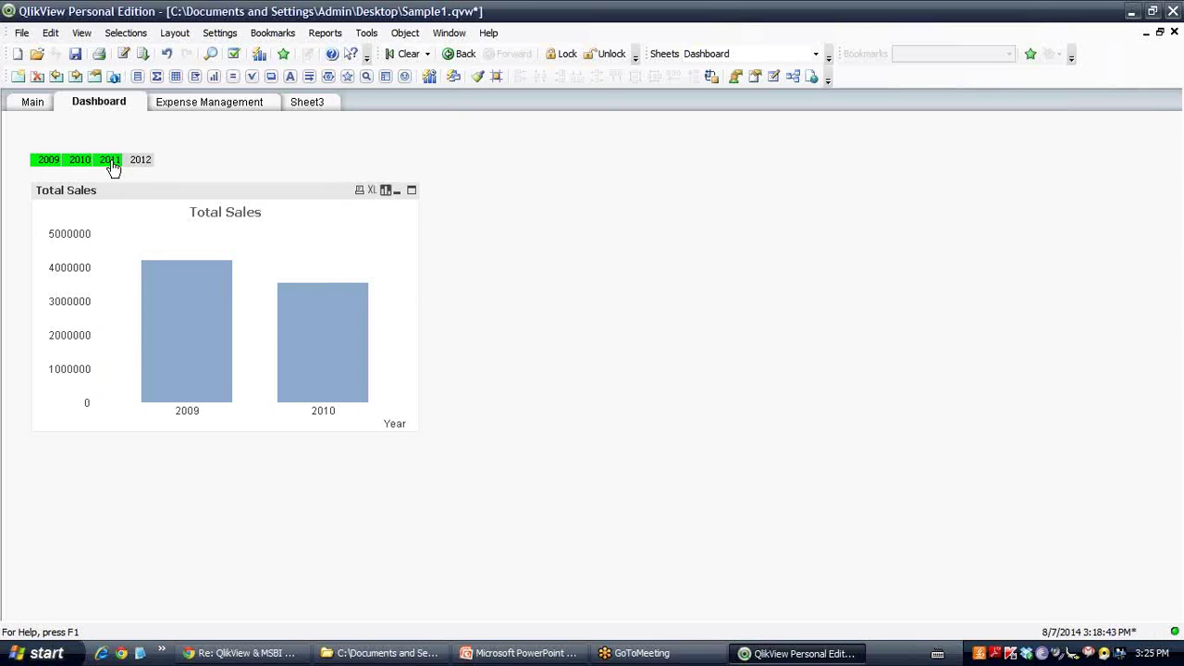
{"action": "left_click", "coordinate": [405, 54]}
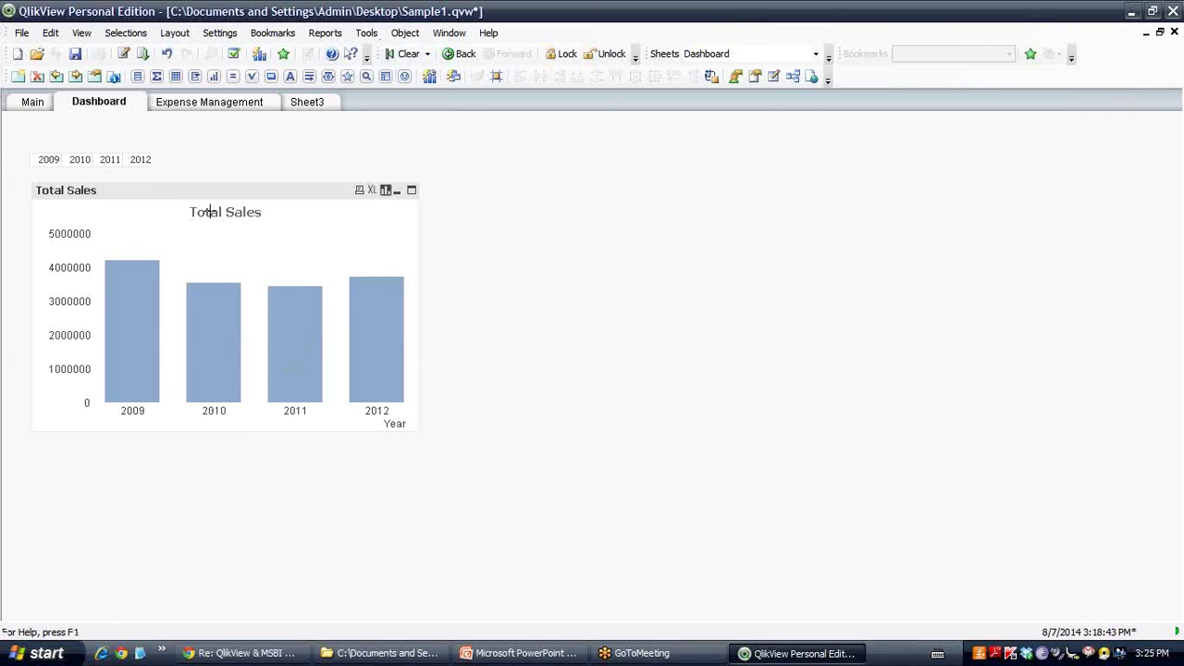
{"action": "right_click", "coordinate": [619, 227]}
{"action": "left_click", "coordinate": [647, 256]}
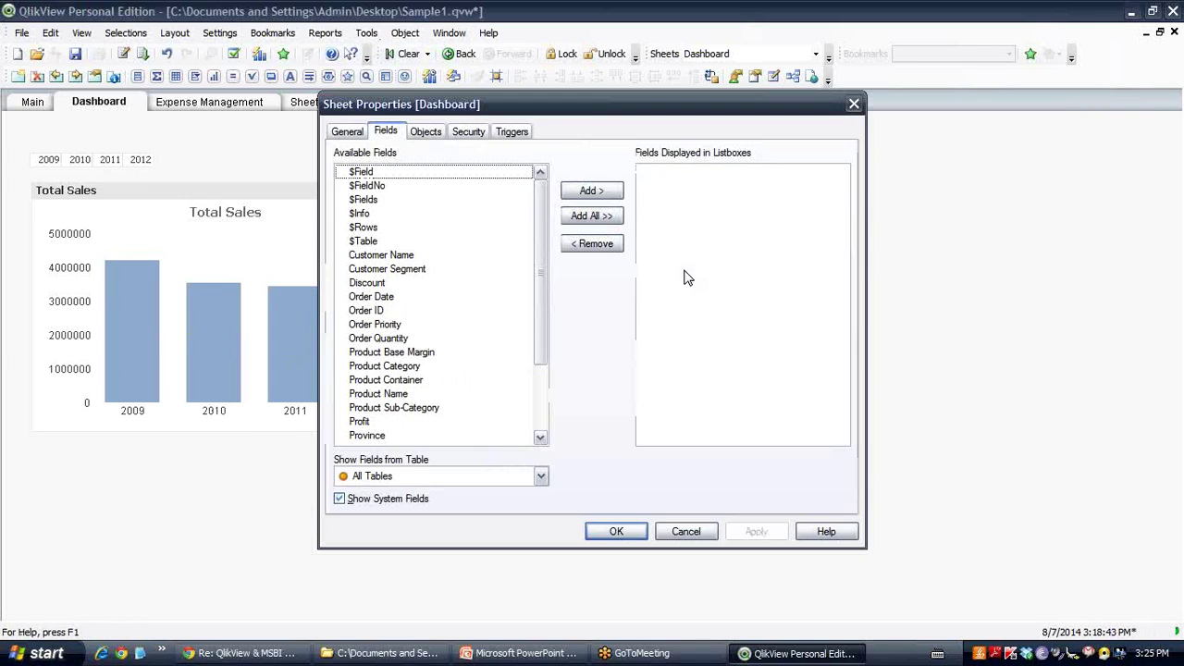
{"action": "key", "text": "Escape"}
Step: Start a new bar chart on the Dashboard sheet and allow Line Chart as a fast type change
{"action": "right_click", "coordinate": [682, 272]}
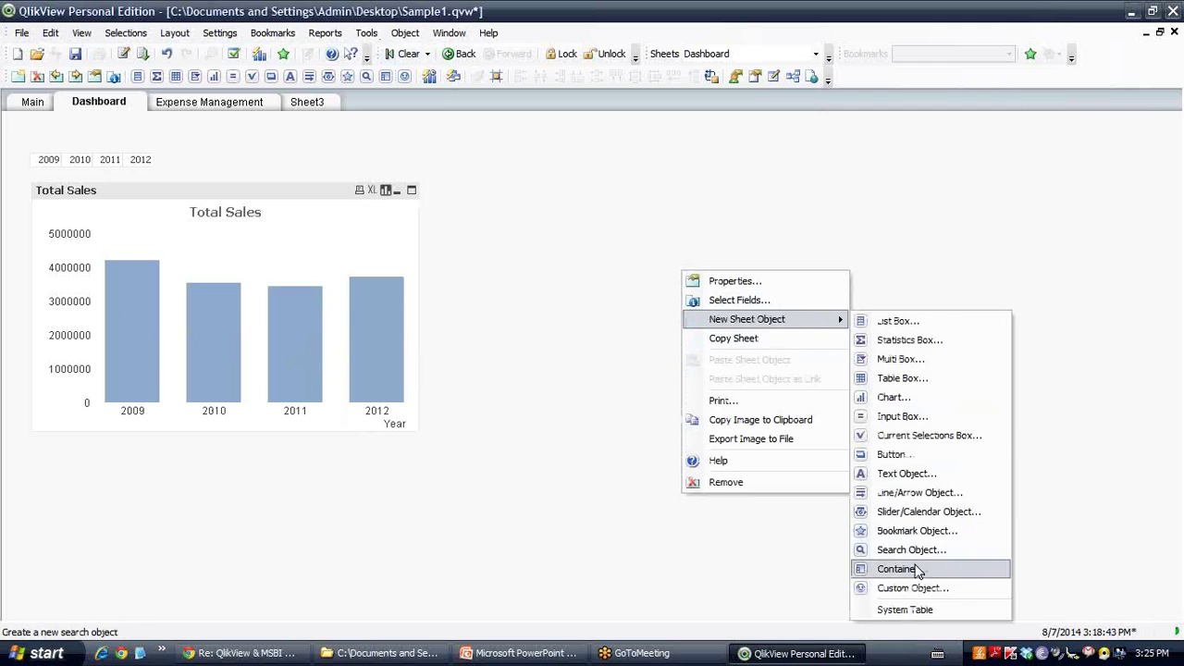
{"action": "left_click", "coordinate": [880, 417]}
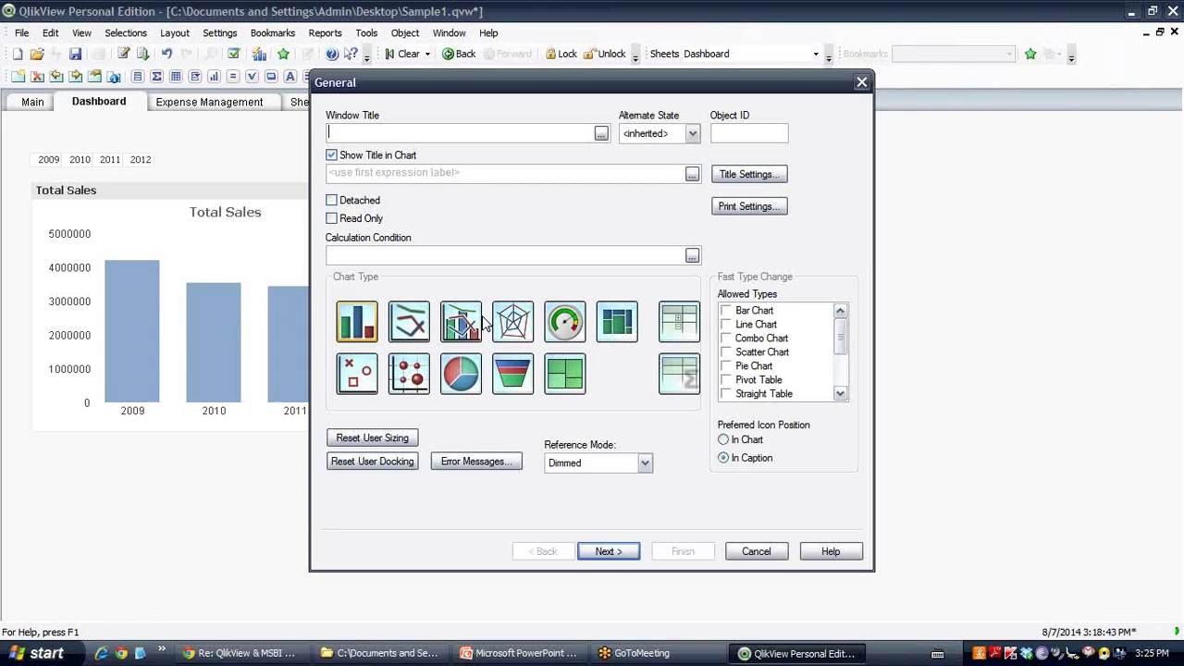
{"action": "left_click", "coordinate": [728, 325]}
{"action": "left_click", "coordinate": [606, 552]}
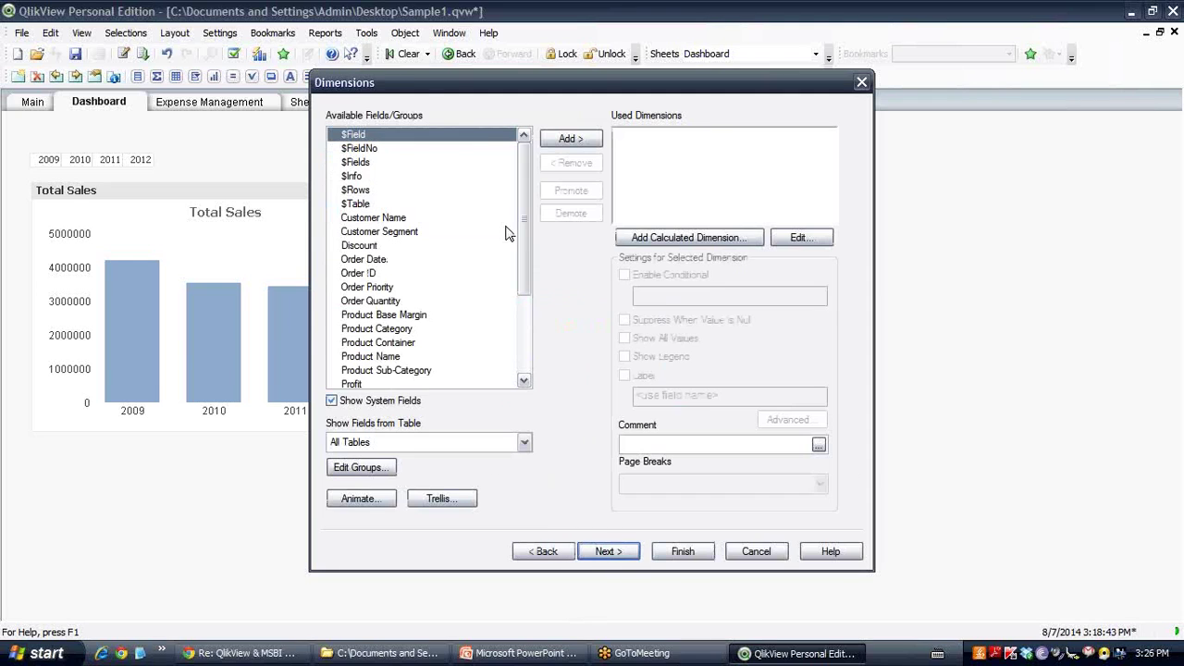
Step: Add Region as the new chart's dimension
{"action": "scroll", "coordinate": [524, 290], "scroll_direction": "down", "scroll_amount": 2}
{"action": "scroll", "coordinate": [524, 289], "scroll_direction": "down", "scroll_amount": 1}
{"action": "left_click", "coordinate": [358, 288]}
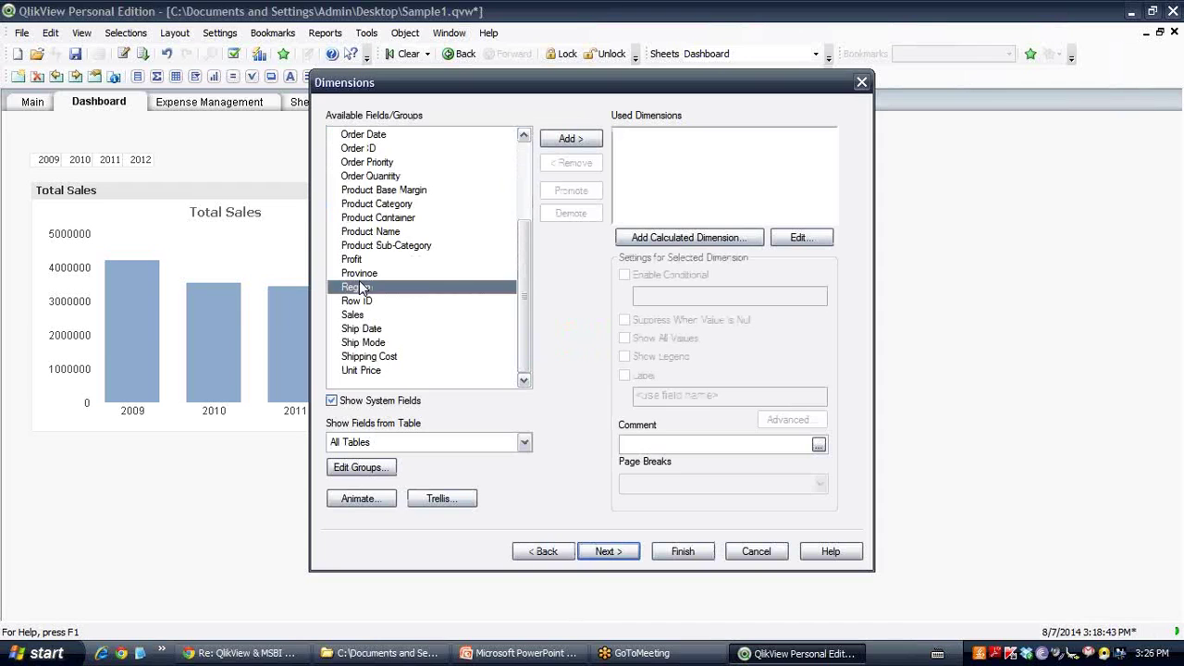
{"action": "left_click", "coordinate": [583, 143]}
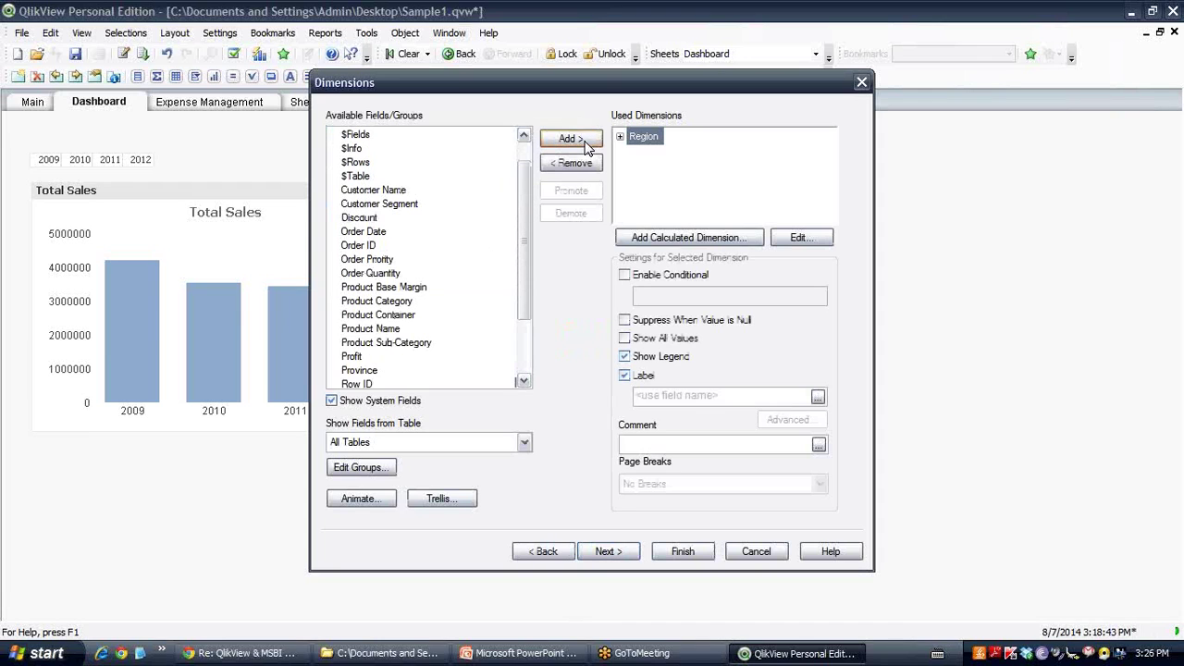
Step: Add the expression Sum (Sales) to the Region chart and label it Total Sales
{"action": "left_click", "coordinate": [611, 551]}
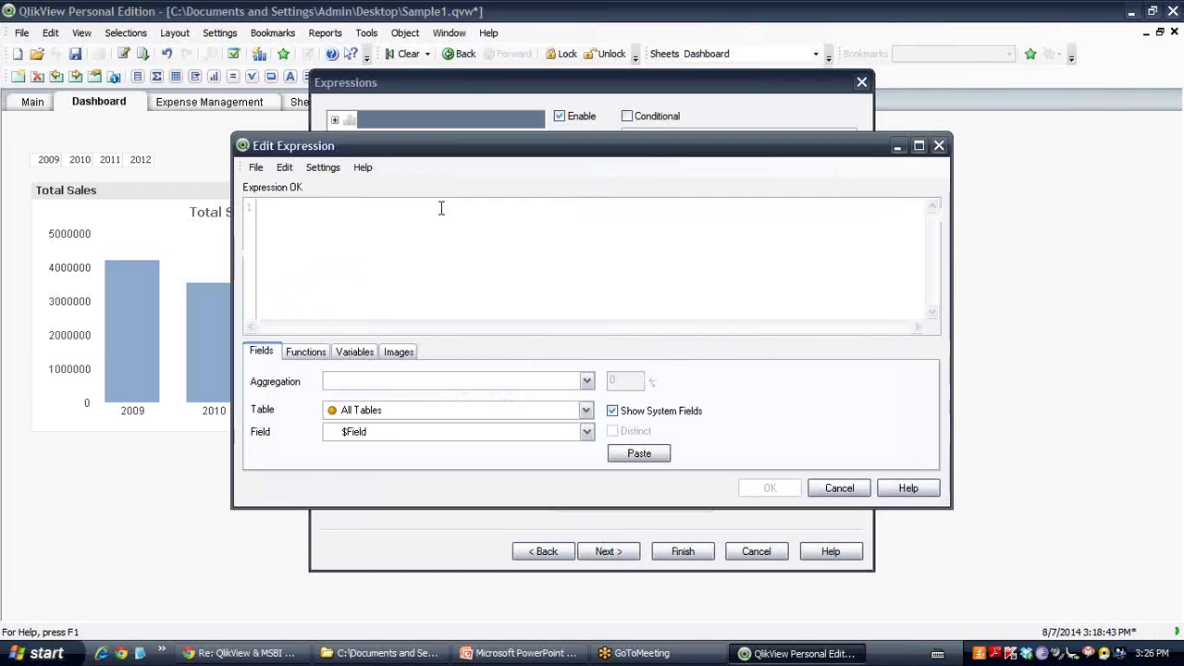
{"action": "left_click", "coordinate": [493, 432]}
{"action": "left_click", "coordinate": [436, 373]}
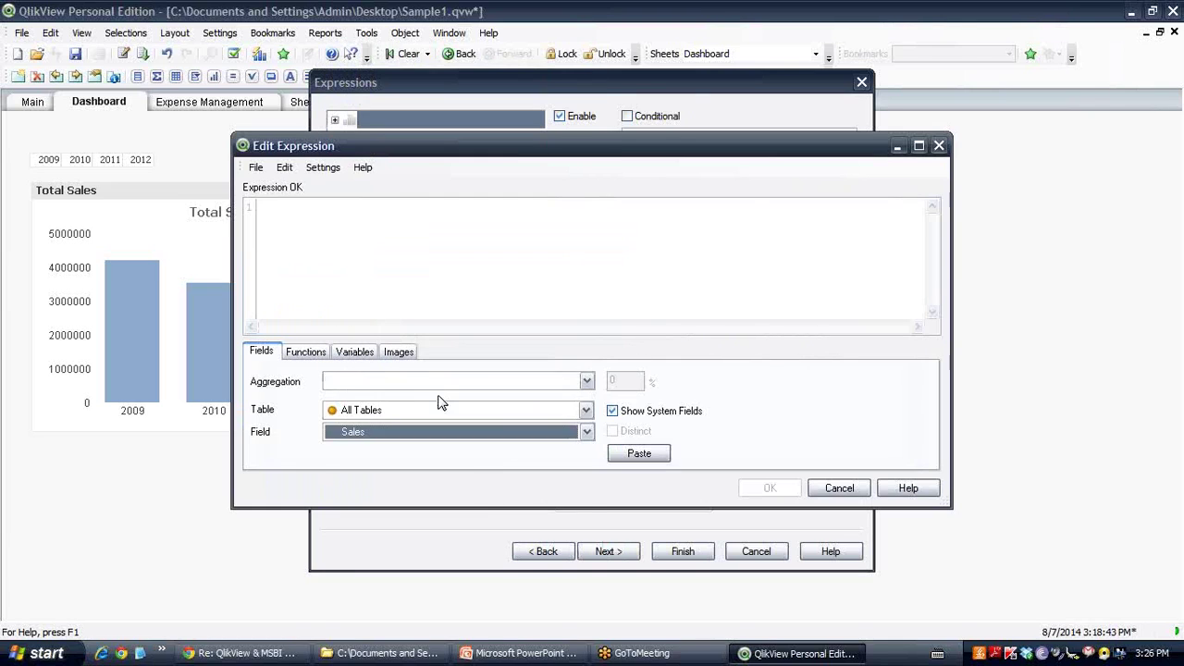
{"action": "left_click", "coordinate": [447, 381]}
{"action": "left_click", "coordinate": [404, 606]}
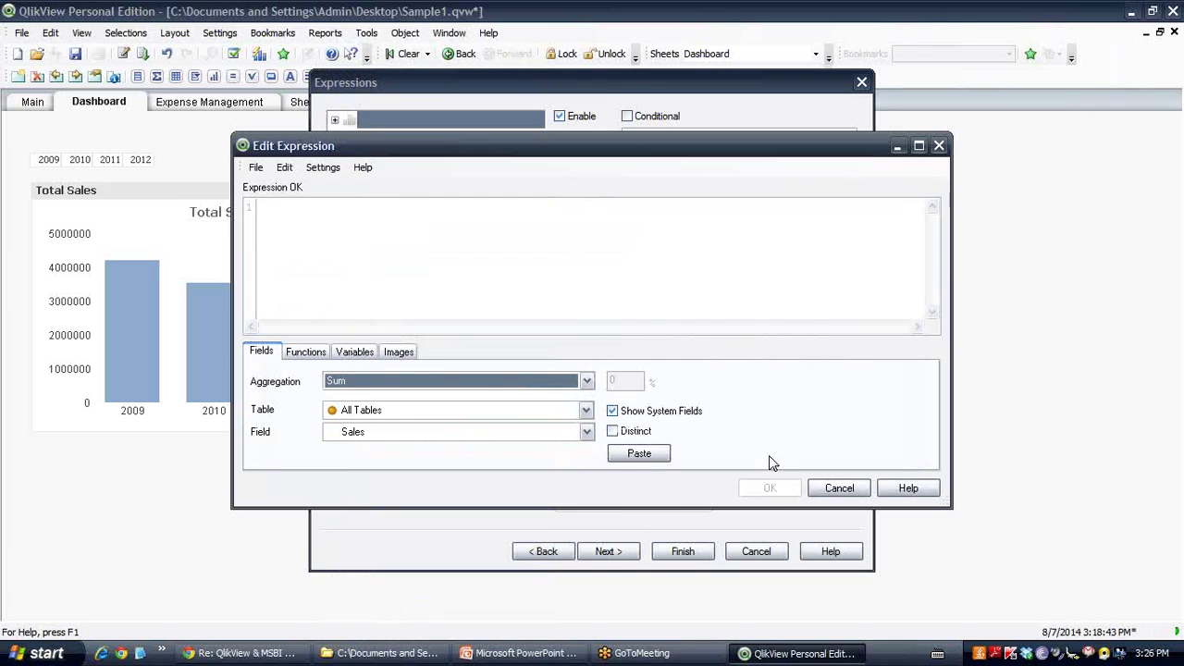
{"action": "left_click", "coordinate": [639, 454]}
{"action": "left_click", "coordinate": [770, 487]}
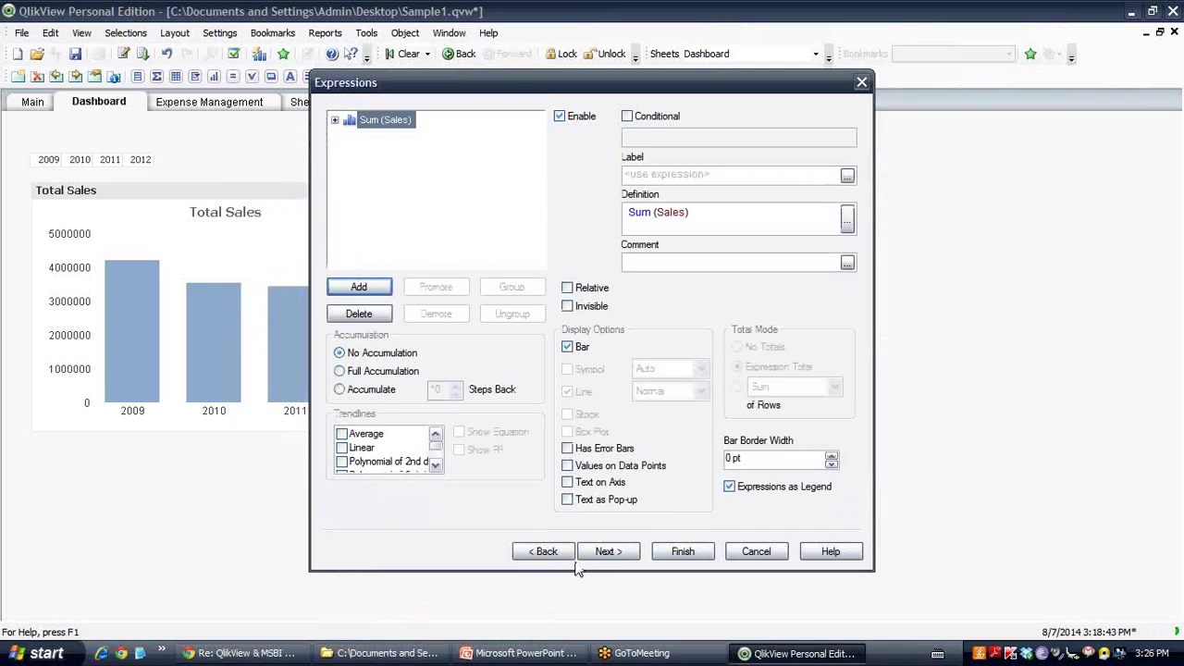
{"action": "left_click", "coordinate": [653, 176]}
{"action": "type", "text": "Tota"}
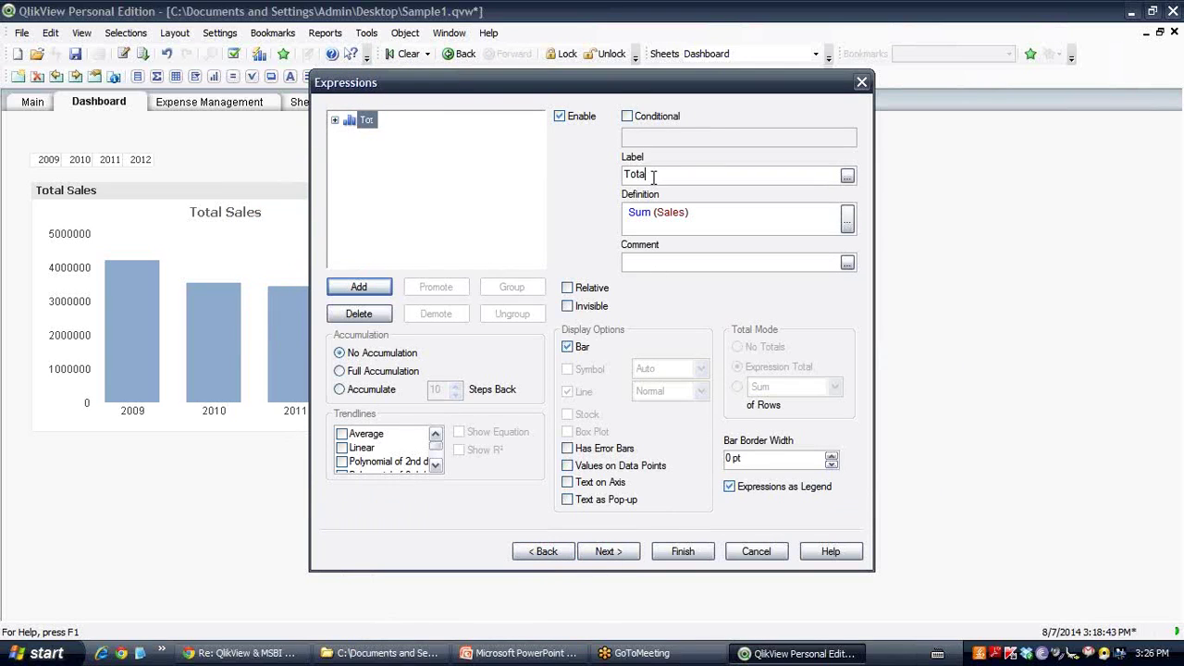
{"action": "type", "text": "l Sales"}
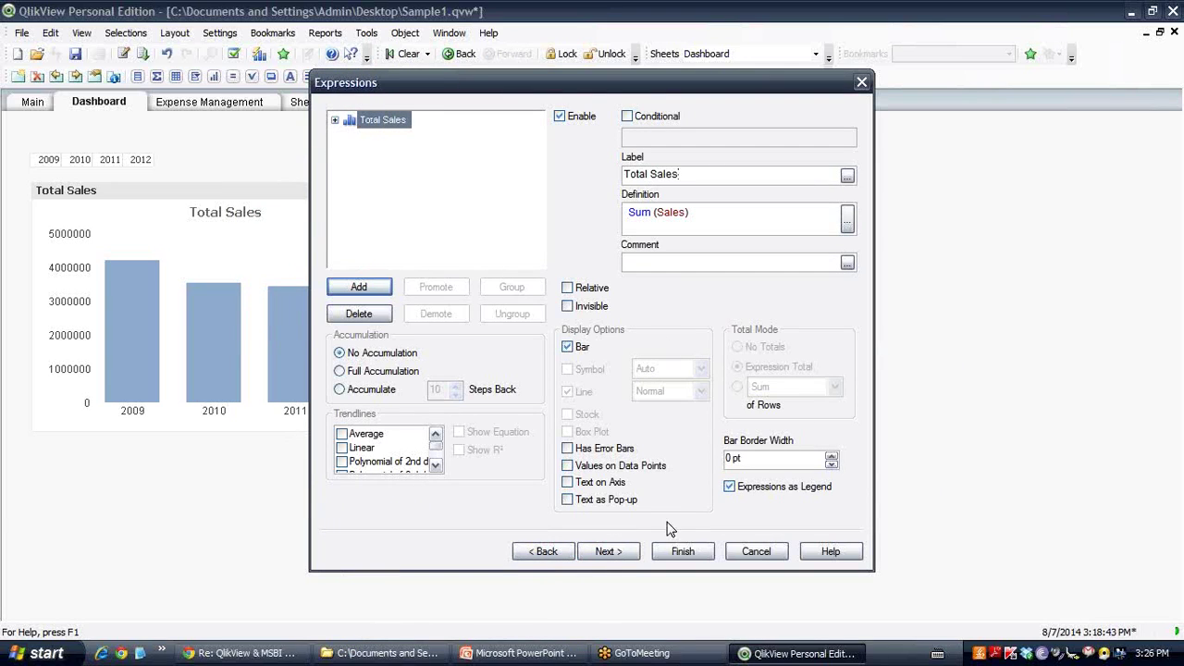
Step: Add an ascending numeric value sort for Region, and place the finished chart beside the yearly Total Sales chart
{"action": "left_click", "coordinate": [612, 552]}
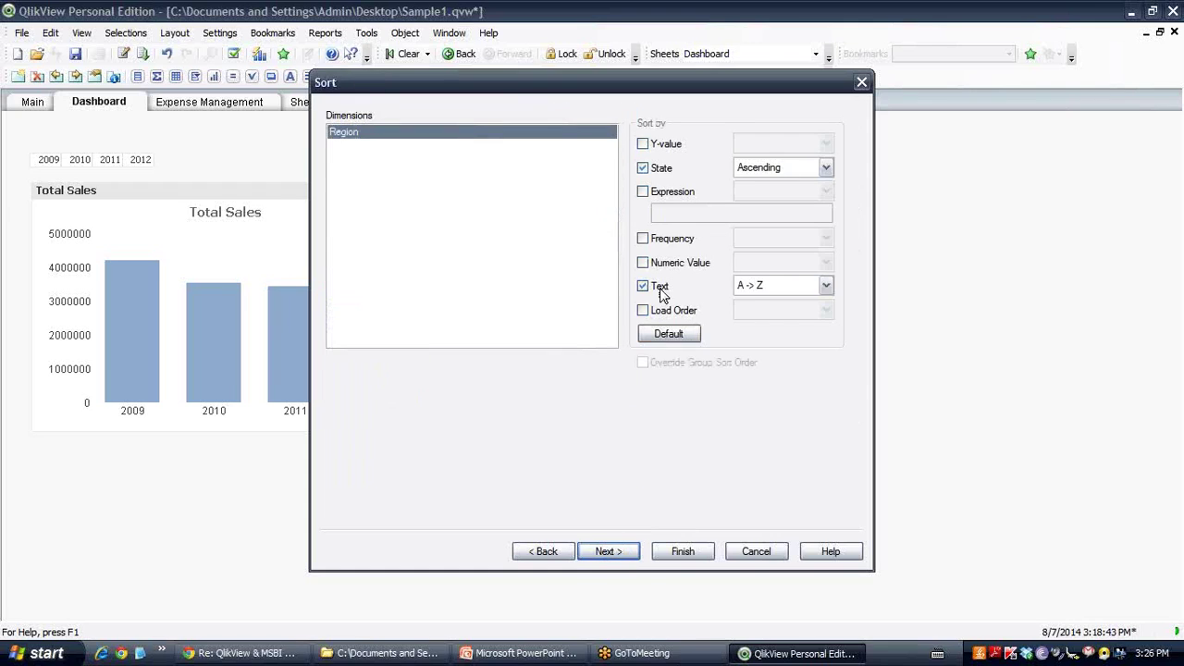
{"action": "left_click", "coordinate": [681, 265]}
{"action": "left_click", "coordinate": [772, 264]}
{"action": "left_click", "coordinate": [773, 275]}
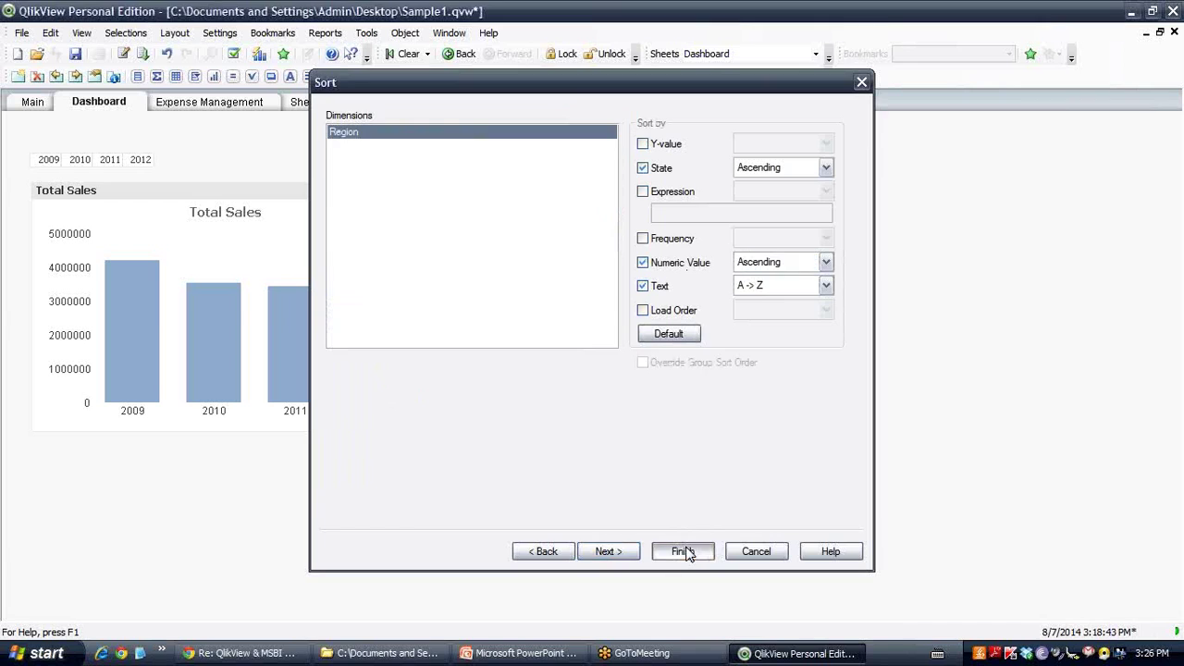
{"action": "left_click", "coordinate": [682, 552]}
{"action": "left_click_drag", "start_coordinate": [780, 281], "coordinate": [556, 191]}
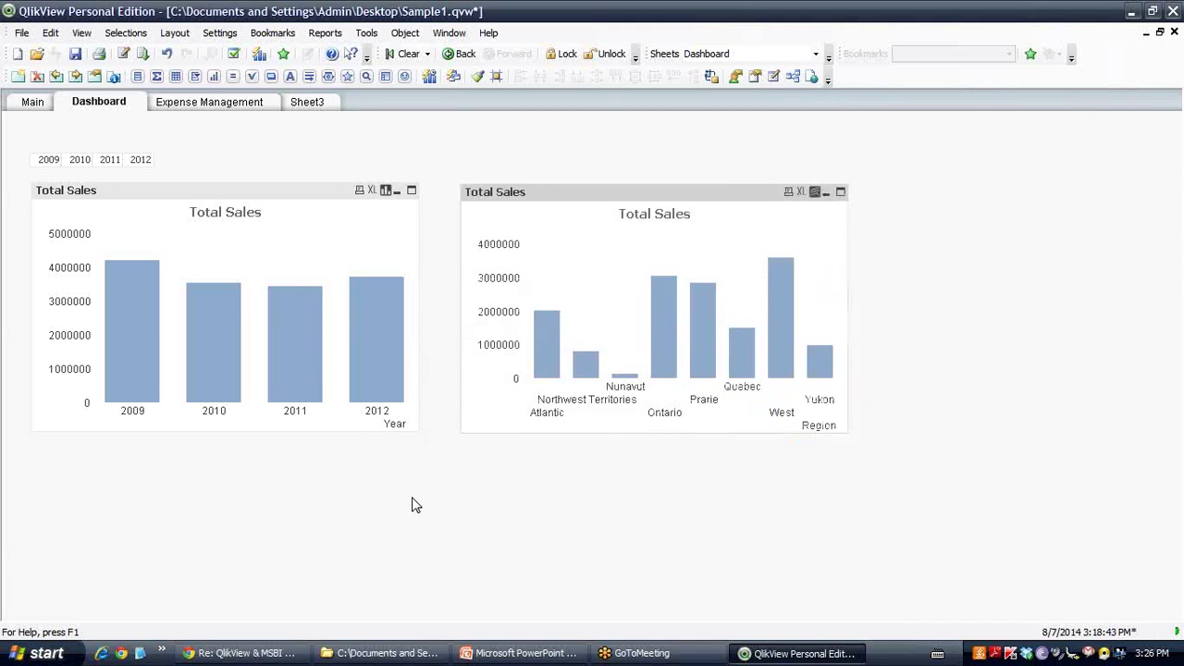
Step: Create a new list box on the Dashboard sheet based on the expression =year([Order Date])
{"action": "right_click", "coordinate": [414, 275]}
{"action": "mouse_move", "coordinate": [500, 321]}
{"action": "left_click", "coordinate": [615, 321]}
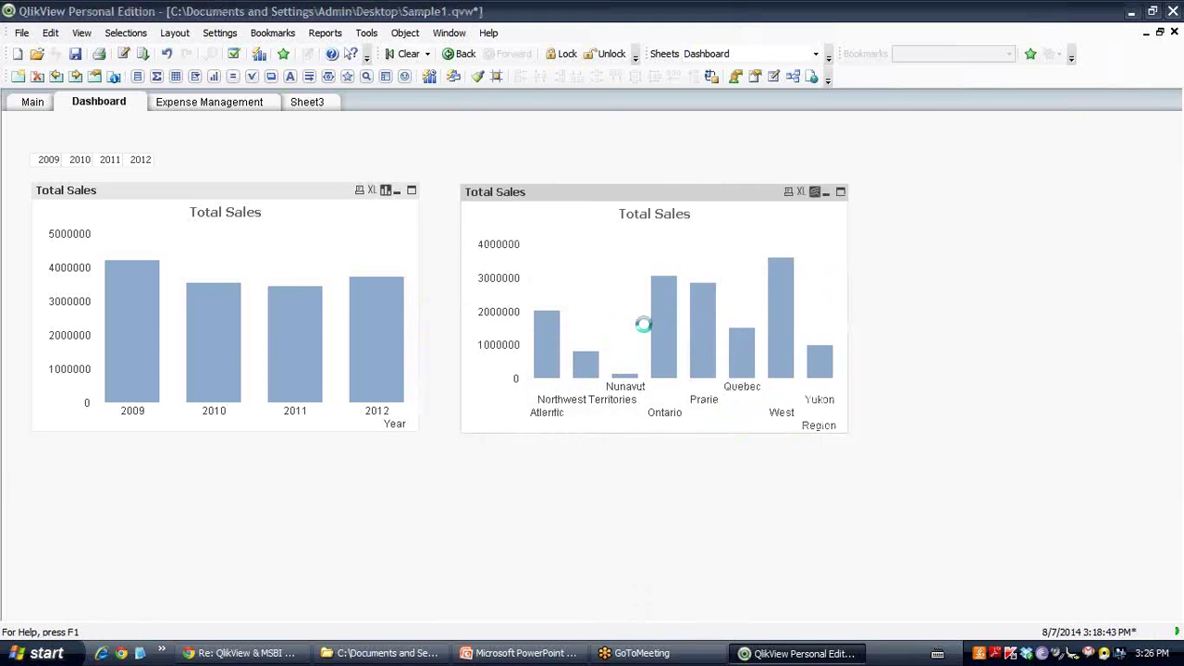
{"action": "left_click", "coordinate": [400, 211]}
{"action": "left_click", "coordinate": [379, 602]}
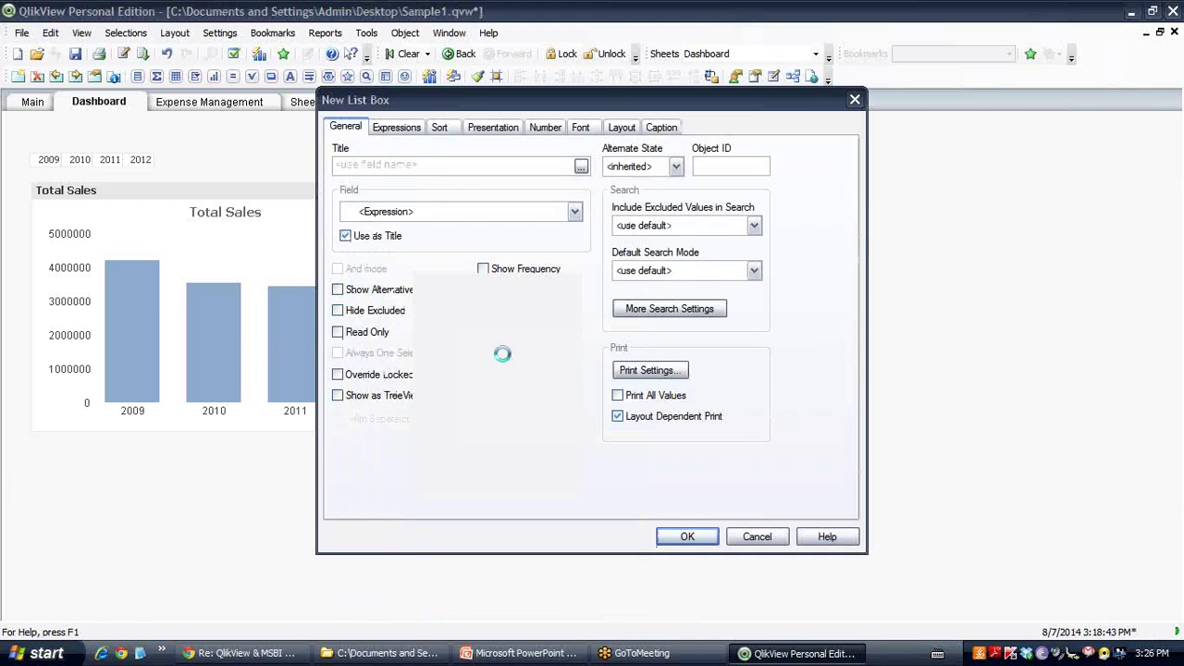
{"action": "type", "text": "=year(o"}
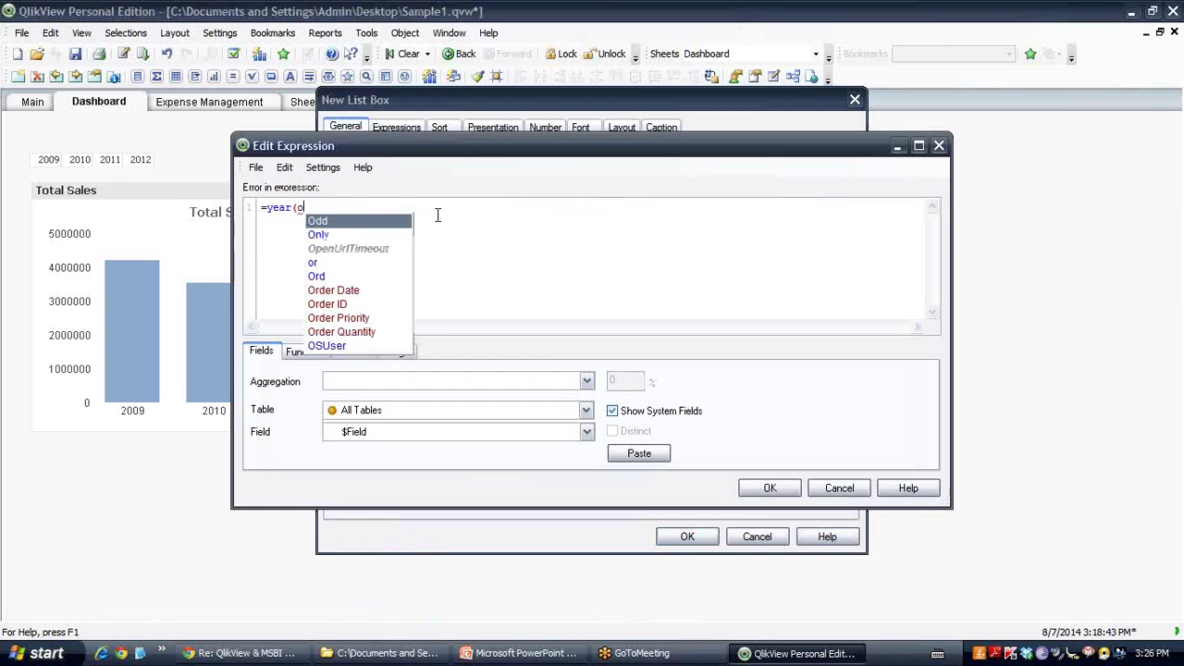
{"action": "double_click", "coordinate": [360, 291]}
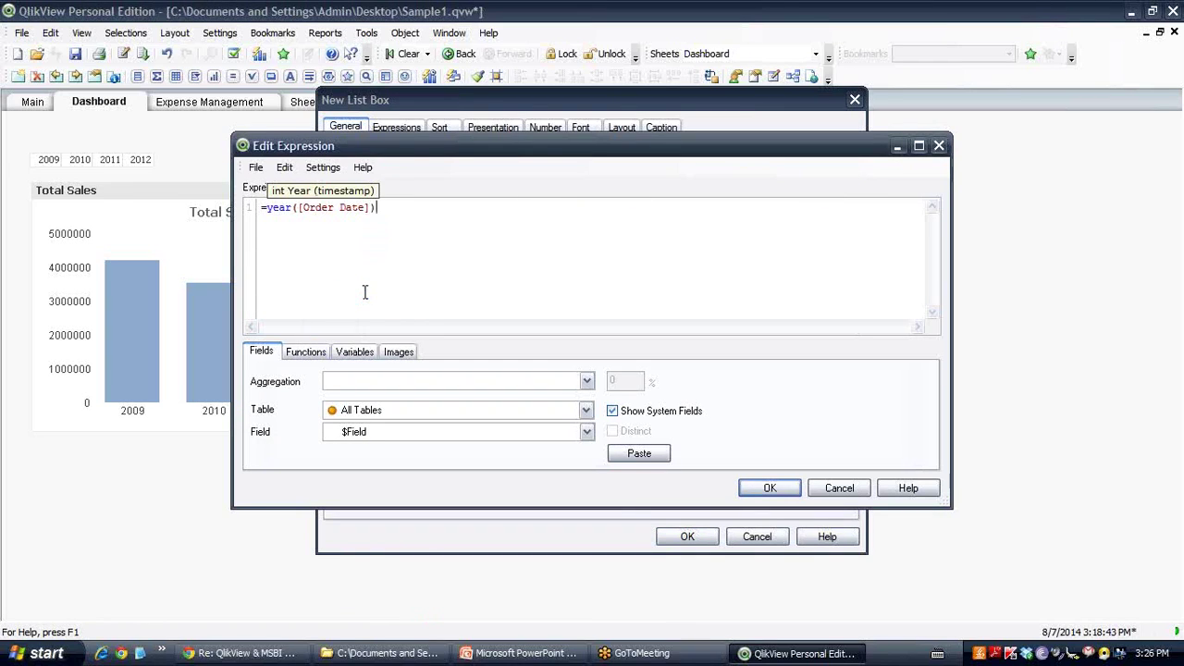
{"action": "left_click", "coordinate": [761, 491]}
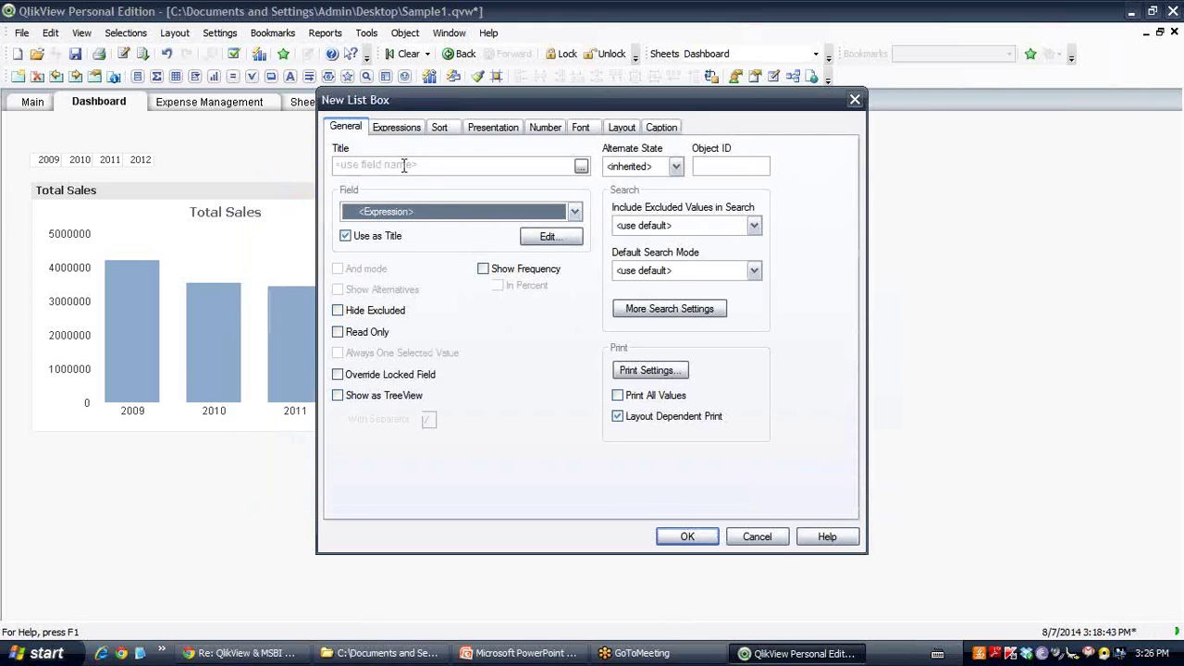
Step: Lay the new list box out in four fixed columns without ordering by column, and sort it by ascending numeric value
{"action": "left_click", "coordinate": [398, 127]}
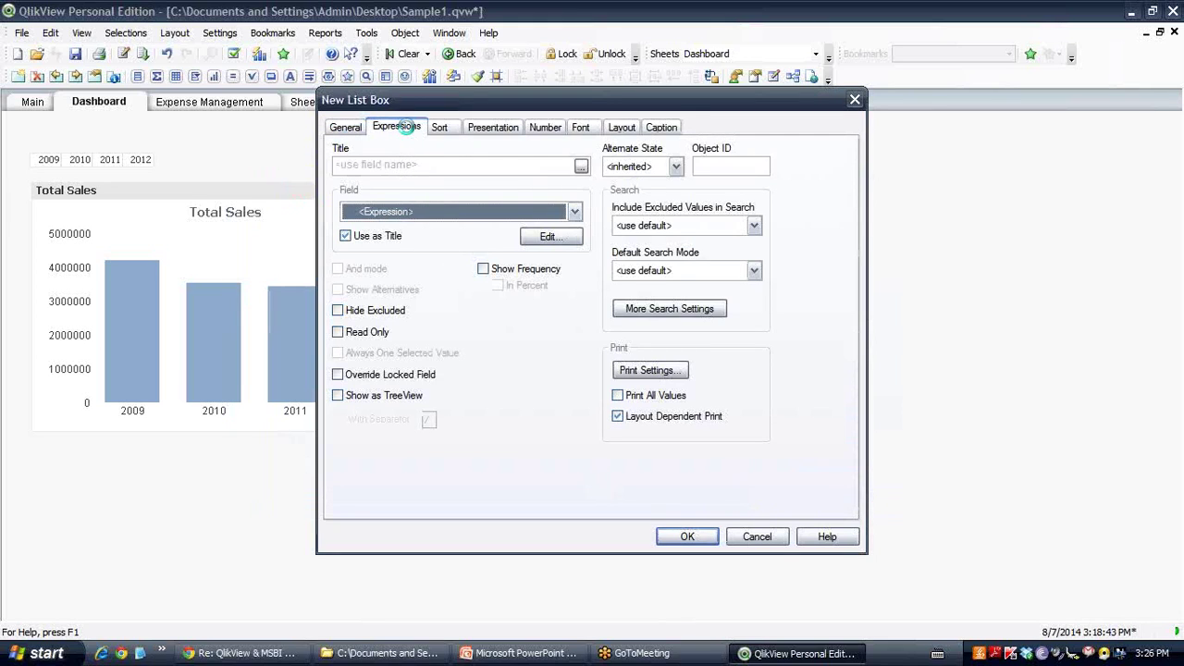
{"action": "left_click", "coordinate": [502, 133]}
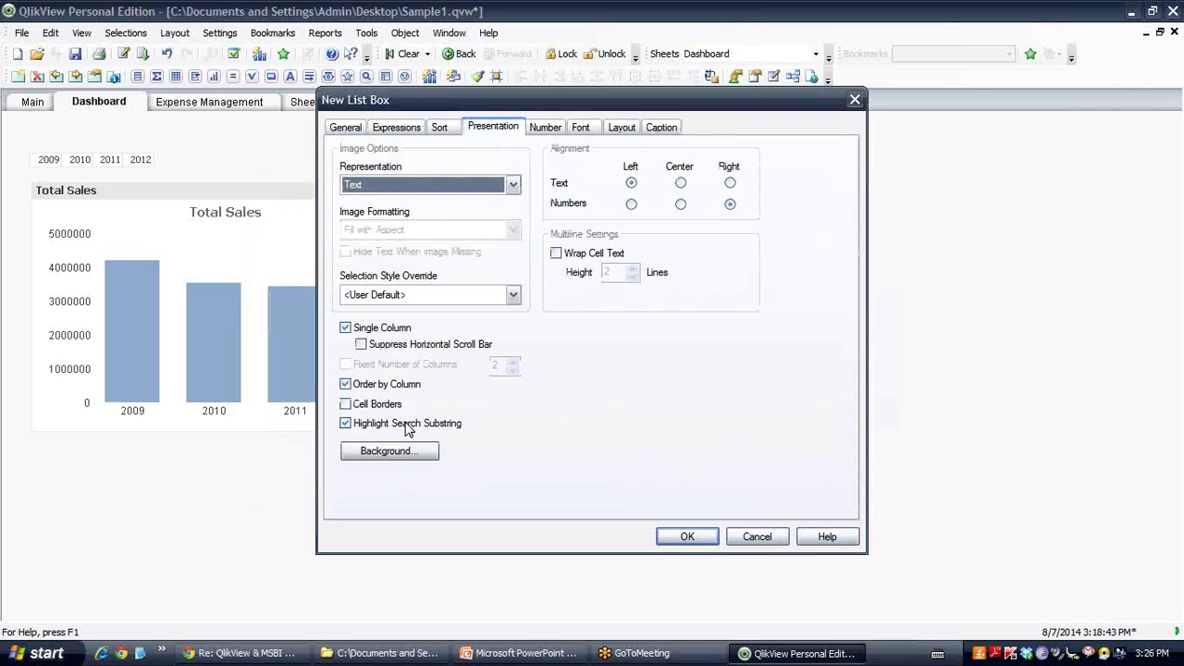
{"action": "left_click", "coordinate": [382, 331]}
{"action": "left_click", "coordinate": [413, 366]}
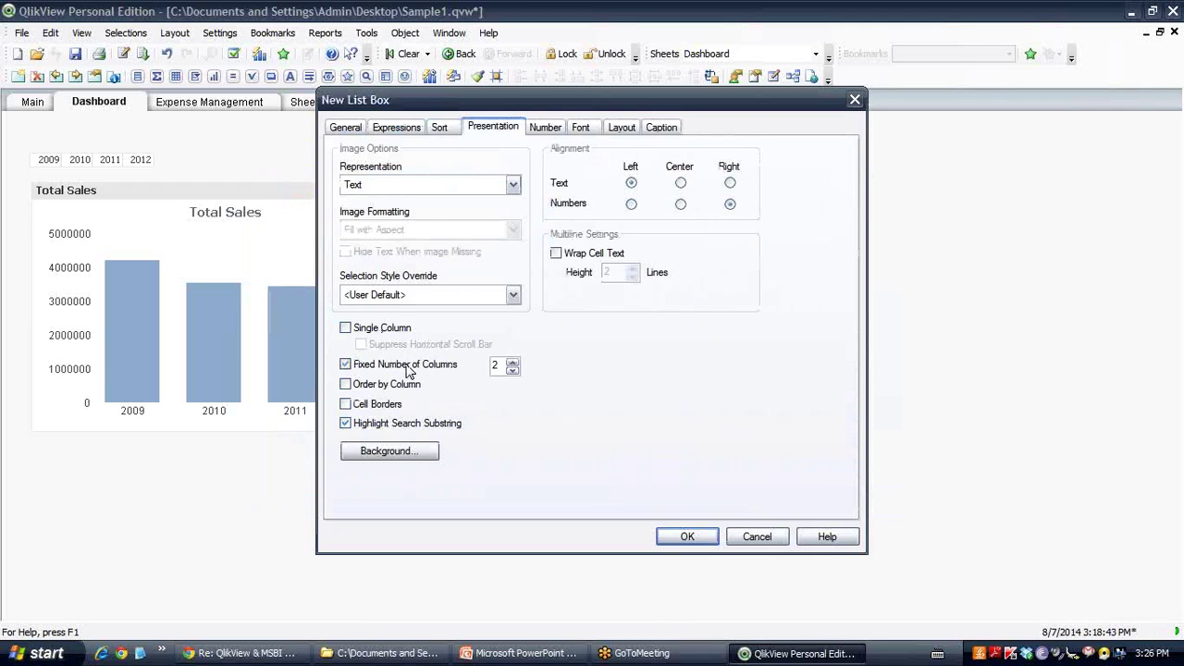
{"action": "left_click", "coordinate": [513, 362]}
{"action": "left_click", "coordinate": [545, 128]}
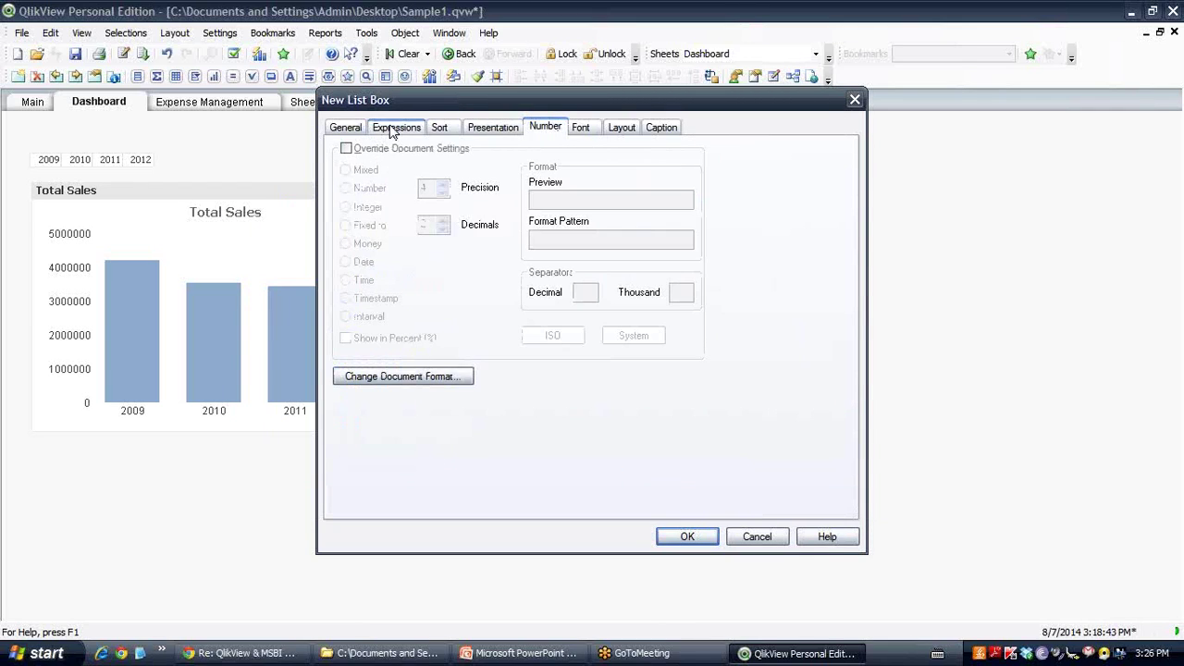
{"action": "left_click", "coordinate": [439, 128]}
{"action": "left_click", "coordinate": [362, 268]}
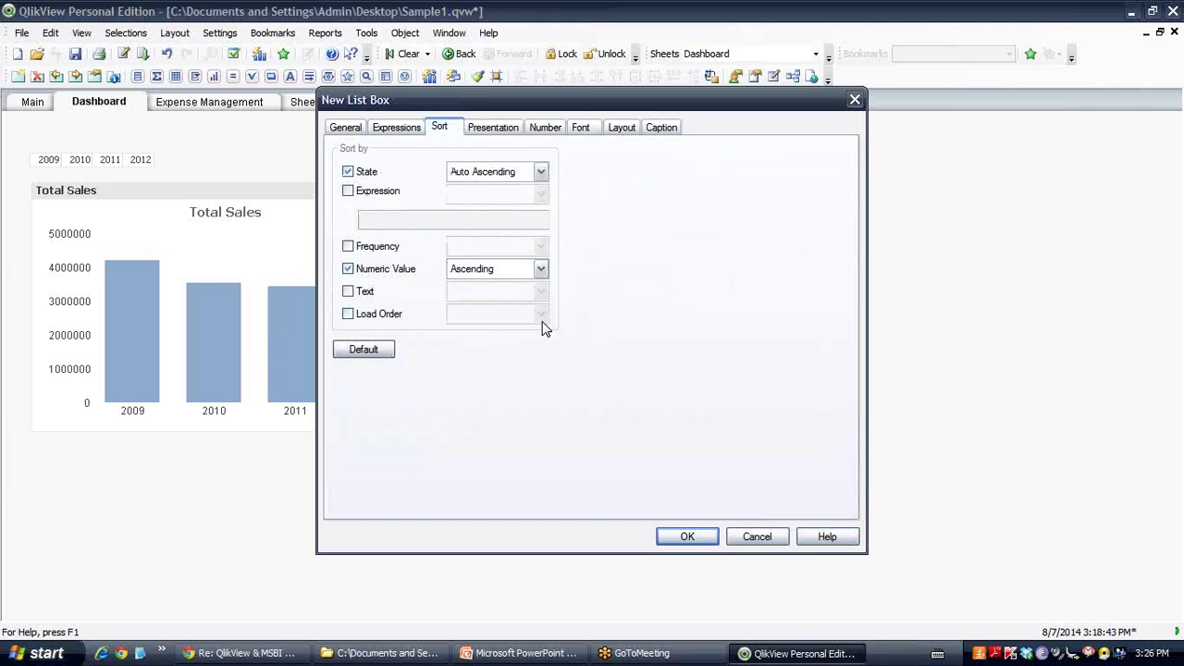
{"action": "left_click", "coordinate": [688, 537]}
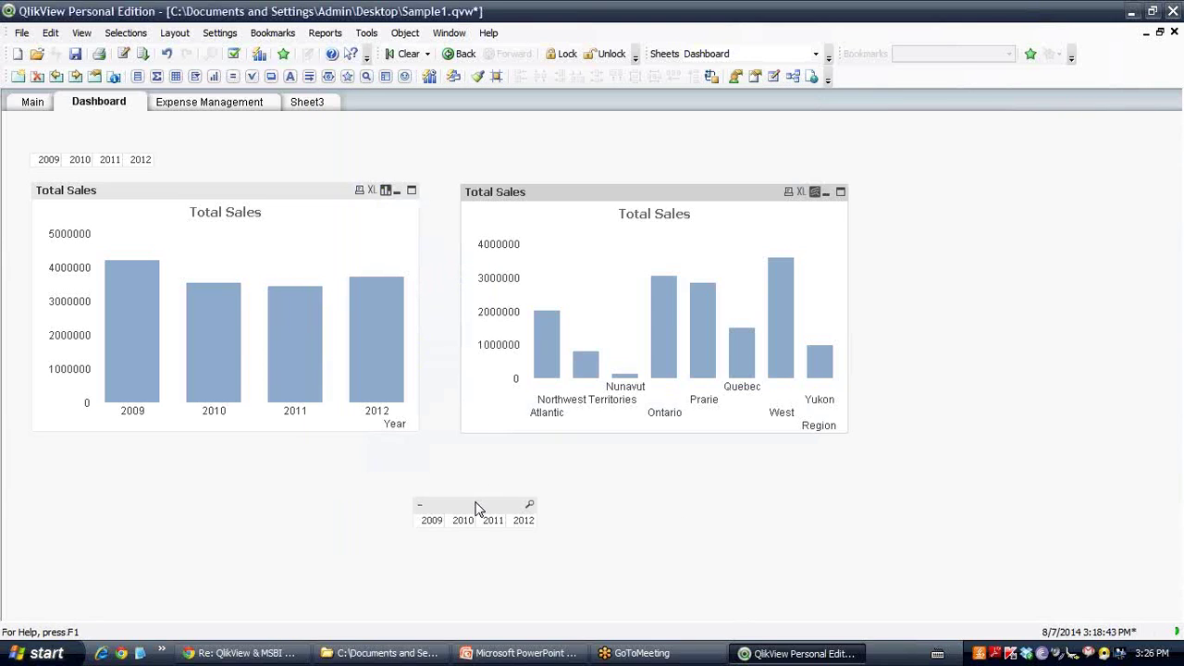
Step: Hide the caption of the new year list box
{"action": "right_click", "coordinate": [477, 508]}
{"action": "left_click", "coordinate": [518, 132]}
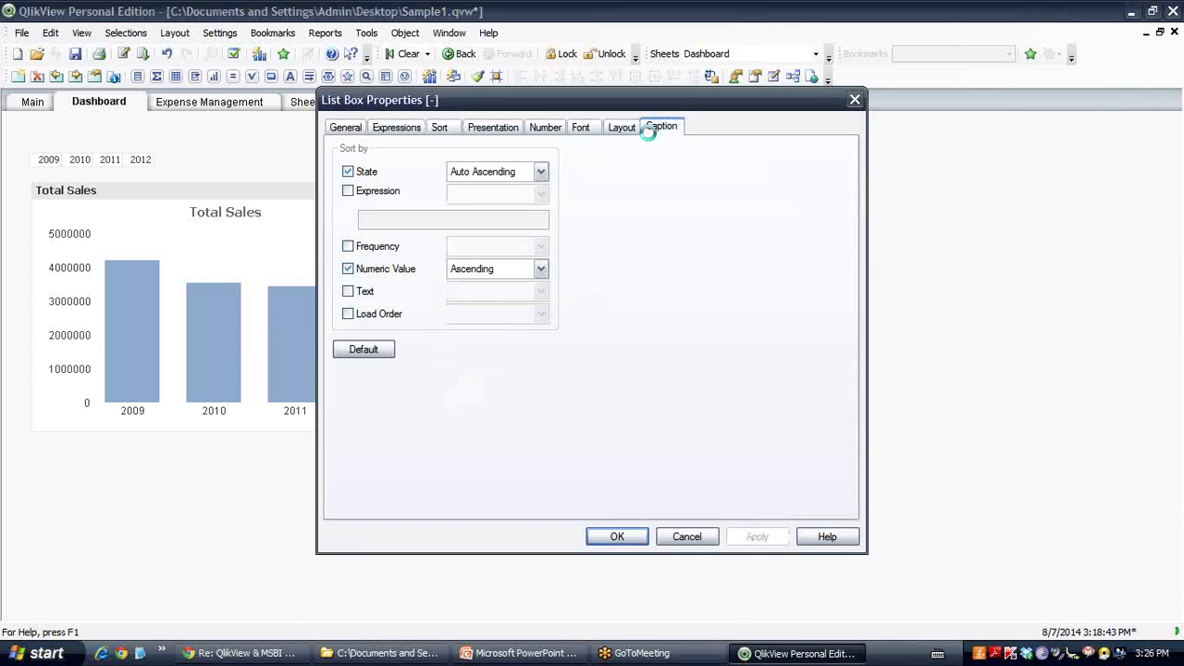
{"action": "left_click", "coordinate": [660, 127]}
{"action": "left_click", "coordinate": [352, 148]}
{"action": "left_click", "coordinate": [615, 536]}
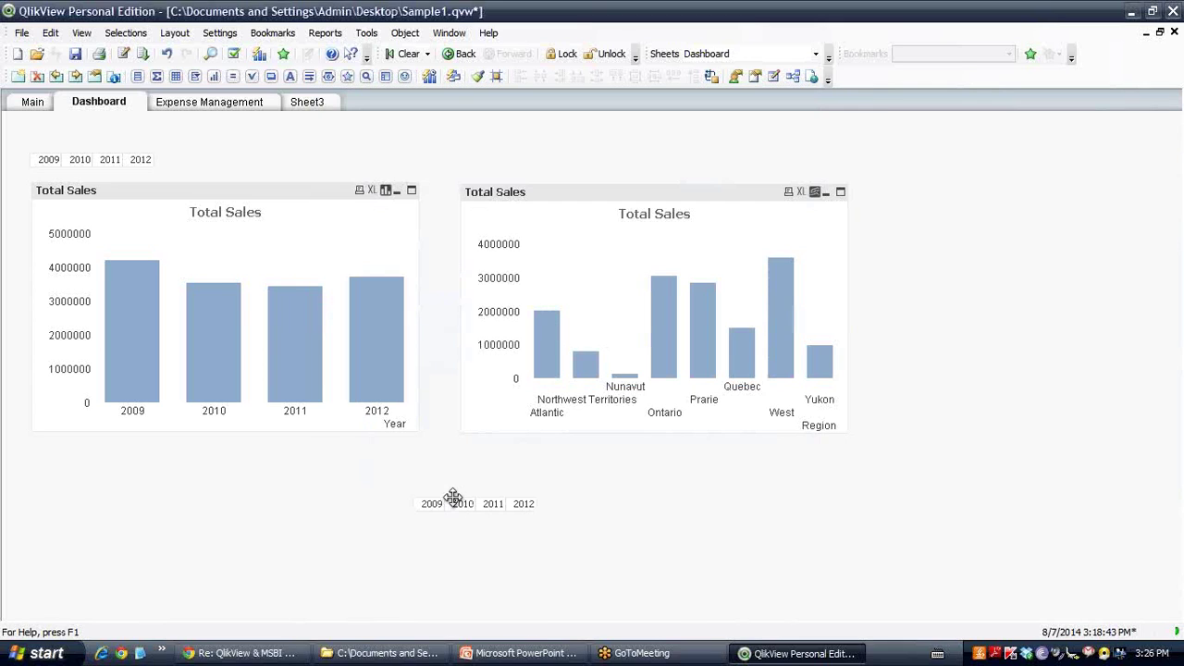
Step: Place the new year list box above the Region chart, and make that chart wider and slightly taller
{"action": "left_click_drag", "start_coordinate": [453, 498], "coordinate": [496, 154]}
{"action": "left_click_drag", "start_coordinate": [847, 284], "coordinate": [1129, 267]}
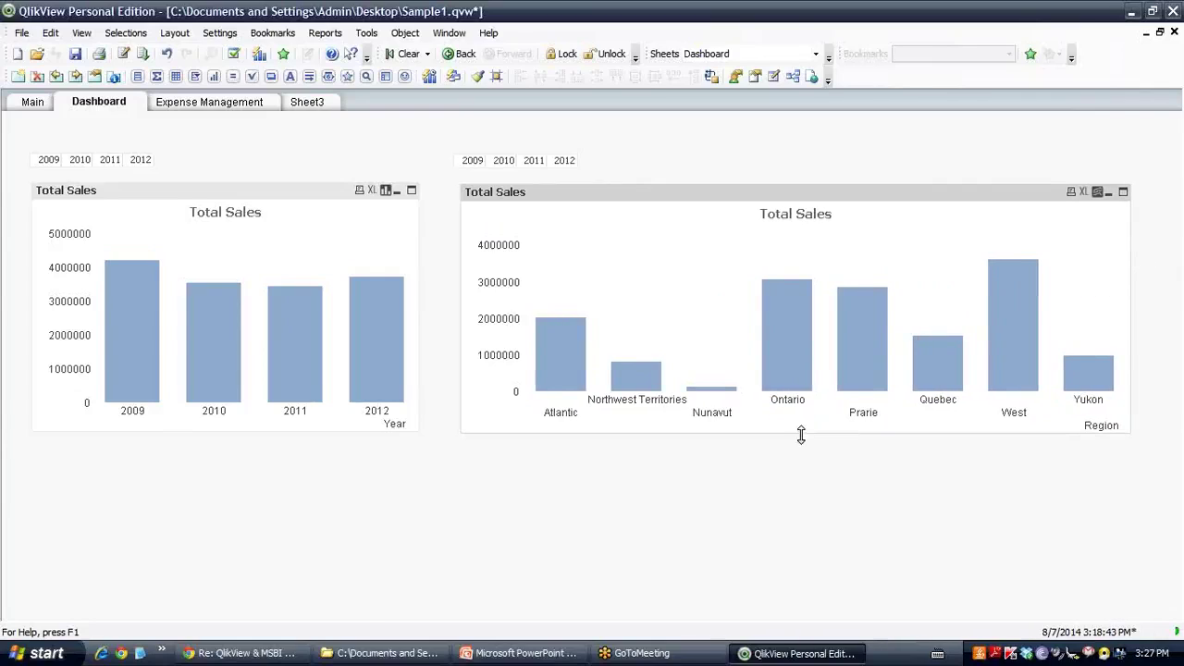
{"action": "left_click_drag", "start_coordinate": [801, 435], "coordinate": [800, 454]}
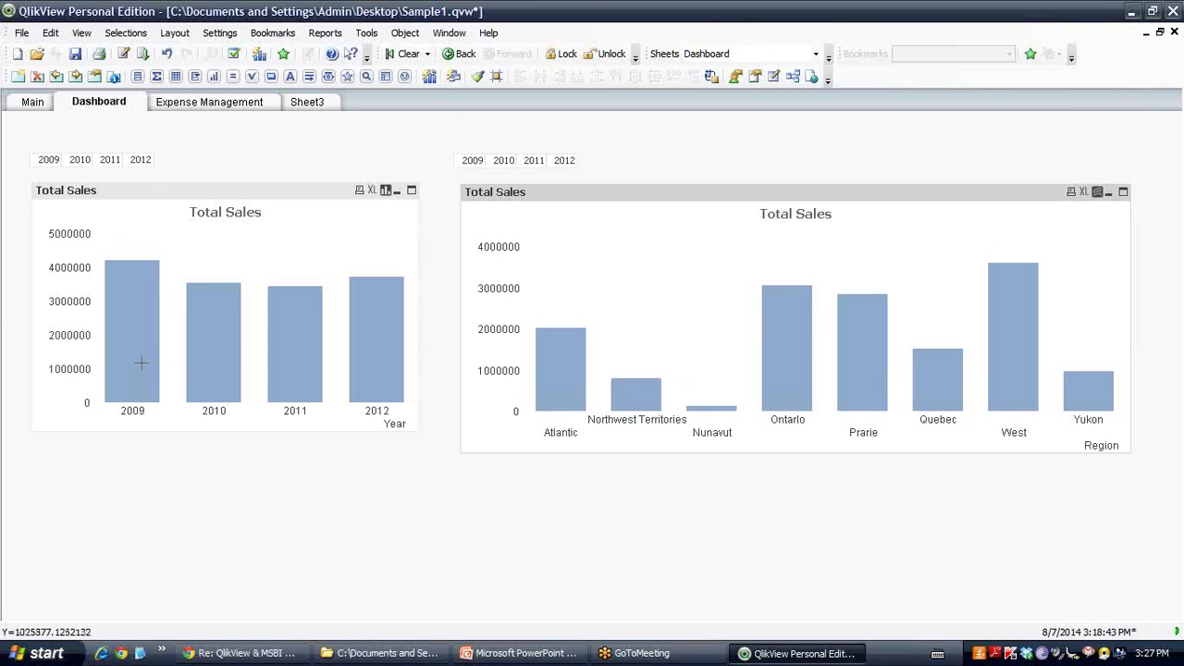
Step: Check the list boxes' shared selection with 2009 and 2010 in the first and 2009 and 2011 in the second, clearing each selection
{"action": "mouse_move", "coordinate": [141, 356]}
{"action": "left_click", "coordinate": [49, 163]}
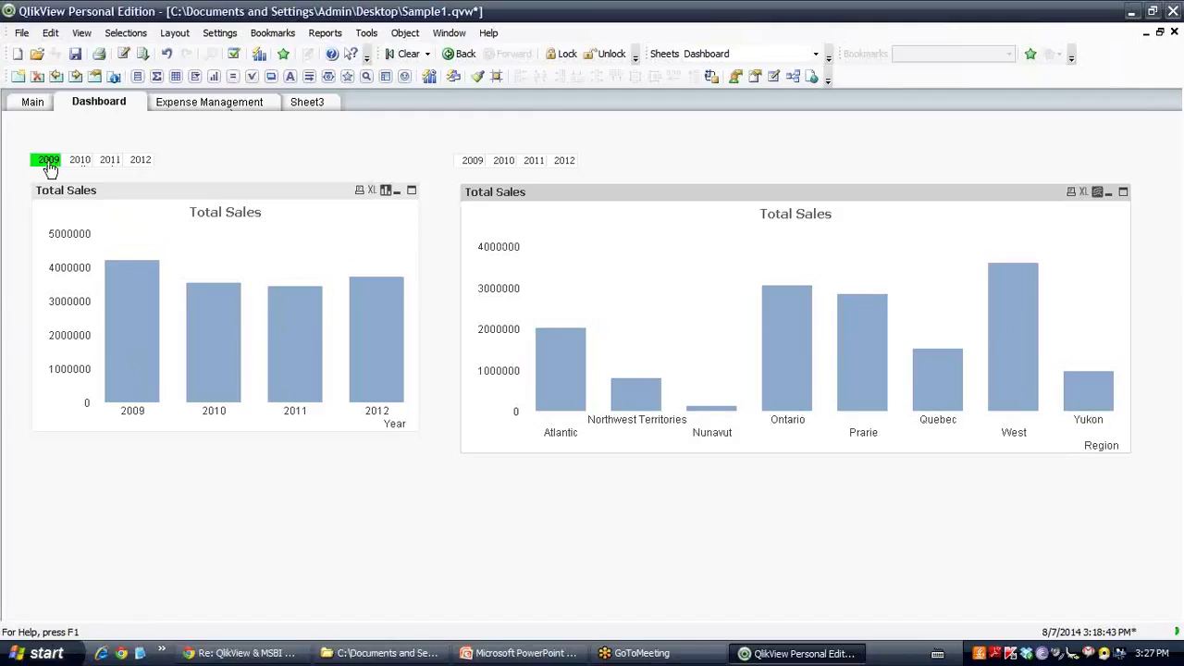
{"action": "left_click_drag", "start_coordinate": [48, 166], "coordinate": [92, 169]}
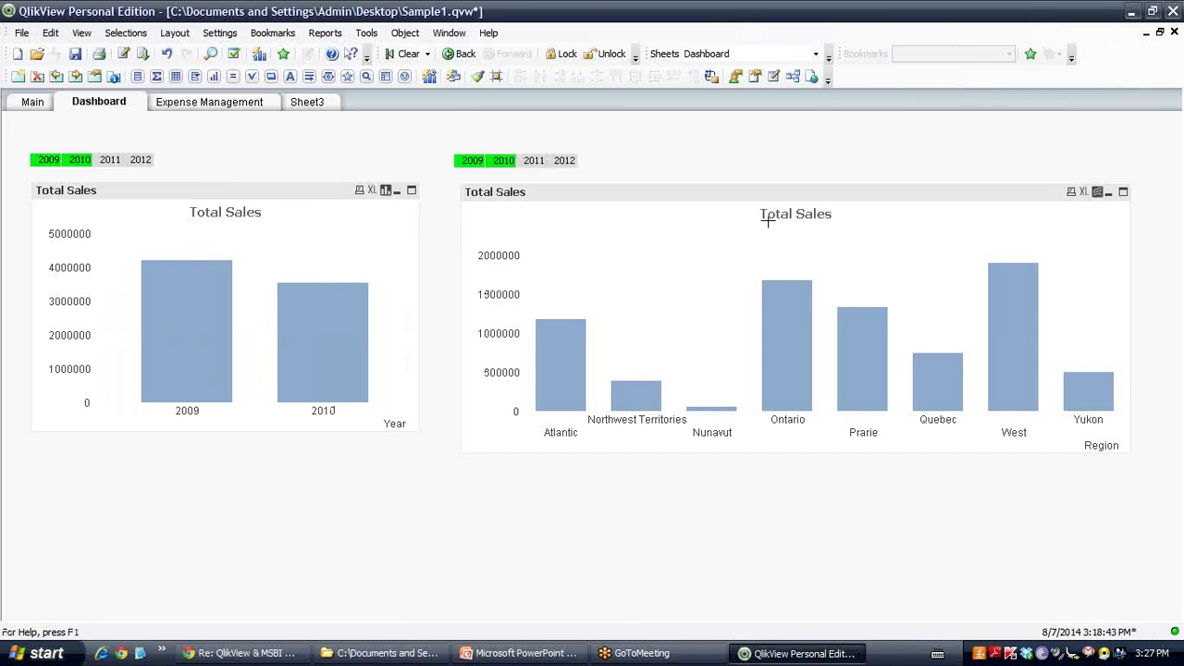
{"action": "left_click", "coordinate": [408, 53]}
{"action": "left_click", "coordinate": [472, 161]}
{"action": "left_click", "coordinate": [535, 161], "text": "ctrl"}
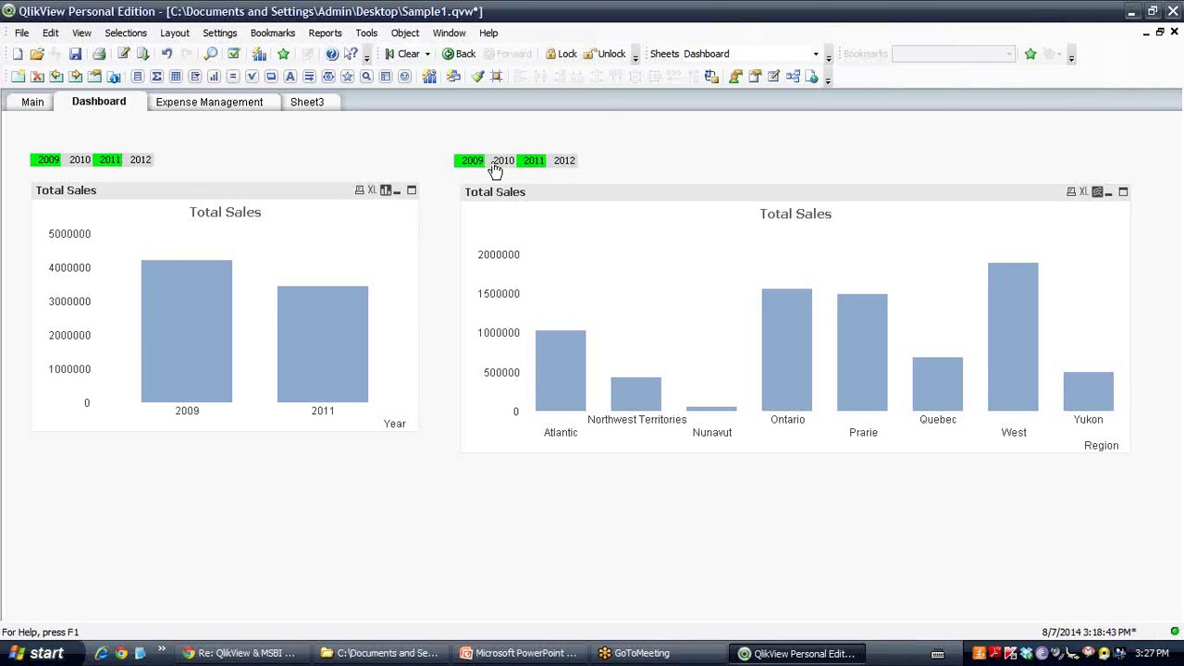
{"action": "left_click", "coordinate": [401, 57]}
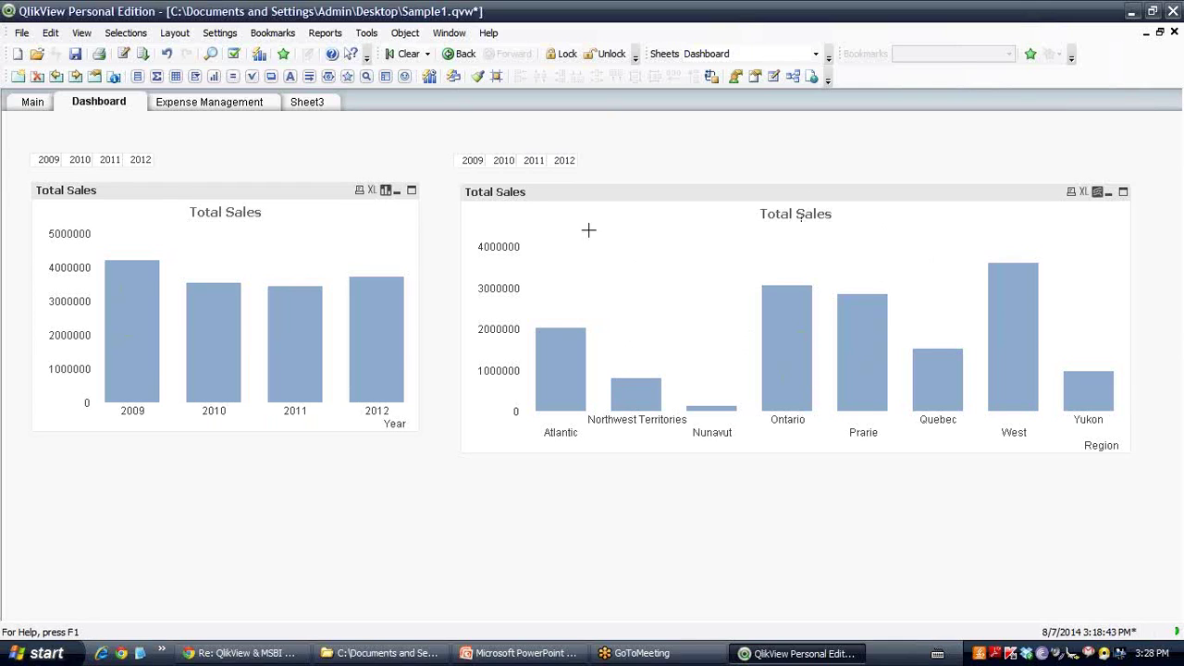
Step: Assign the alternate state StateA to the year list box above the yearly Total Sales chart
{"action": "right_click", "coordinate": [103, 155]}
{"action": "left_click", "coordinate": [185, 163]}
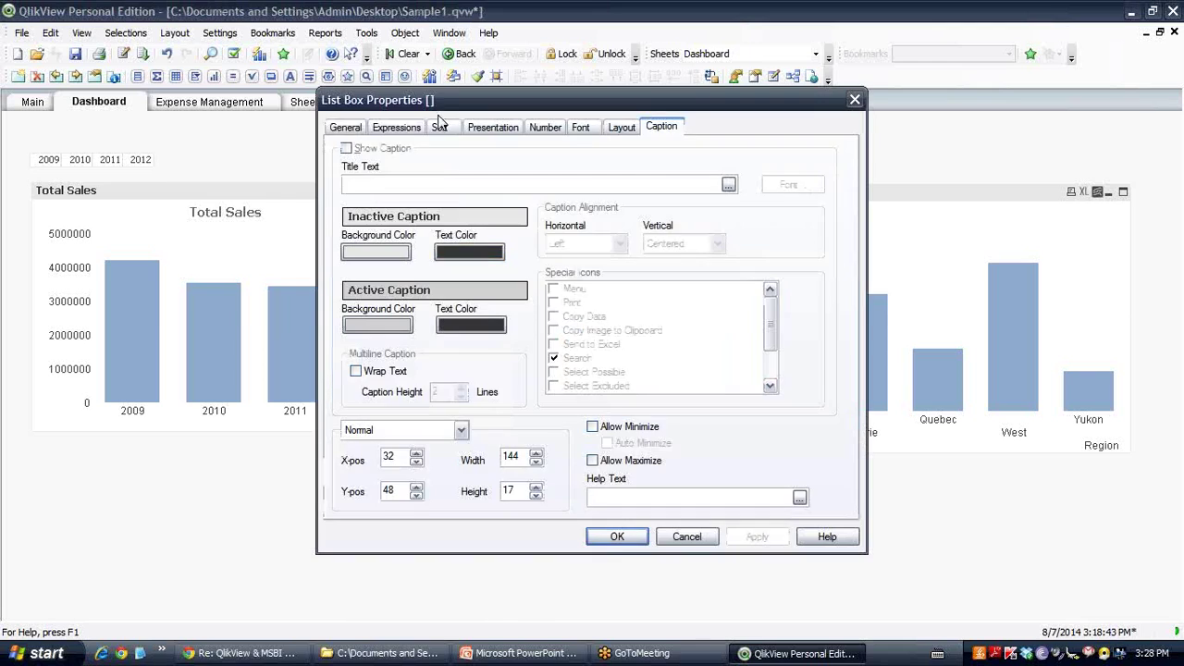
{"action": "left_click", "coordinate": [676, 166]}
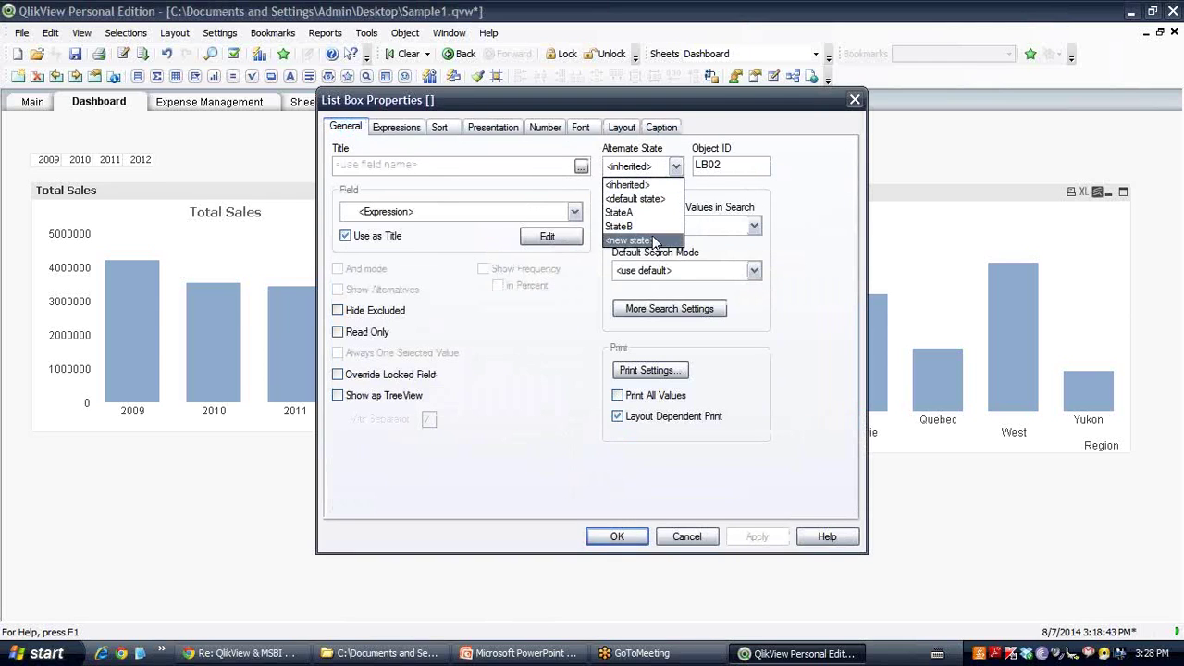
{"action": "left_click", "coordinate": [652, 220]}
{"action": "left_click", "coordinate": [632, 535]}
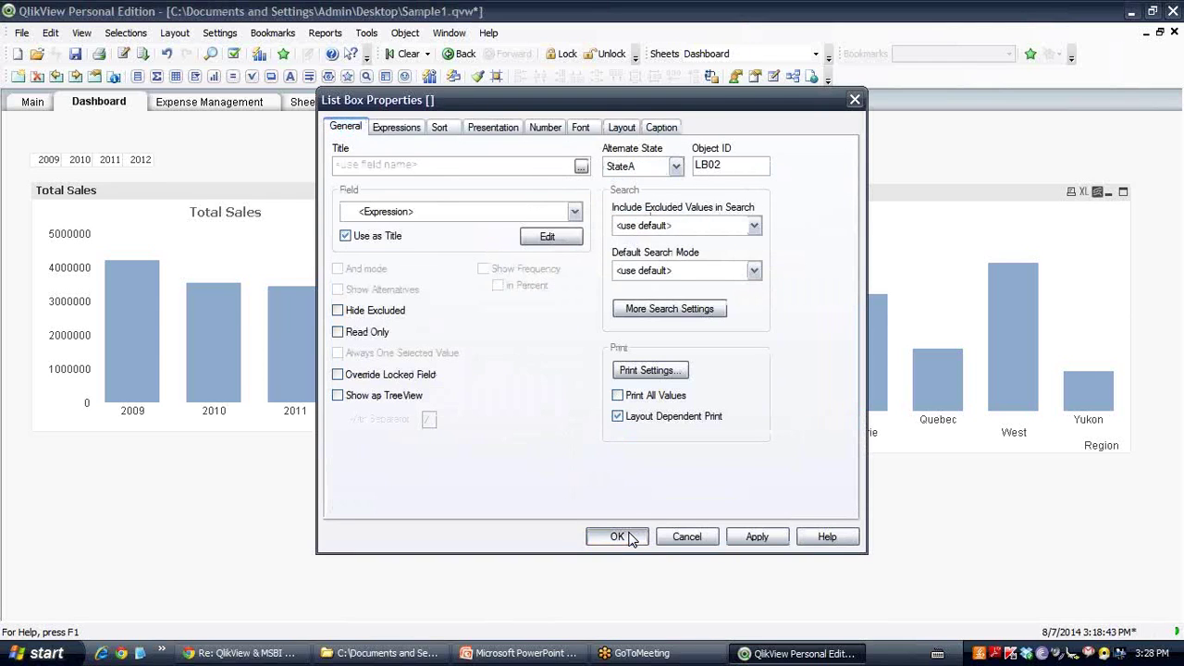
Step: Assign the alternate state StateA to the yearly Total Sales chart
{"action": "right_click", "coordinate": [234, 196]}
{"action": "left_click", "coordinate": [282, 202]}
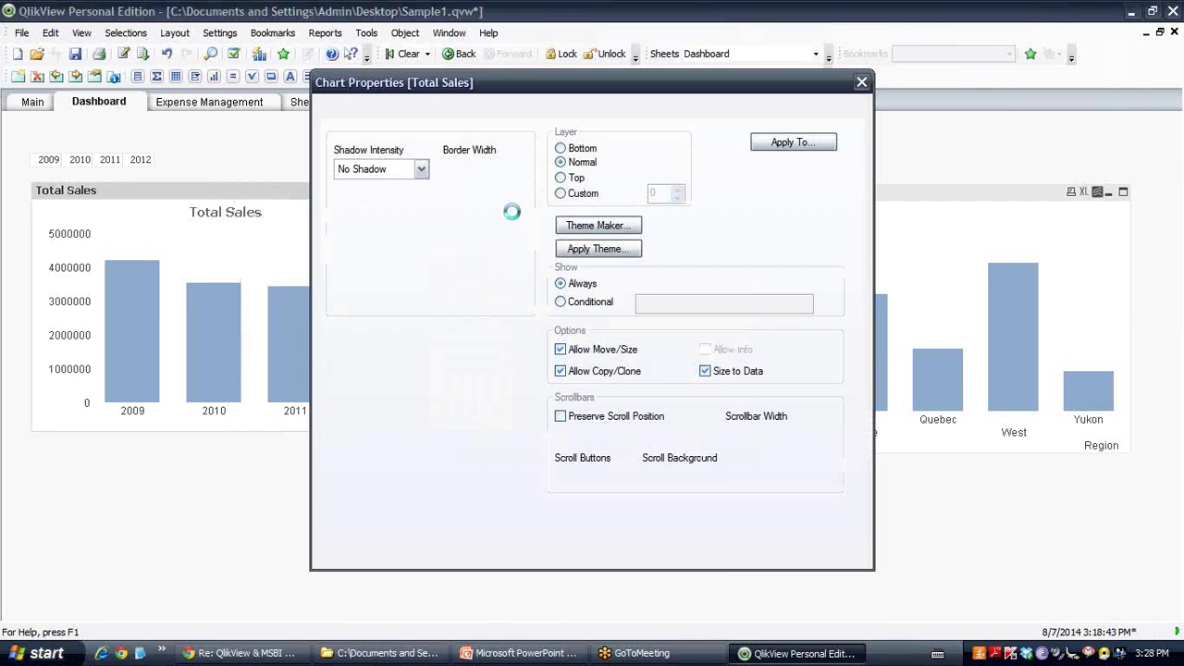
{"action": "left_click", "coordinate": [846, 109]}
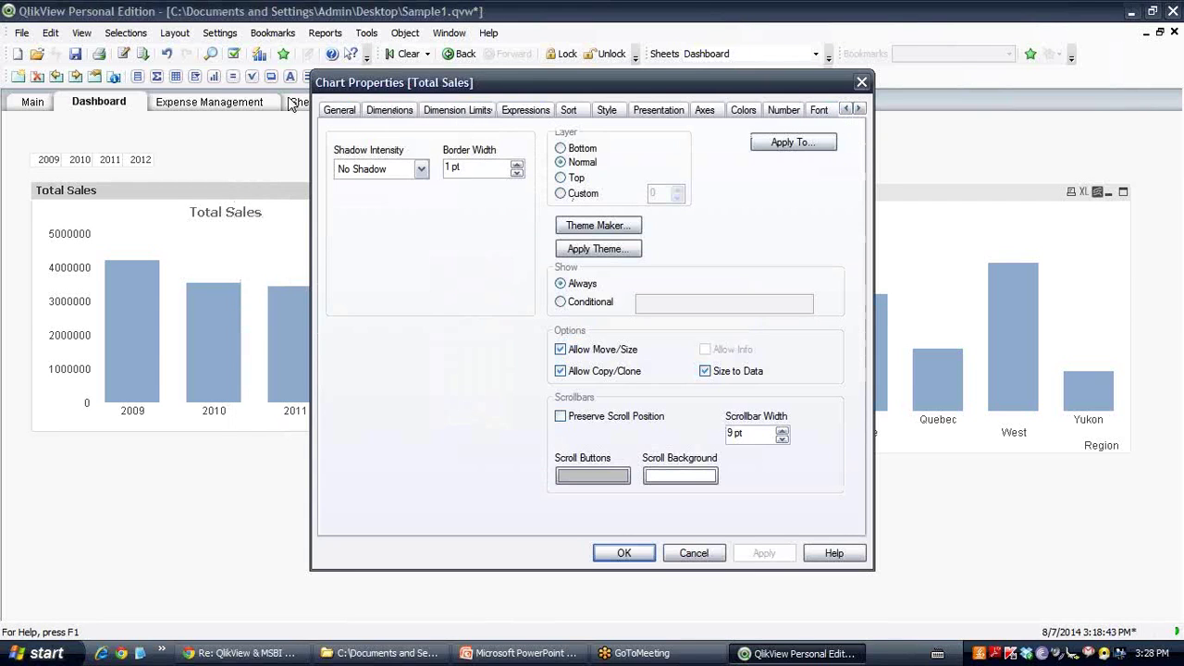
{"action": "left_click", "coordinate": [339, 109]}
{"action": "left_click", "coordinate": [653, 149]}
{"action": "left_click", "coordinate": [650, 193]}
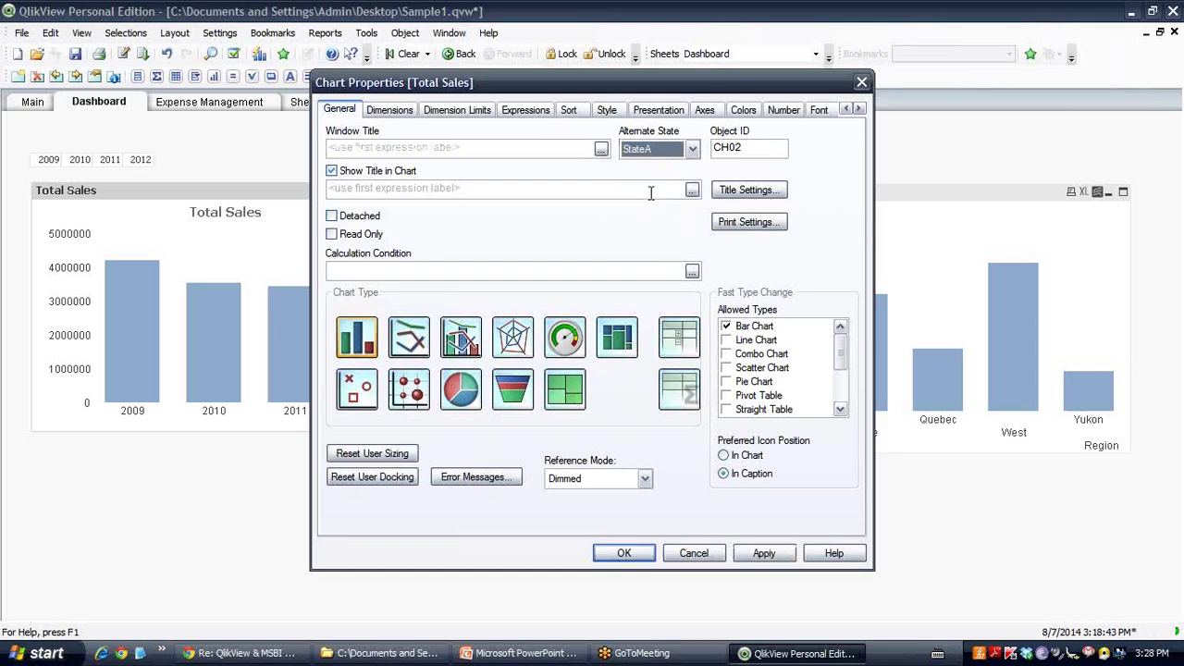
{"action": "left_click", "coordinate": [624, 552]}
Step: Assign the alternate state StateB to the year list box above the Region chart
{"action": "right_click", "coordinate": [516, 165]}
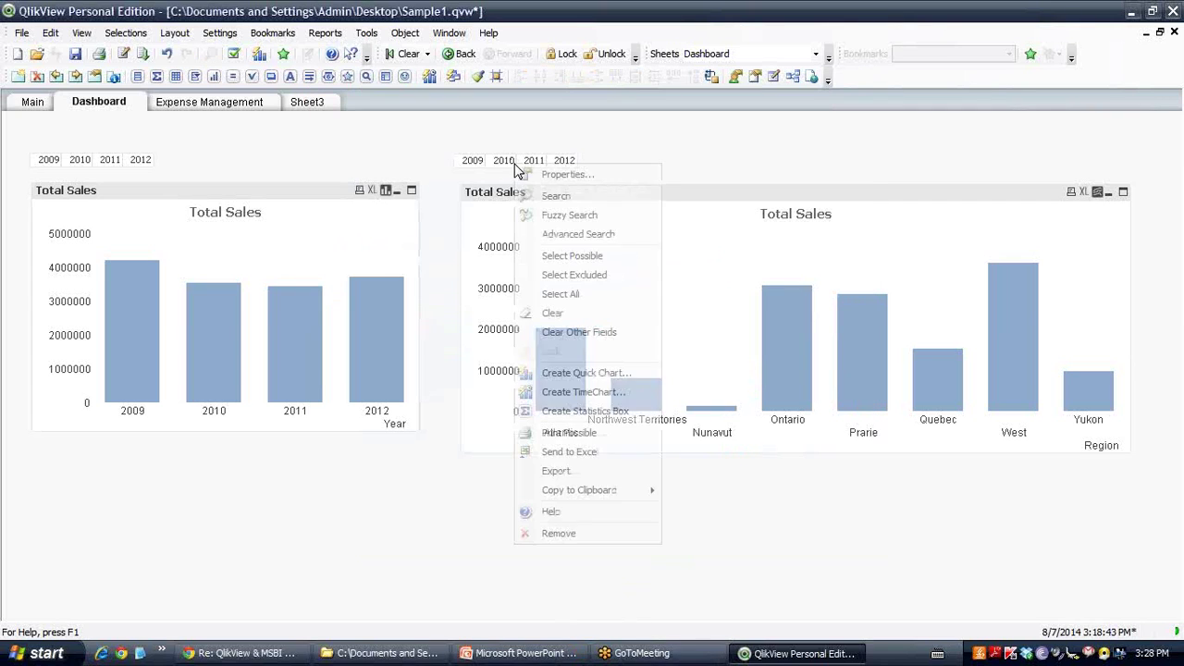
{"action": "left_click", "coordinate": [558, 175]}
{"action": "left_click", "coordinate": [633, 163]}
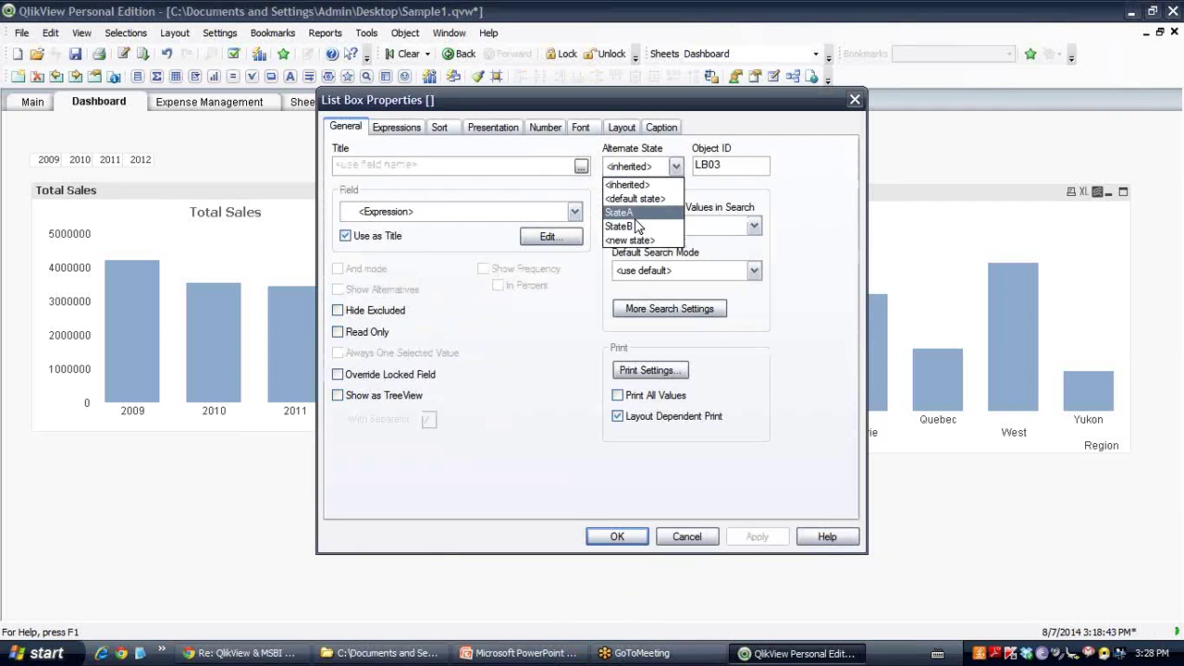
{"action": "left_click", "coordinate": [634, 225]}
{"action": "left_click", "coordinate": [617, 536]}
Step: Assign the alternate state StateB to the Total Sales by Region chart
{"action": "right_click", "coordinate": [653, 194]}
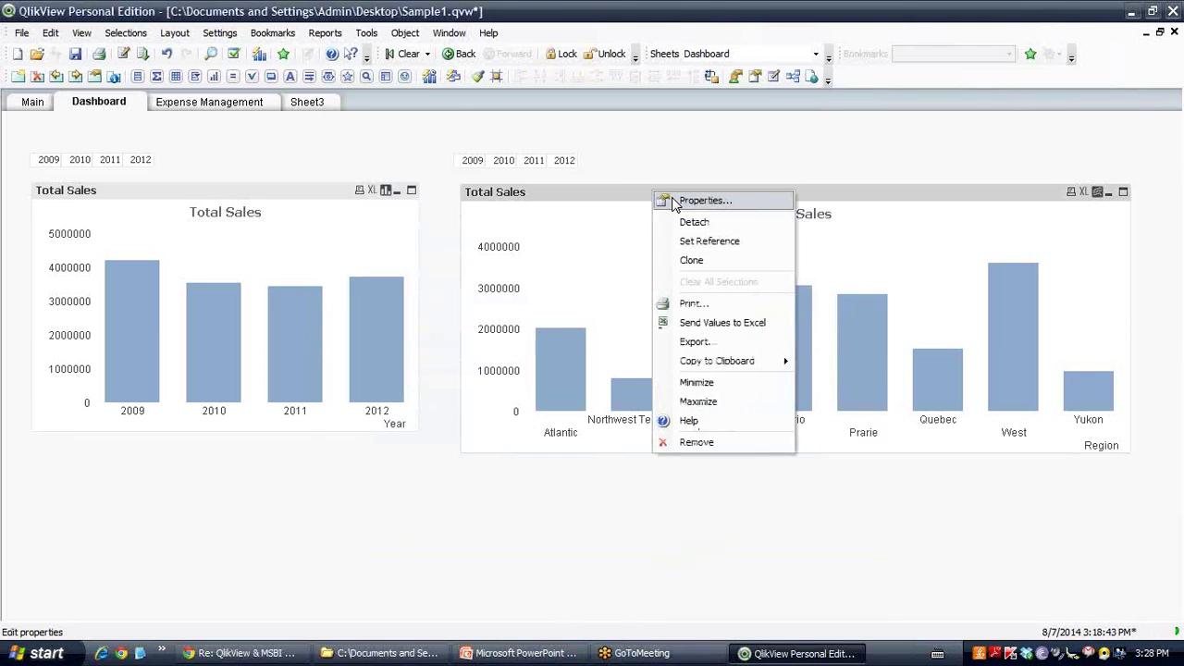
{"action": "left_click", "coordinate": [668, 198]}
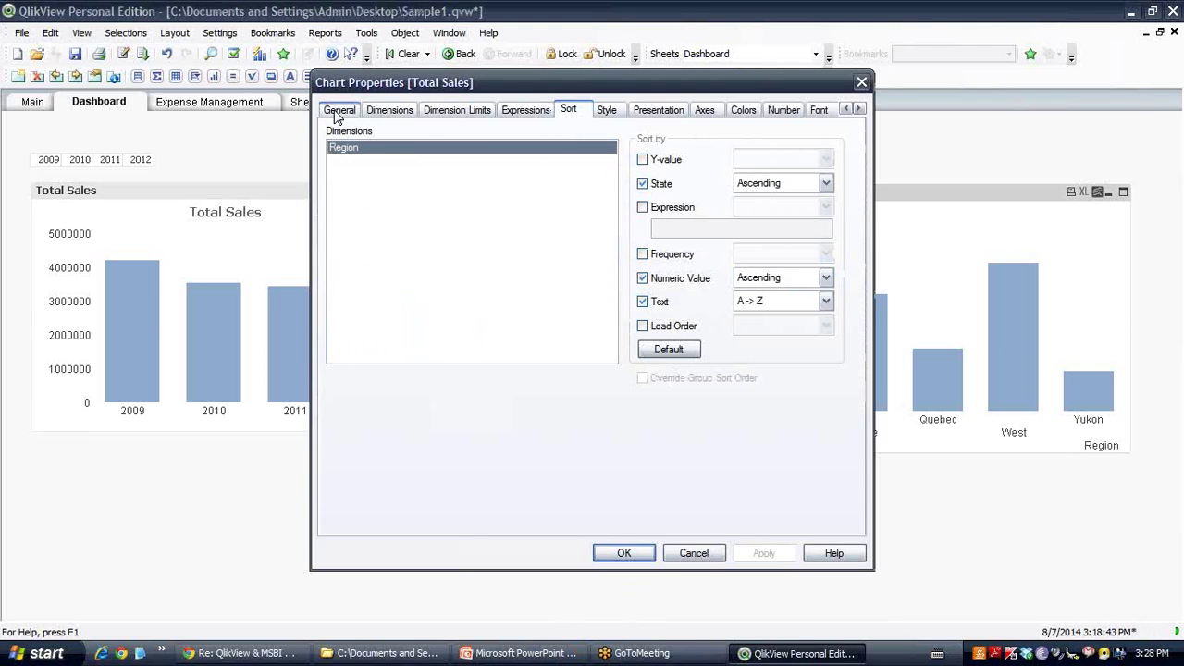
{"action": "left_click", "coordinate": [655, 149]}
{"action": "left_click", "coordinate": [654, 207]}
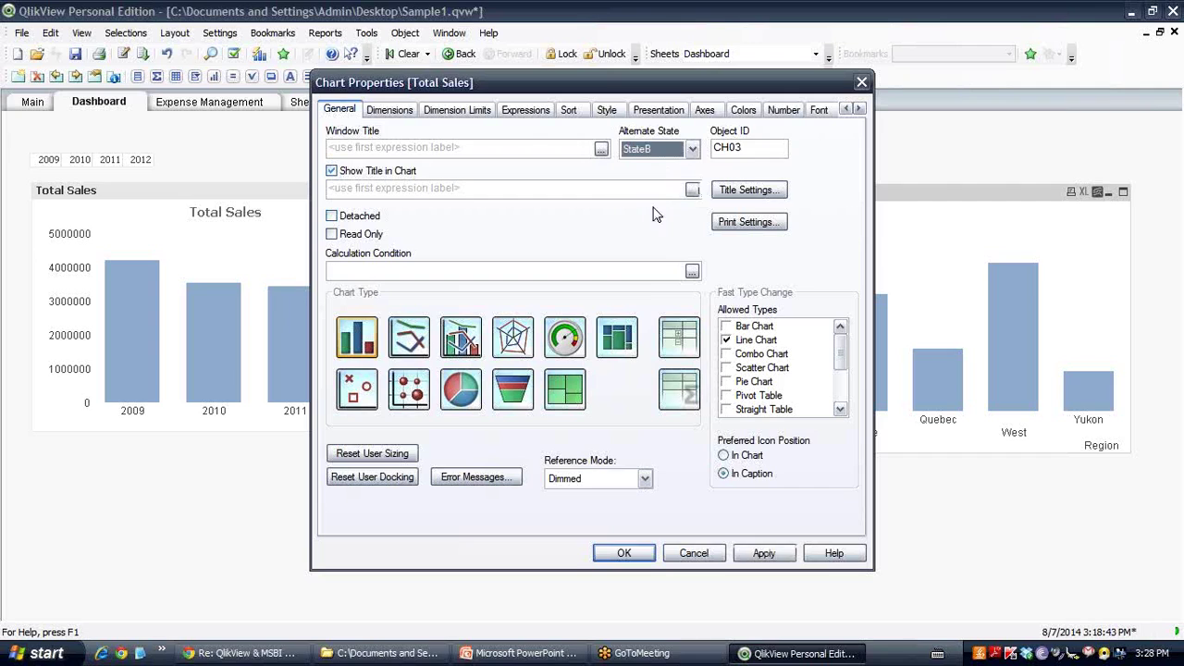
{"action": "left_click", "coordinate": [650, 541]}
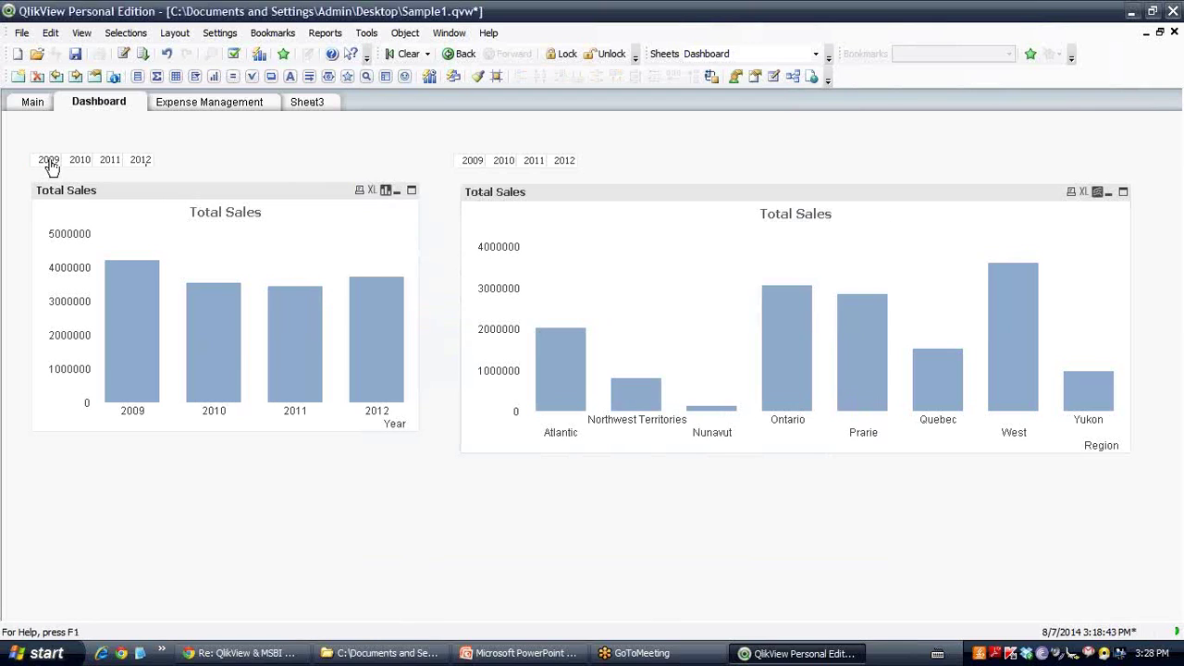
Step: Test the alternate states with 2009 and 2010 in the StateA list box and 2009 and 2011 in the StateB one, clearing each selection
{"action": "left_click_drag", "start_coordinate": [45, 163], "coordinate": [80, 161]}
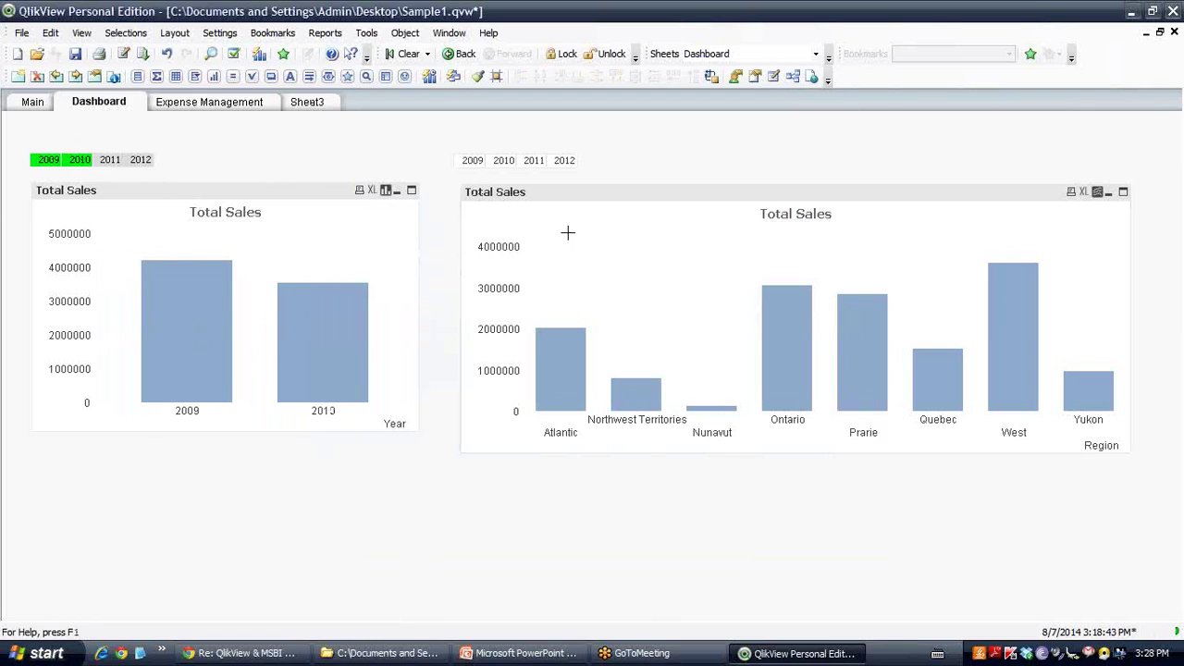
{"action": "left_click", "coordinate": [408, 54]}
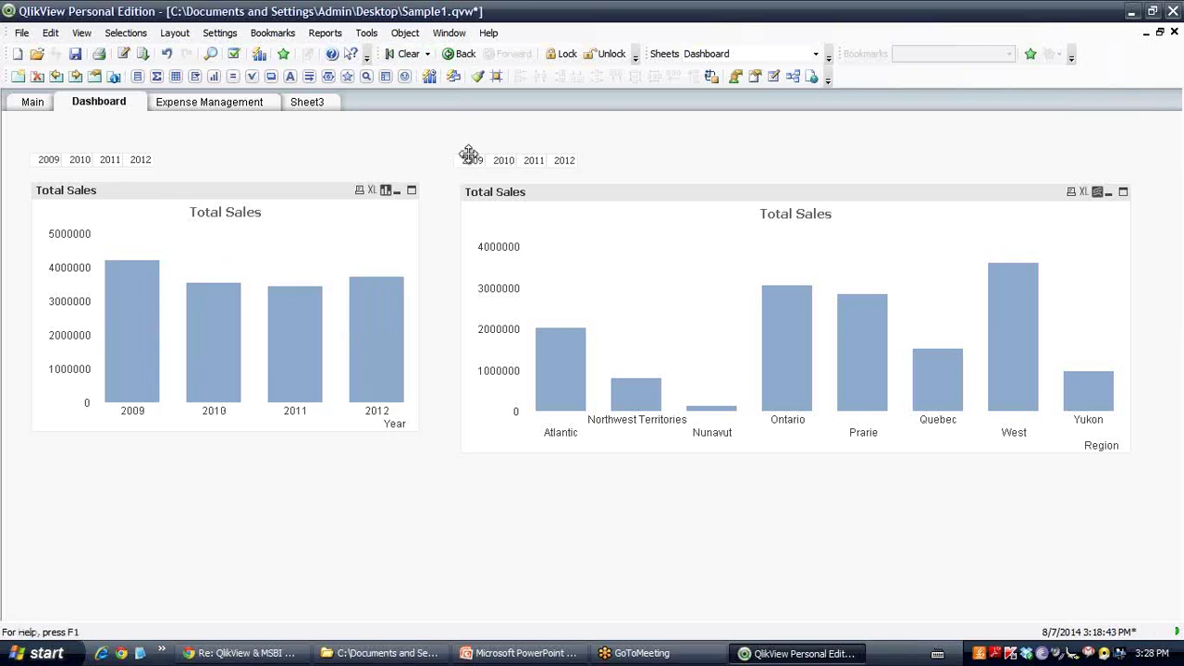
{"action": "left_click", "coordinate": [471, 160]}
{"action": "left_click", "coordinate": [534, 160], "text": "ctrl"}
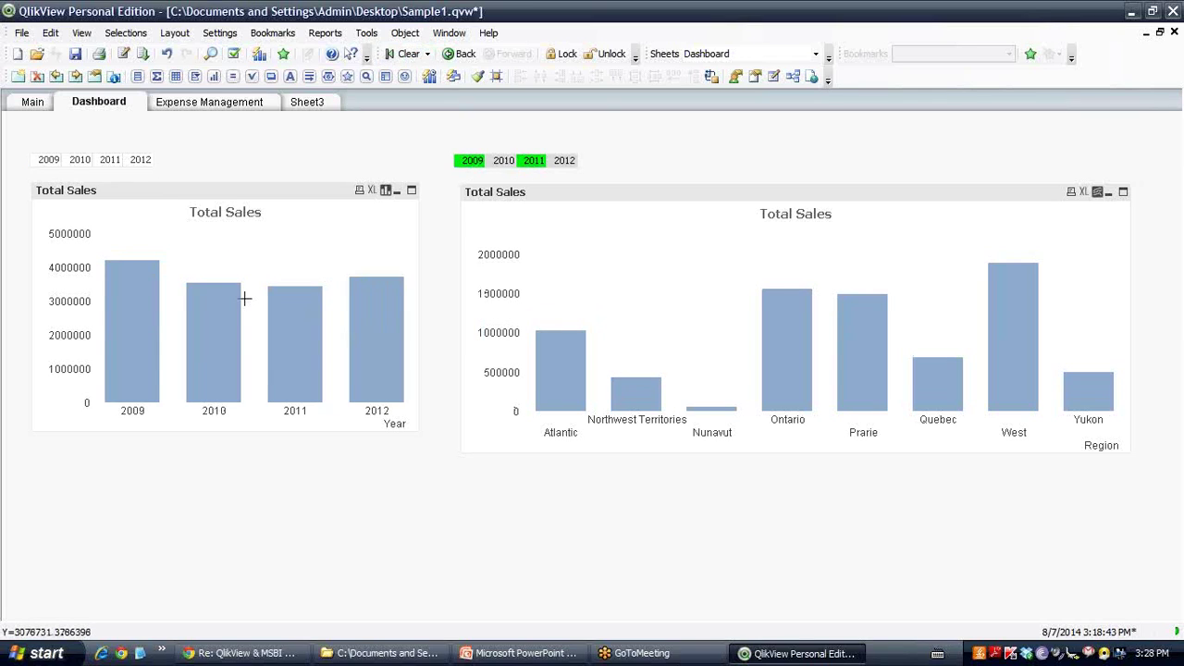
{"action": "left_click", "coordinate": [415, 54]}
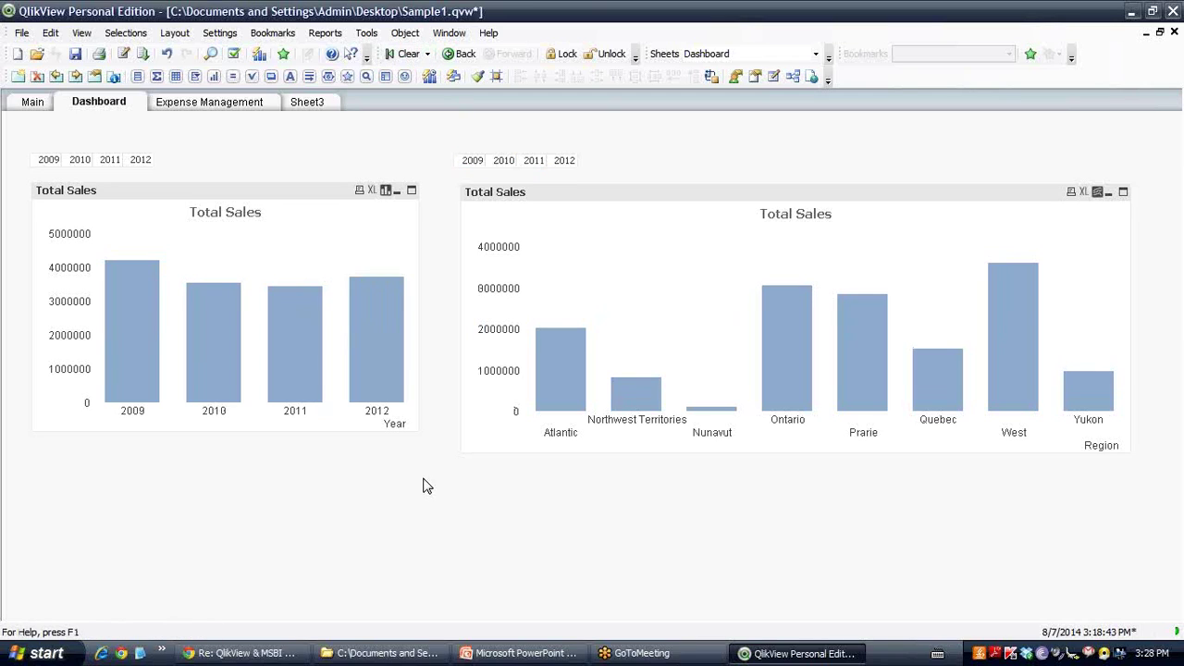
Step: Save the Sample1.qvw document
{"action": "key", "text": "ctrl+s"}
{"action": "key", "text": "ctrl+s"}
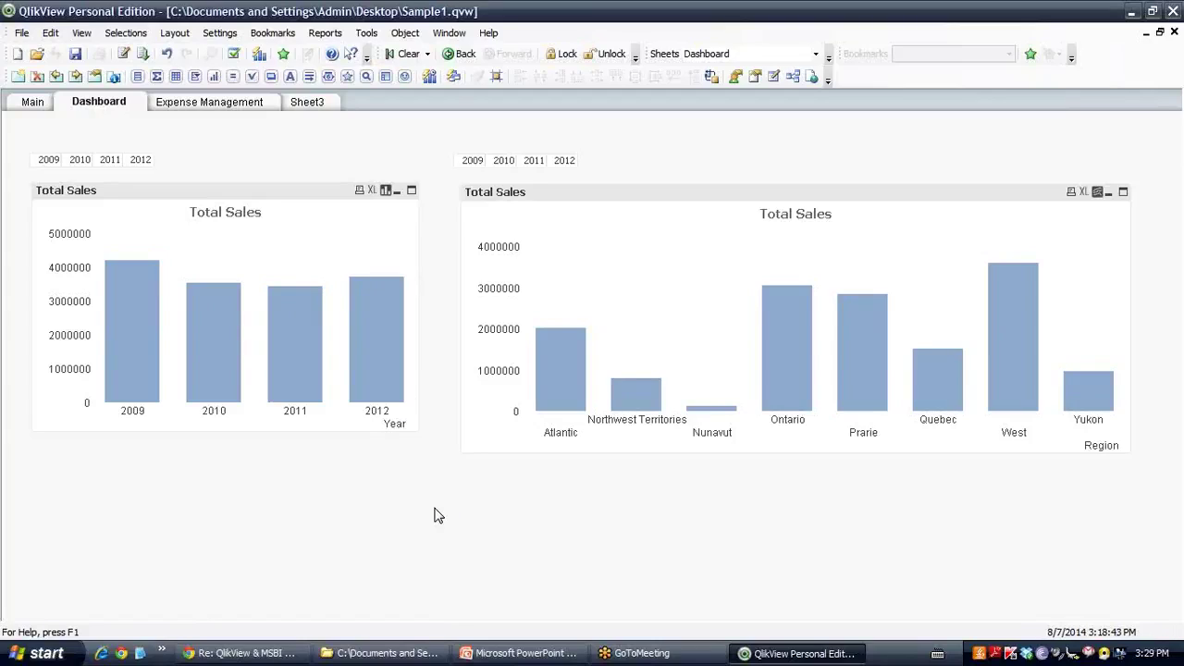
Step: Insert a set expression with identifier 1 and an empty modifier, {1 <>}, before Sales in the Region chart's Total Sales definition
{"action": "right_click", "coordinate": [726, 205]}
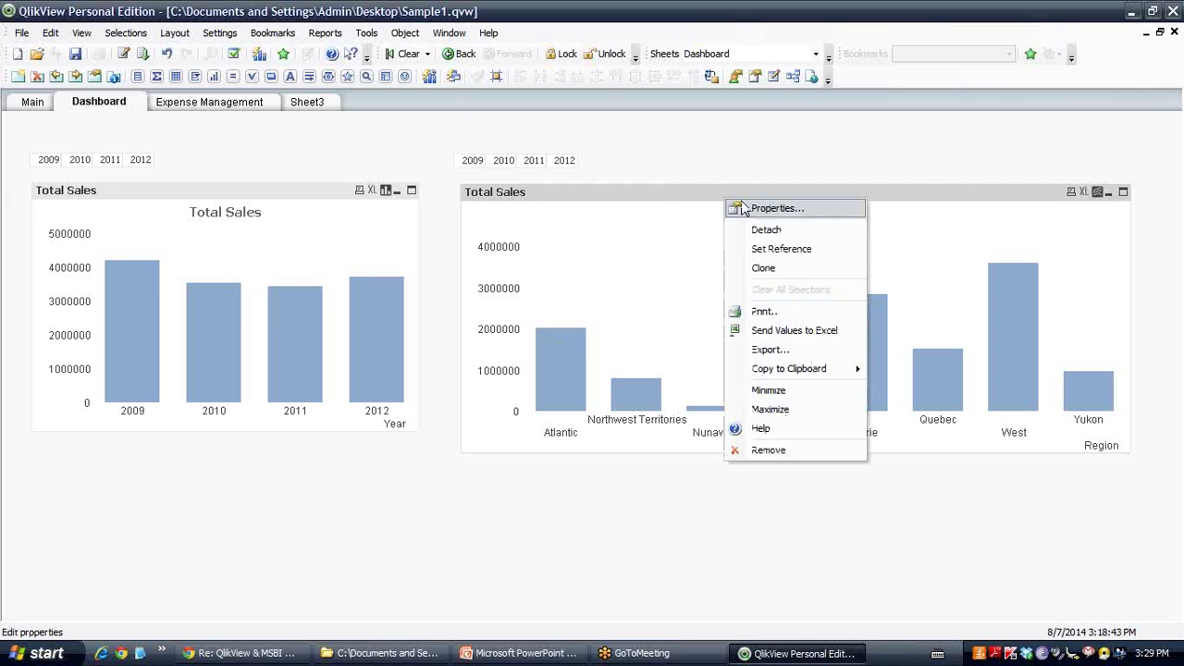
{"action": "left_click", "coordinate": [677, 167]}
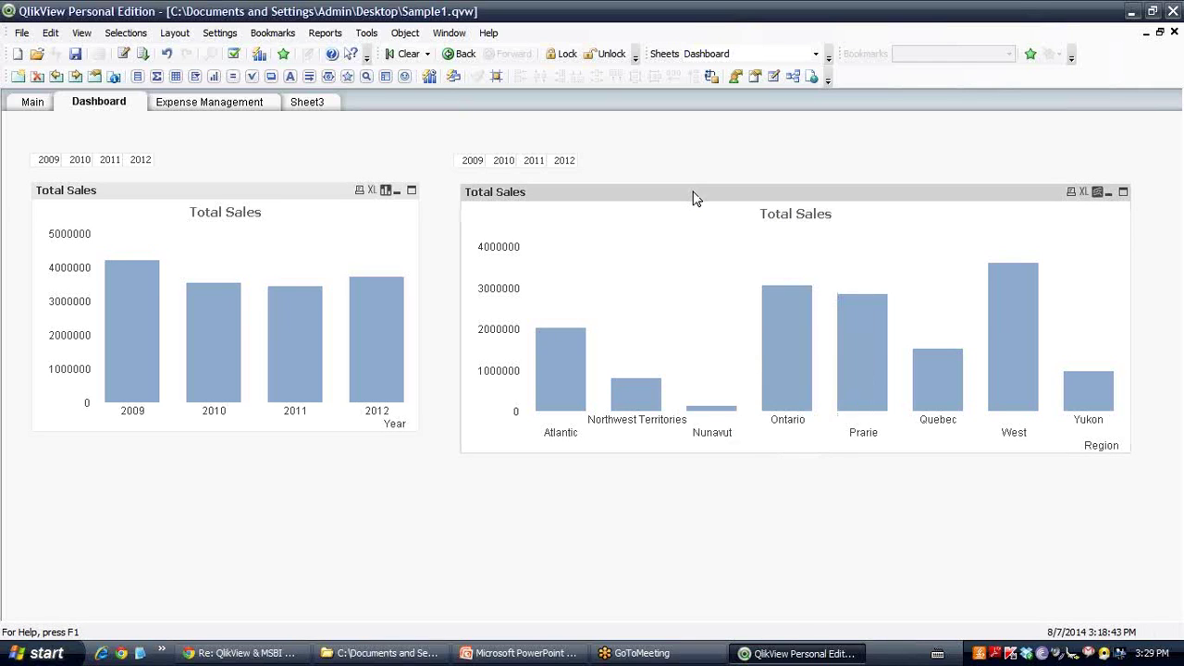
{"action": "right_click", "coordinate": [696, 199]}
{"action": "left_click", "coordinate": [726, 203]}
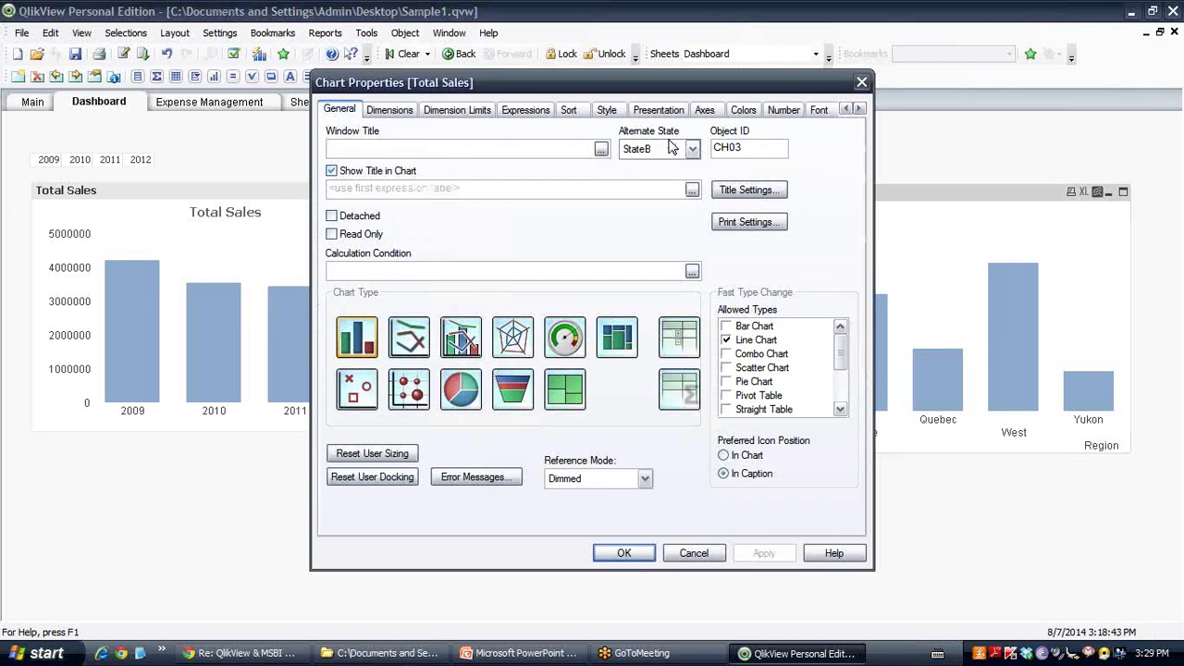
{"action": "left_click", "coordinate": [525, 110]}
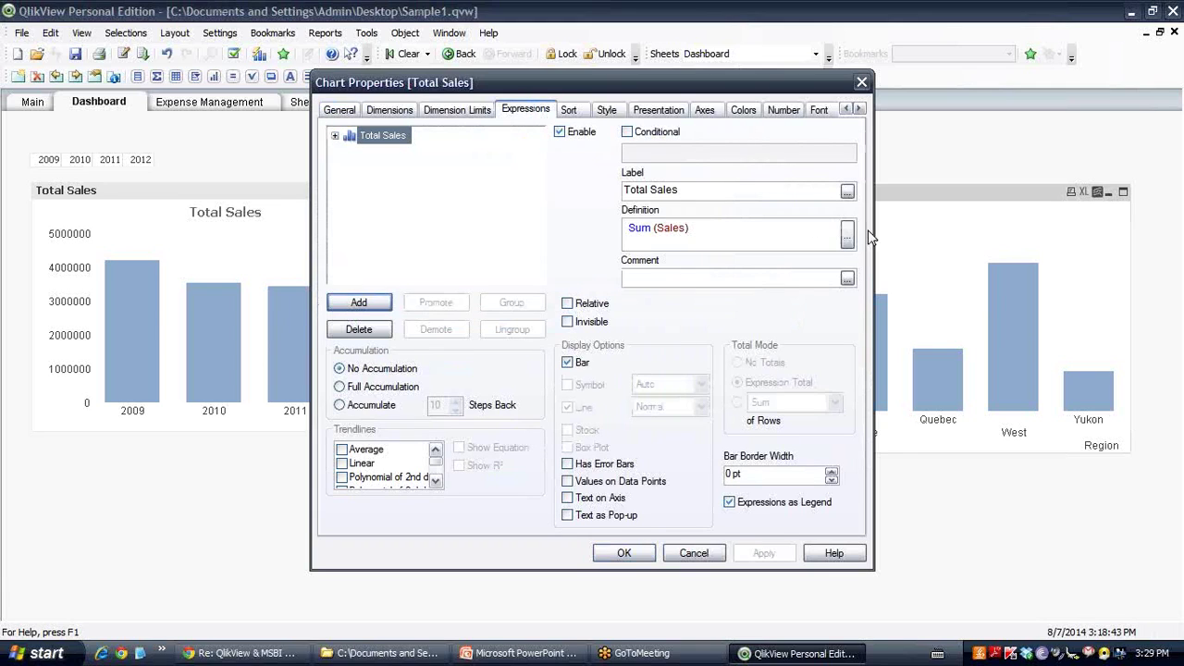
{"action": "left_click", "coordinate": [846, 235]}
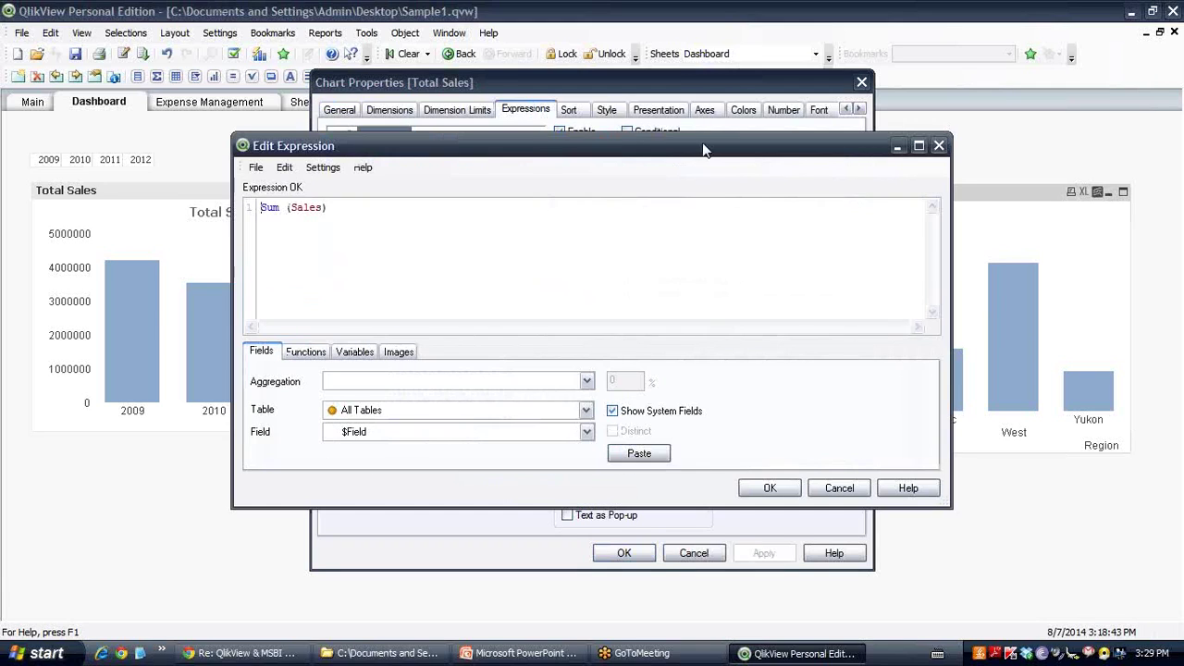
{"action": "left_click_drag", "start_coordinate": [703, 150], "coordinate": [627, 122]}
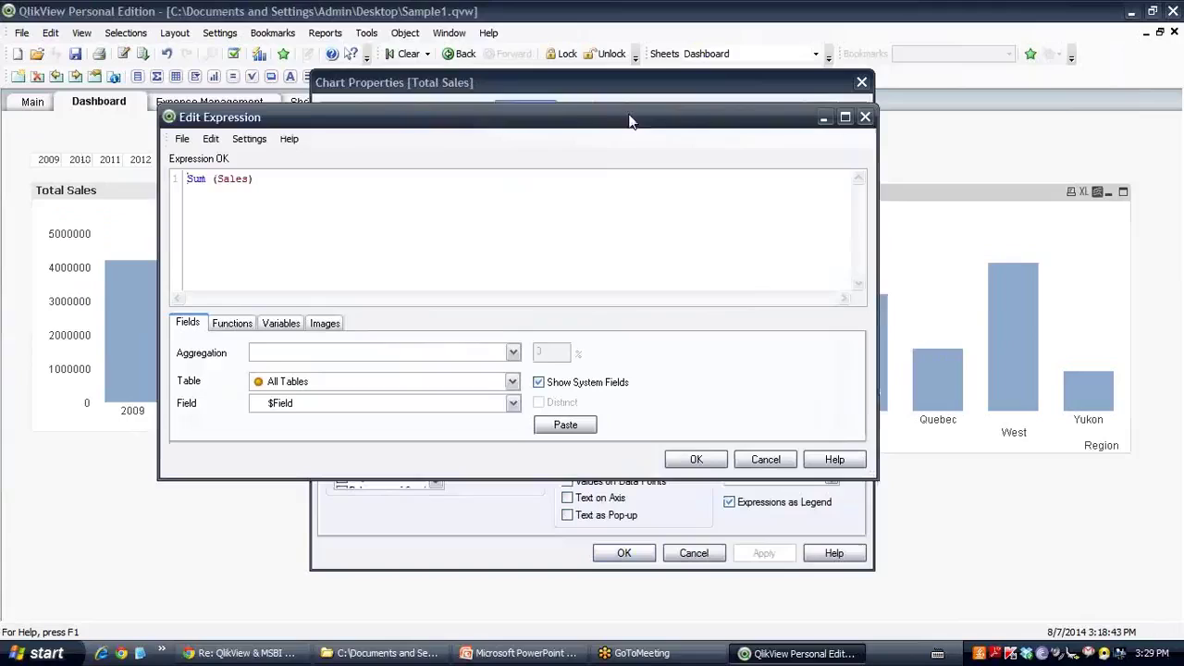
{"action": "left_click", "coordinate": [215, 180]}
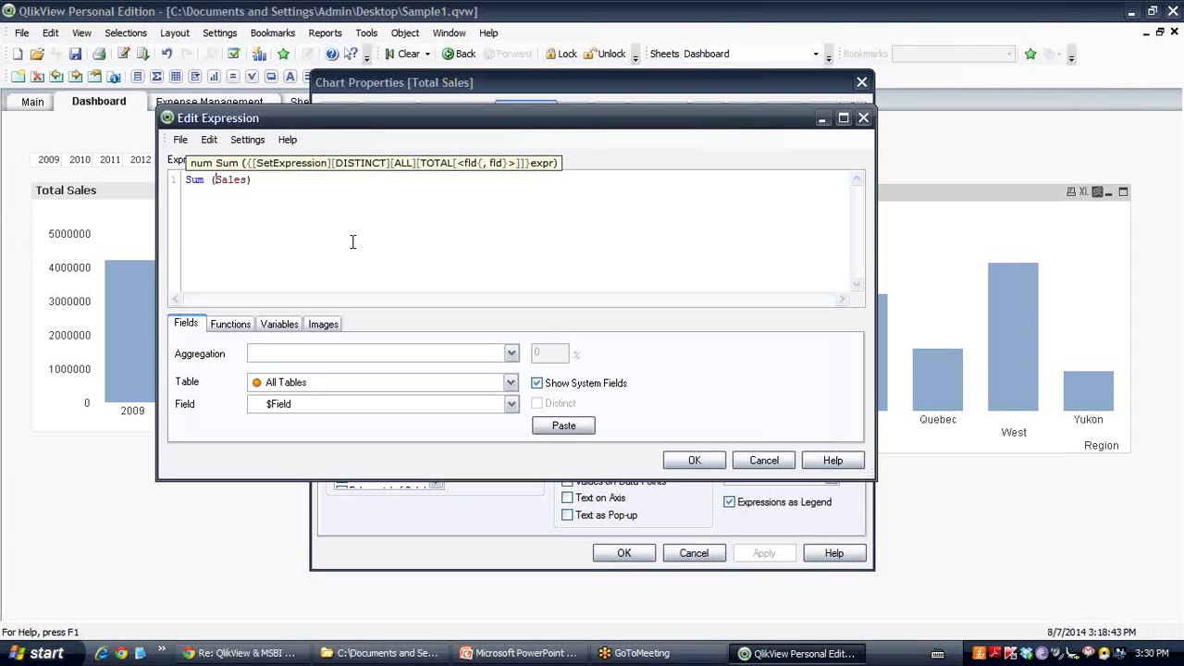
{"action": "type", "text": "{<"}
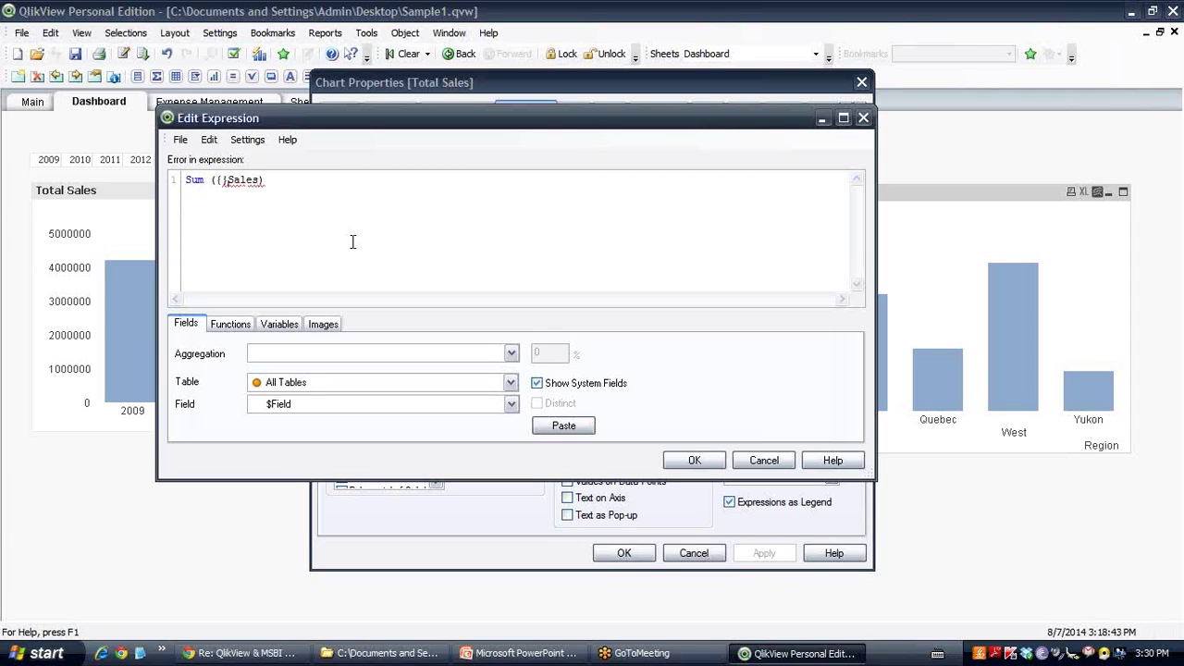
{"action": "type", "text": "1"}
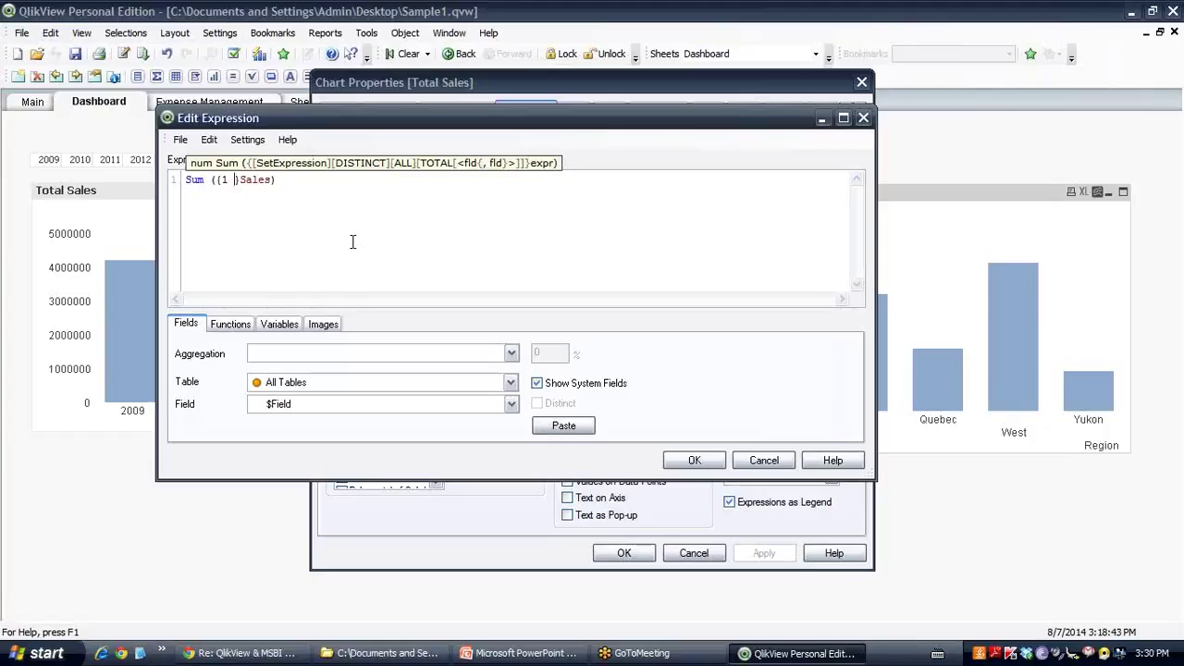
{"action": "type", "text": "{"}
{"action": "key", "text": "BackSpace"}
{"action": "type", "text": "<>"}
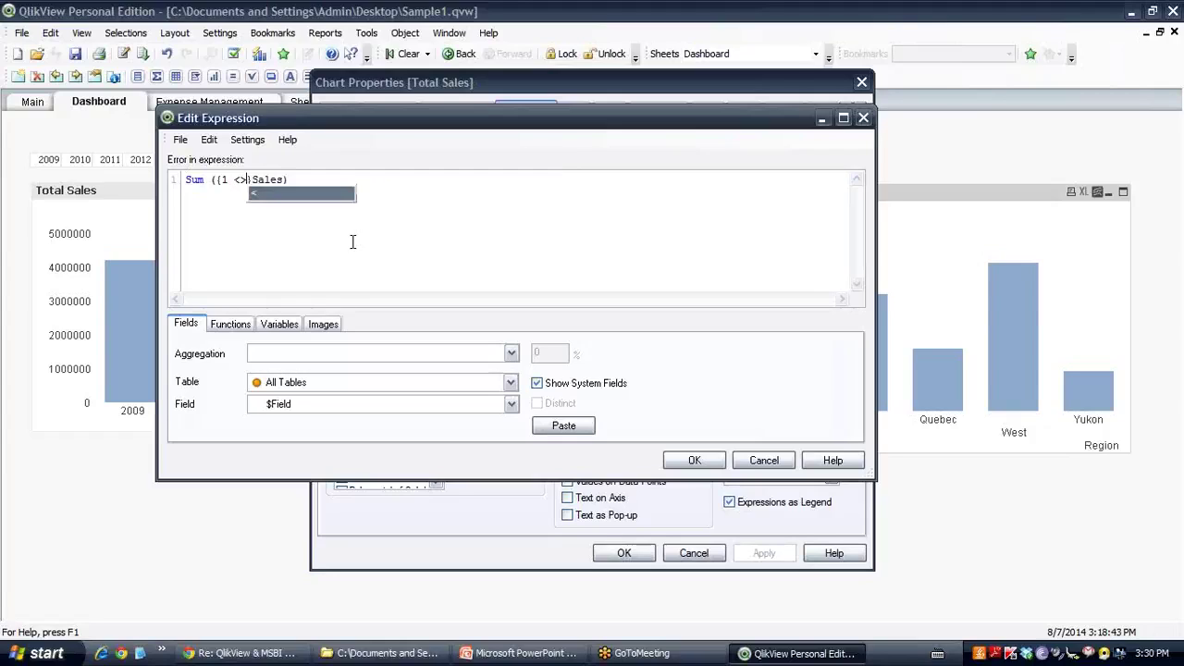
{"action": "key", "text": "Left"}
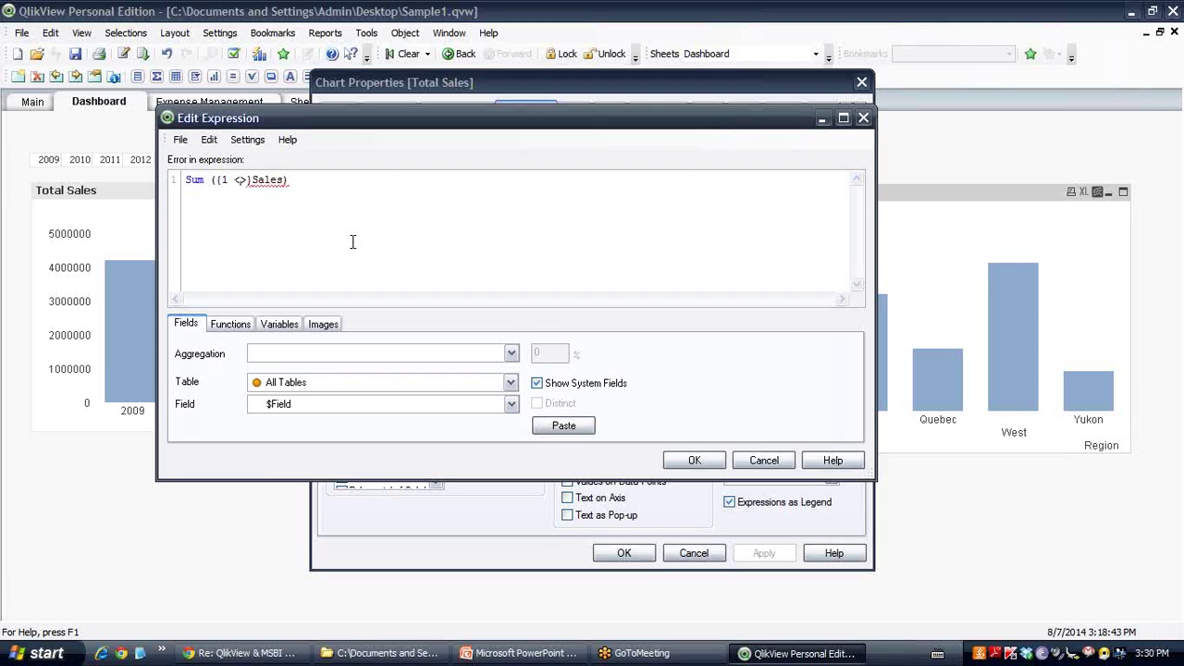
Step: Fill the set modifier with Region = {'West','Yukon'} so the expression reads Sum ({1 <Region = {'West','Yukon'}>}Sales)
{"action": "type", "text": "Region"}
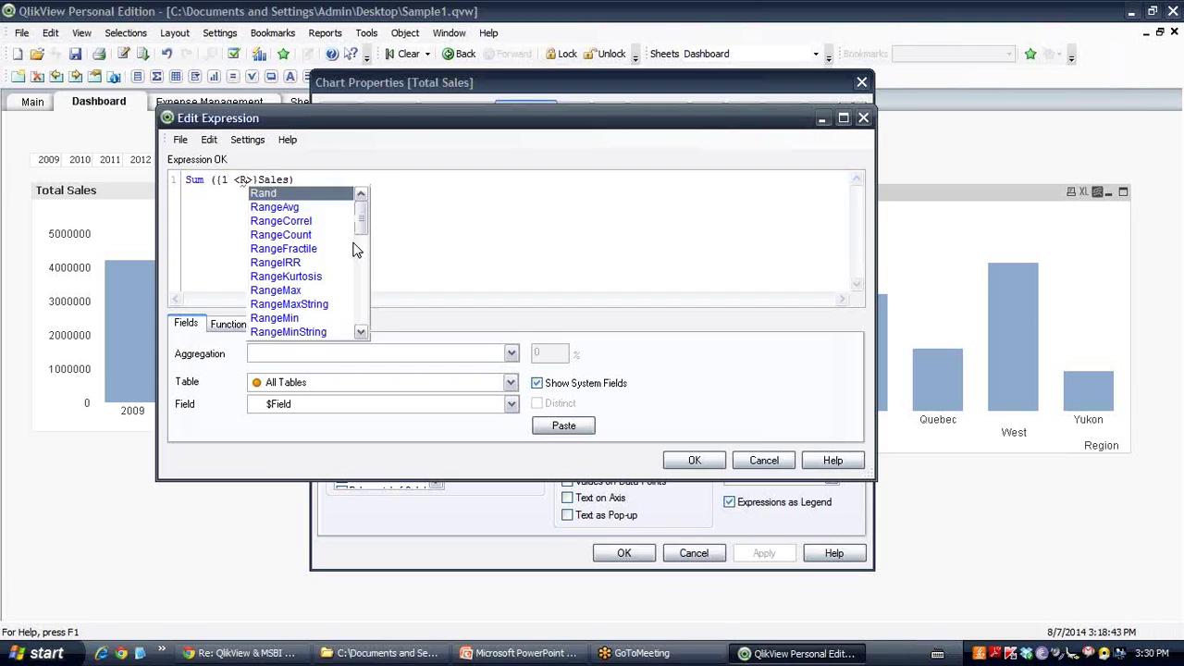
{"action": "key", "text": "Return"}
{"action": "type", "text": "= {}"}
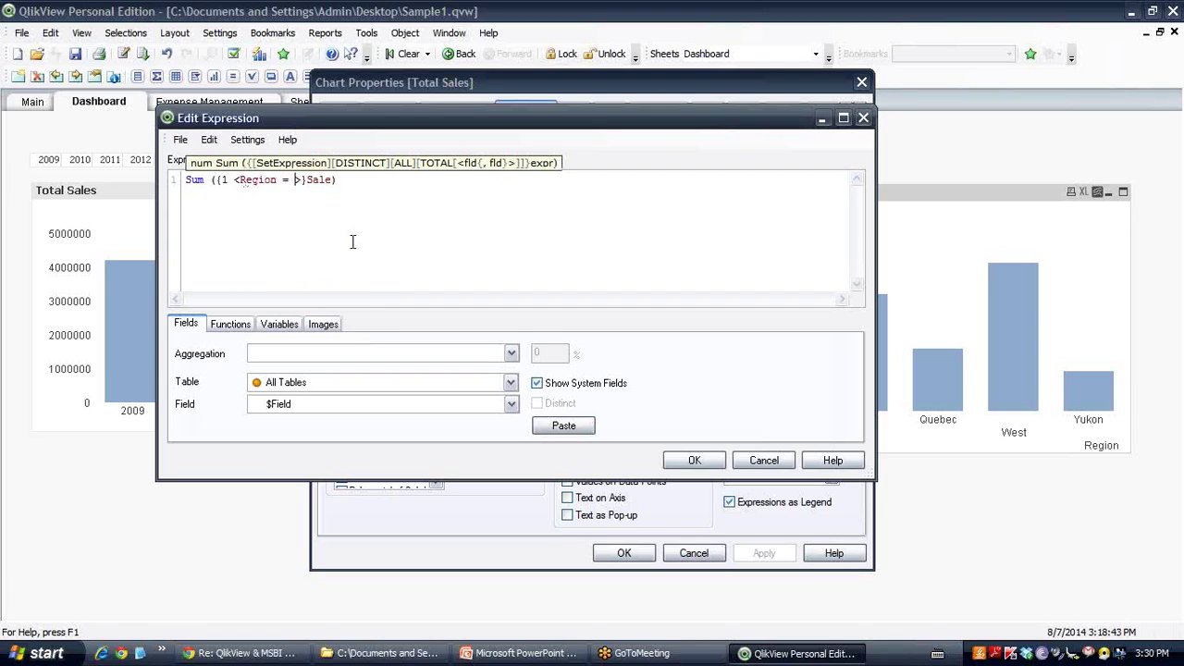
{"action": "key", "text": "Left"}
{"action": "type", "text": "'West"}
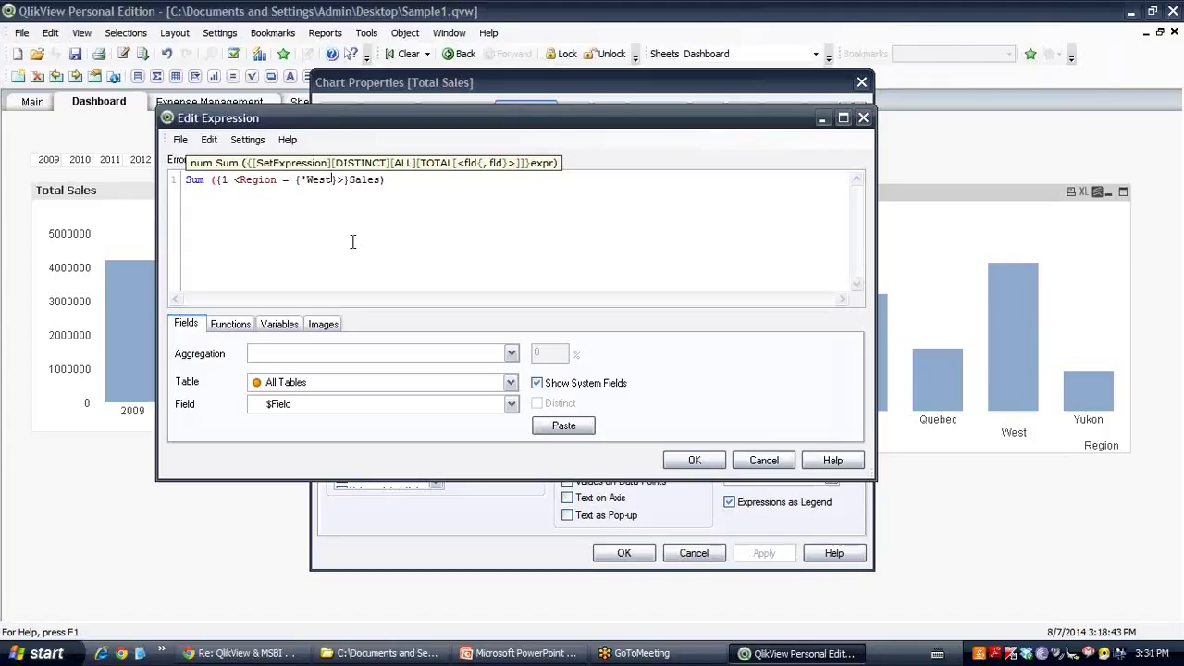
{"action": "type", "text": "'','Yukon'"}
{"action": "left_click", "coordinate": [496, 175]}
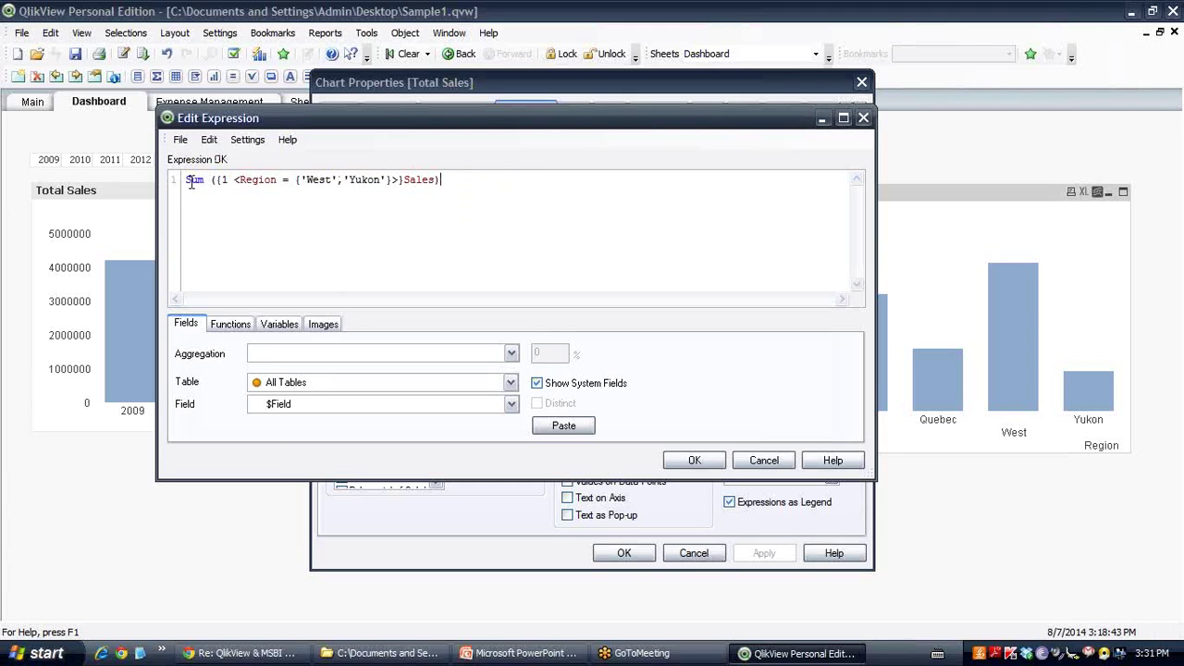
Step: Examine the parts of the set expression: the identifier 1, the Region modifier, its West and Yukon values, and the Sales field
{"action": "left_click_drag", "start_coordinate": [186, 179], "coordinate": [507, 181]}
{"action": "left_click", "coordinate": [497, 181]}
{"action": "double_click", "coordinate": [258, 180]}
{"action": "double_click", "coordinate": [323, 180]}
{"action": "double_click", "coordinate": [365, 180]}
{"action": "left_click", "coordinate": [246, 179]}
{"action": "double_click", "coordinate": [247, 179]}
{"action": "left_click", "coordinate": [407, 180]}
{"action": "double_click", "coordinate": [421, 180]}
{"action": "triple_click", "coordinate": [429, 181]}
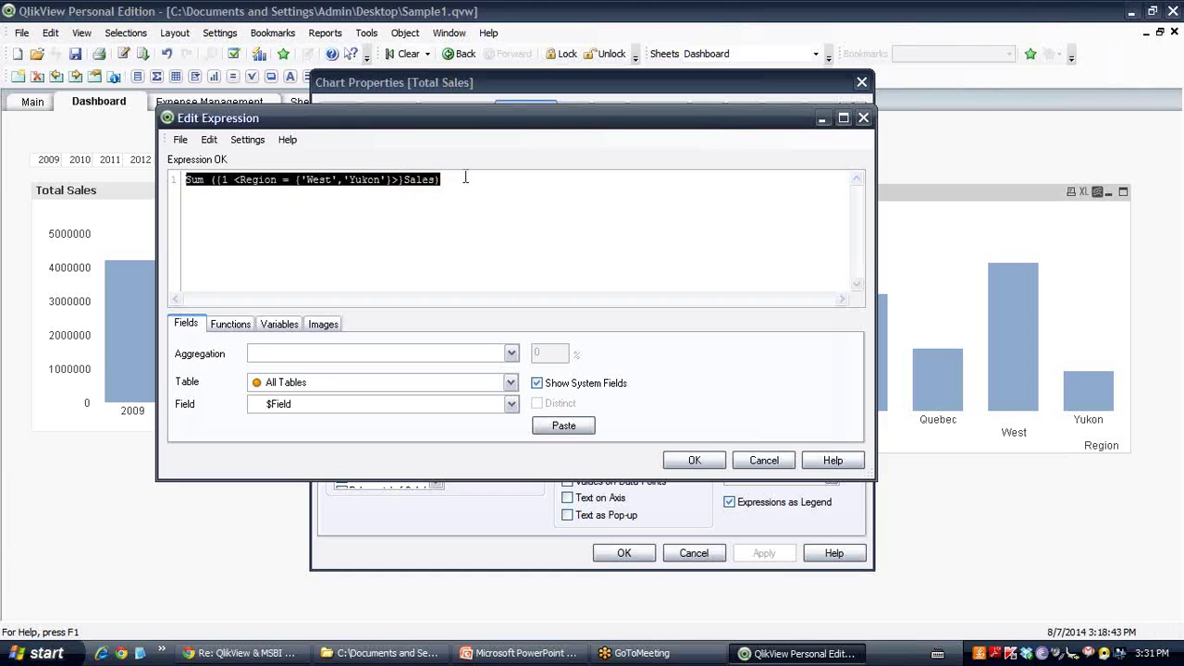
{"action": "left_click", "coordinate": [233, 180]}
{"action": "left_click_drag", "start_coordinate": [254, 179], "coordinate": [449, 179]}
{"action": "left_click", "coordinate": [488, 179]}
{"action": "double_click", "coordinate": [225, 180]}
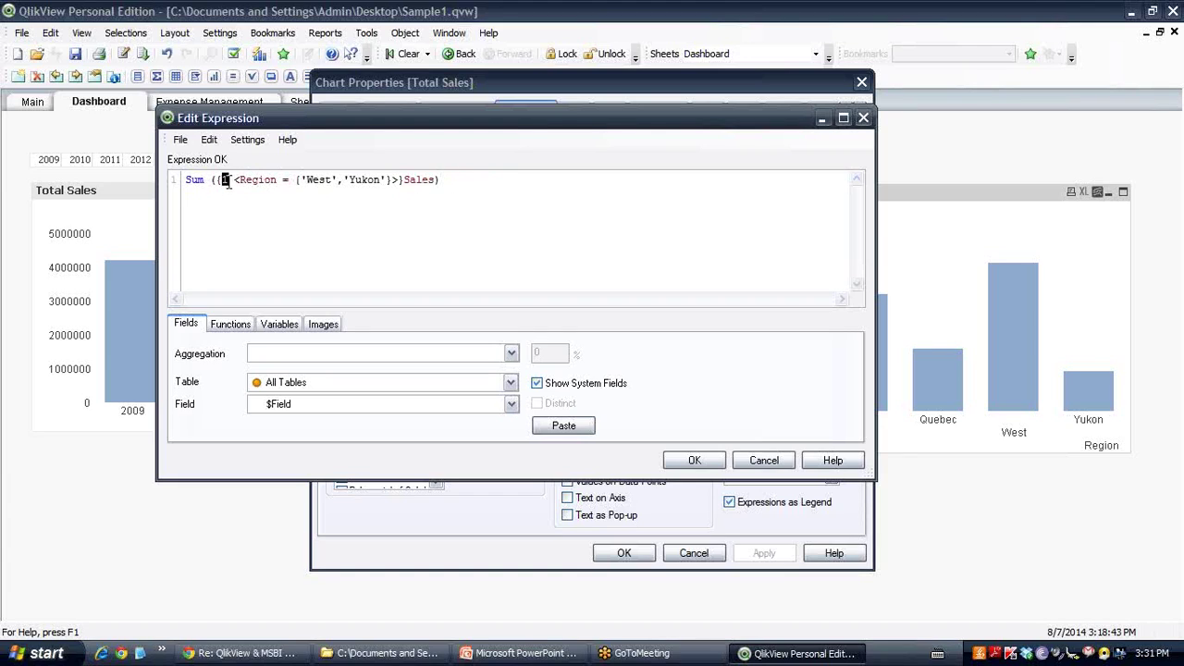
{"action": "left_click", "coordinate": [226, 181]}
Step: Apply the edited Total Sales expression to the Region chart
{"action": "left_click", "coordinate": [685, 464]}
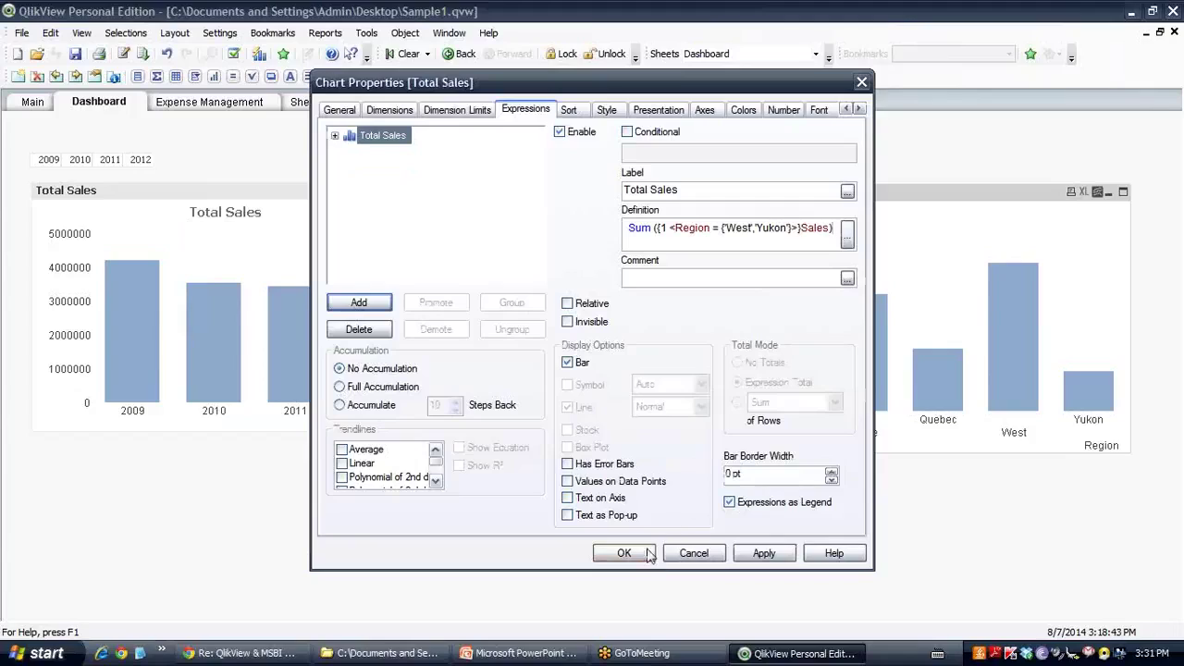
{"action": "left_click", "coordinate": [624, 554]}
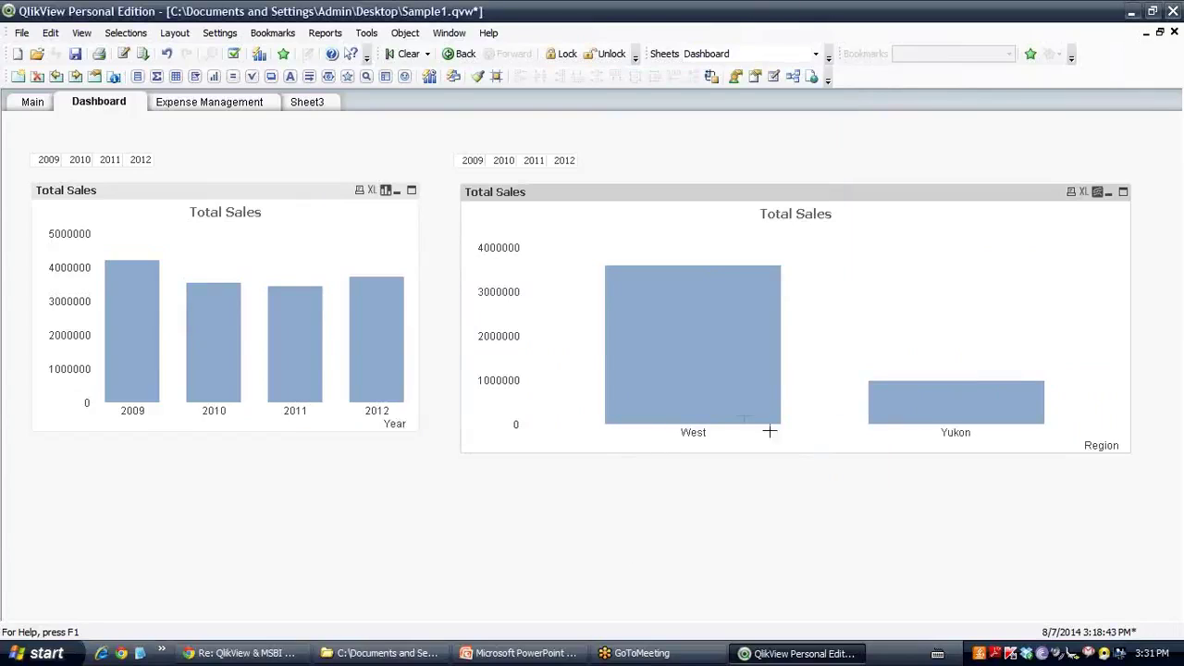
Step: Test the West and Yukon chart with 2010, 2012 and 2011 in the StateB year list box, and clear the selections
{"action": "mouse_move", "coordinate": [730, 371]}
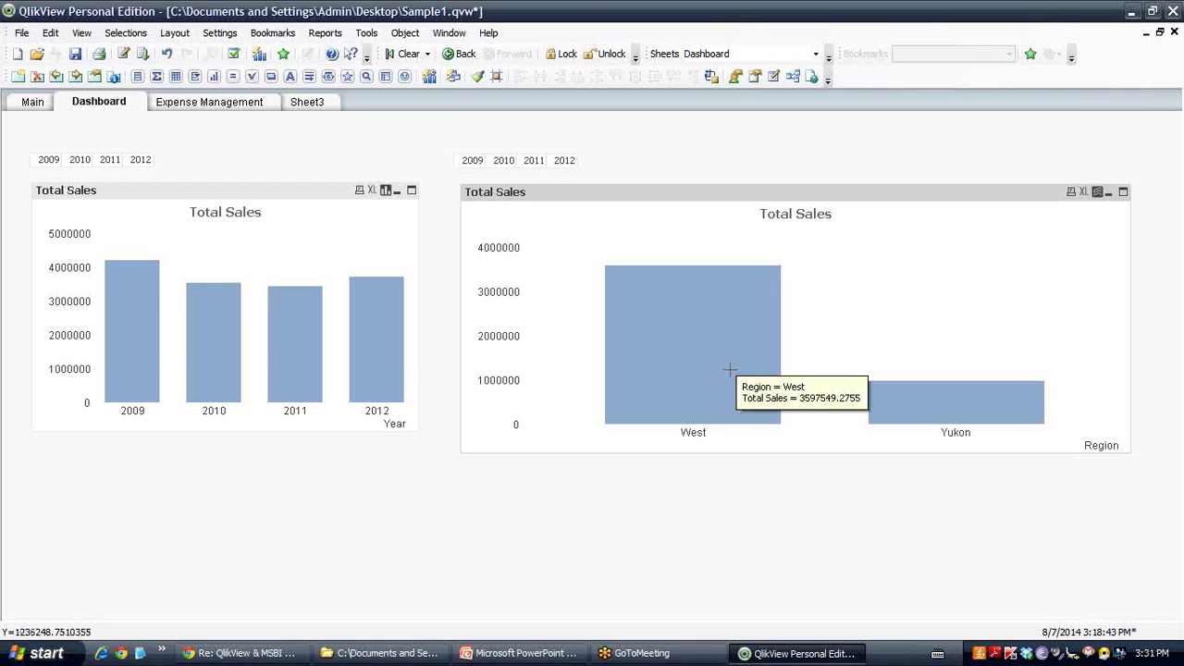
{"action": "left_click", "coordinate": [500, 162]}
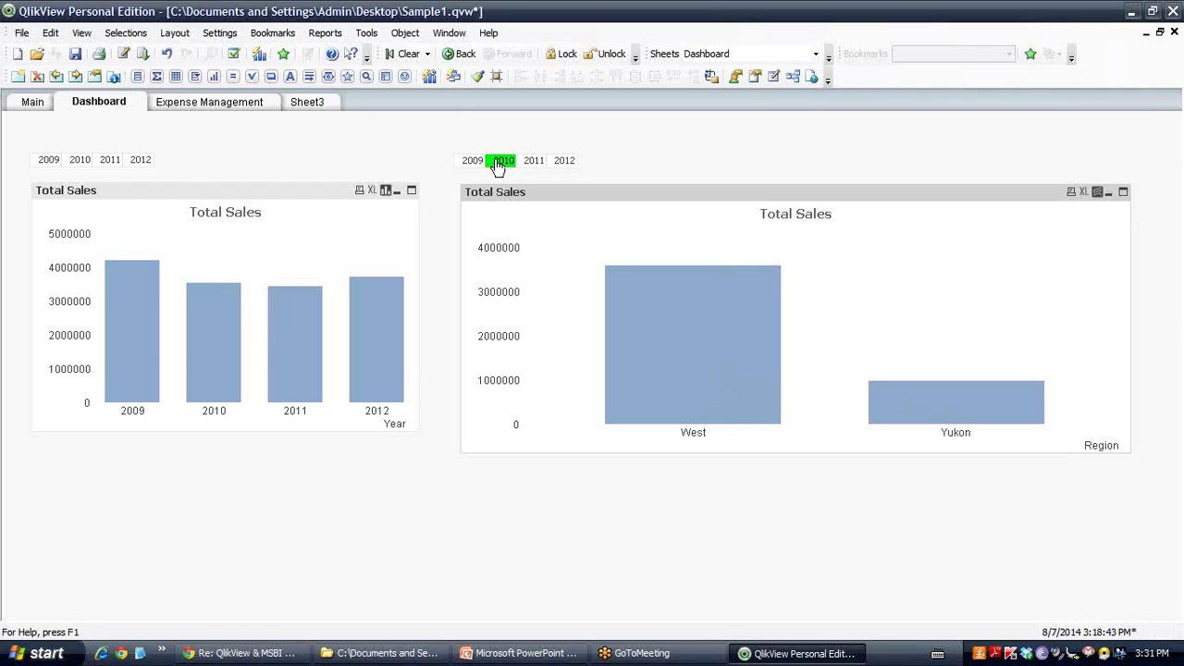
{"action": "left_click", "coordinate": [567, 161], "text": "ctrl"}
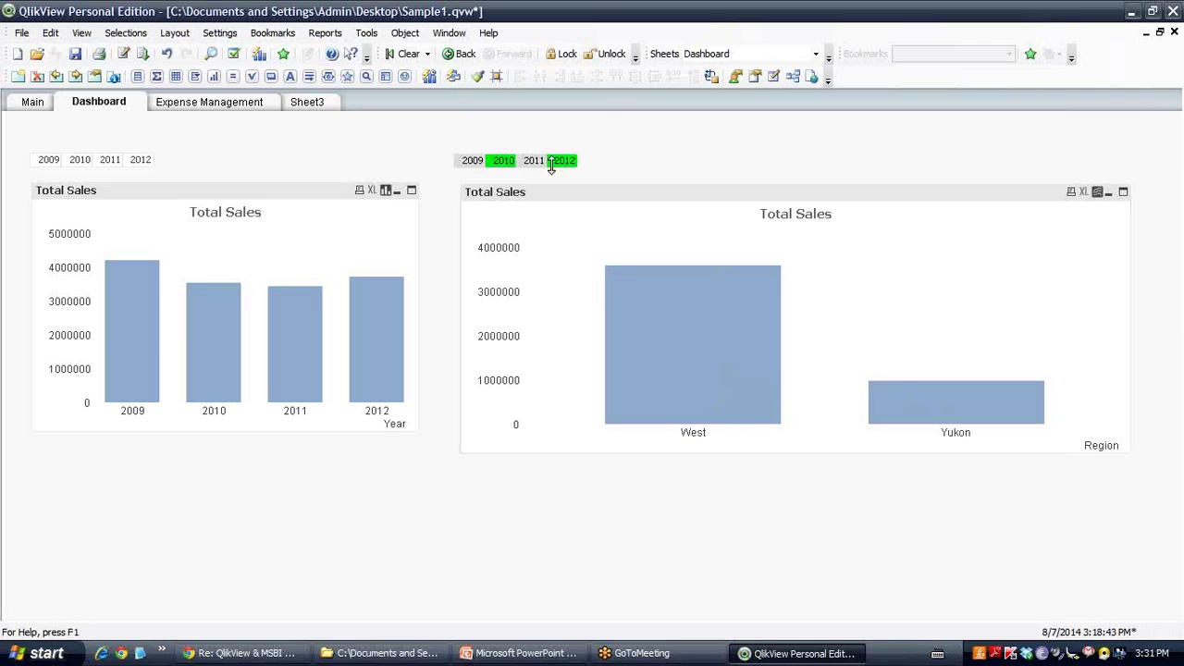
{"action": "left_click", "coordinate": [472, 163]}
{"action": "left_click", "coordinate": [514, 164]}
{"action": "left_click", "coordinate": [521, 163]}
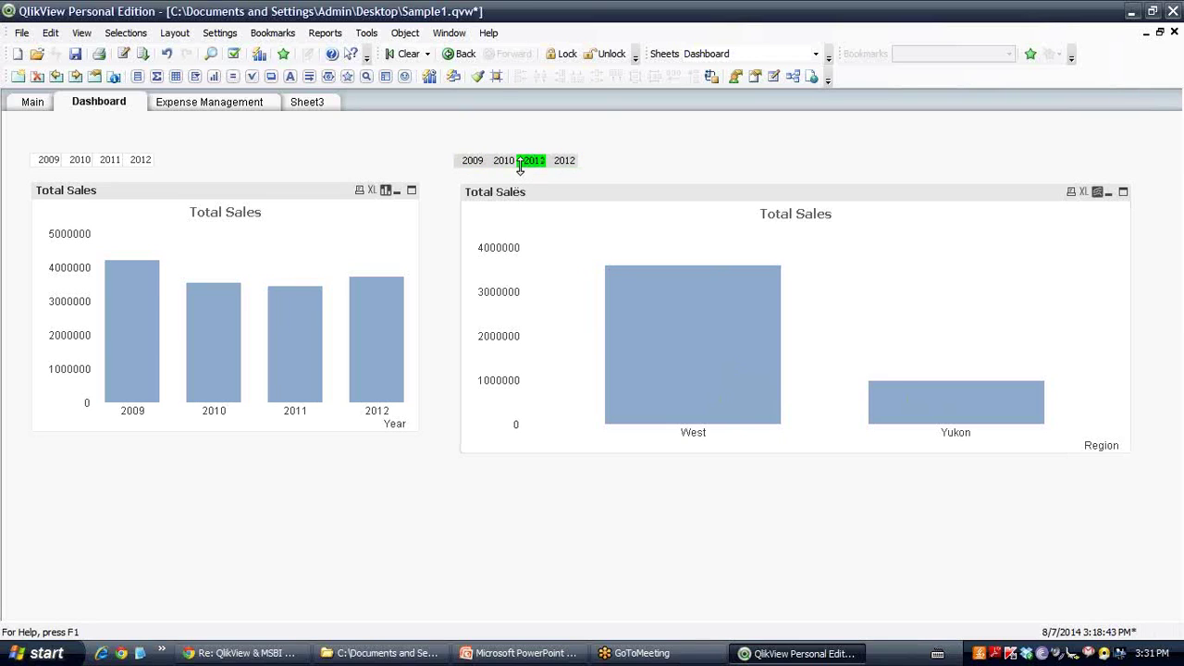
{"action": "left_click", "coordinate": [404, 53]}
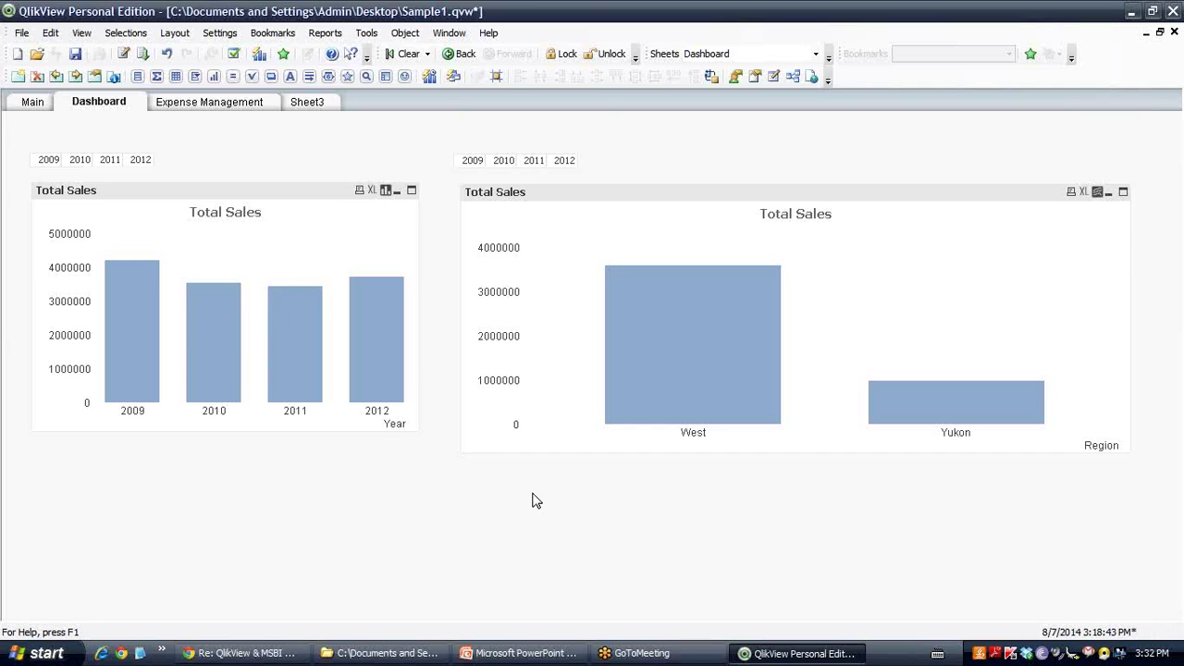
Step: Create a container on the Expense Management sheet that holds the Total Sales charts CH02 and CH03
{"action": "left_click", "coordinate": [238, 104]}
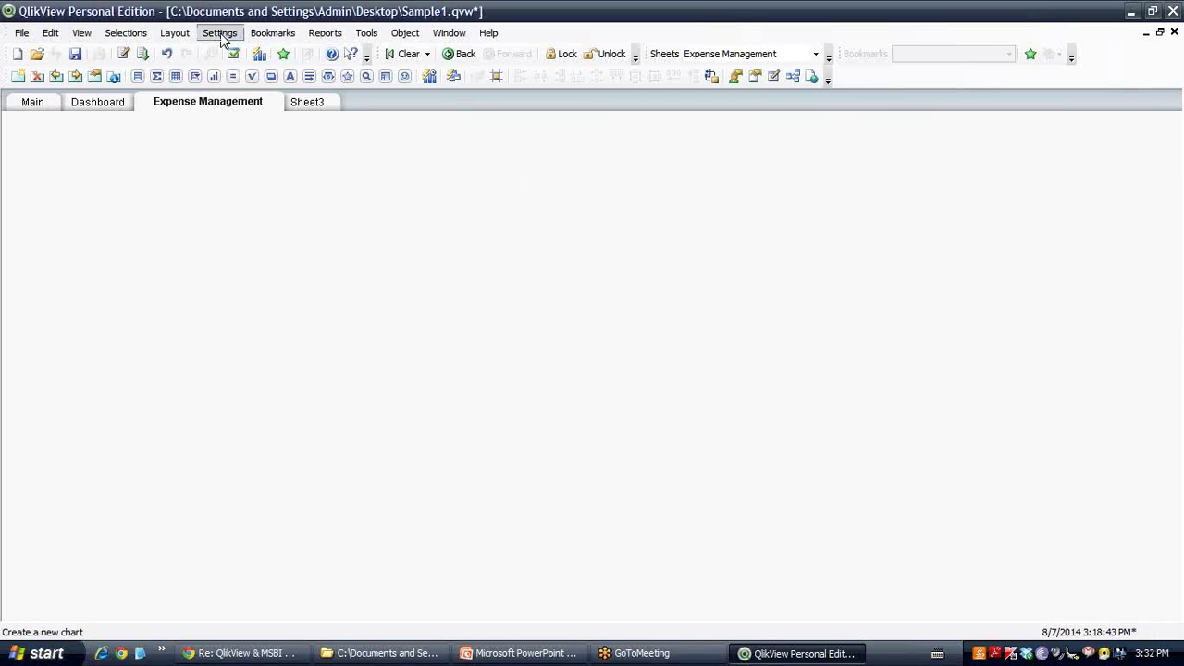
{"action": "right_click", "coordinate": [324, 209]}
{"action": "mouse_move", "coordinate": [421, 259]}
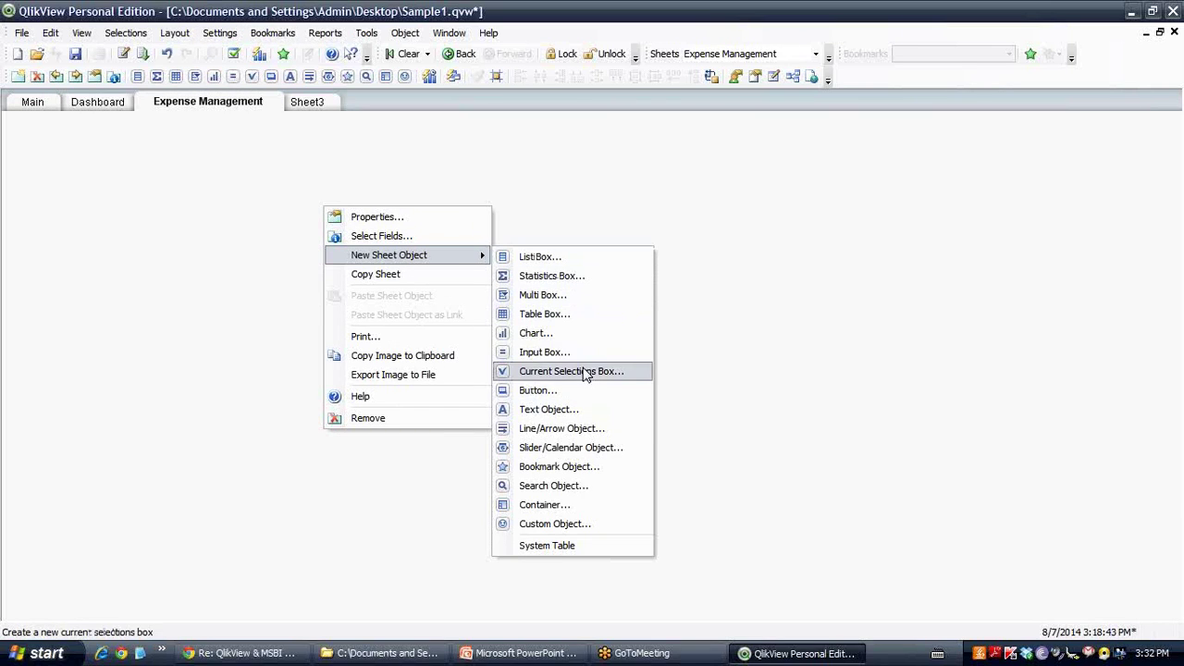
{"action": "left_click", "coordinate": [582, 504]}
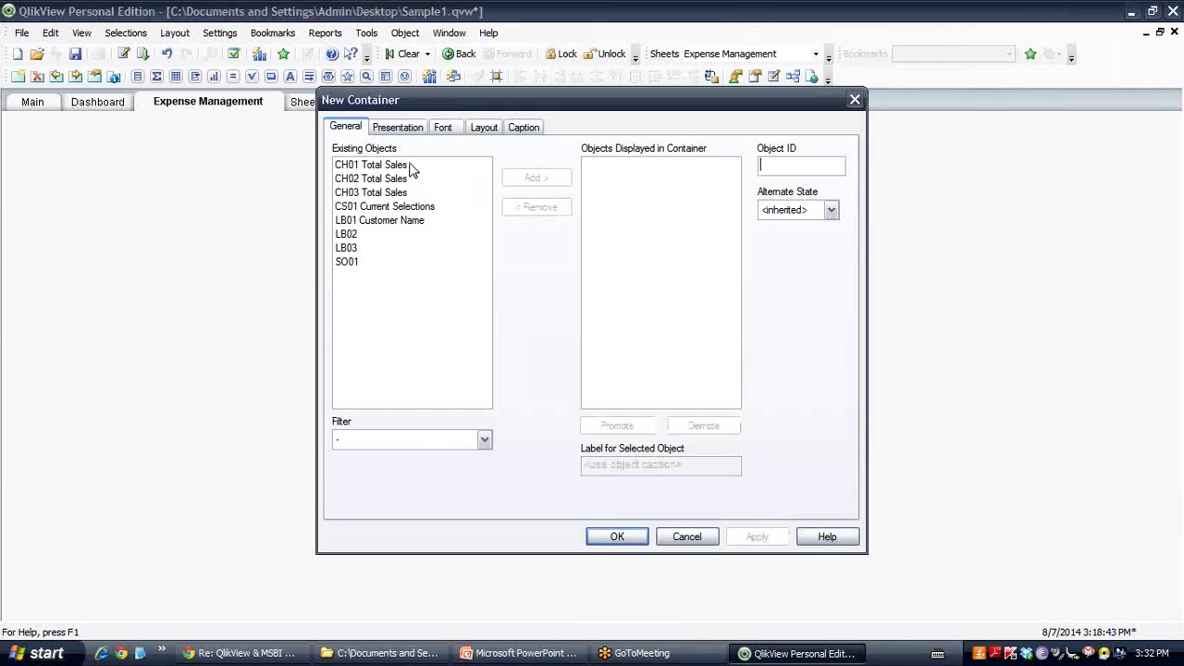
{"action": "left_click", "coordinate": [410, 180]}
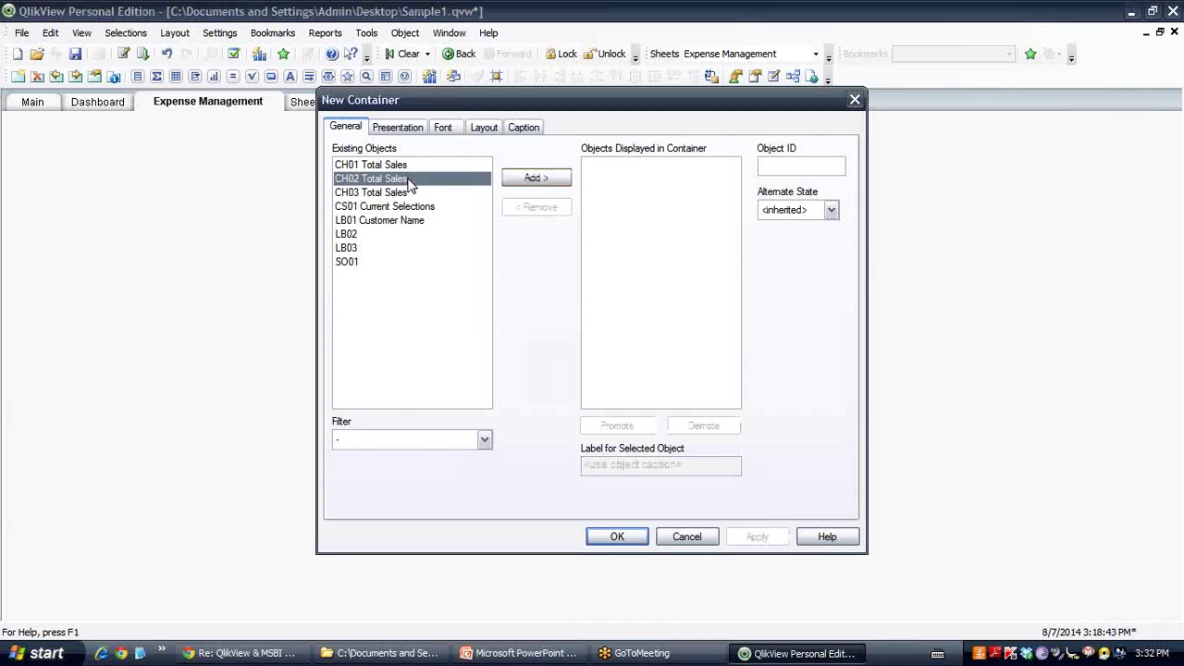
{"action": "left_click", "coordinate": [539, 179]}
{"action": "left_click", "coordinate": [395, 180]}
{"action": "left_click", "coordinate": [565, 178]}
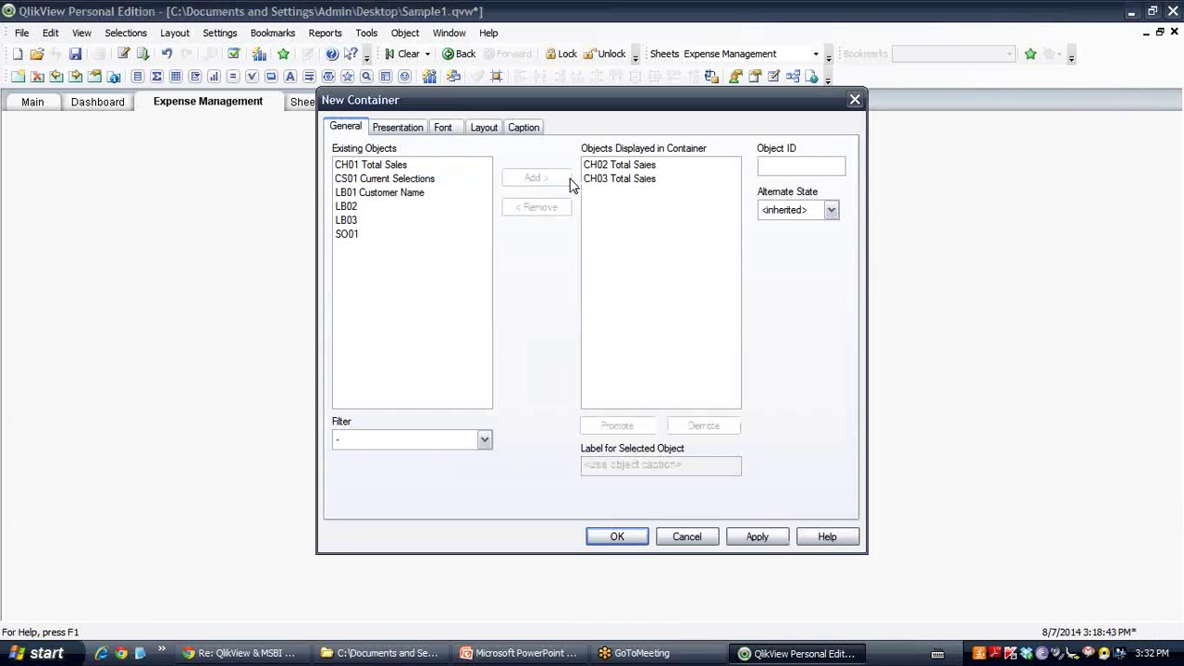
{"action": "left_click", "coordinate": [617, 537]}
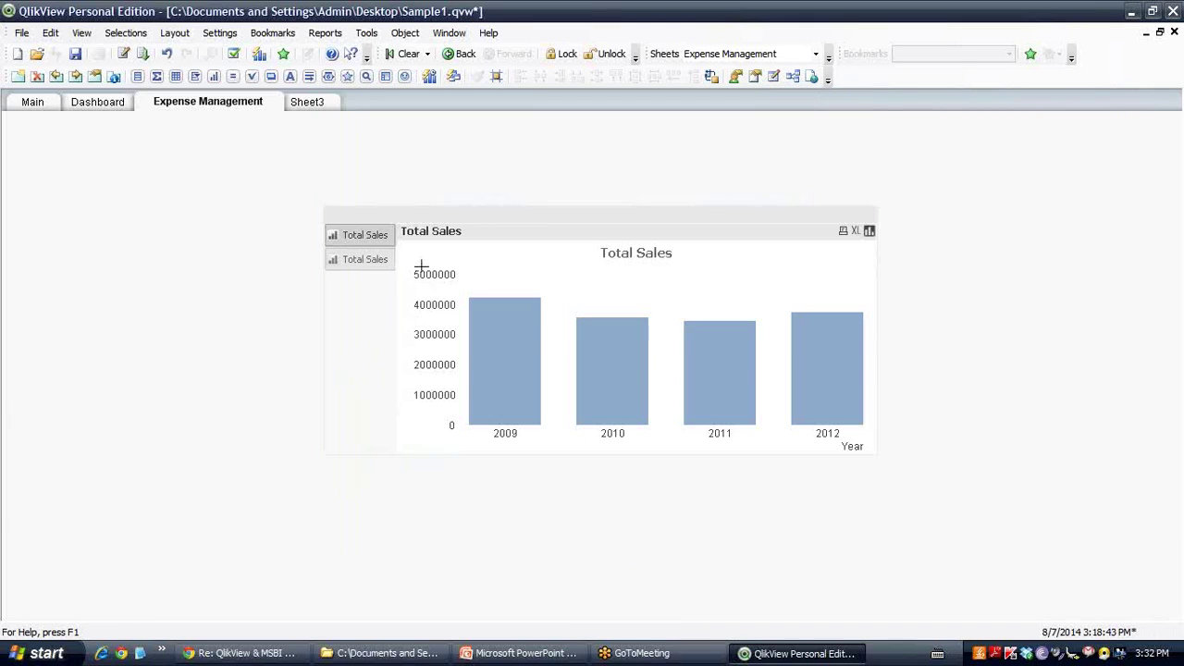
Step: Switch between the yearly and regional Total Sales charts inside the container
{"action": "left_click", "coordinate": [388, 262]}
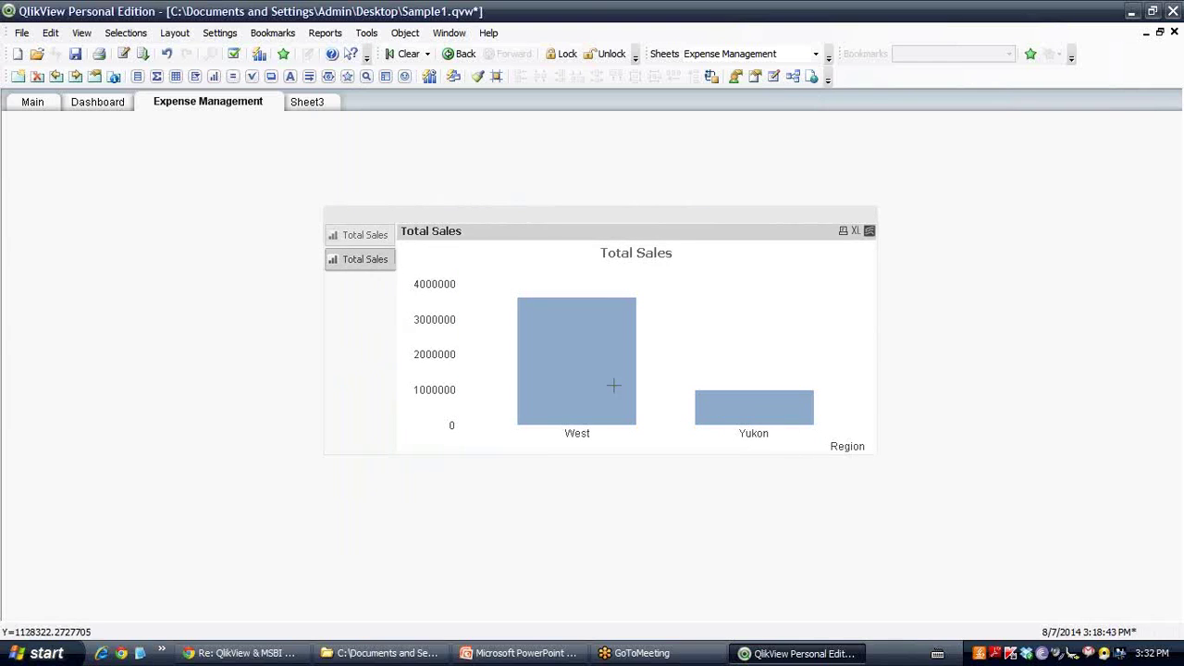
{"action": "left_click", "coordinate": [370, 237]}
{"action": "left_click", "coordinate": [391, 263]}
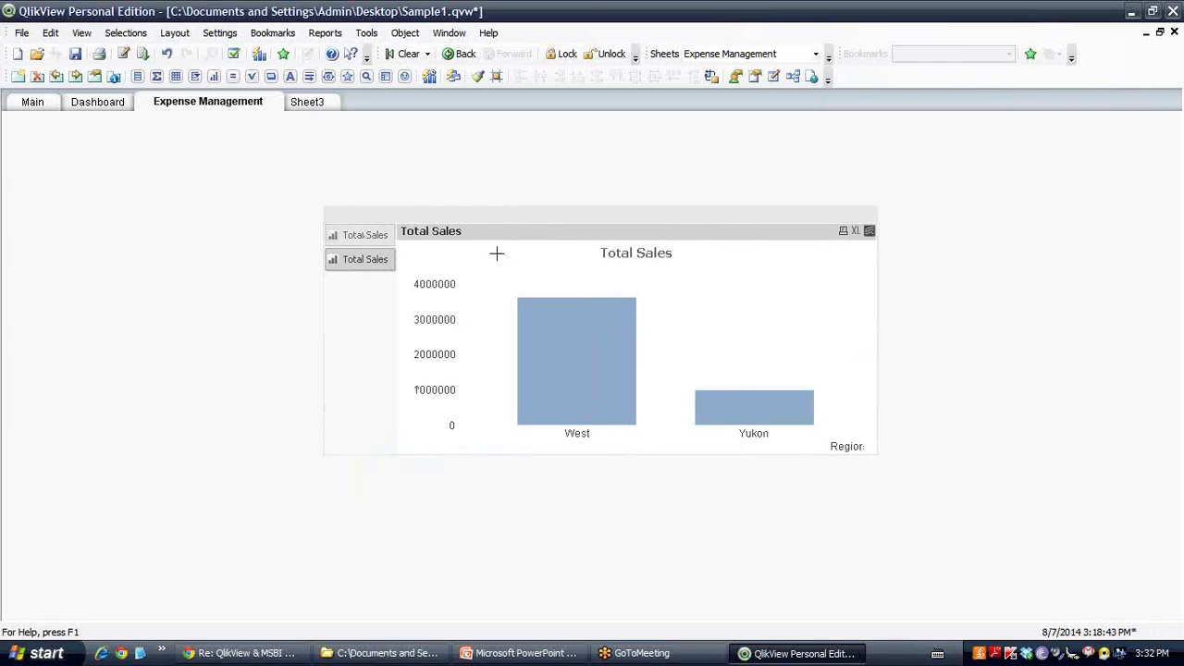
Step: Remove the set expression from the Region chart's Total Sales expression, leaving Sum (Sales), and switch the container to the yearly chart
{"action": "right_click", "coordinate": [582, 238]}
{"action": "left_click", "coordinate": [616, 244]}
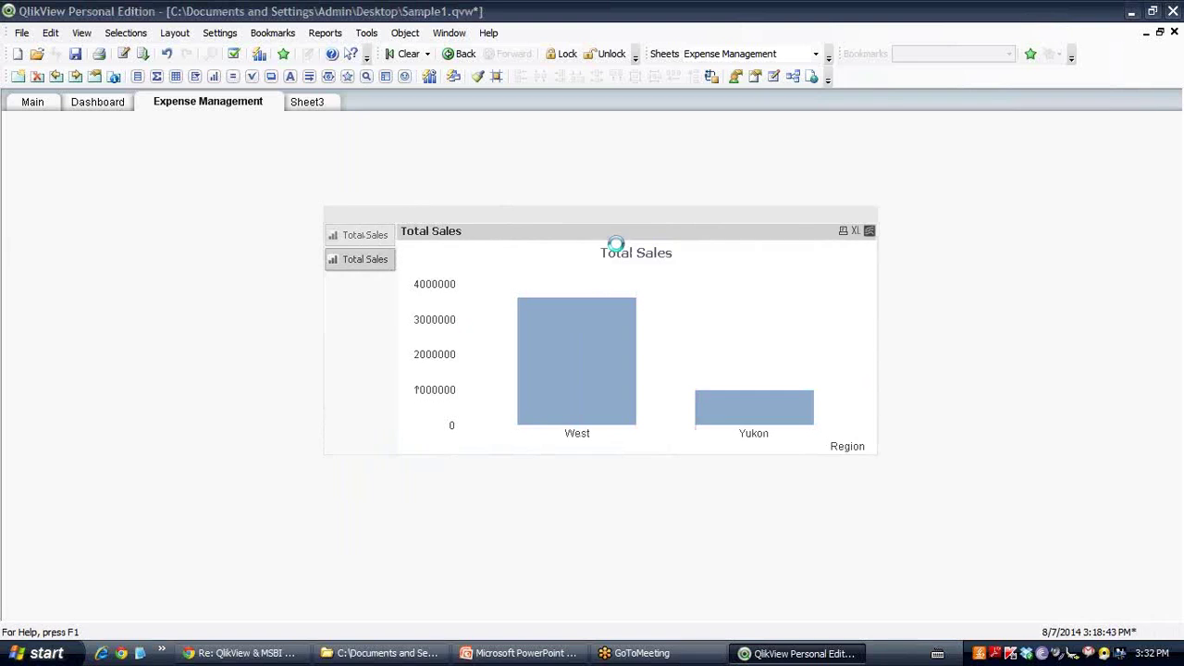
{"action": "left_click_drag", "start_coordinate": [657, 228], "coordinate": [801, 228]}
{"action": "key", "text": "Delete"}
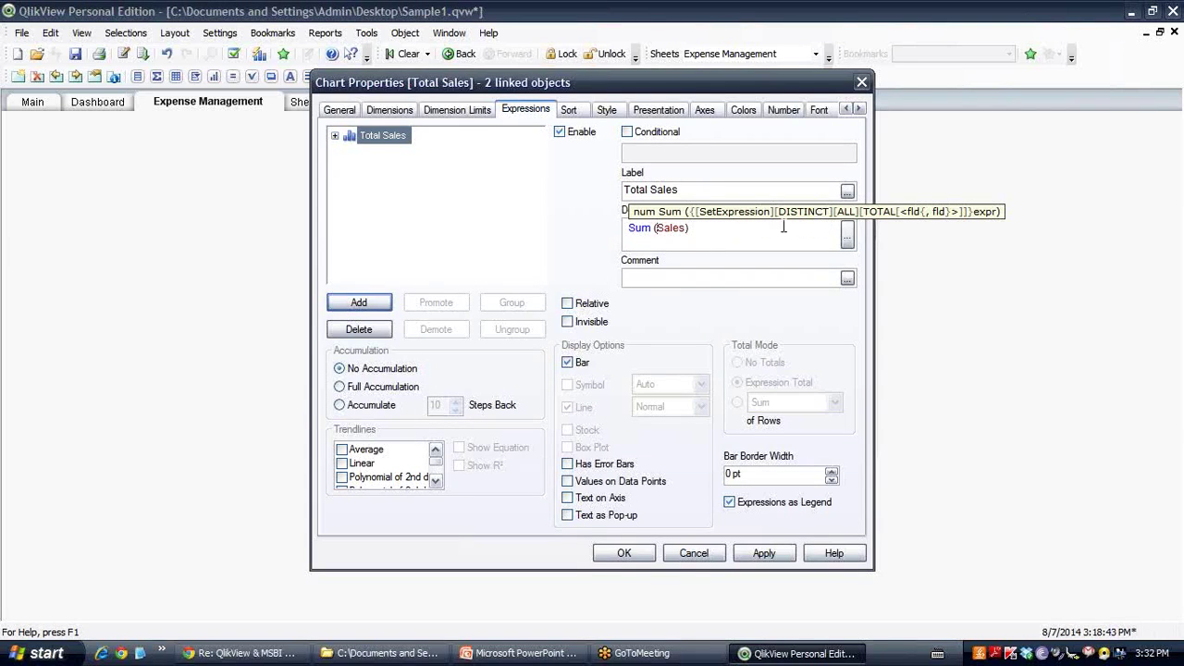
{"action": "left_click", "coordinate": [624, 552]}
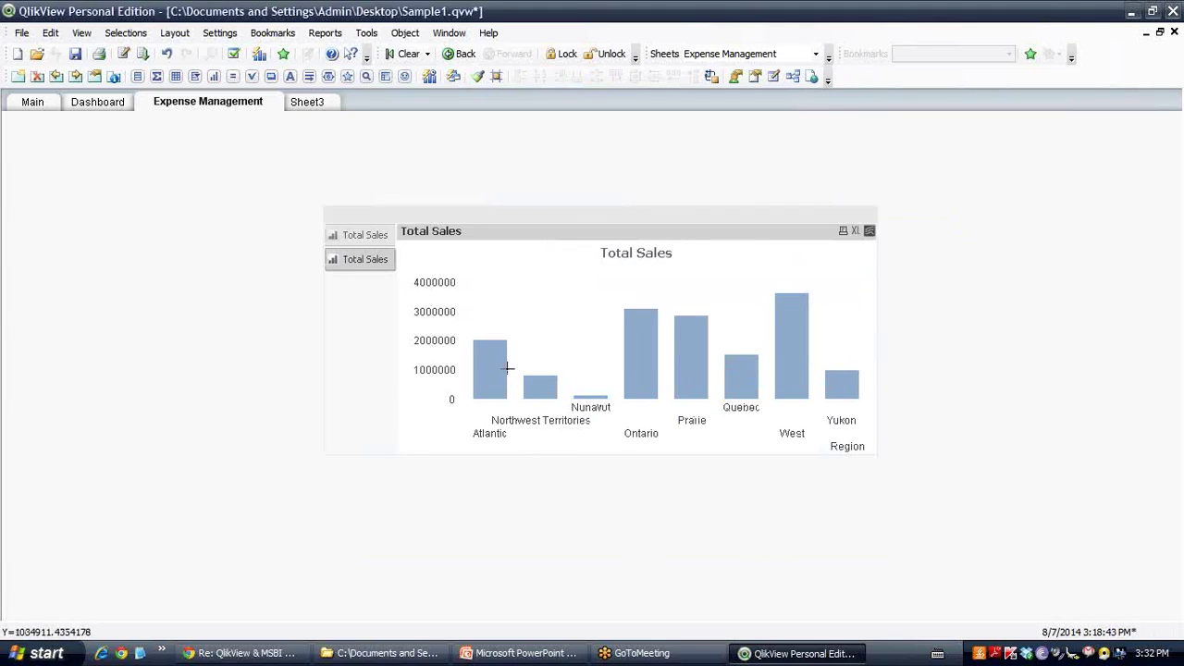
{"action": "mouse_move", "coordinate": [504, 369]}
{"action": "left_click", "coordinate": [378, 239]}
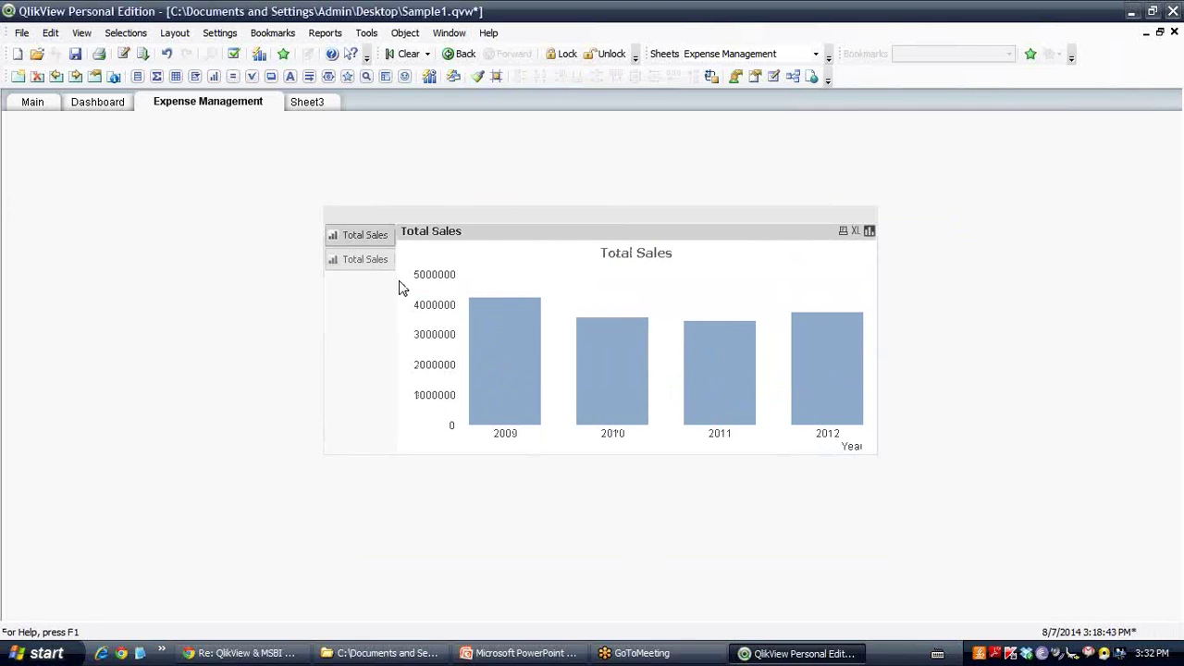
Step: Review the container type and tab appearance options in the container's presentation properties, and leave without changing them
{"action": "left_click_drag", "start_coordinate": [523, 224], "coordinate": [382, 191]}
{"action": "right_click", "coordinate": [382, 191]}
{"action": "left_click", "coordinate": [426, 196]}
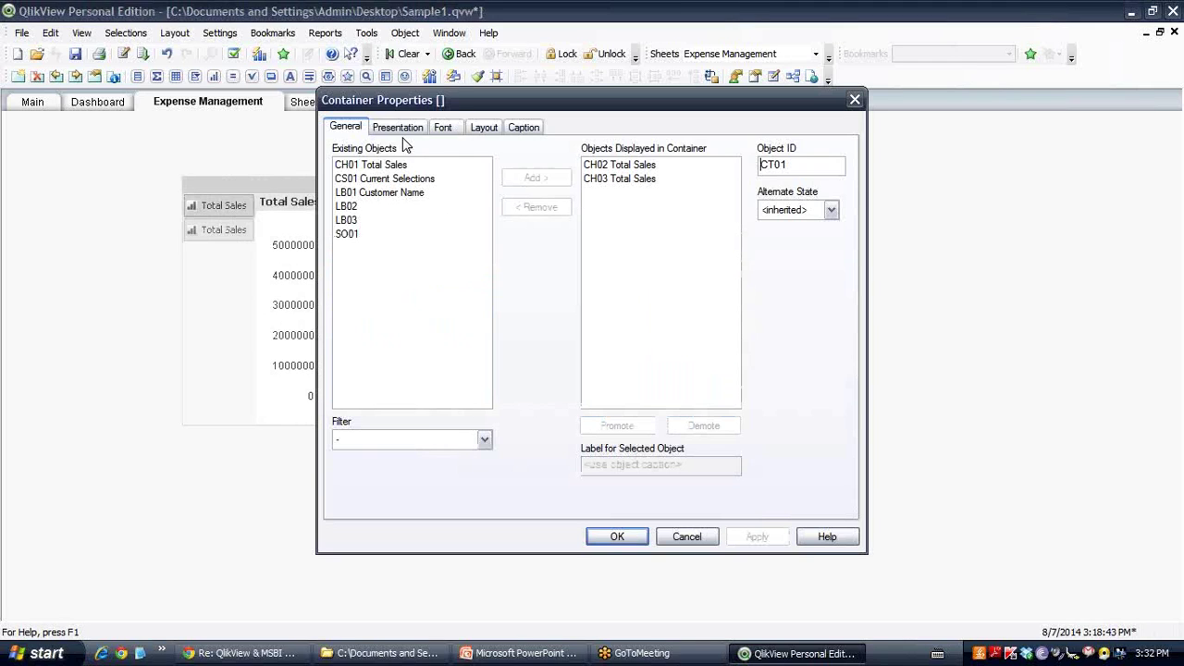
{"action": "left_click", "coordinate": [398, 130]}
{"action": "left_click", "coordinate": [418, 168]}
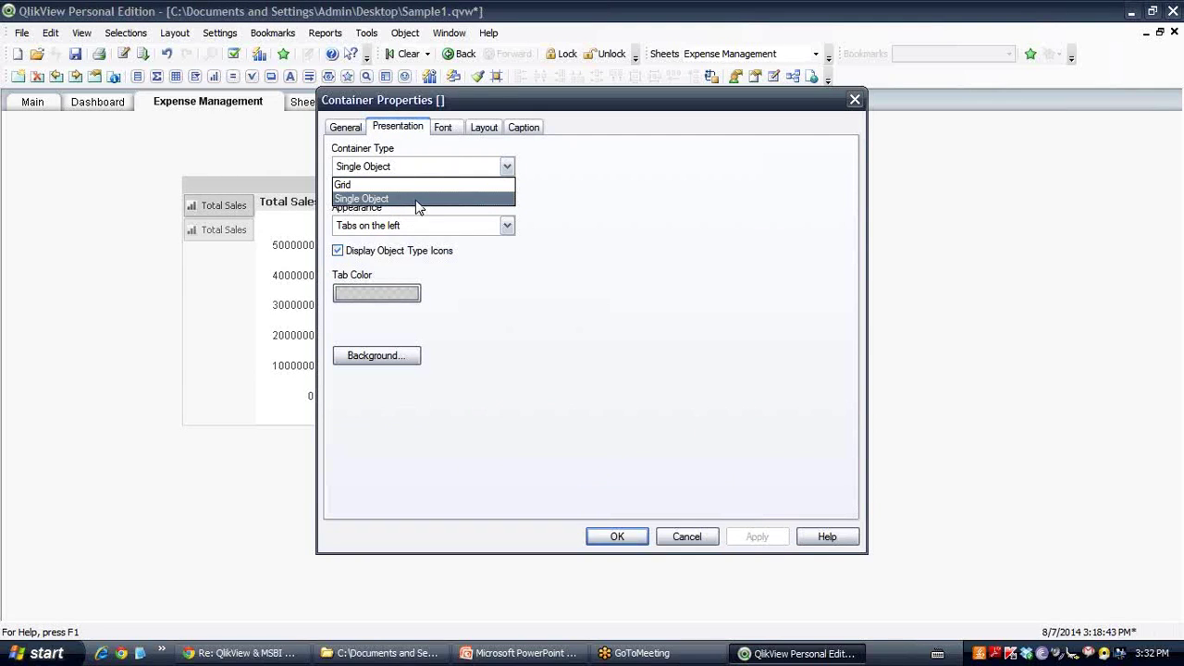
{"action": "left_click", "coordinate": [417, 201]}
{"action": "left_click", "coordinate": [412, 225]}
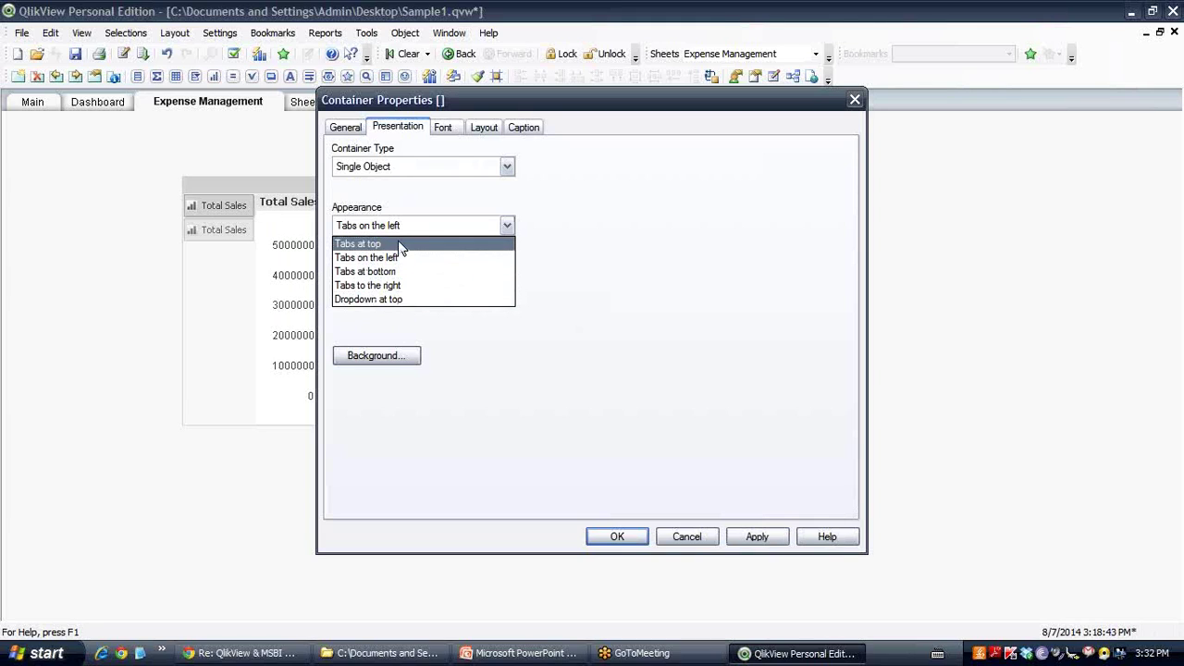
{"action": "left_click", "coordinate": [699, 542]}
{"action": "left_click", "coordinate": [698, 541]}
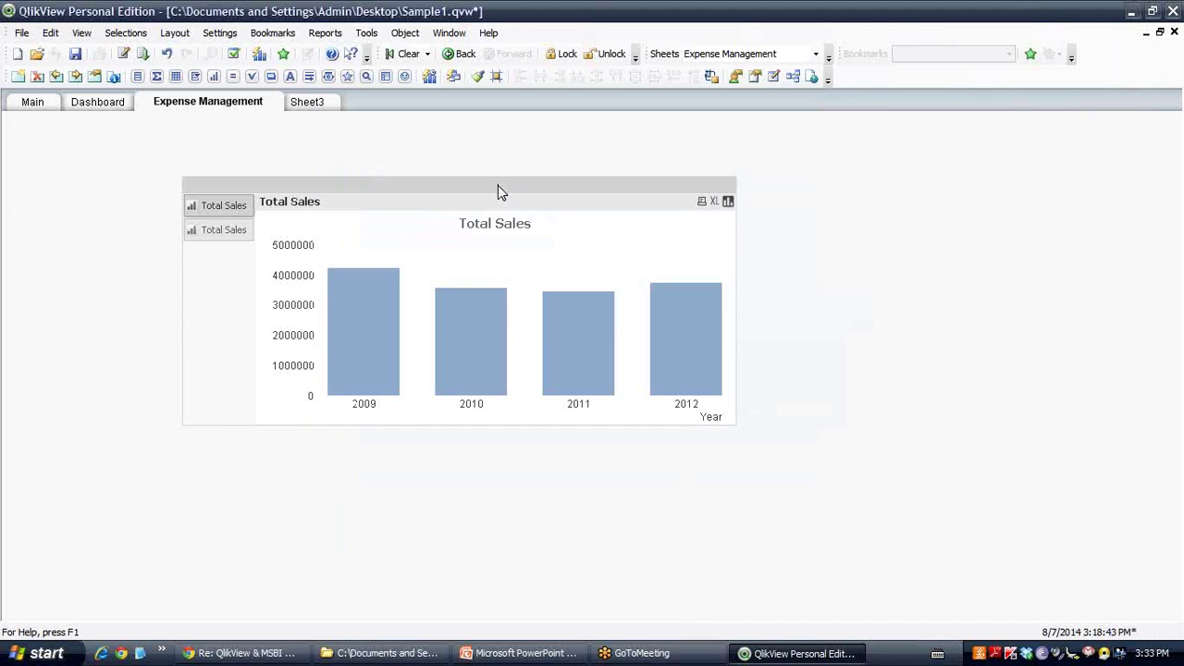
Step: Move the container to the upper-left area of the Expense Management sheet
{"action": "left_click_drag", "start_coordinate": [498, 183], "coordinate": [339, 140]}
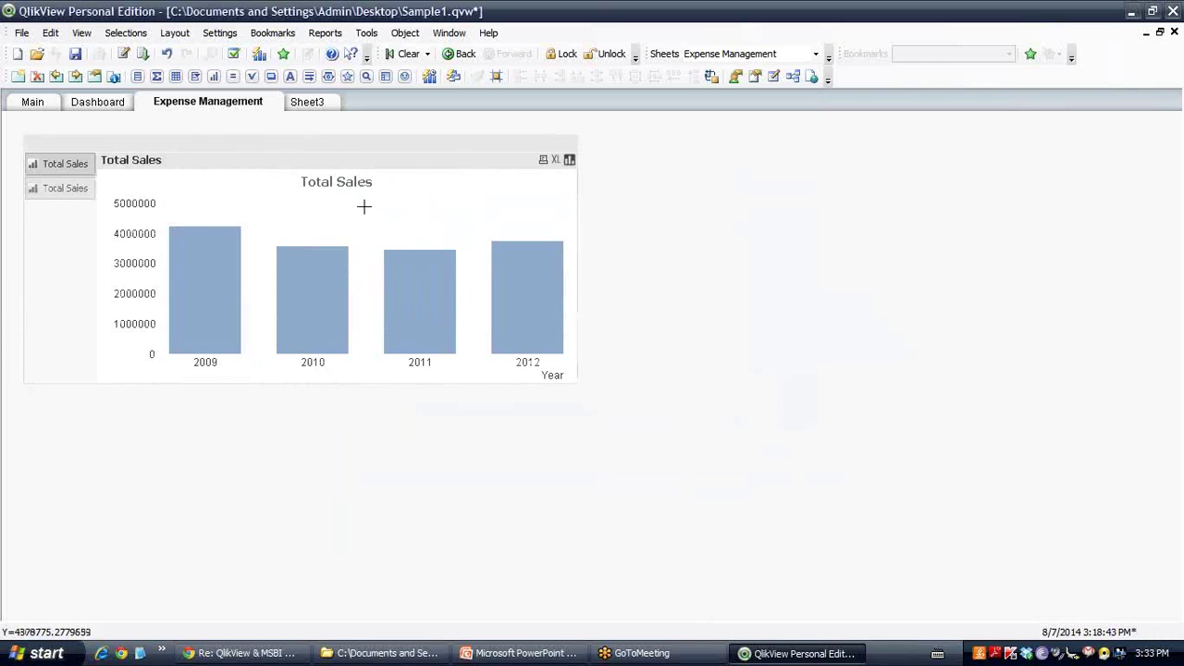
{"action": "right_click", "coordinate": [694, 191]}
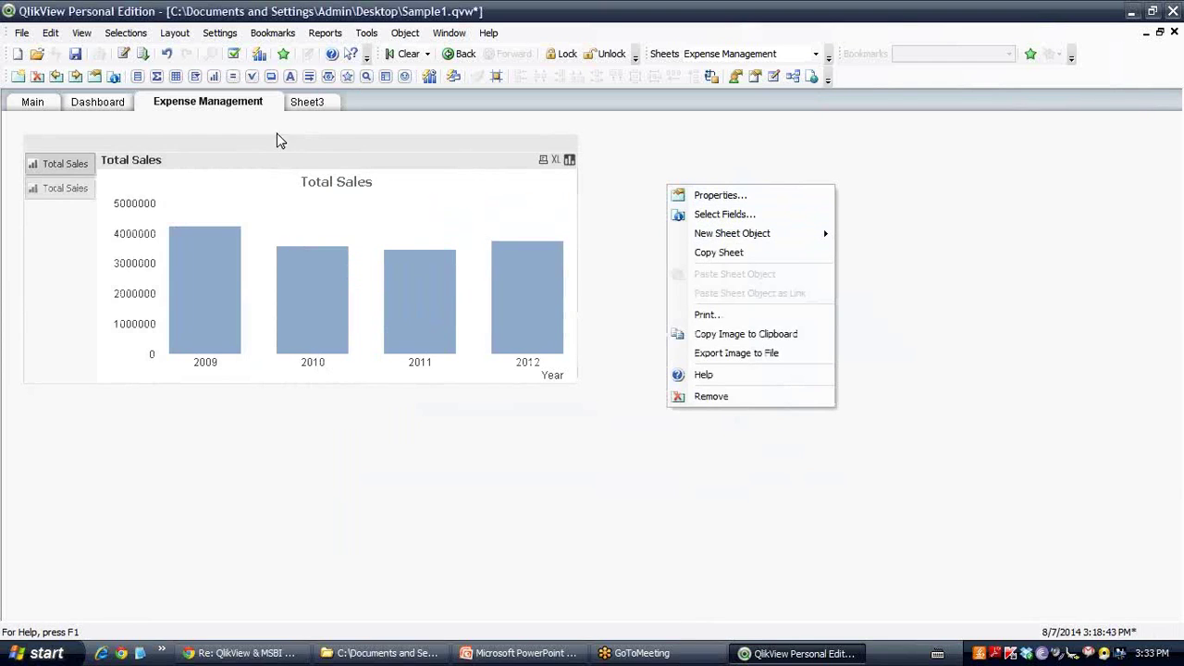
{"action": "key", "text": "Escape"}
Step: Copy the regional Total Sales chart from the Dashboard sheet to the Expense Management sheet and place it directly below the container
{"action": "left_click", "coordinate": [102, 103]}
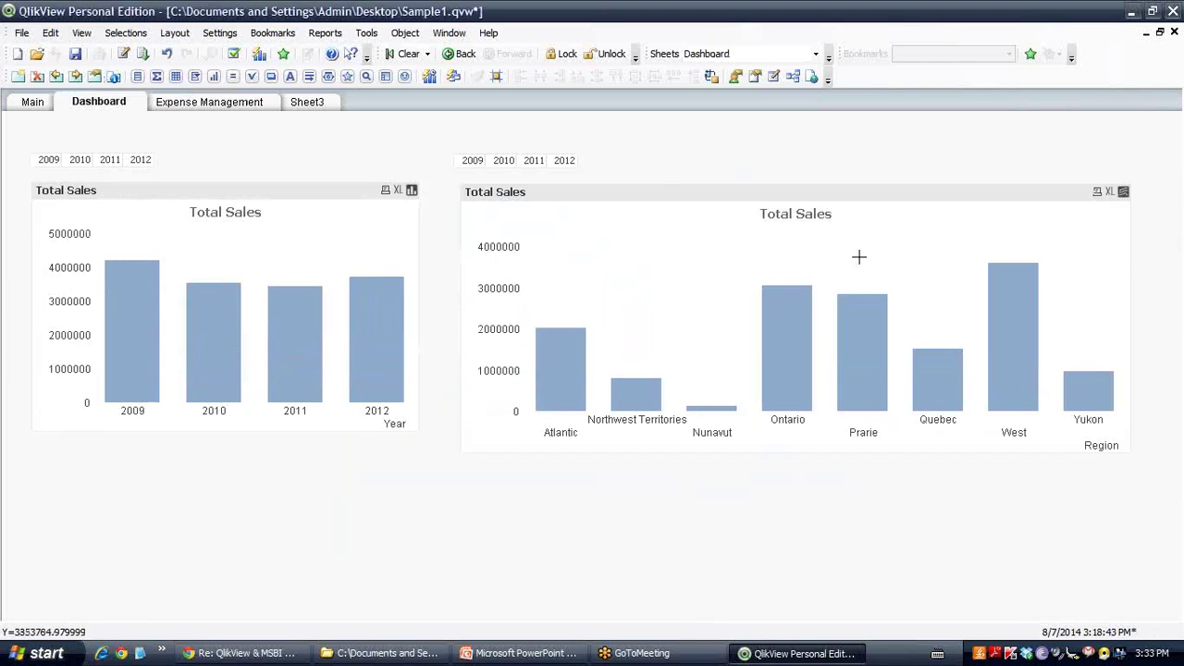
{"action": "right_click", "coordinate": [819, 201]}
{"action": "left_click", "coordinate": [682, 159]}
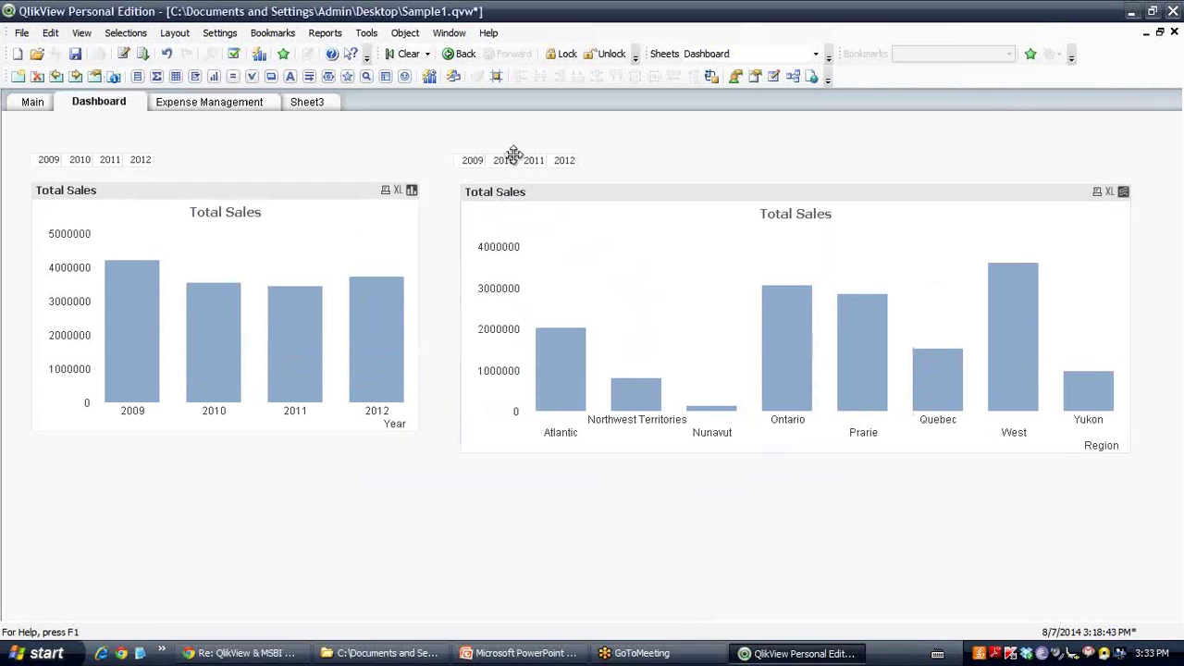
{"action": "right_click", "coordinate": [709, 192]}
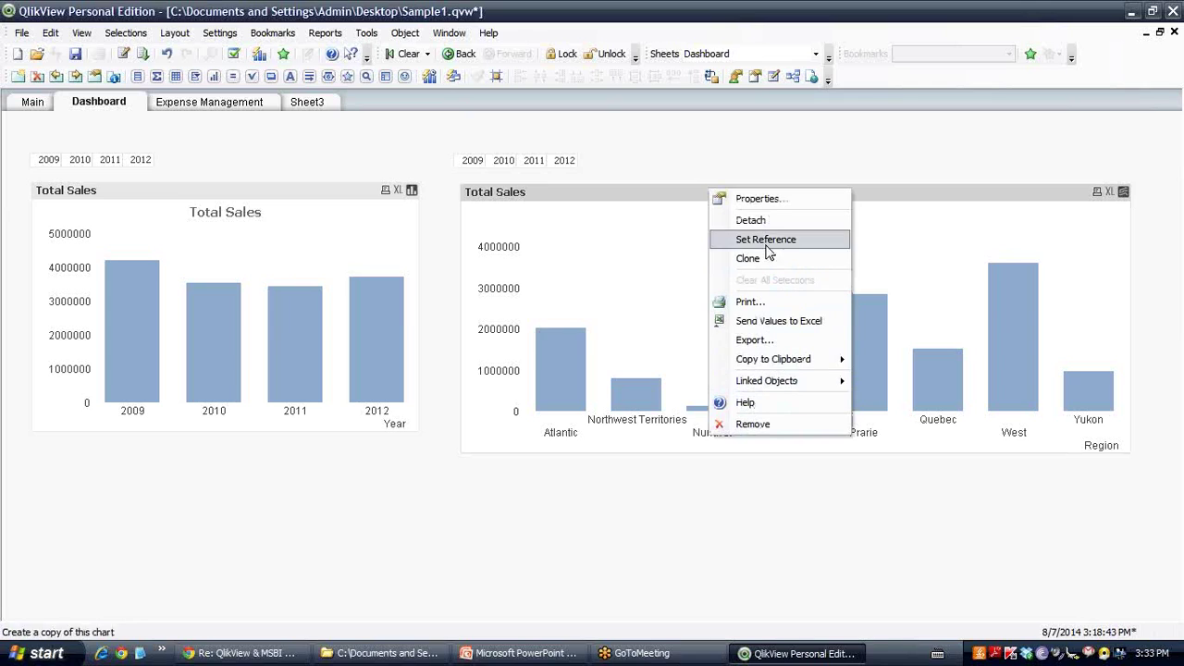
{"action": "left_click", "coordinate": [708, 163]}
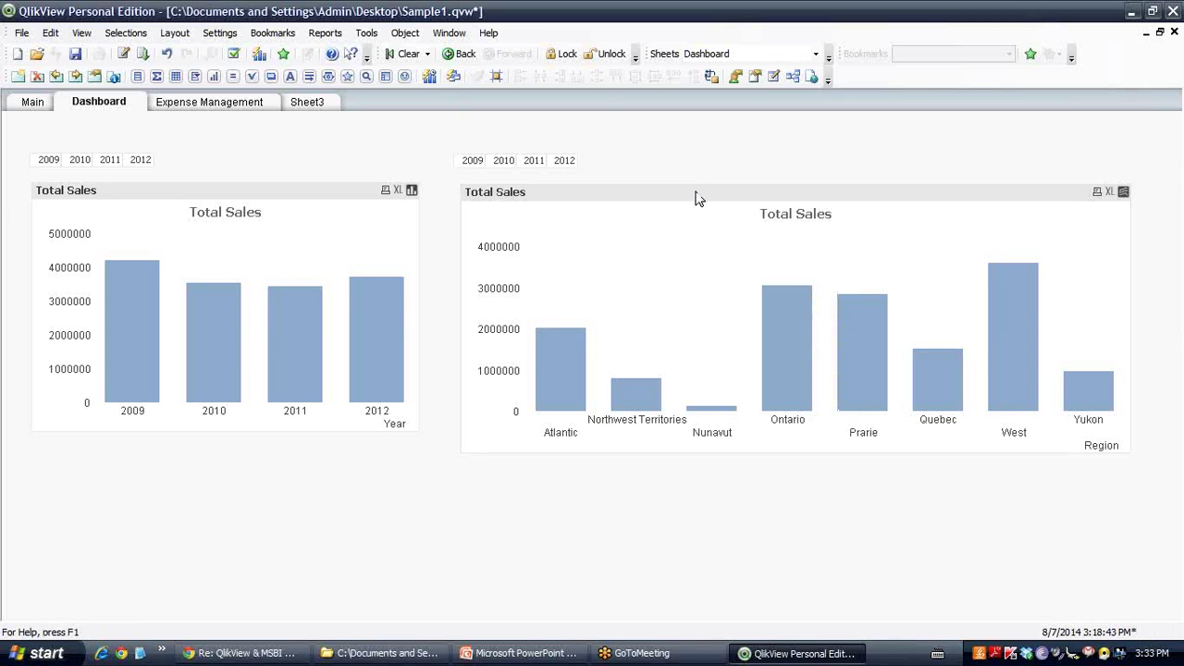
{"action": "left_click", "coordinate": [243, 108]}
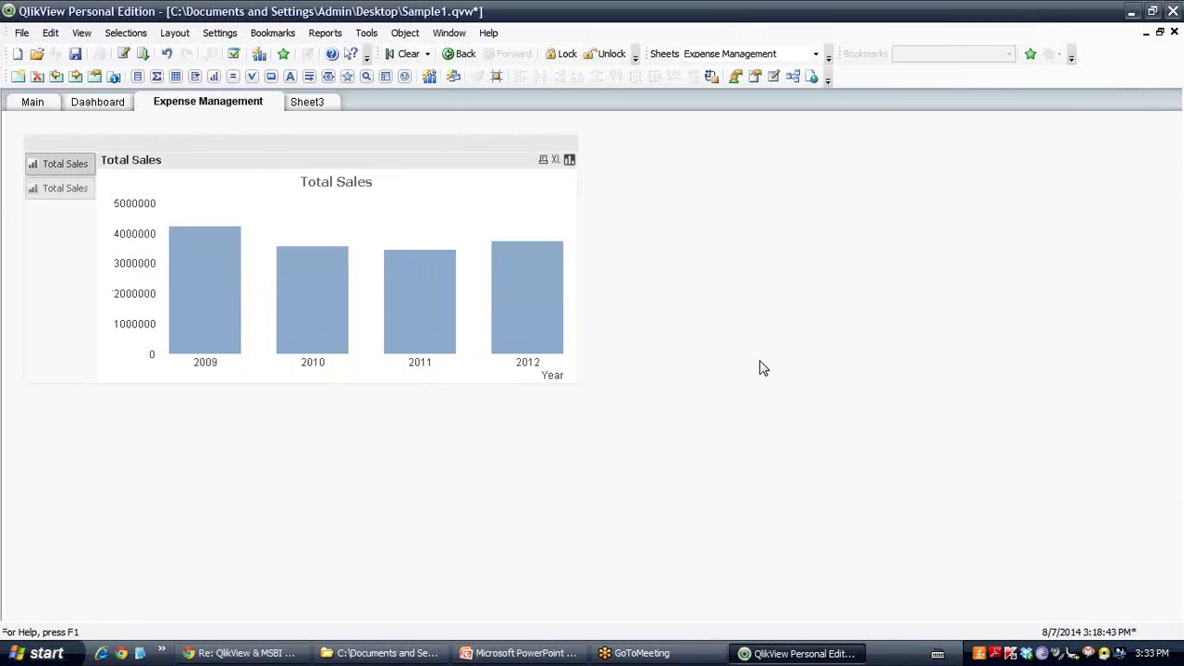
{"action": "key", "text": "ctrl+v"}
{"action": "left_click_drag", "start_coordinate": [745, 196], "coordinate": [307, 401]}
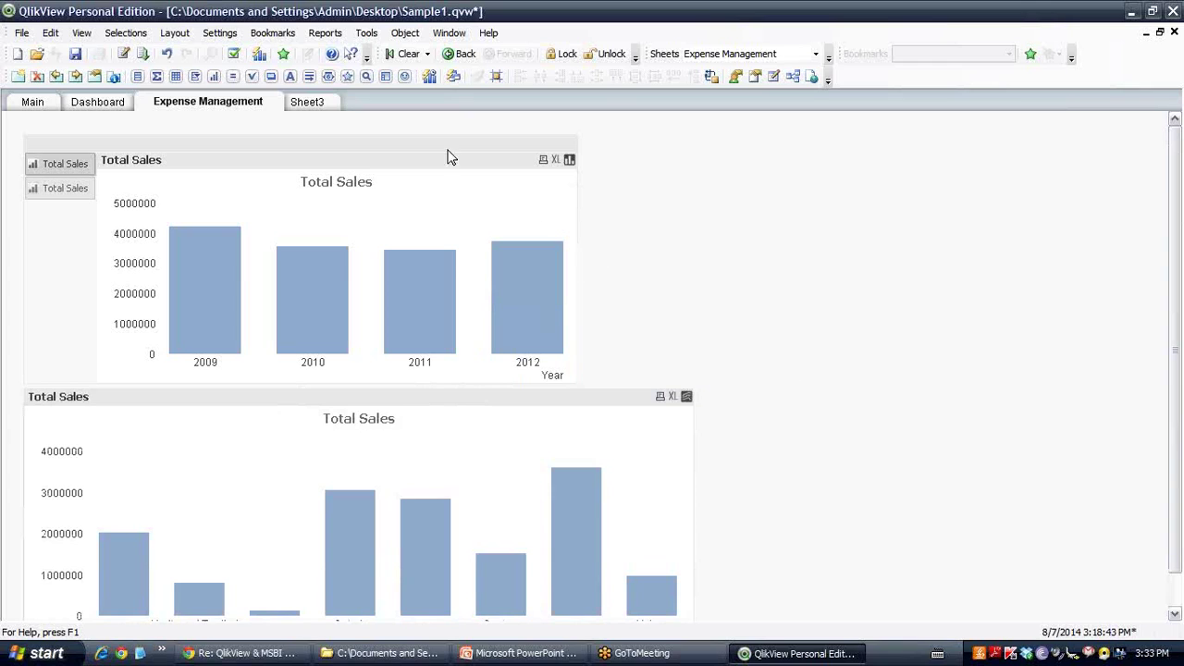
Step: Add a new button with the text Hide in the empty area beside the container
{"action": "right_click", "coordinate": [747, 181]}
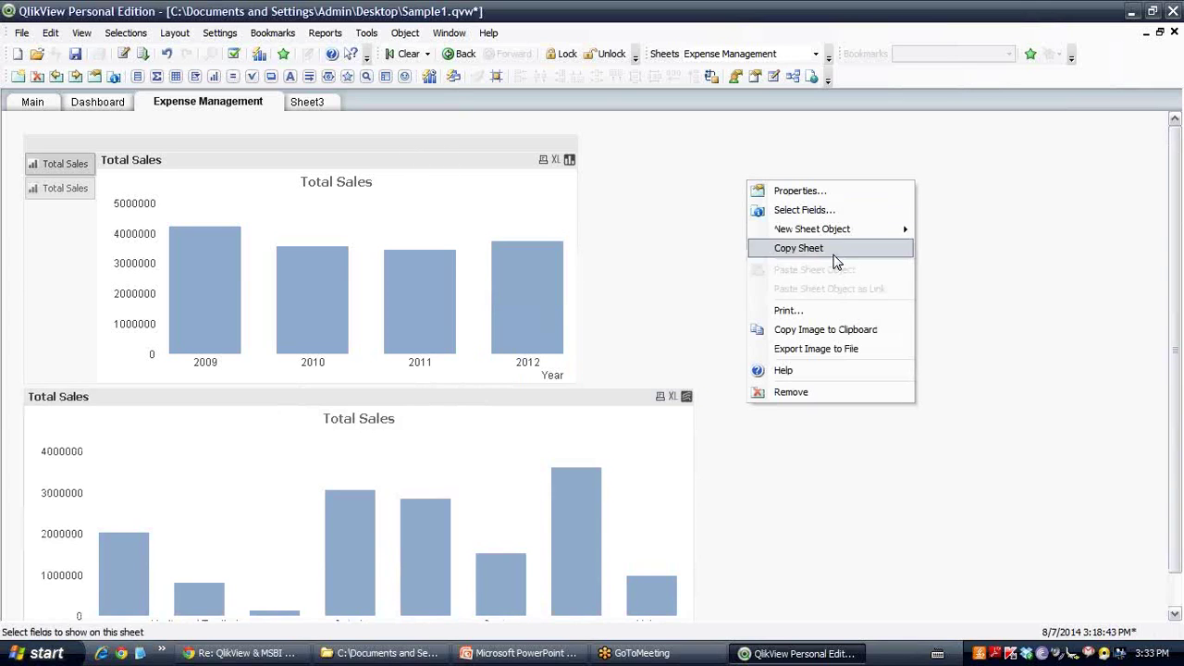
{"action": "mouse_move", "coordinate": [833, 229]}
{"action": "left_click", "coordinate": [961, 364]}
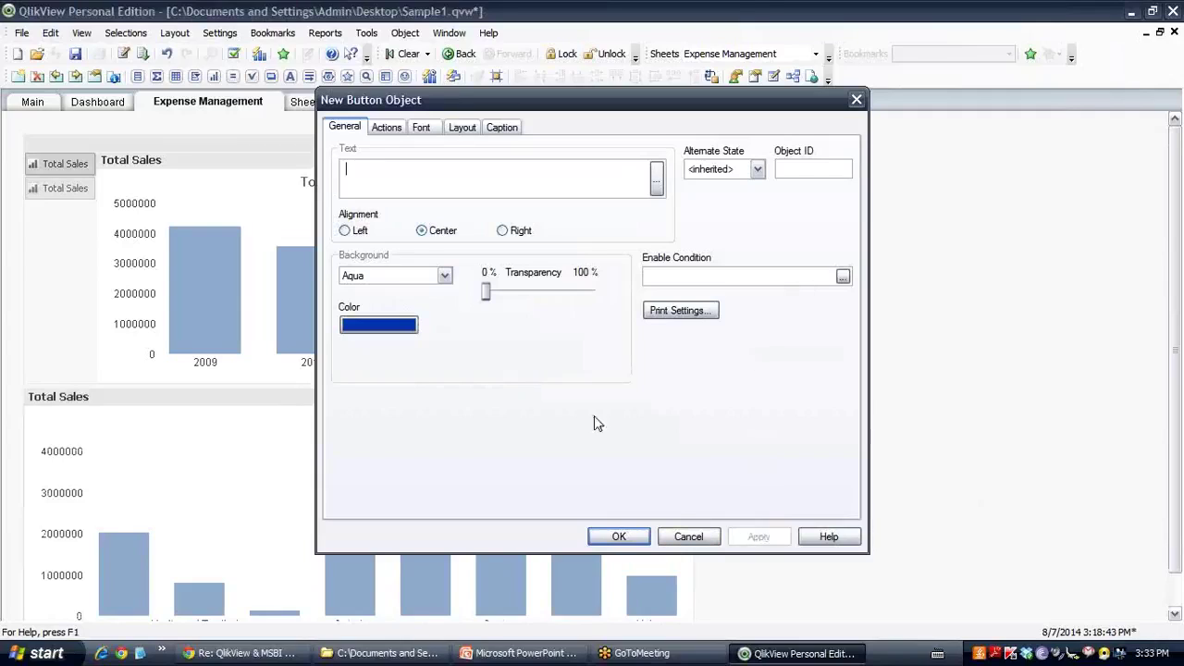
{"action": "type", "text": "Hide"}
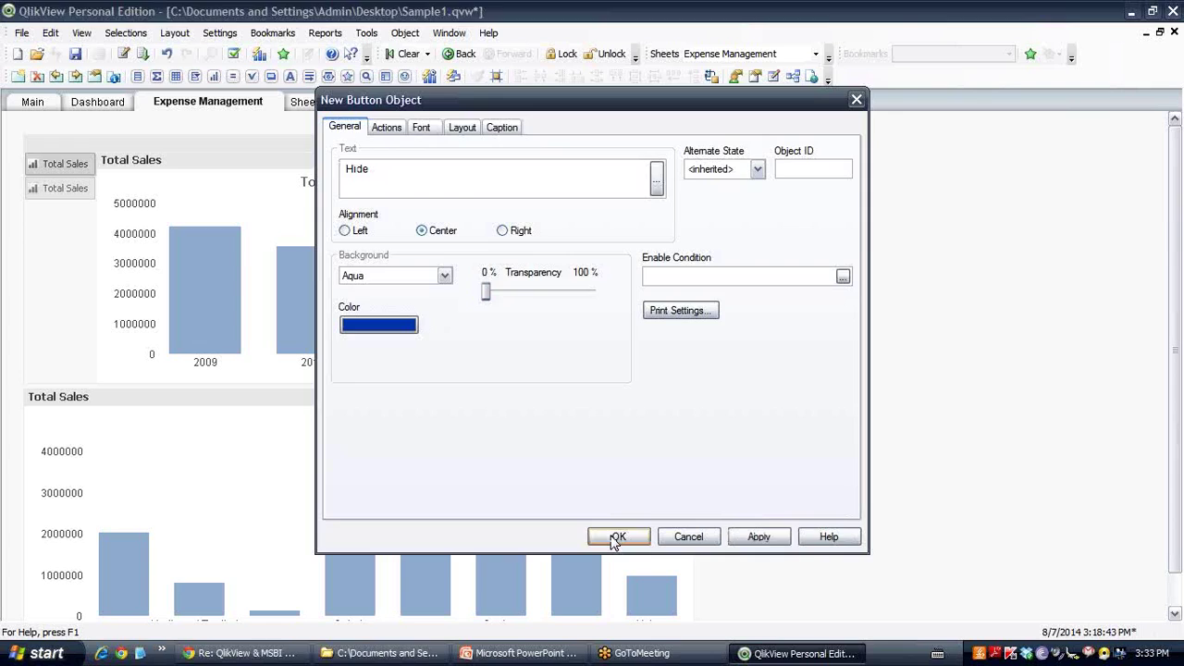
{"action": "left_click", "coordinate": [613, 538]}
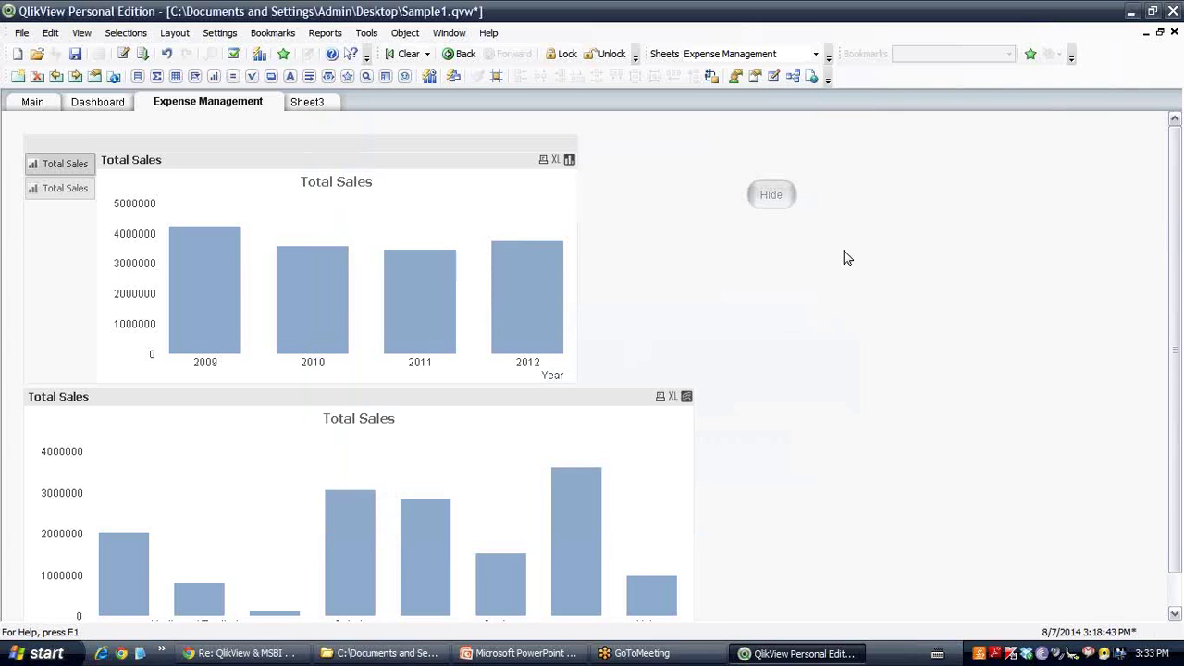
Step: Add a second button with the text Unhide and place it directly beside the Hide button
{"action": "right_click", "coordinate": [769, 255]}
{"action": "mouse_move", "coordinate": [874, 305]}
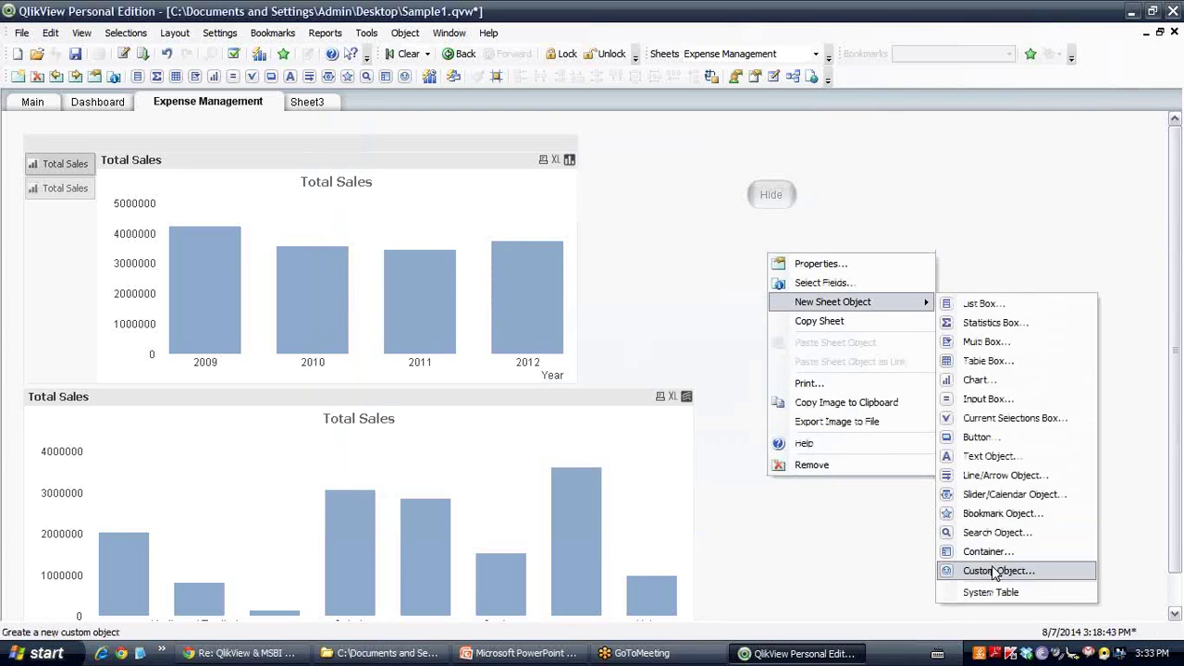
{"action": "left_click", "coordinate": [979, 438]}
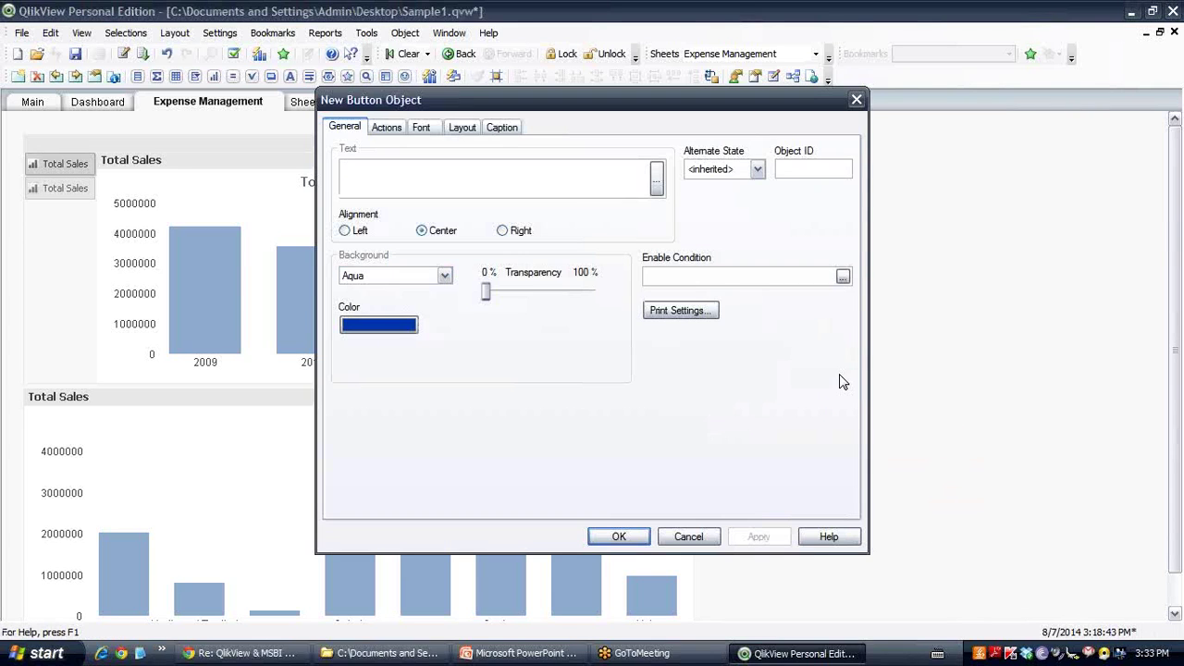
{"action": "type", "text": "Unhide"}
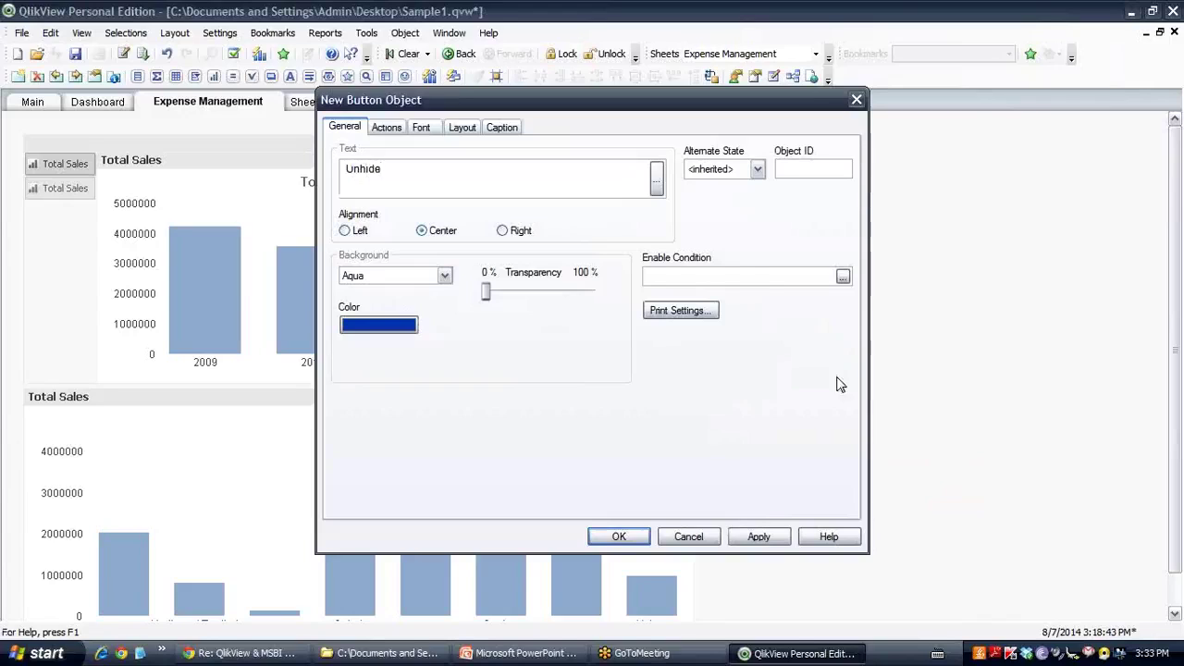
{"action": "left_click", "coordinate": [619, 537]}
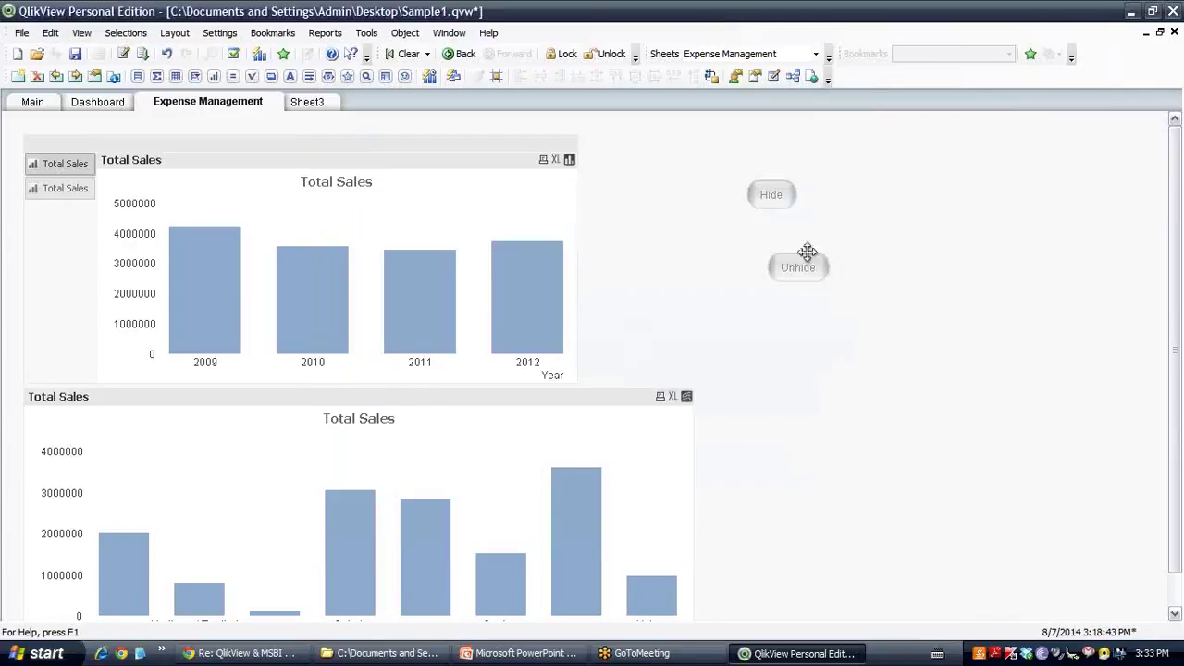
{"action": "left_click", "coordinate": [810, 253]}
{"action": "left_click_drag", "start_coordinate": [810, 252], "coordinate": [848, 179]}
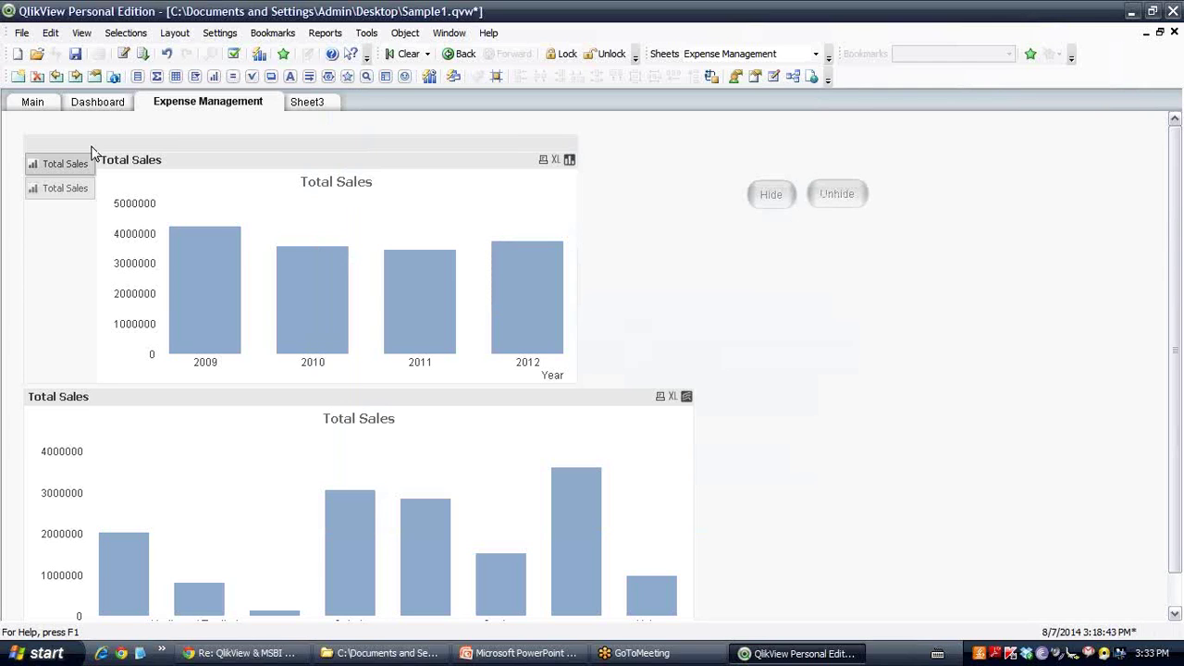
Step: Create a document variable named vShowChart with the definition 0
{"action": "left_click", "coordinate": [219, 33]}
{"action": "left_click", "coordinate": [282, 109]}
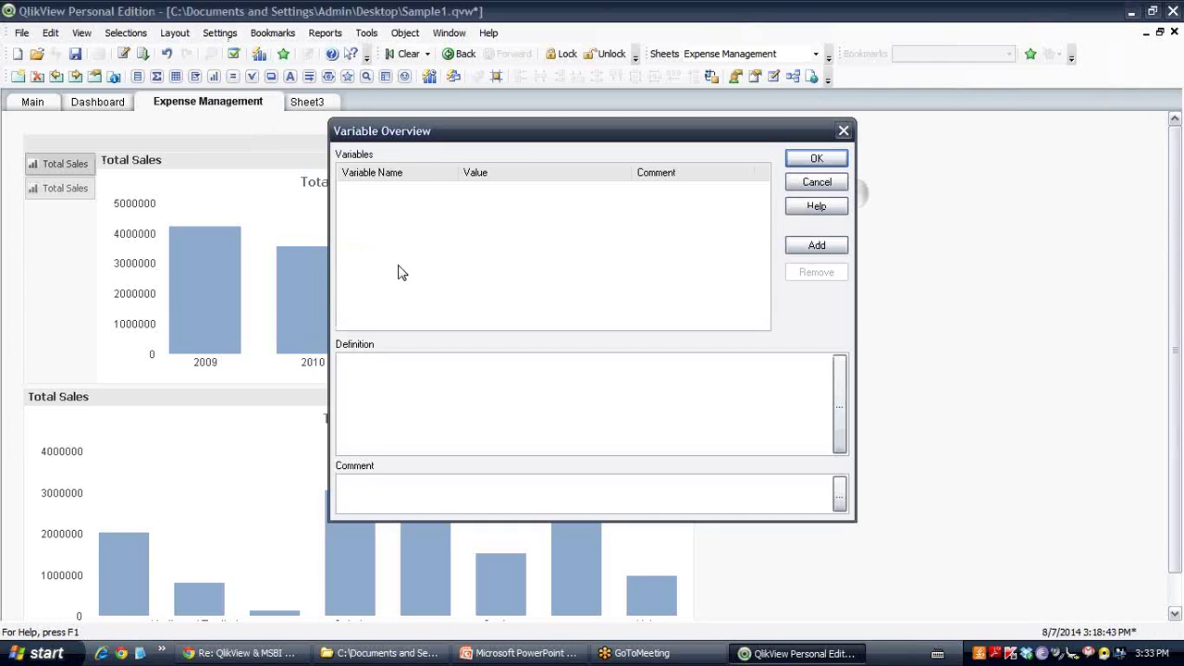
{"action": "left_click_drag", "start_coordinate": [444, 138], "coordinate": [361, 164]}
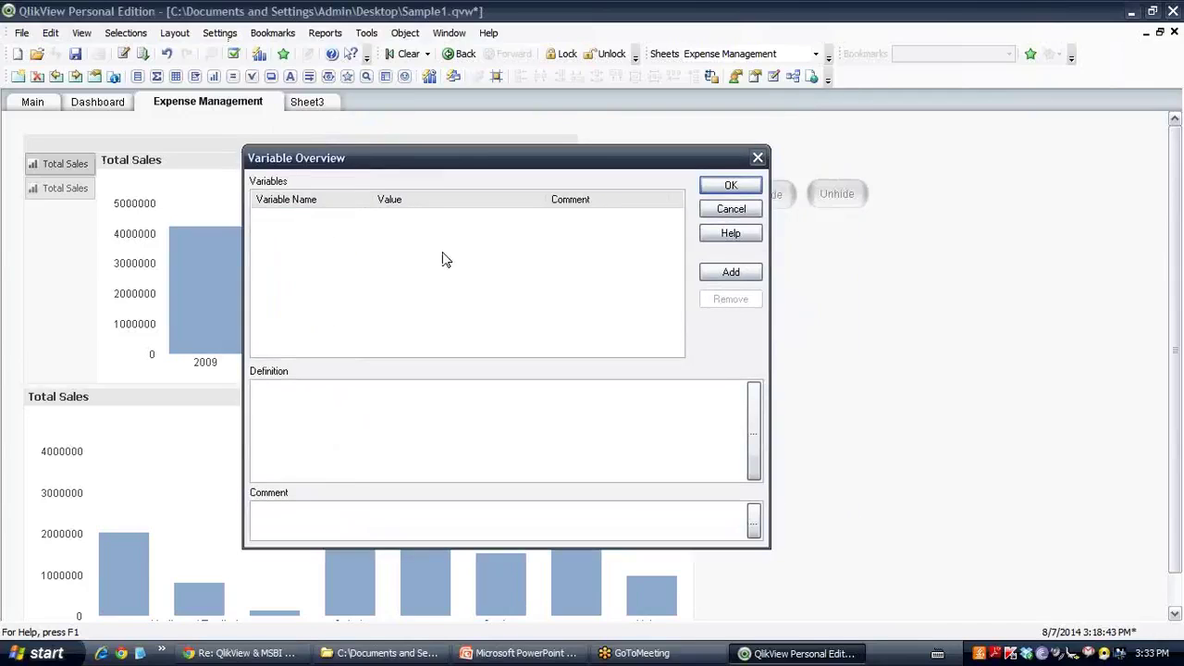
{"action": "left_click", "coordinate": [728, 272]}
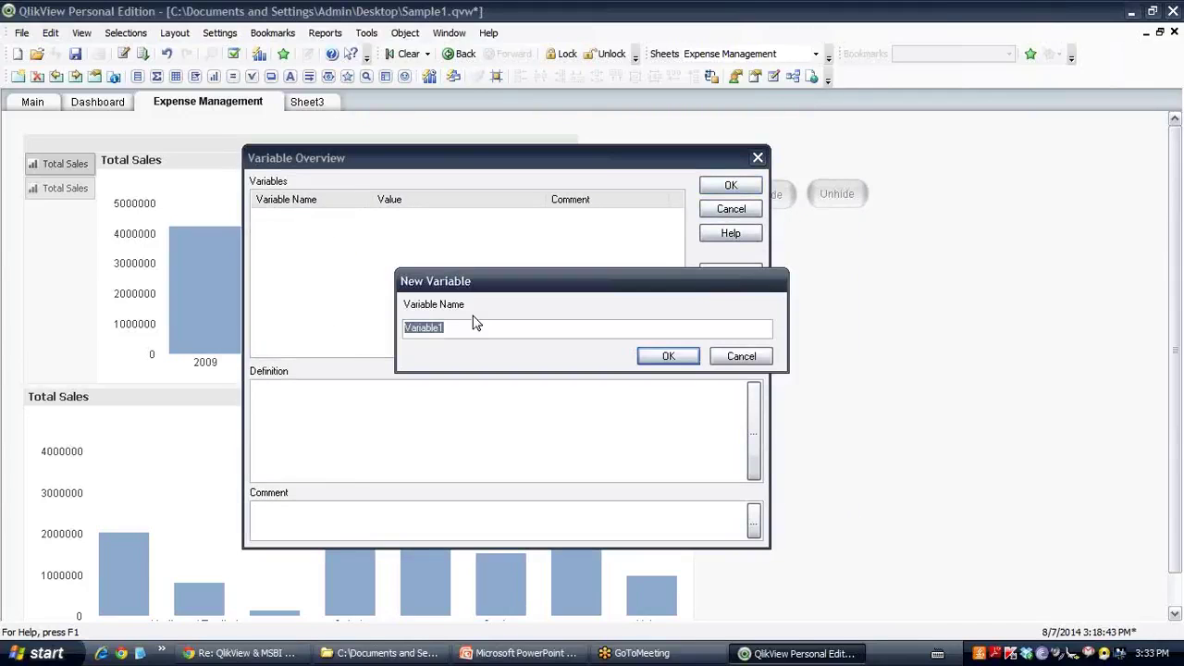
{"action": "type", "text": "vShowChart"}
{"action": "key", "text": "Return"}
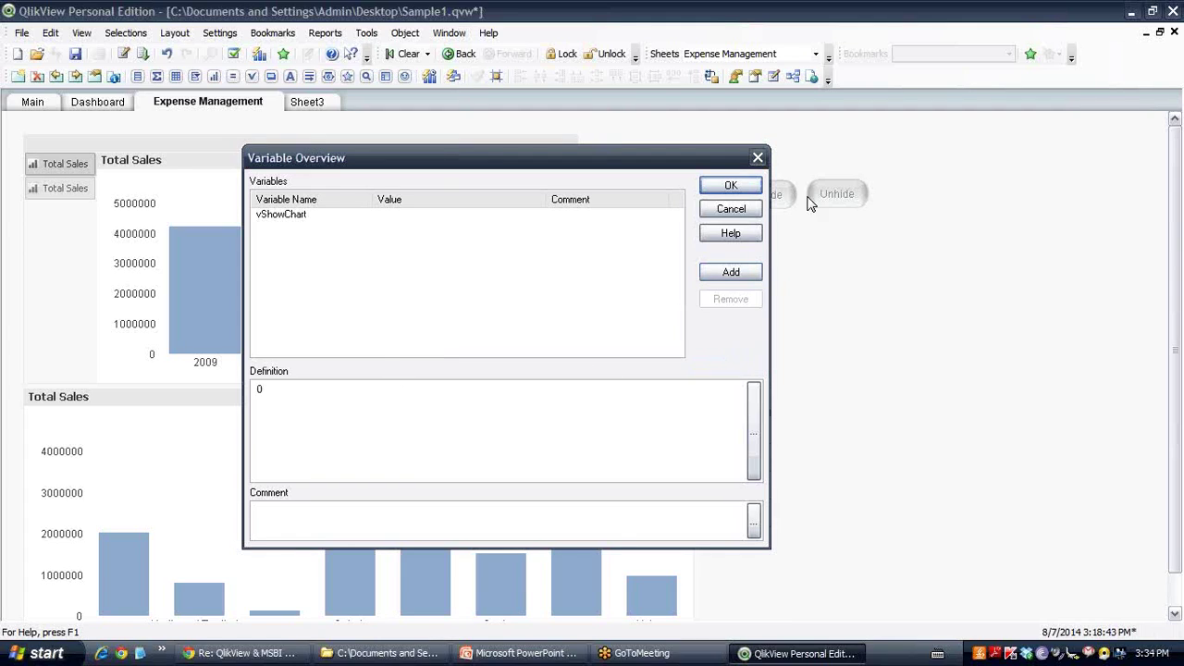
{"action": "left_click", "coordinate": [722, 185]}
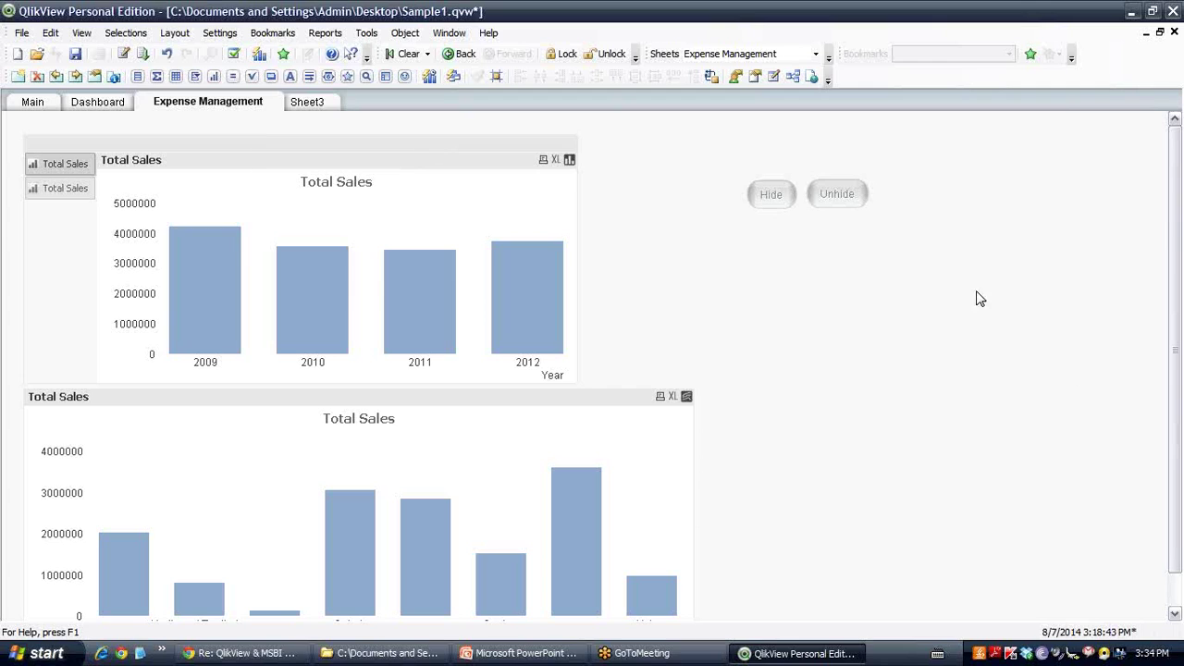
Step: Add an External action of the type Set Variable to the Hide button
{"action": "right_click", "coordinate": [777, 195]}
{"action": "left_click", "coordinate": [833, 198]}
{"action": "left_click", "coordinate": [396, 127]}
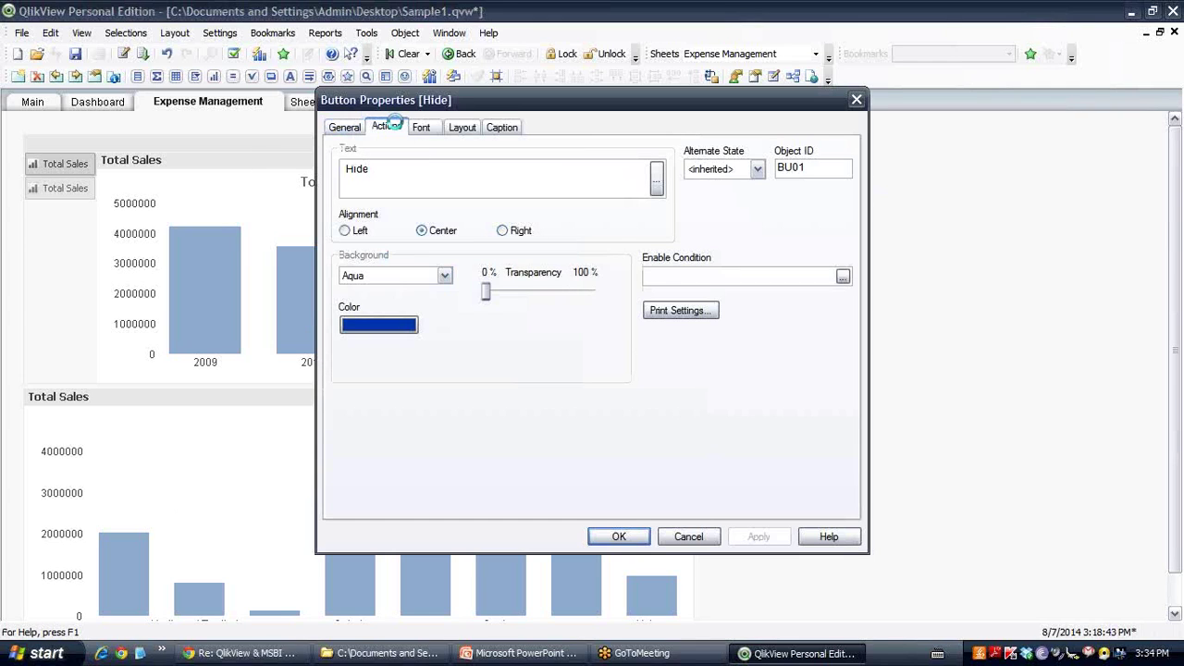
{"action": "left_click", "coordinate": [370, 263]}
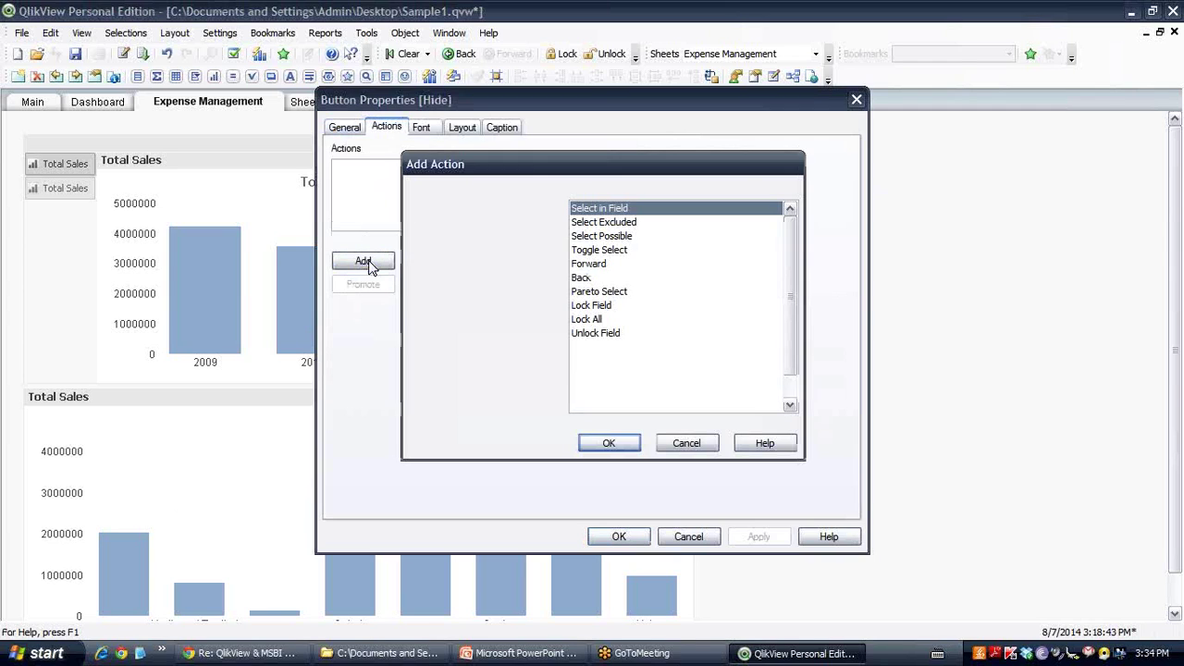
{"action": "left_click", "coordinate": [440, 266]}
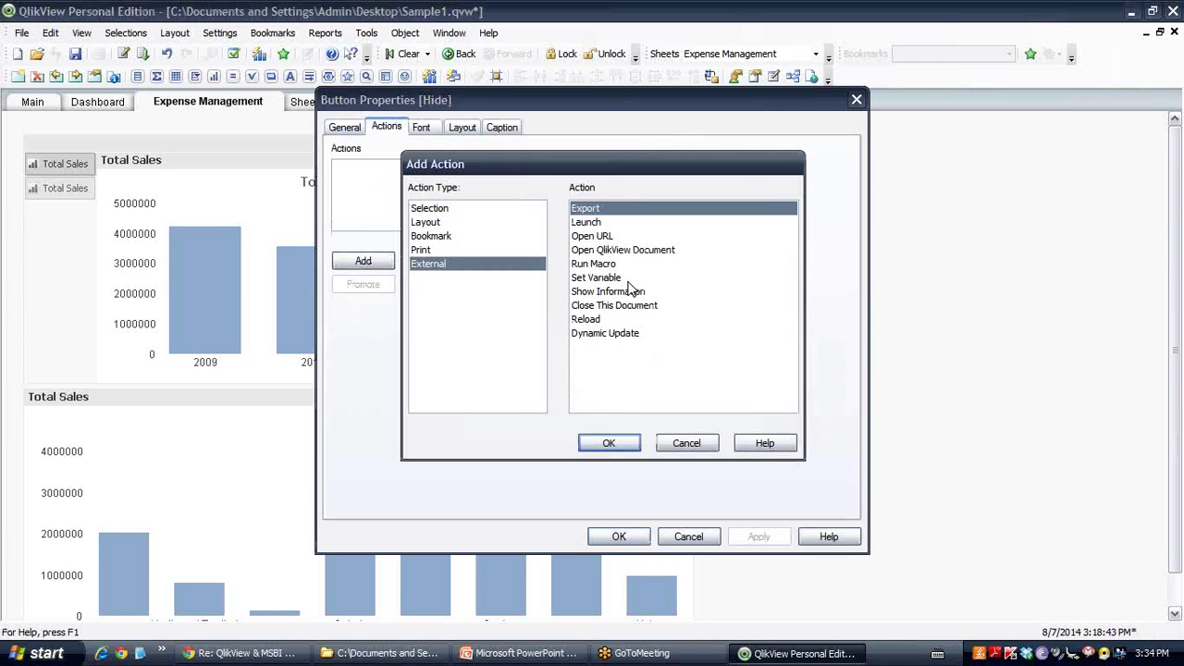
{"action": "left_click", "coordinate": [599, 278]}
{"action": "left_click", "coordinate": [609, 443]}
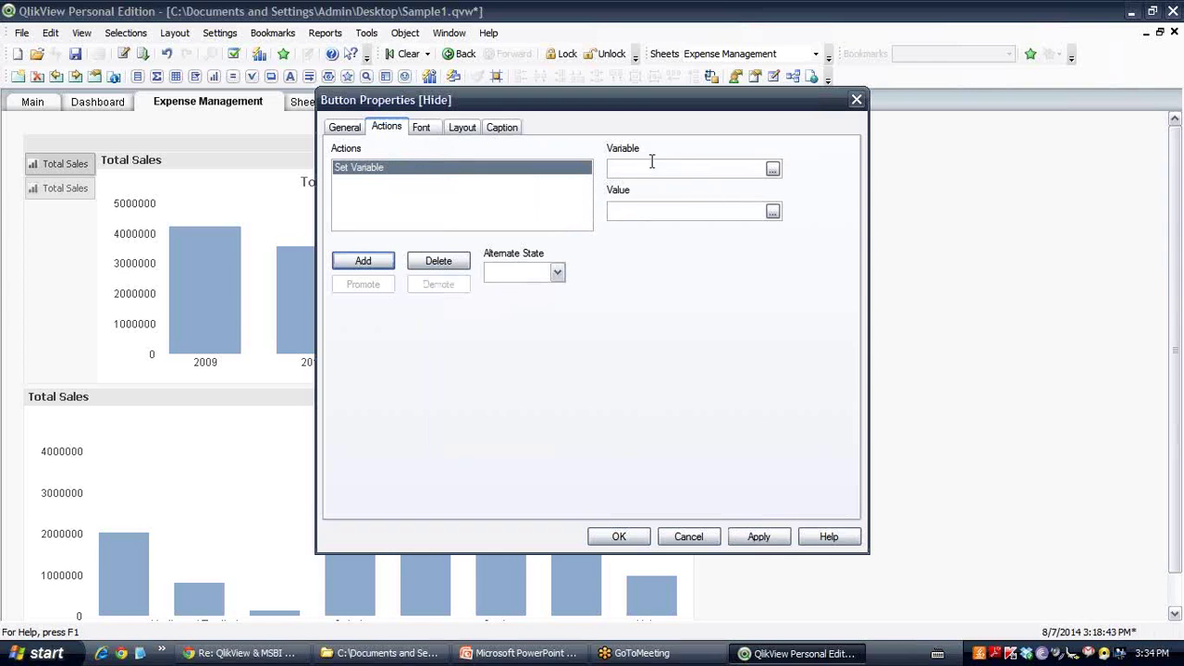
Step: Assign the variable vShowChart to the Hide button's Set Variable action and give it the value 0
{"action": "left_click", "coordinate": [772, 212]}
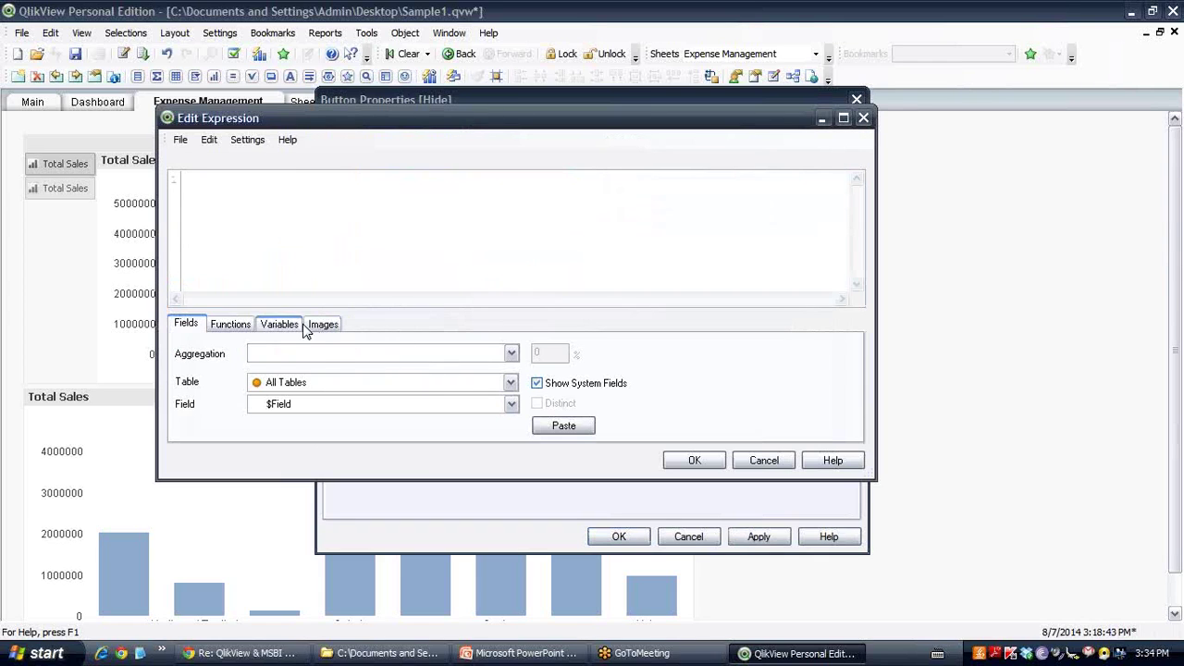
{"action": "left_click", "coordinate": [296, 323]}
{"action": "left_click", "coordinate": [420, 354]}
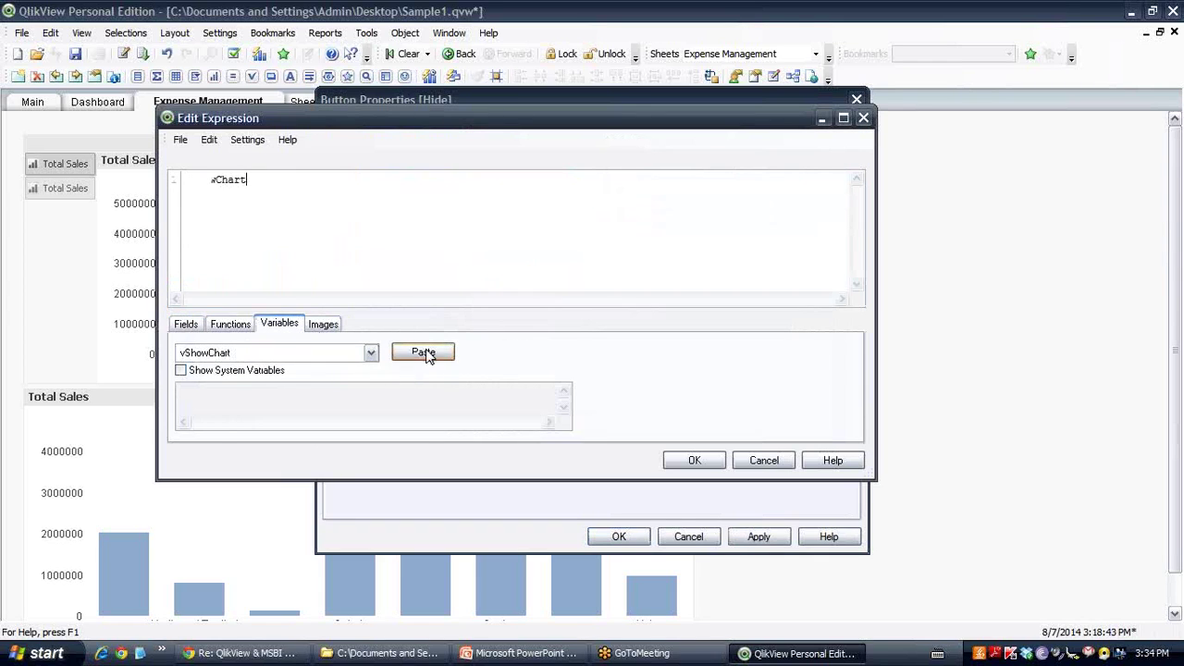
{"action": "left_click", "coordinate": [695, 460]}
{"action": "left_click", "coordinate": [634, 212]}
{"action": "type", "text": "0"}
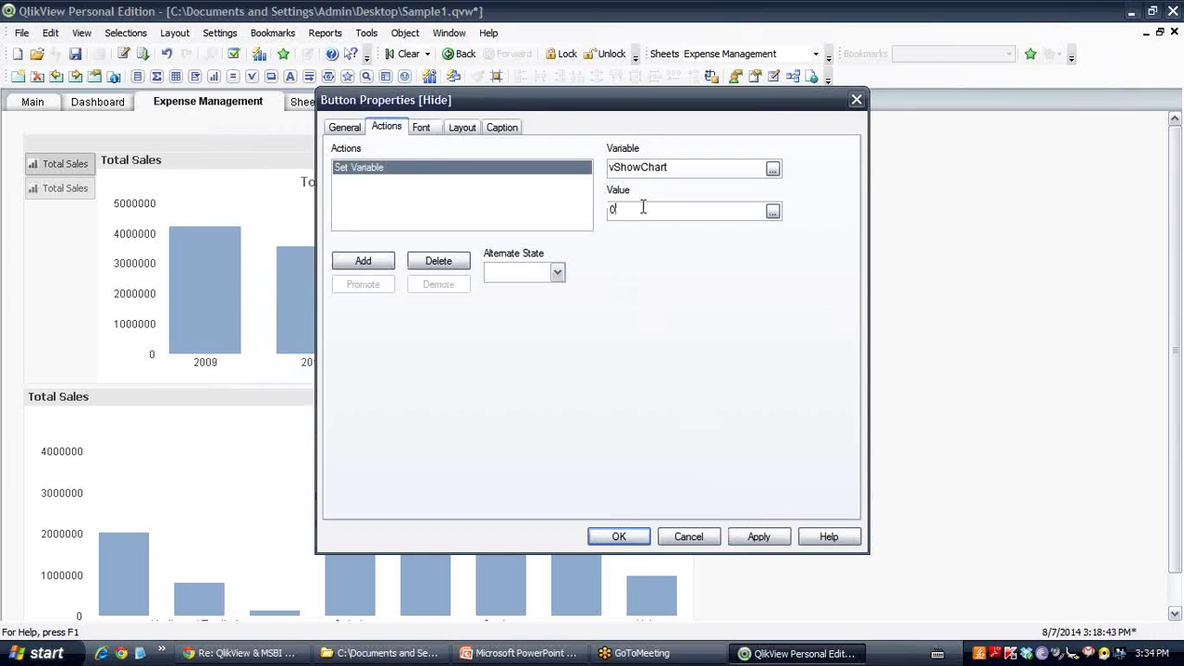
{"action": "left_click", "coordinate": [621, 535]}
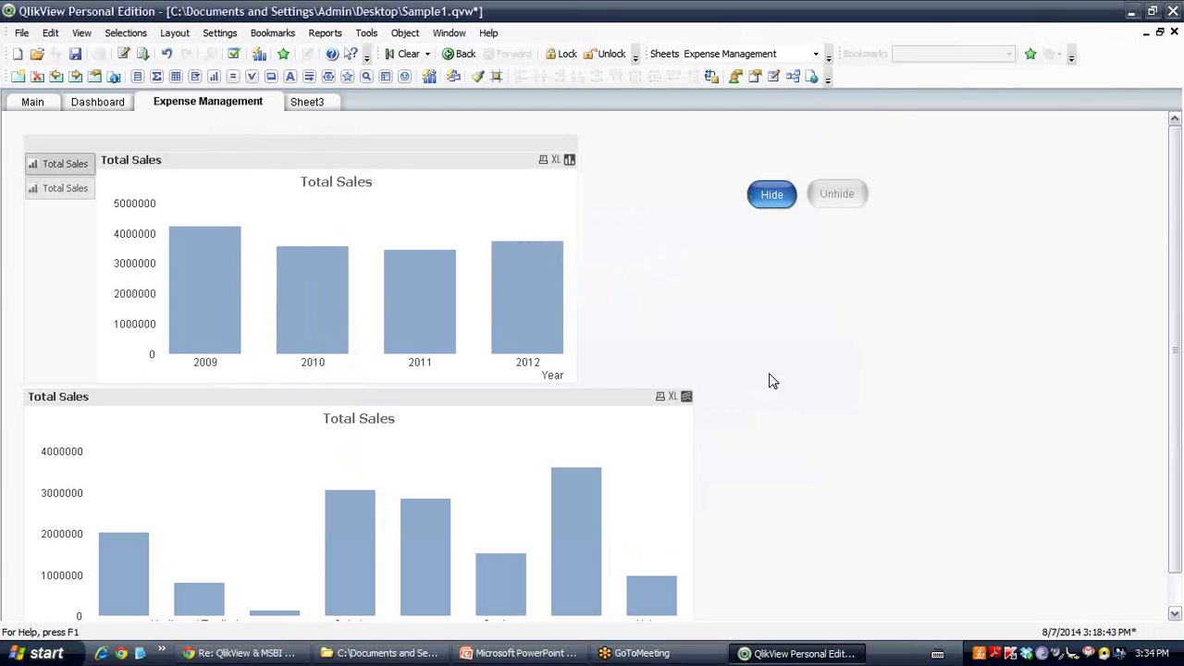
Step: Switch the chart container's Show setting in its layout properties from Always to Conditional
{"action": "right_click", "coordinate": [367, 147]}
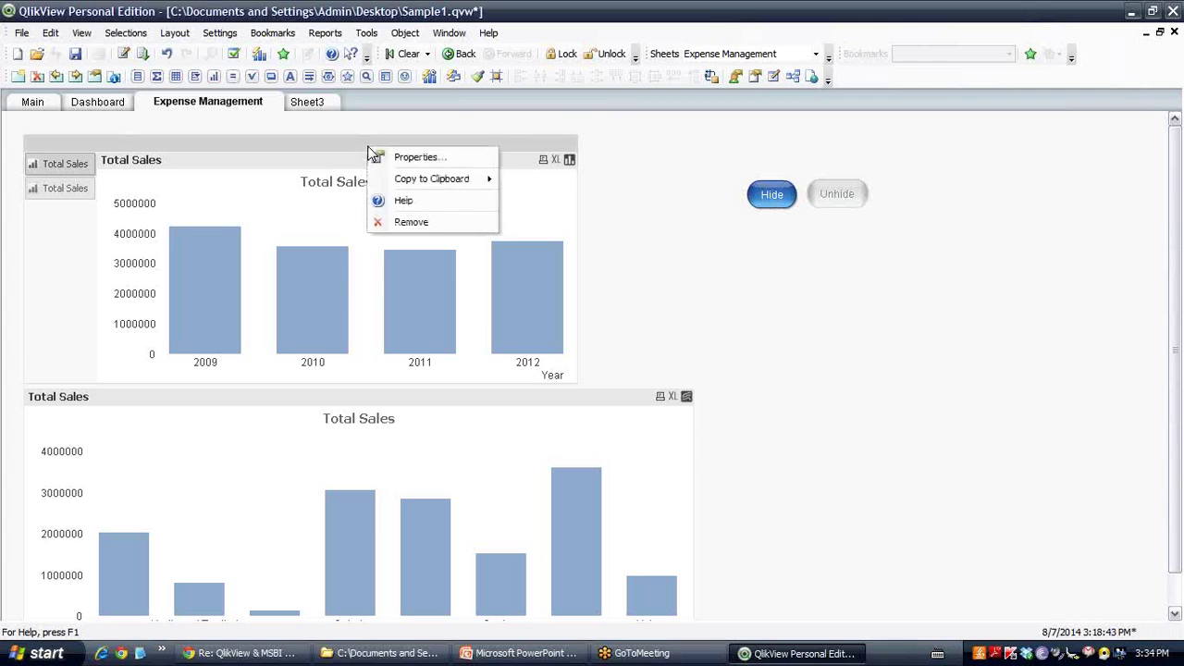
{"action": "left_click", "coordinate": [447, 161]}
{"action": "left_click", "coordinate": [511, 127]}
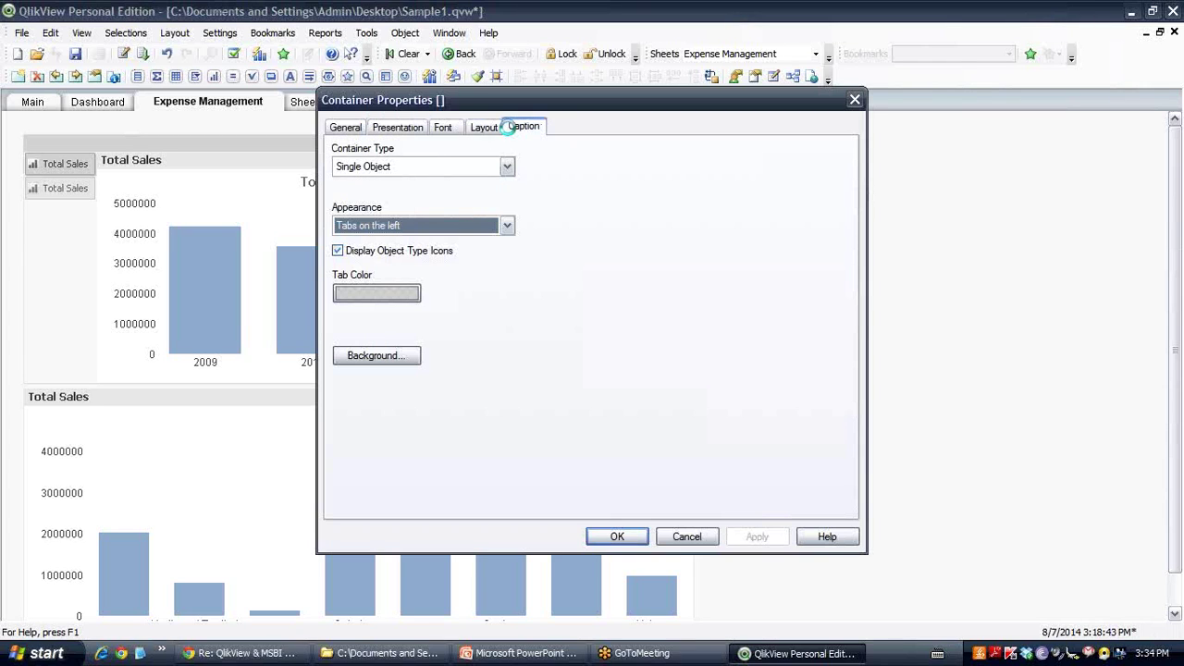
{"action": "left_click", "coordinate": [484, 127]}
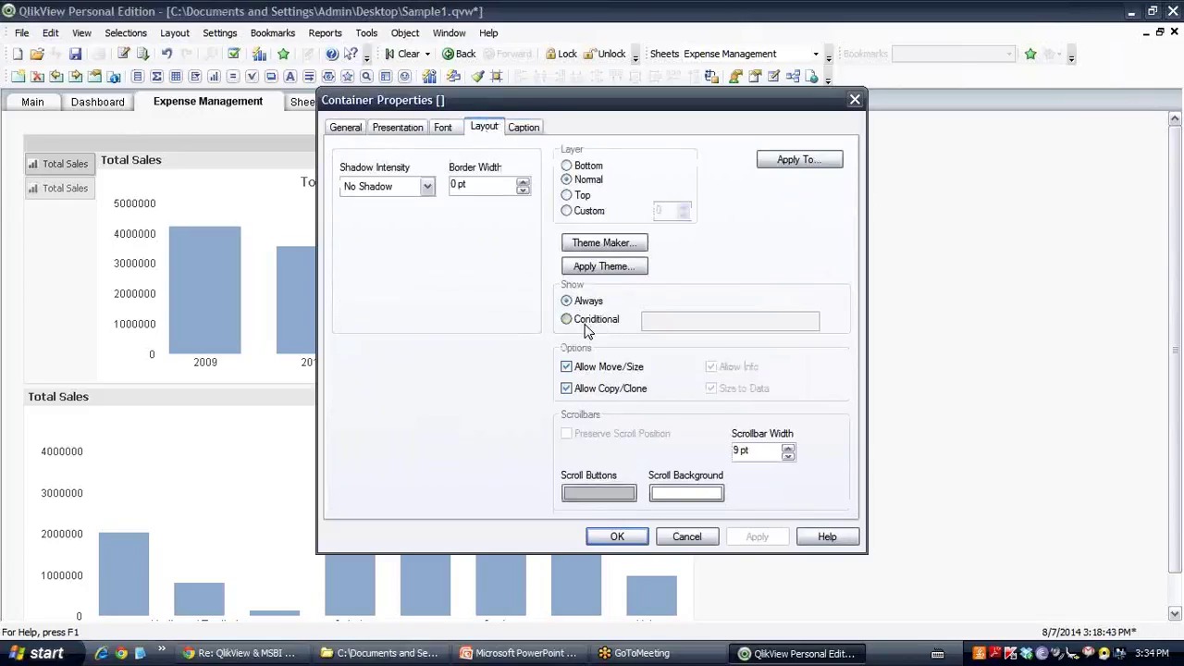
{"action": "left_click", "coordinate": [567, 319]}
{"action": "left_click", "coordinate": [661, 324]}
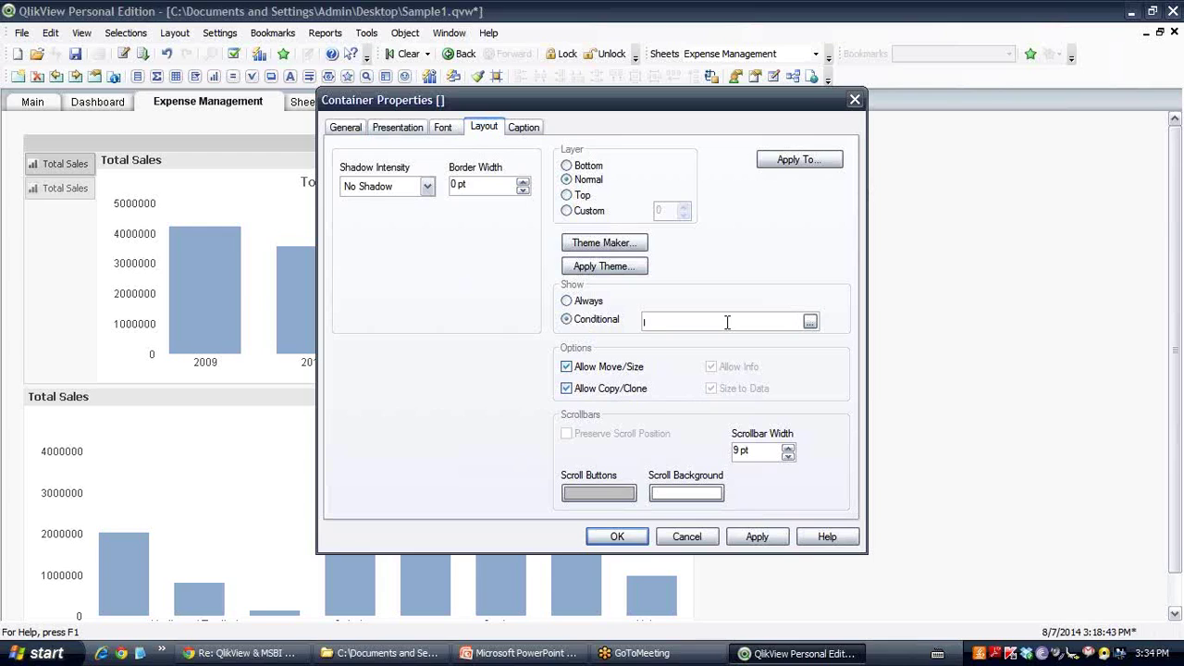
Step: Enter =if(vShowChart=0,True(),False()) as the container's show condition and apply it
{"action": "left_click", "coordinate": [811, 322]}
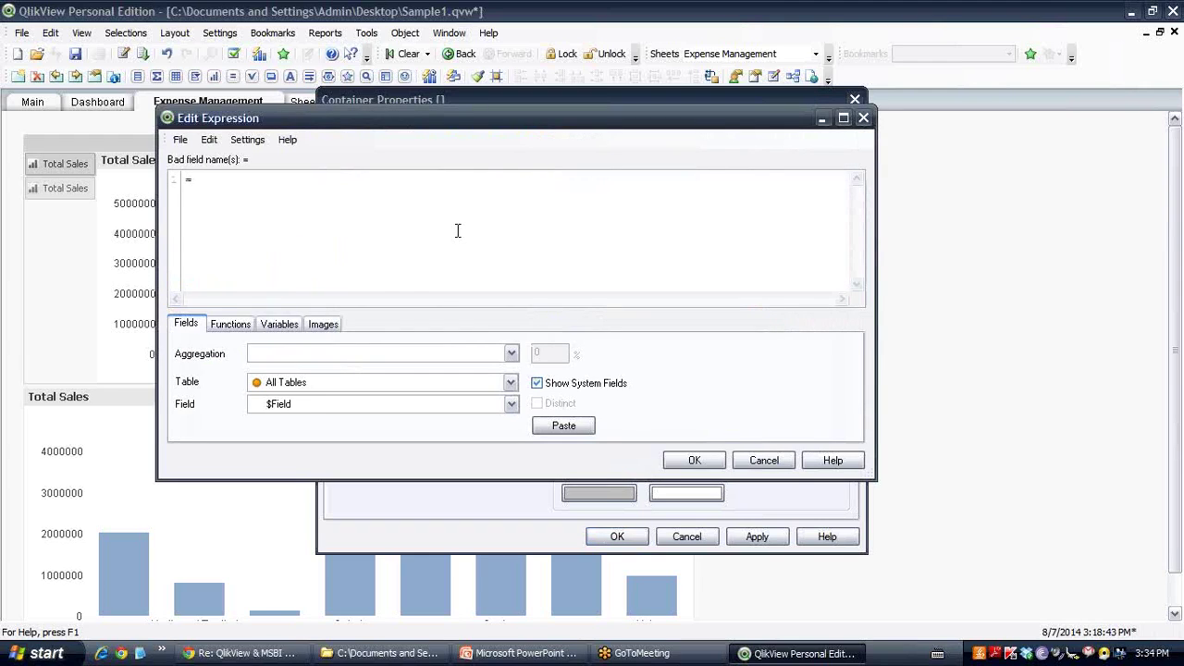
{"action": "type", "text": "if("}
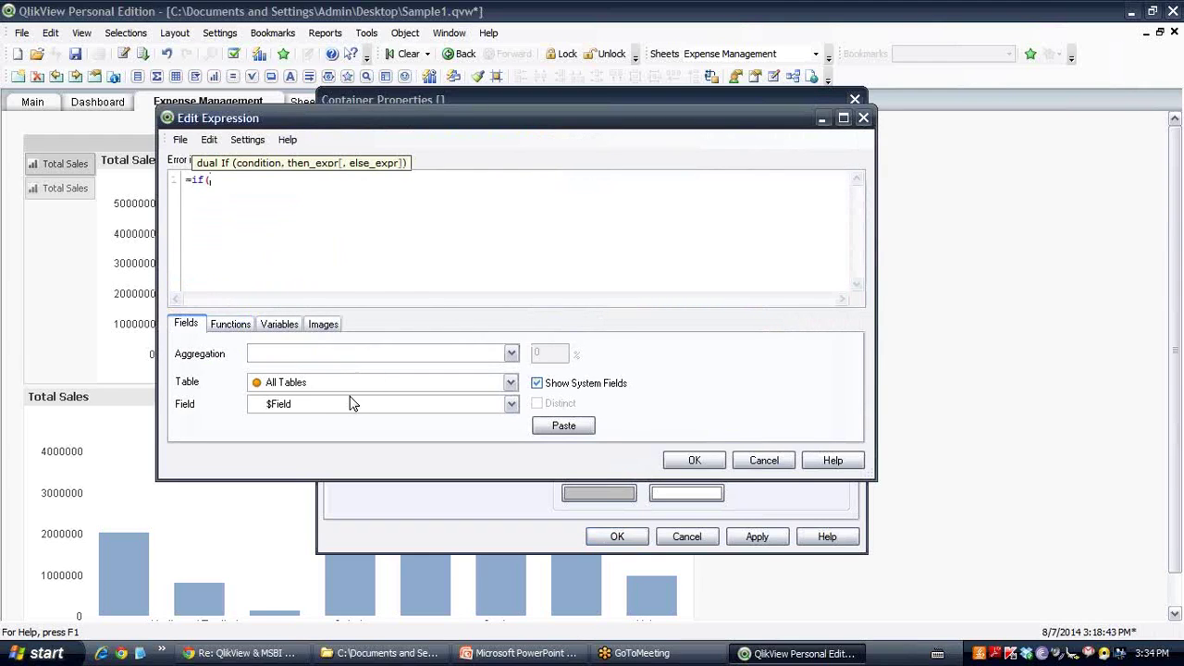
{"action": "left_click", "coordinate": [279, 323]}
{"action": "left_click", "coordinate": [422, 352]}
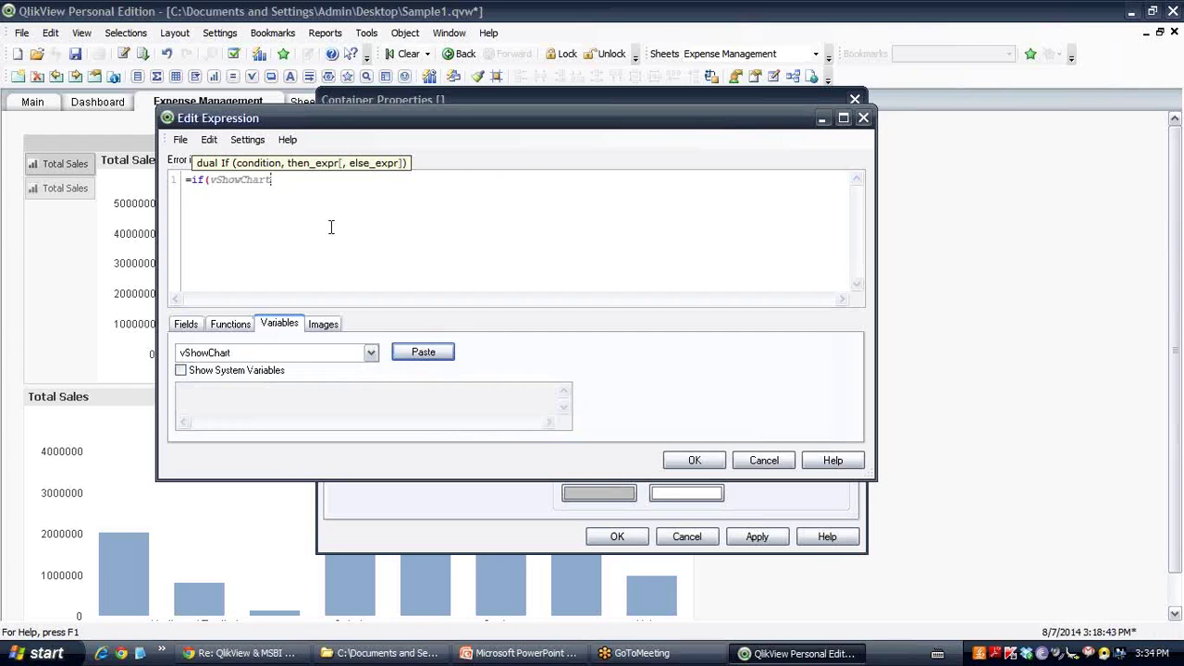
{"action": "type", "text": "=0,Tru"}
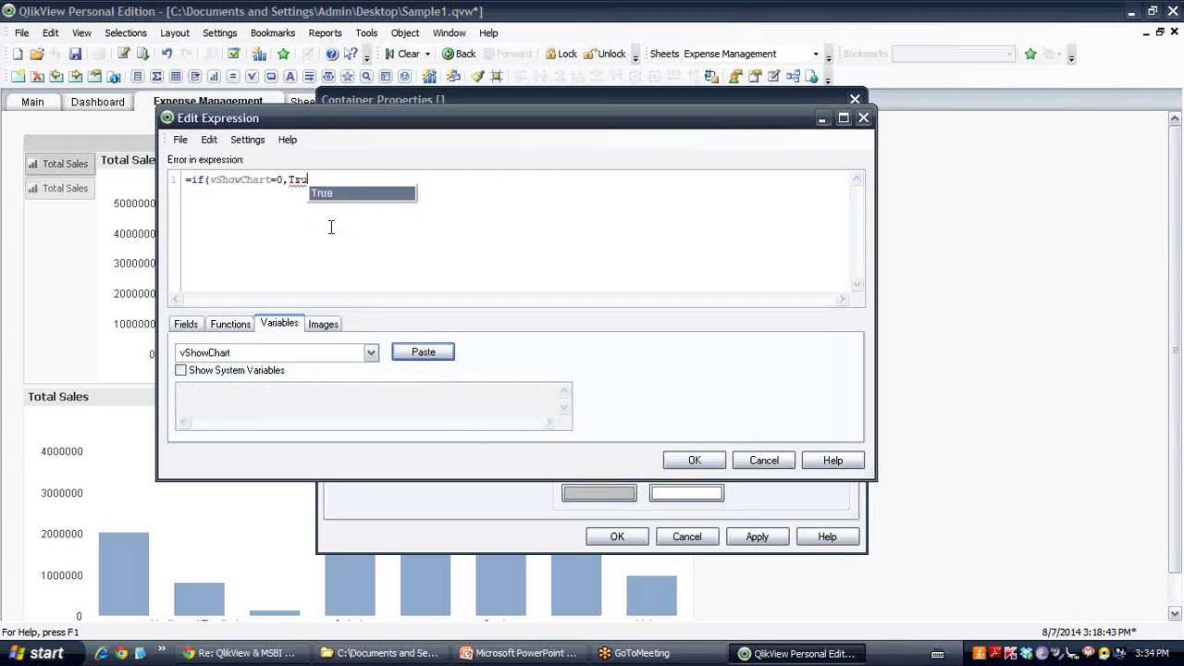
{"action": "type", "text": "e(),False())"}
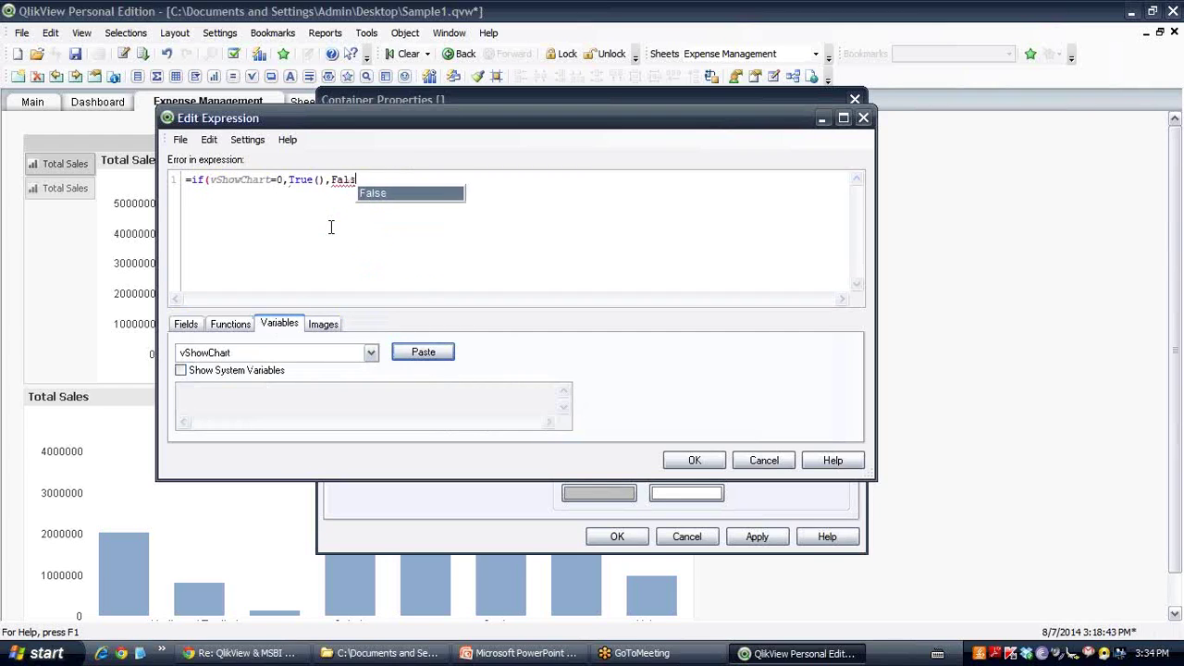
{"action": "left_click", "coordinate": [694, 459]}
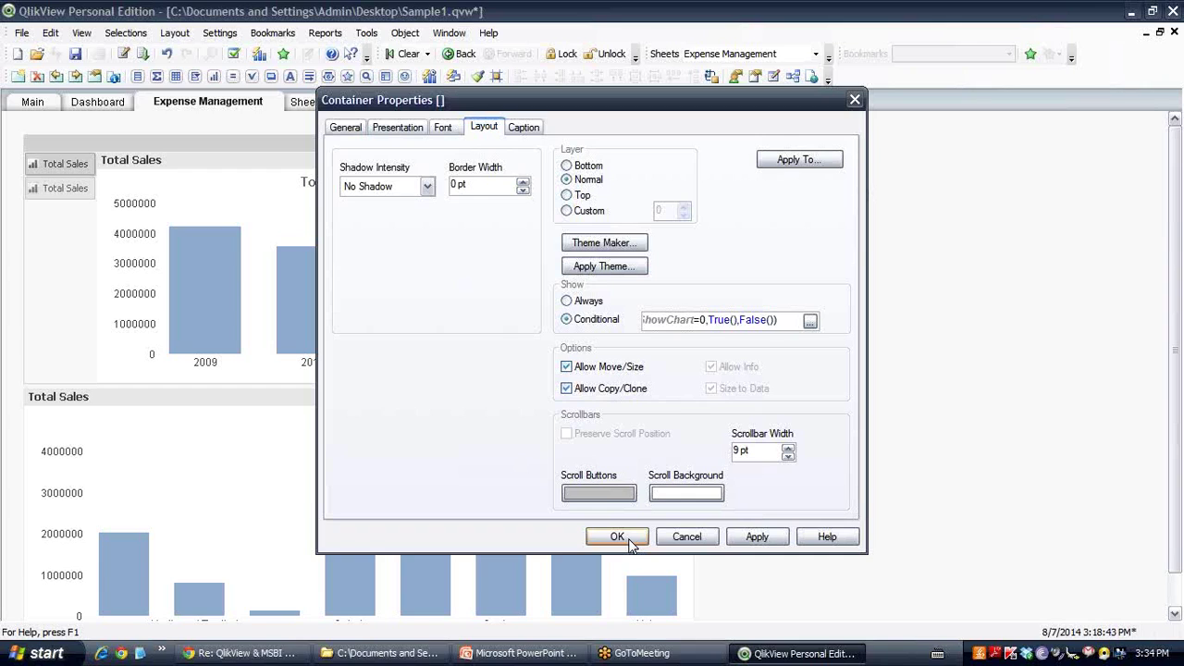
{"action": "left_click", "coordinate": [617, 537]}
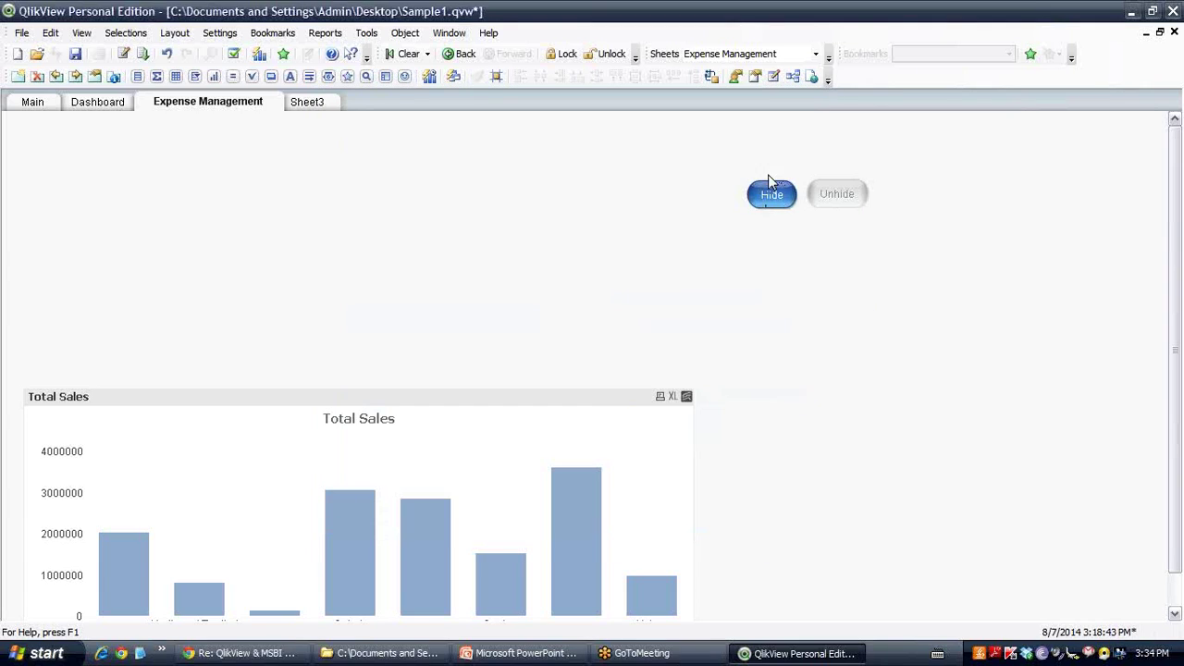
Step: Change the value that the Hide button's action assigns to vShowChart to 1
{"action": "right_click", "coordinate": [765, 191]}
{"action": "left_click", "coordinate": [792, 202]}
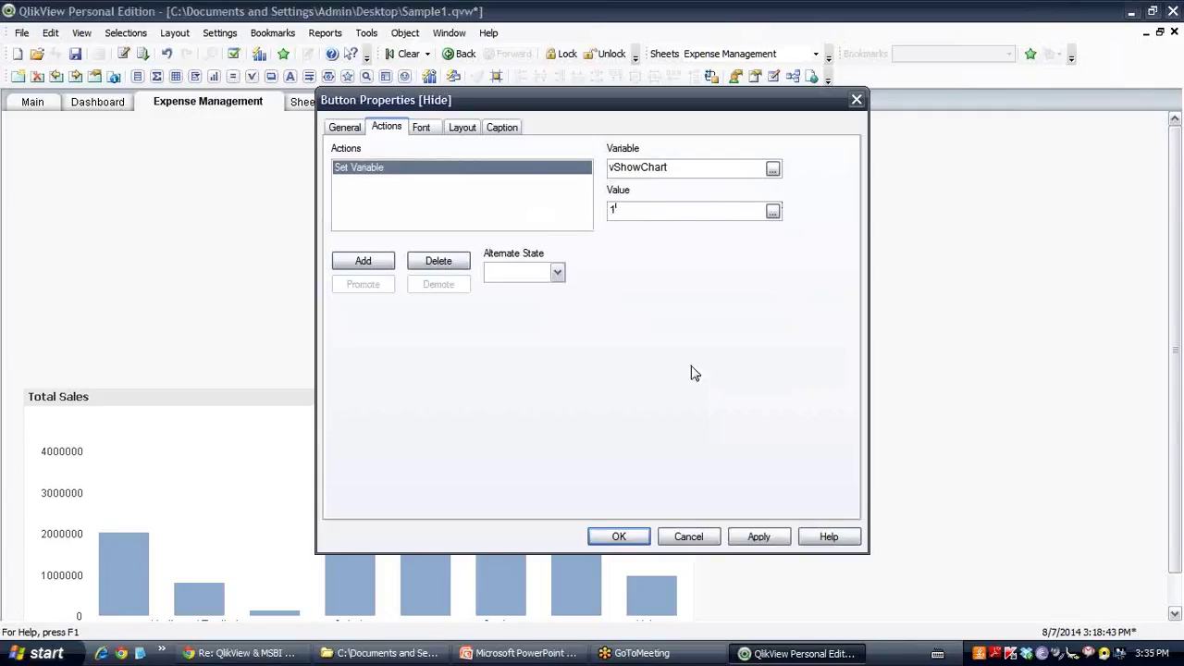
{"action": "left_click", "coordinate": [618, 537]}
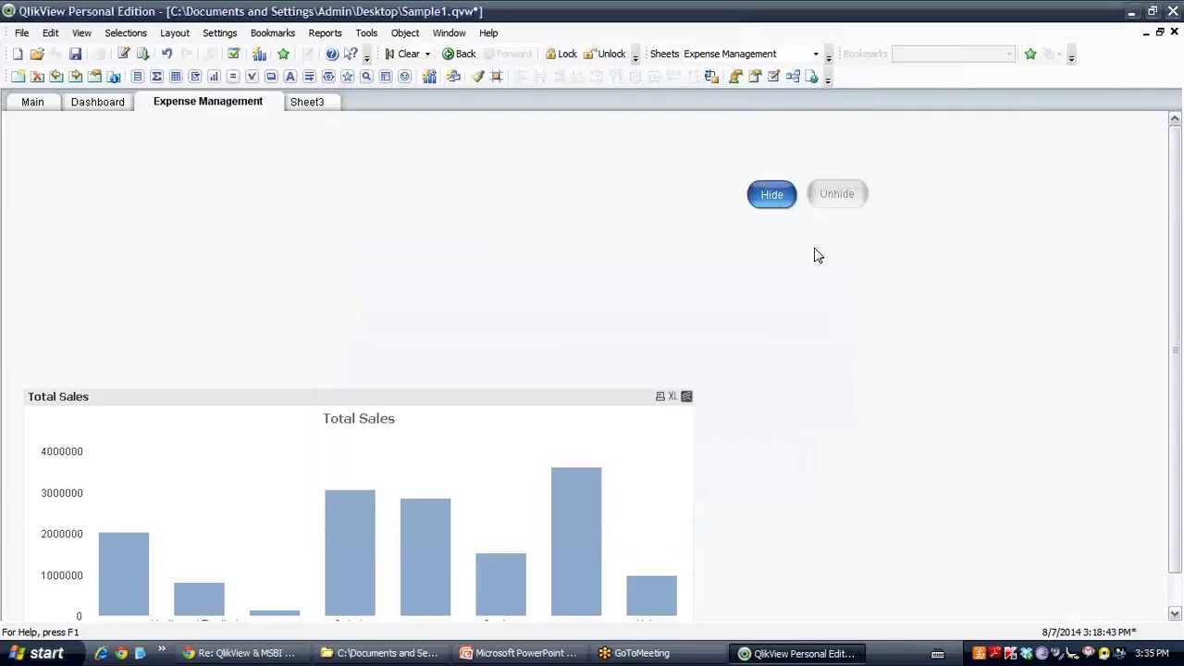
Step: Add an External action of the type Set Variable to the Unhide button
{"action": "right_click", "coordinate": [842, 189]}
{"action": "left_click", "coordinate": [855, 194]}
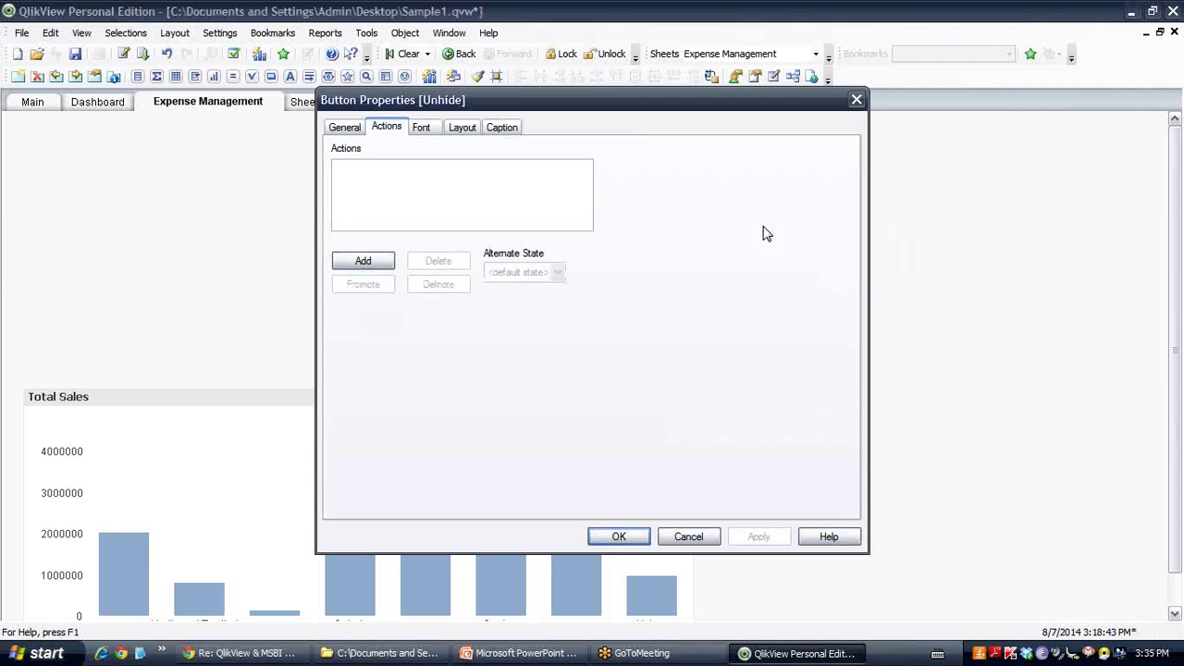
{"action": "left_click", "coordinate": [363, 261]}
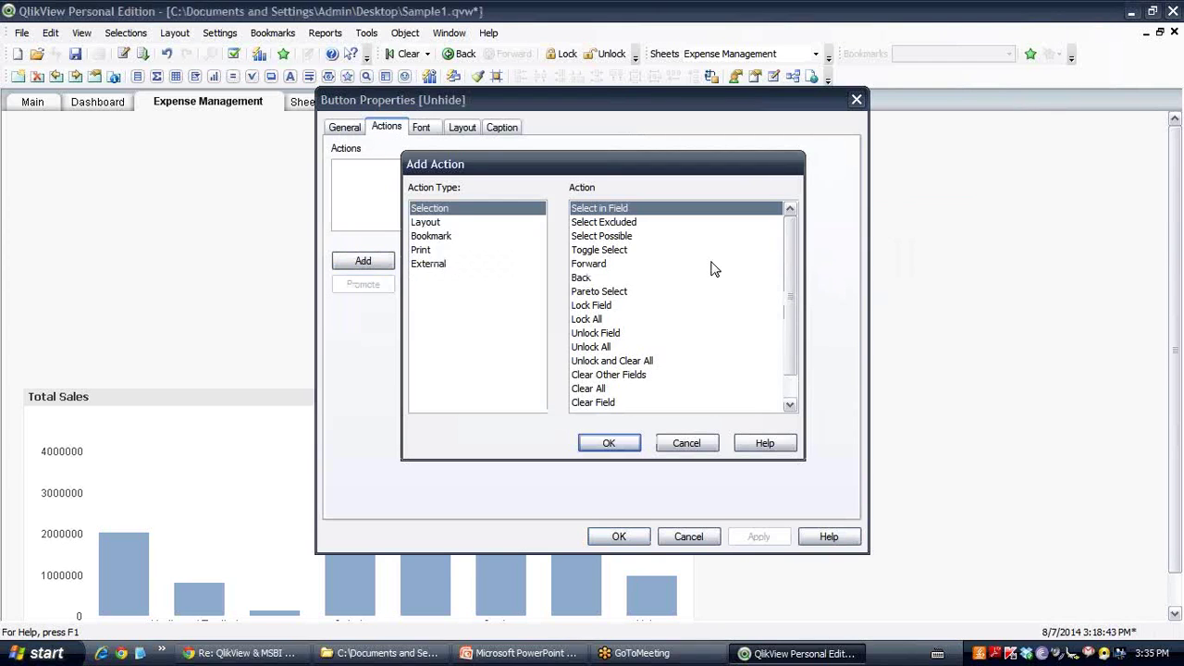
{"action": "left_click", "coordinate": [421, 264]}
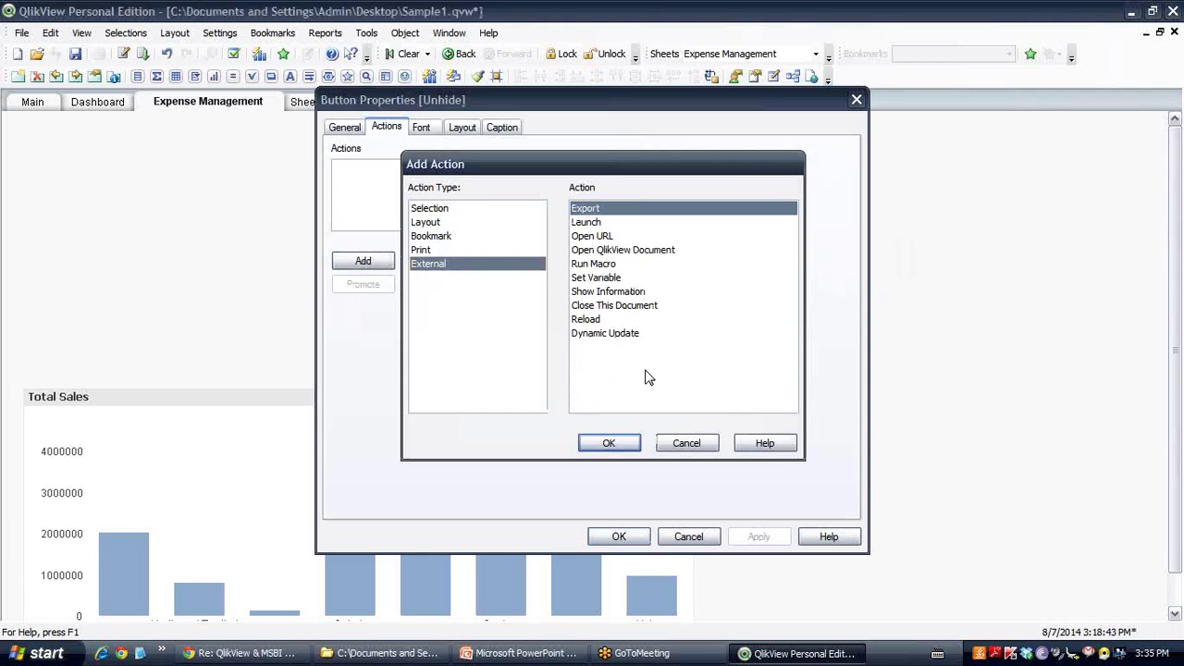
{"action": "left_click", "coordinate": [608, 280]}
{"action": "left_click", "coordinate": [609, 443]}
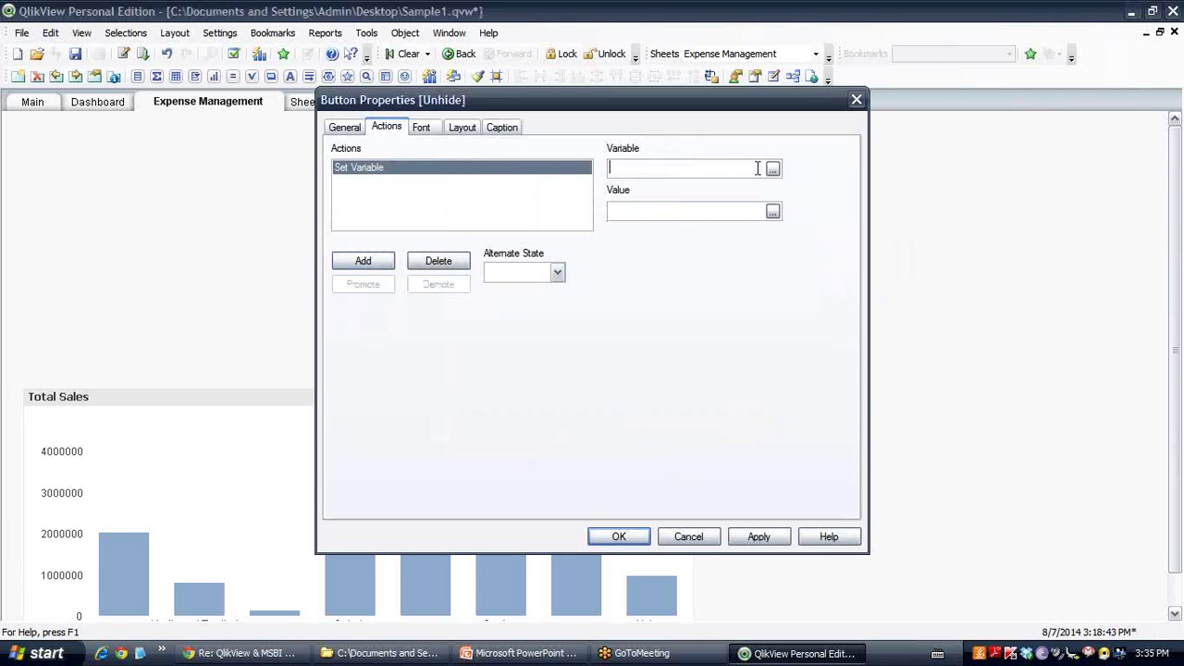
Step: Assign the variable vShowChart to the Unhide button's Set Variable action and apply the button properties
{"action": "left_click", "coordinate": [773, 212]}
{"action": "left_click", "coordinate": [280, 323]}
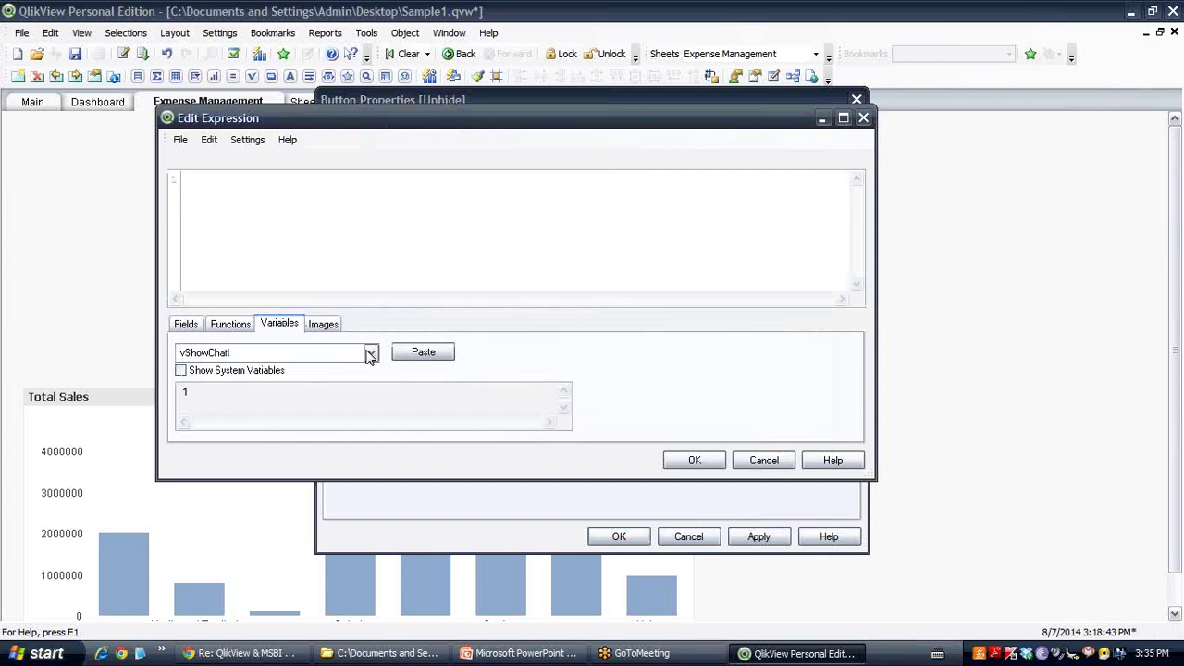
{"action": "left_click", "coordinate": [427, 352]}
{"action": "left_click", "coordinate": [694, 462]}
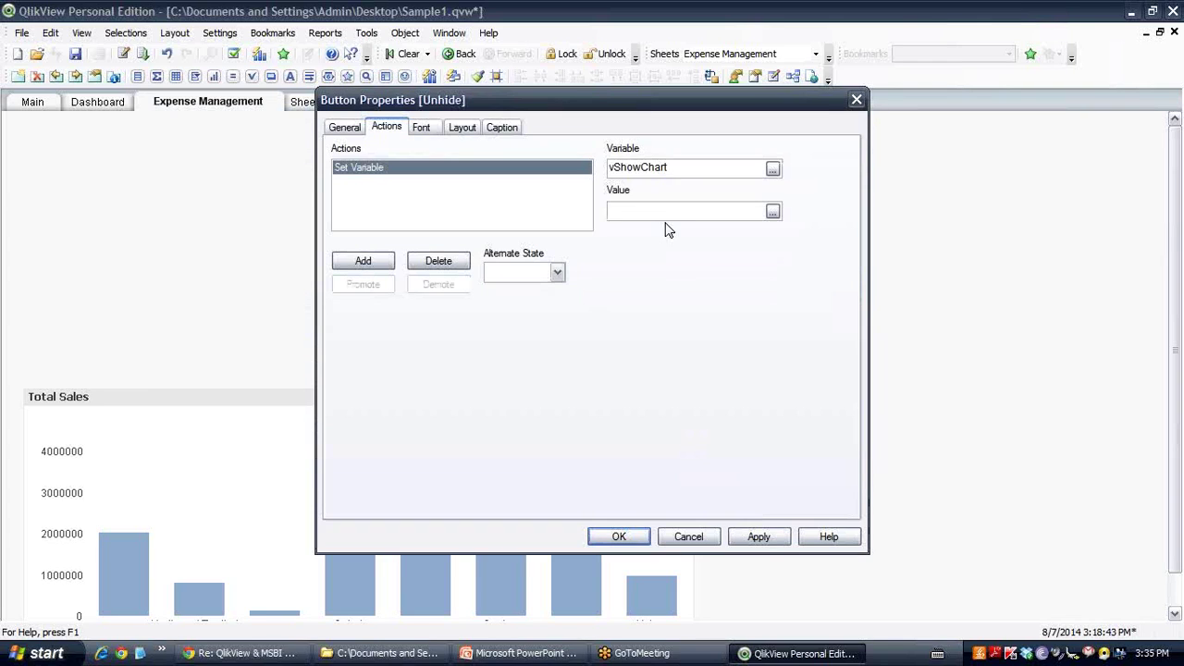
{"action": "left_click", "coordinate": [616, 535]}
Step: Test the Unhide and Hide buttons alternately to check how the container responds
{"action": "left_click", "coordinate": [827, 203]}
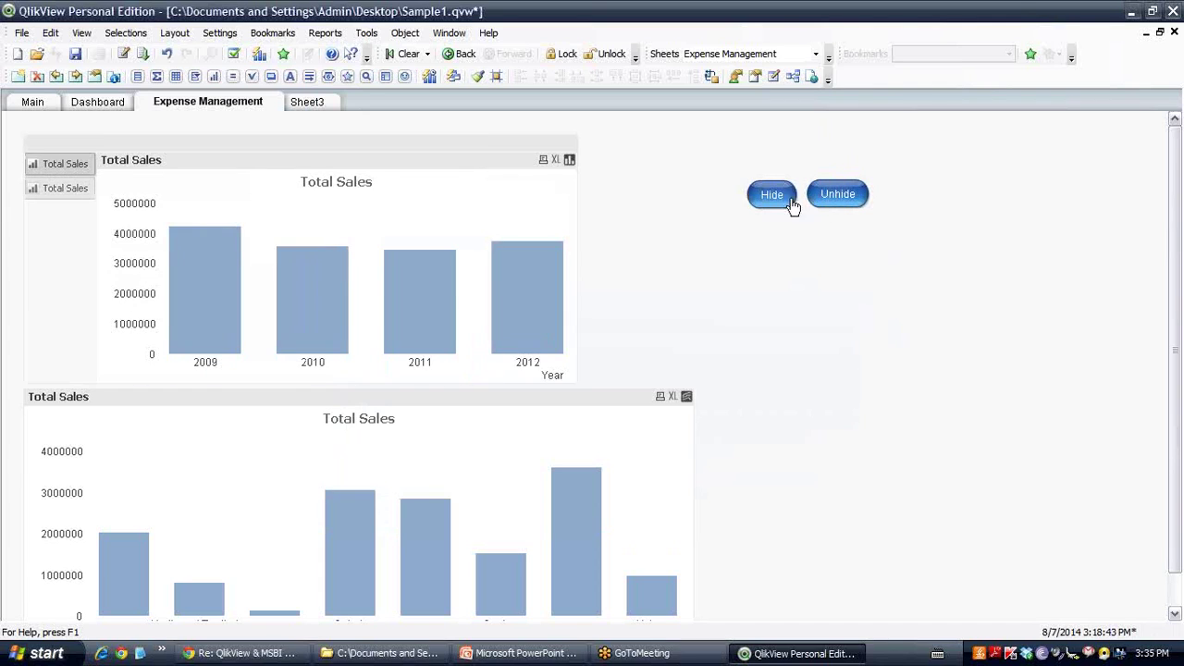
{"action": "left_click", "coordinate": [771, 197]}
{"action": "left_click", "coordinate": [836, 201]}
{"action": "left_click", "coordinate": [770, 197]}
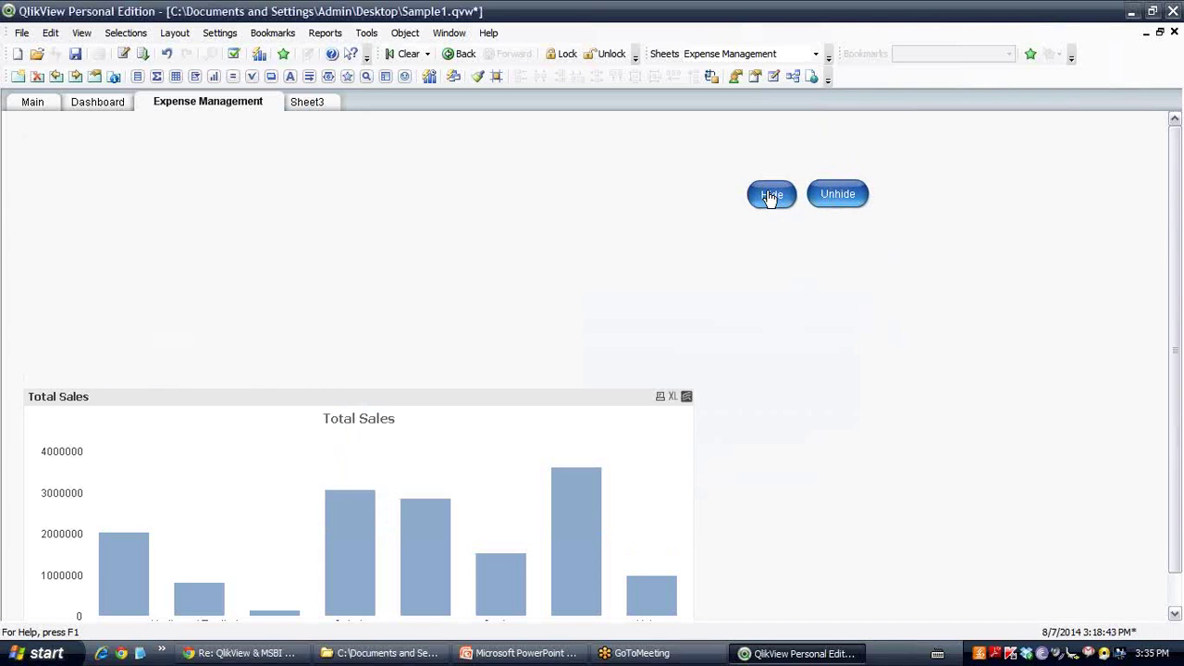
{"action": "left_click", "coordinate": [844, 195]}
{"action": "left_click", "coordinate": [773, 195]}
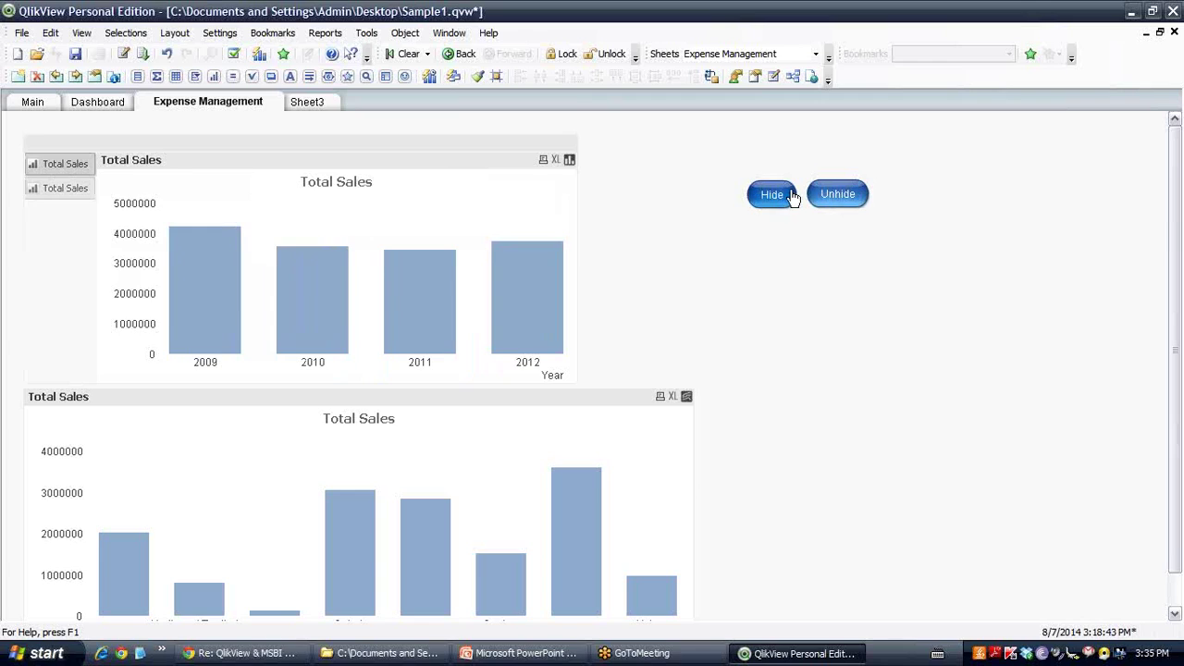
{"action": "left_click", "coordinate": [839, 196]}
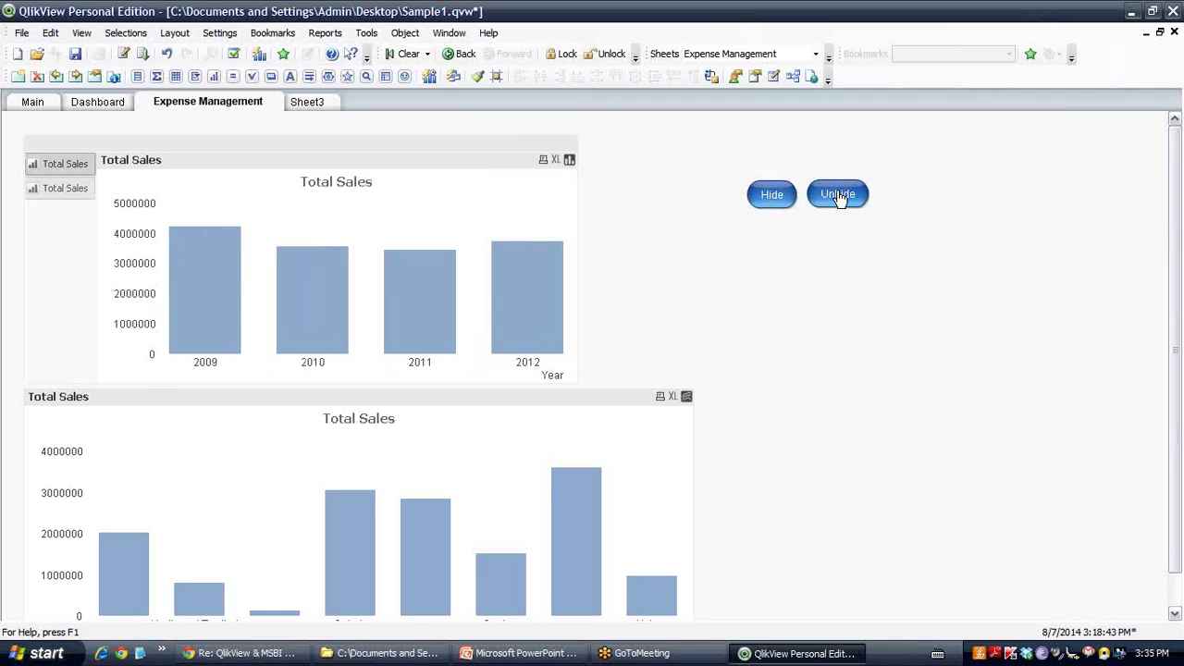
{"action": "left_click", "coordinate": [771, 197]}
{"action": "left_click", "coordinate": [859, 196]}
{"action": "right_click", "coordinate": [214, 108]}
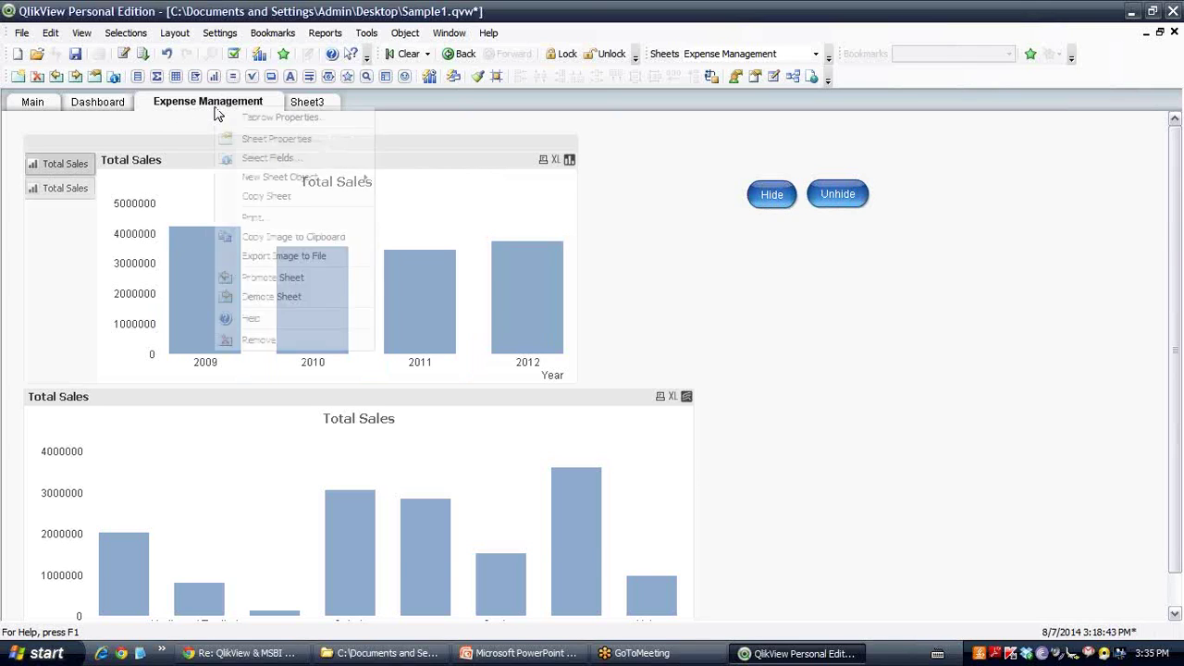
{"action": "left_click", "coordinate": [282, 133]}
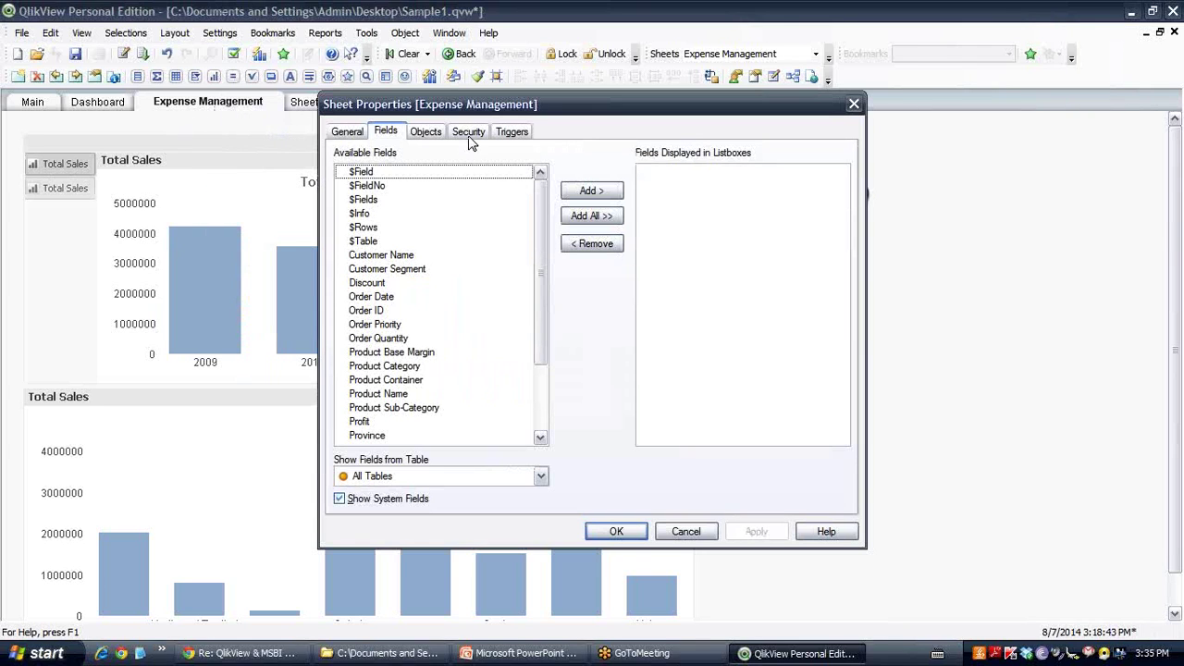
{"action": "left_click", "coordinate": [347, 131]}
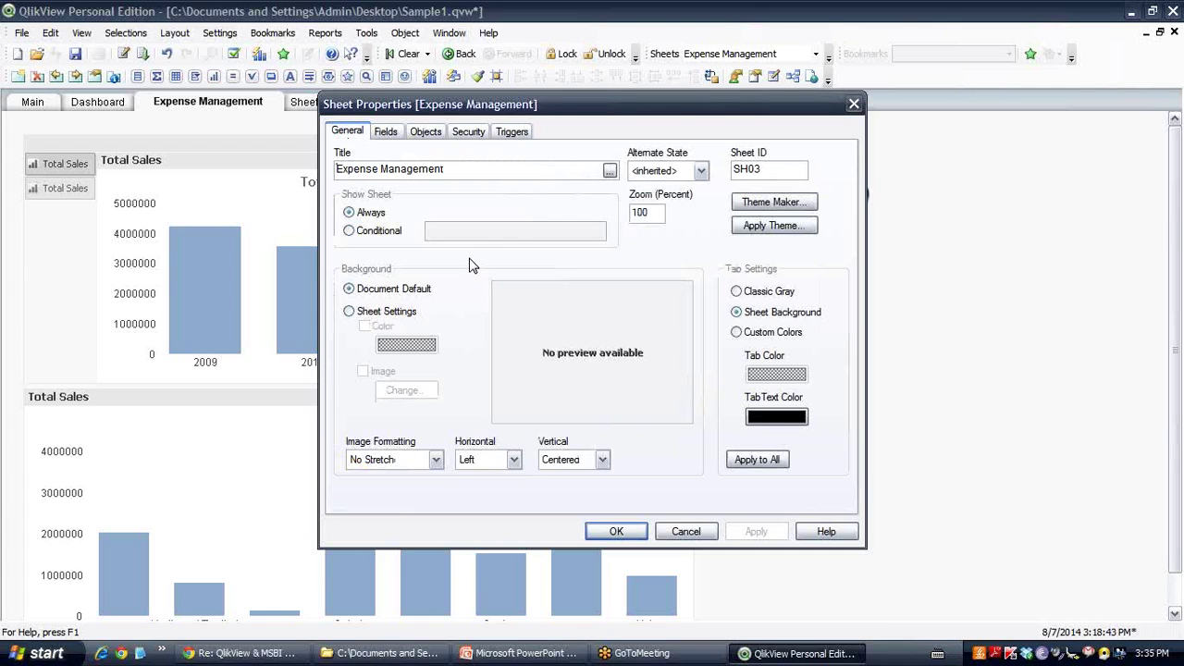
{"action": "left_click", "coordinate": [385, 233]}
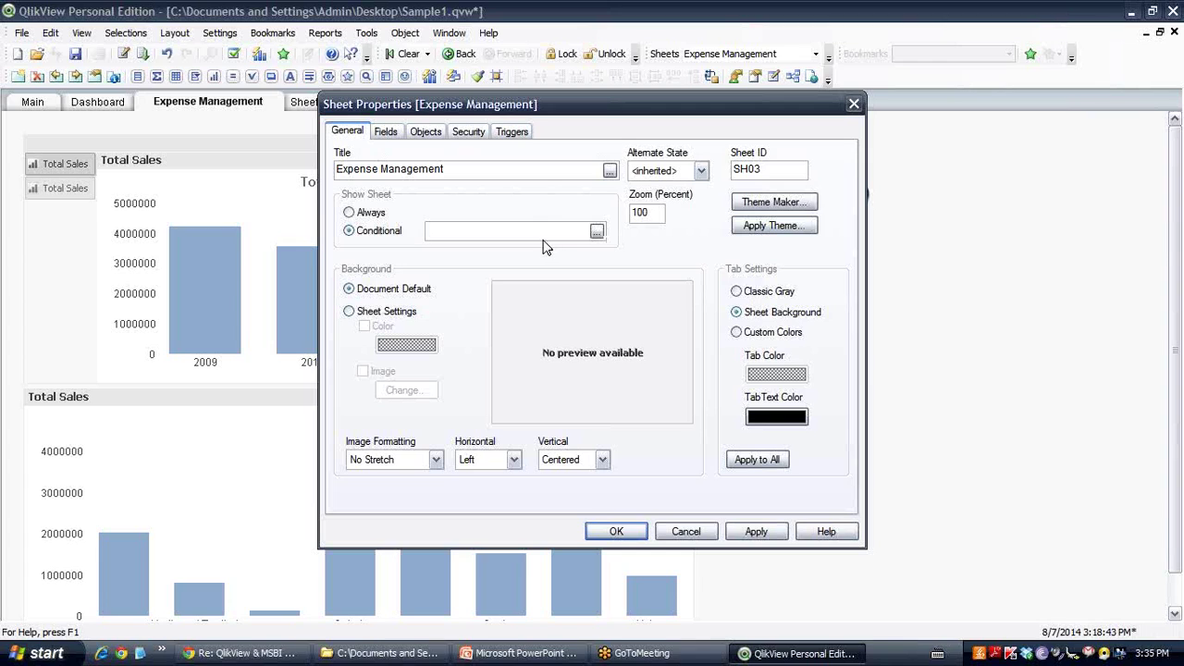
{"action": "left_click", "coordinate": [686, 531]}
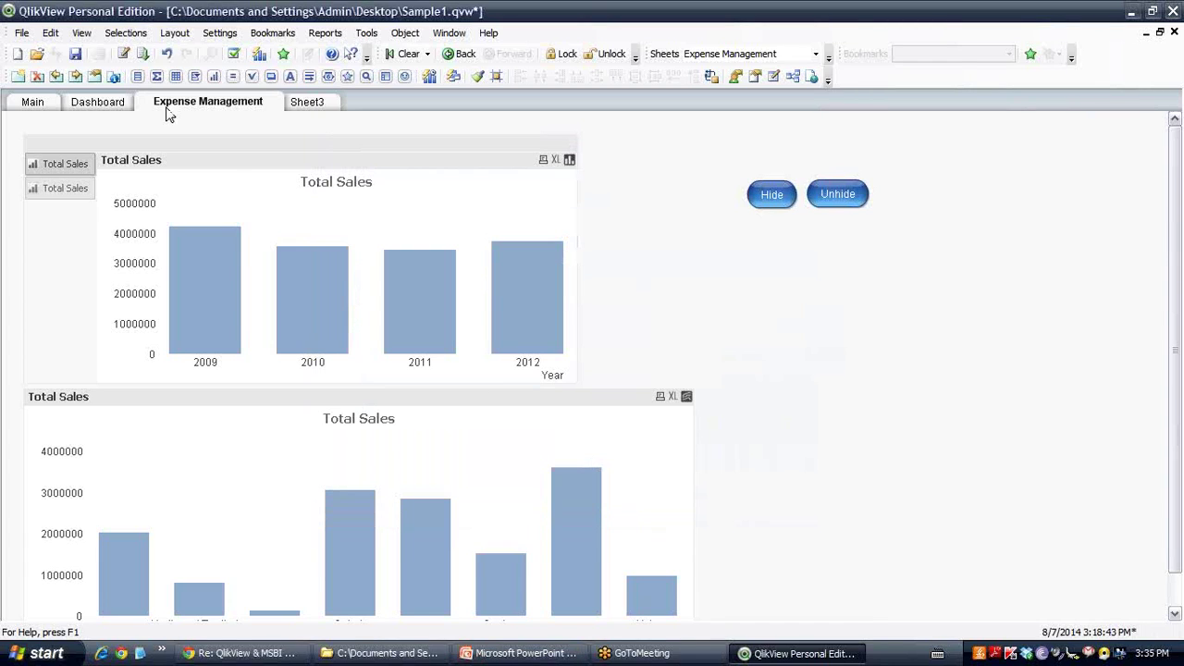
Step: Set the Dashboard sheet to be shown conditionally and open the expression editor for its condition
{"action": "left_click", "coordinate": [100, 106]}
{"action": "left_click", "coordinate": [231, 109]}
{"action": "left_click", "coordinate": [106, 104]}
{"action": "right_click", "coordinate": [109, 103]}
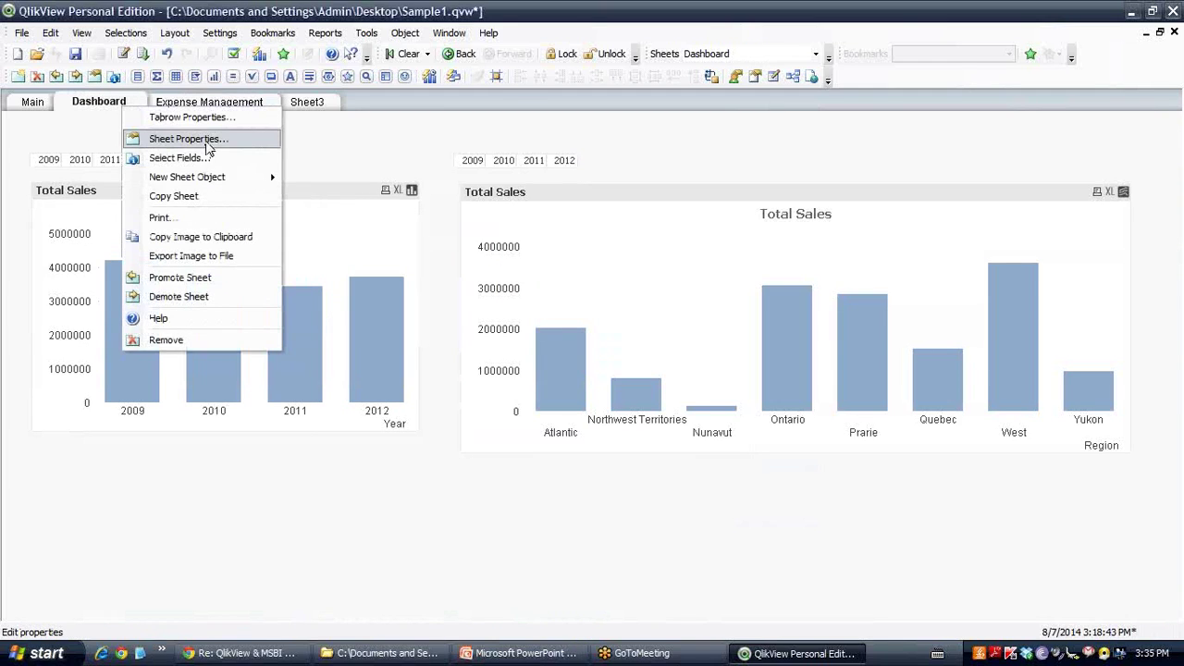
{"action": "left_click", "coordinate": [212, 136]}
{"action": "left_click", "coordinate": [389, 231]}
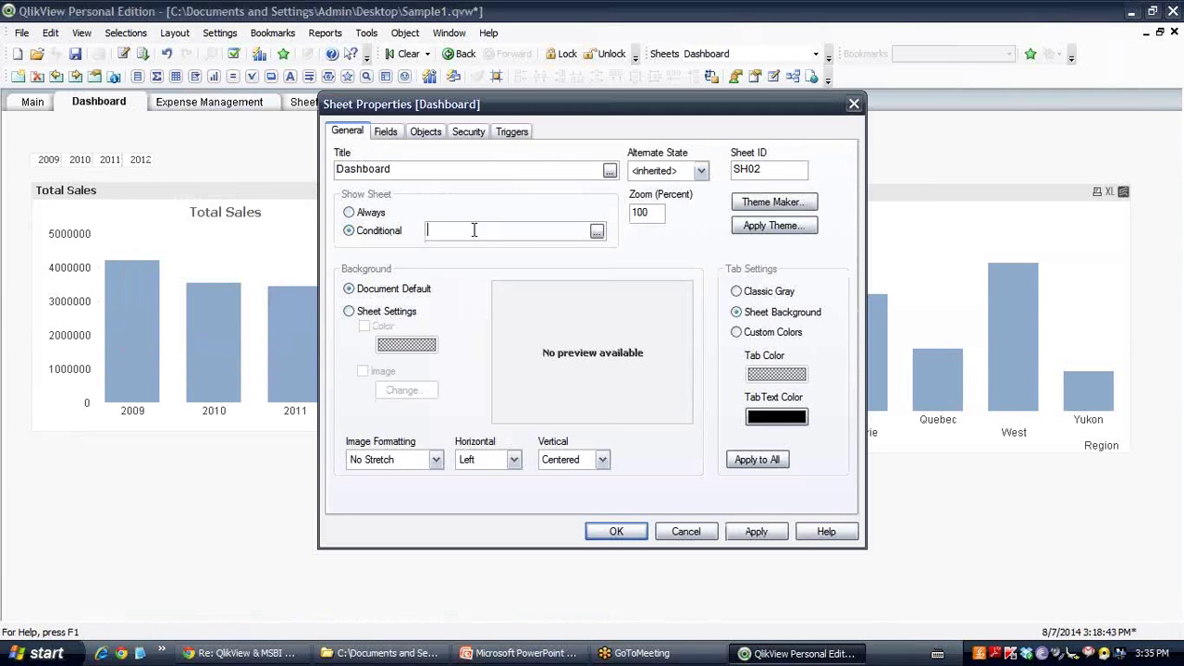
{"action": "left_click", "coordinate": [596, 231]}
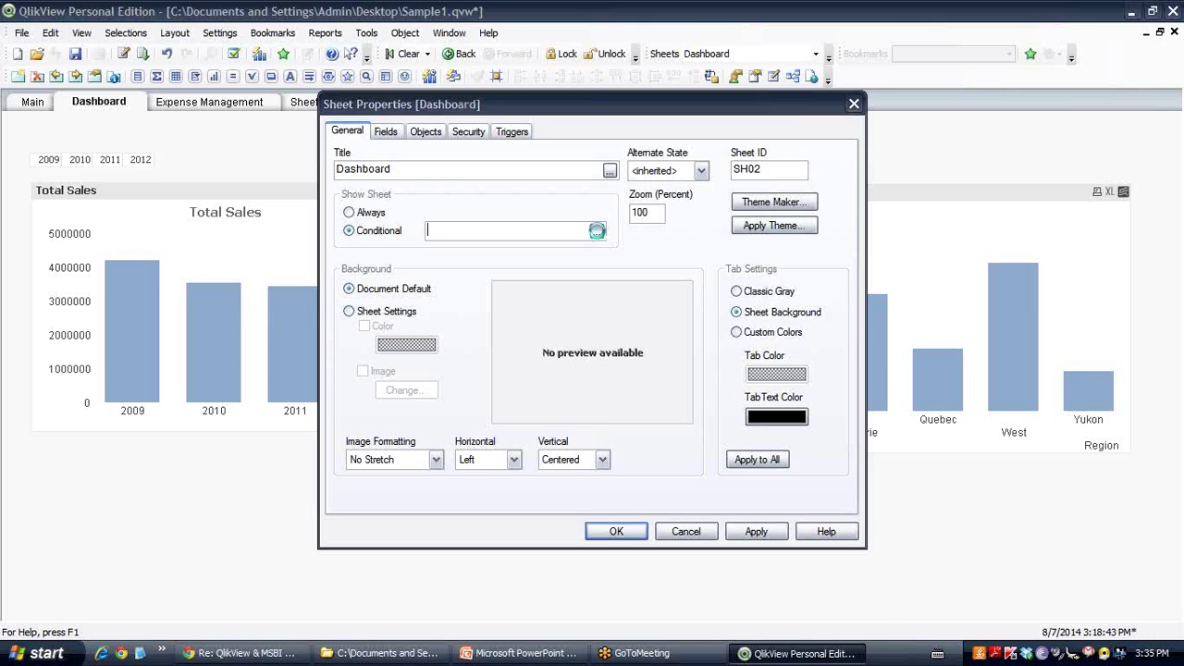
Step: Enter =if(vShowChart=0,True(),False()) as the Dashboard sheet's show condition and apply the sheet properties
{"action": "type", "text": "=if("}
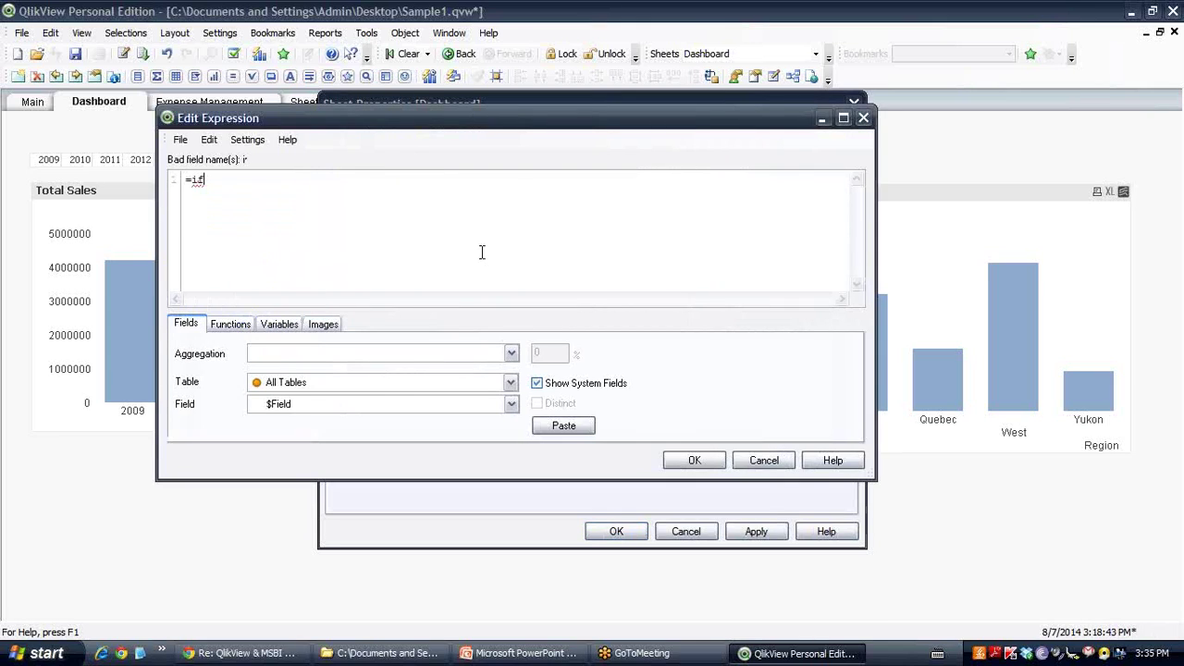
{"action": "left_click", "coordinate": [270, 324]}
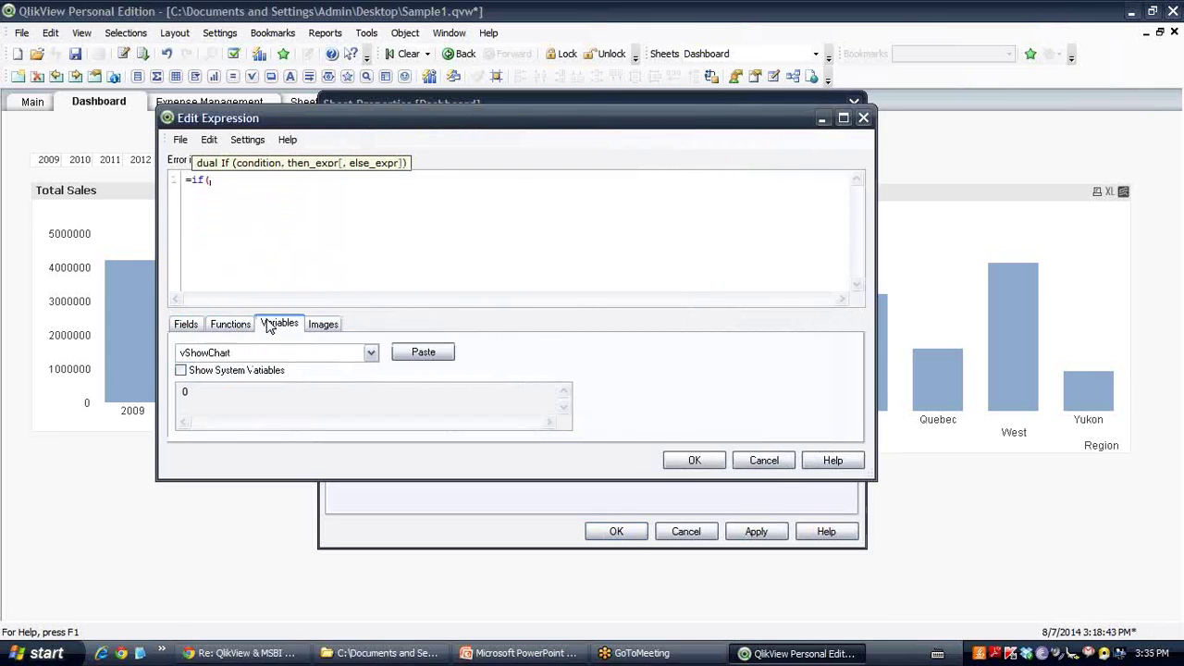
{"action": "left_click", "coordinate": [424, 352]}
{"action": "type", "text": "="}
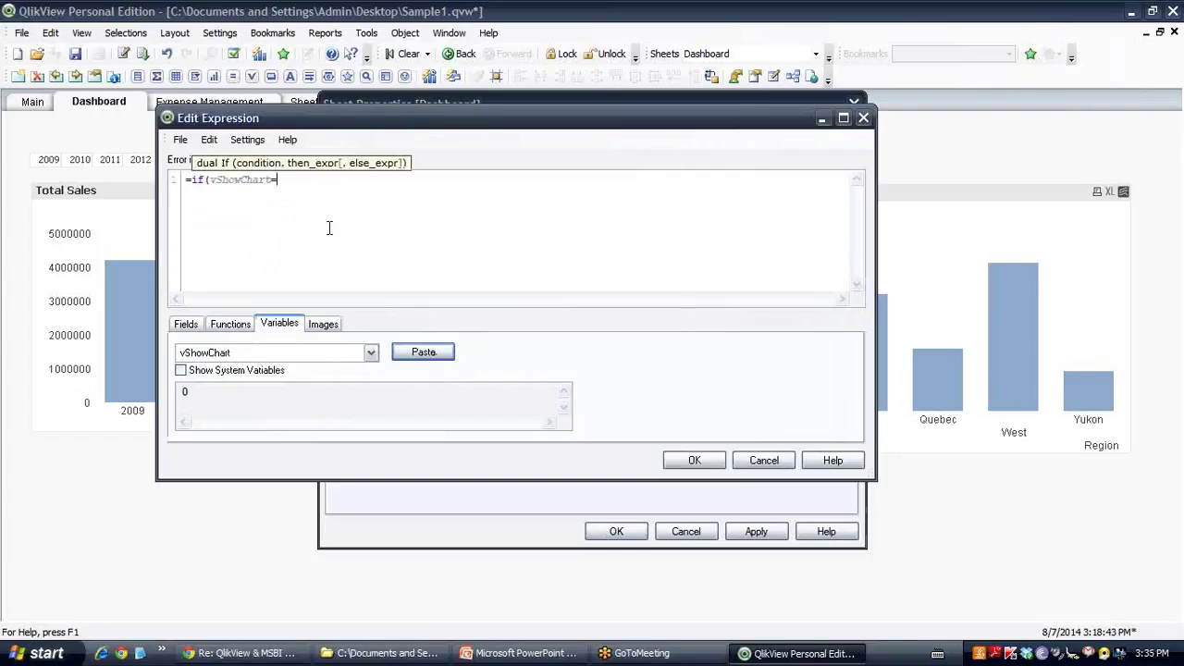
{"action": "type", "text": "0,1rue(),F"}
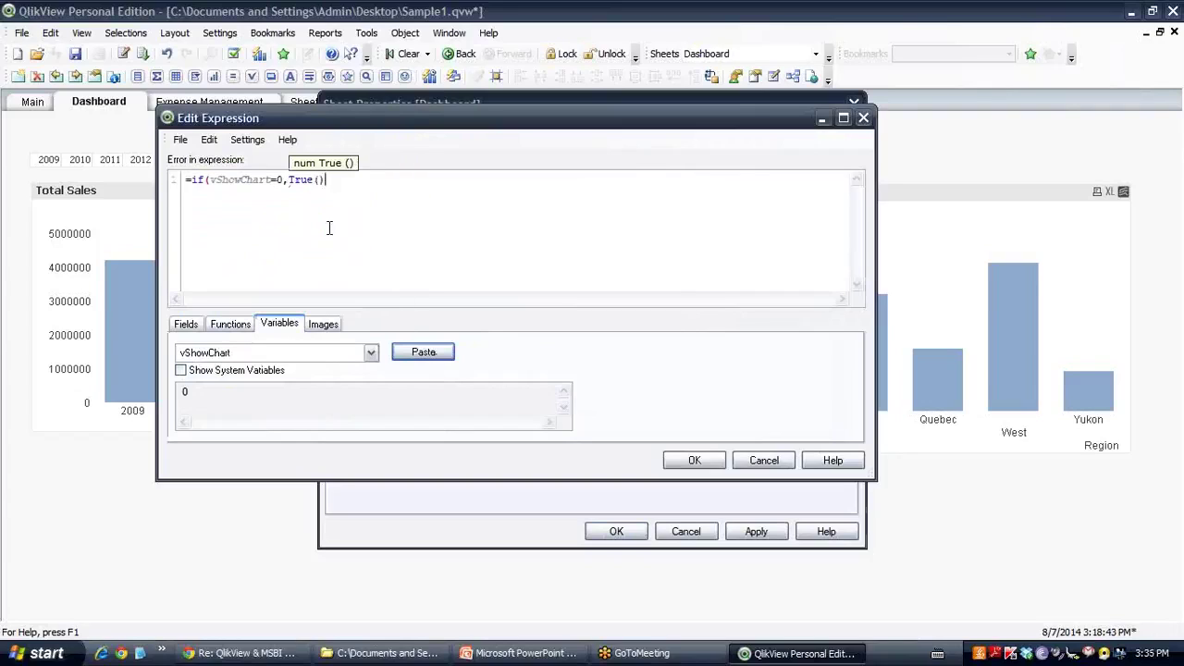
{"action": "type", "text": "alse())"}
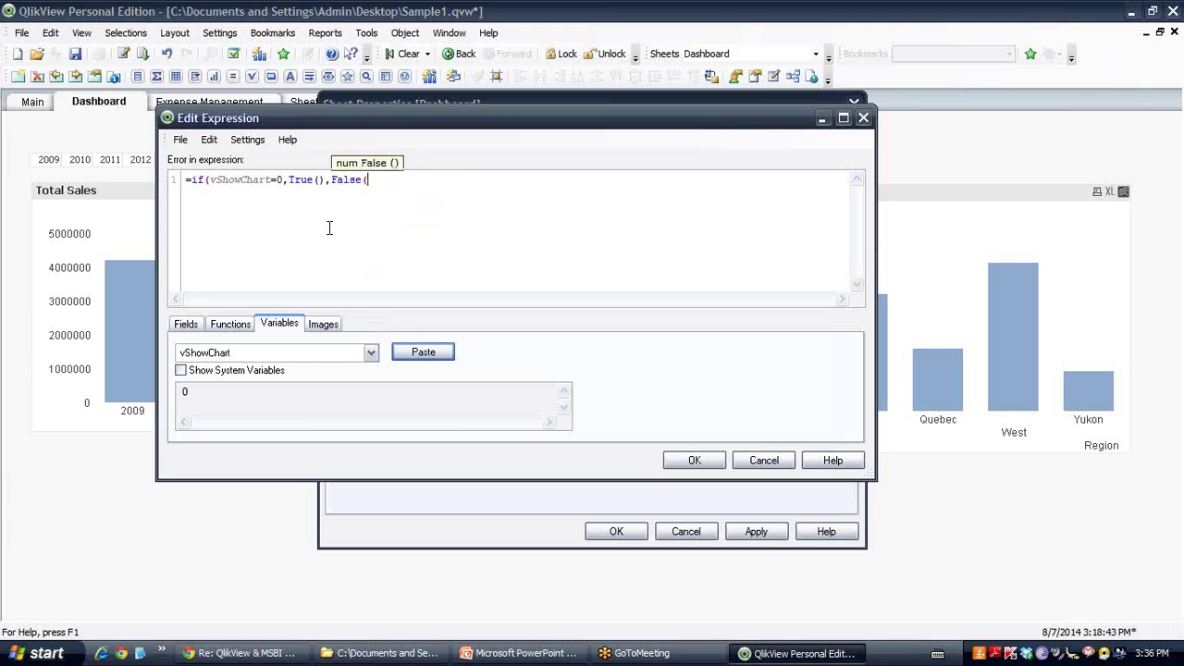
{"action": "left_click", "coordinate": [693, 460]}
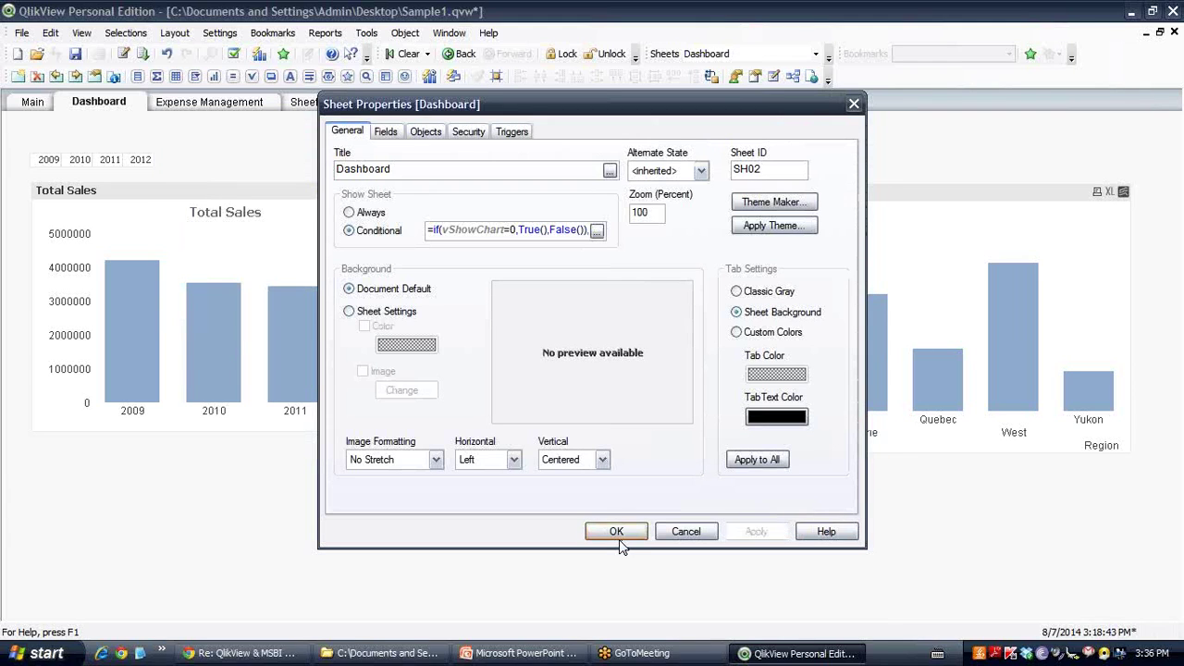
{"action": "left_click", "coordinate": [618, 536]}
Step: Test the Hide button on the Expense Management sheet to check the Dashboard sheet's conditional display
{"action": "left_click", "coordinate": [244, 105]}
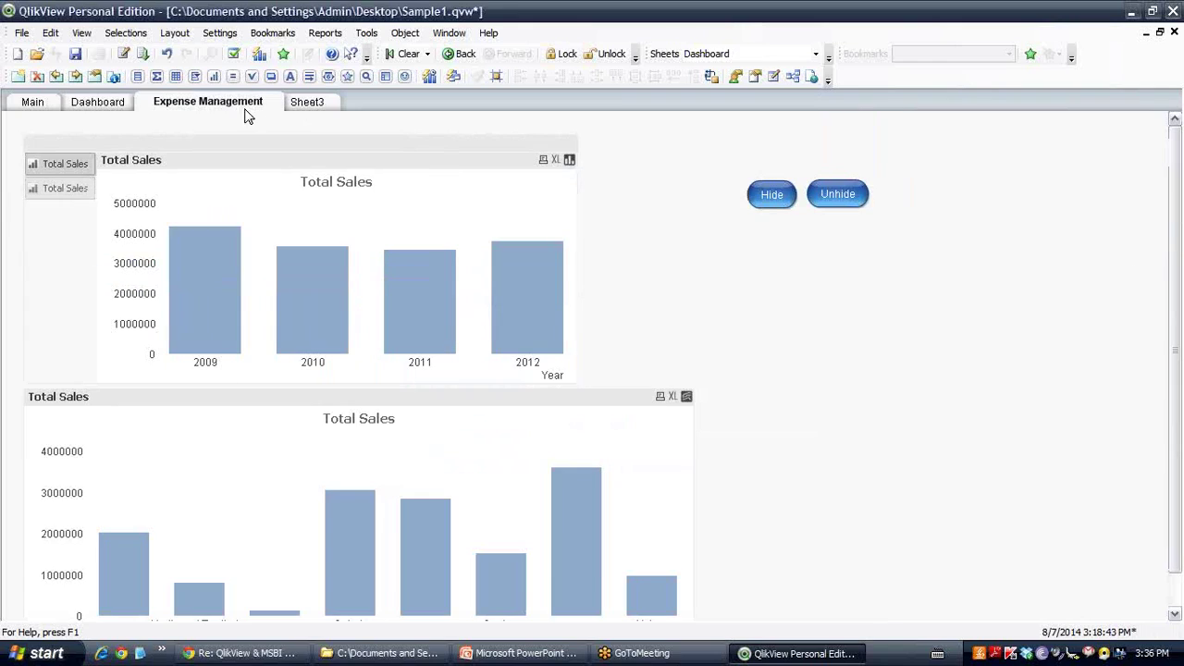
{"action": "left_click", "coordinate": [775, 204]}
{"action": "left_click", "coordinate": [772, 196]}
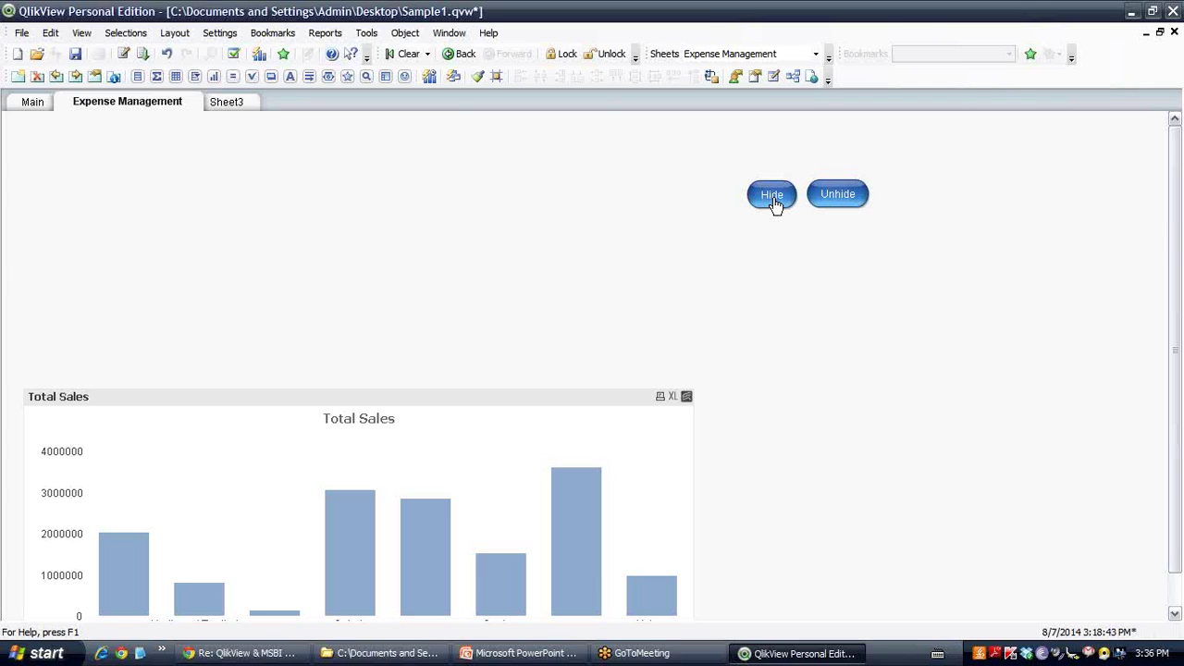
Step: Check the value of vShowChart in the Variable Overview after hiding
{"action": "left_click", "coordinate": [227, 34]}
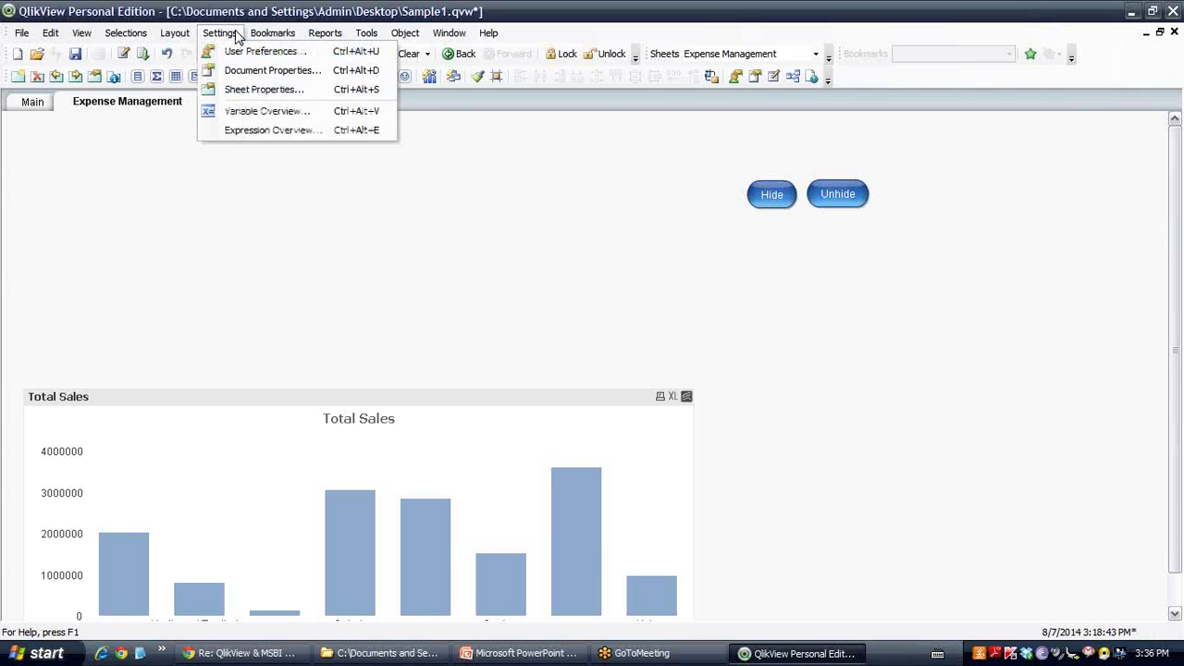
{"action": "left_click", "coordinate": [251, 111]}
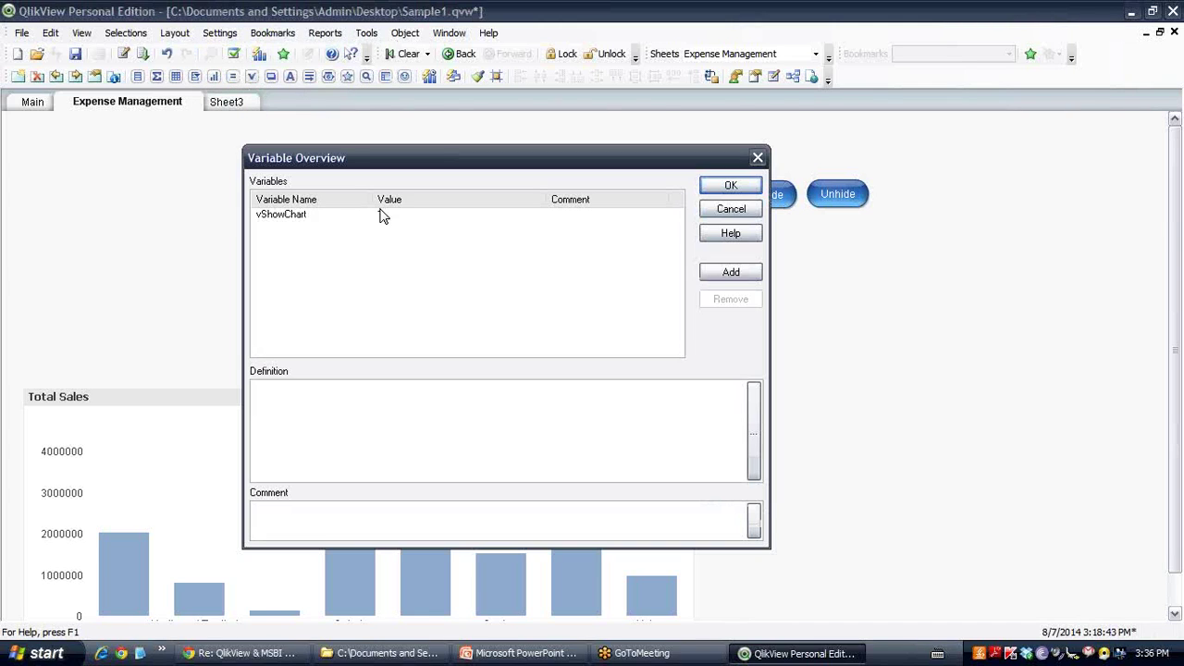
{"action": "left_click", "coordinate": [762, 163]}
Step: Test the Unhide button, view the Dashboard sheet and return to the Expense Management sheet
{"action": "left_click", "coordinate": [853, 194]}
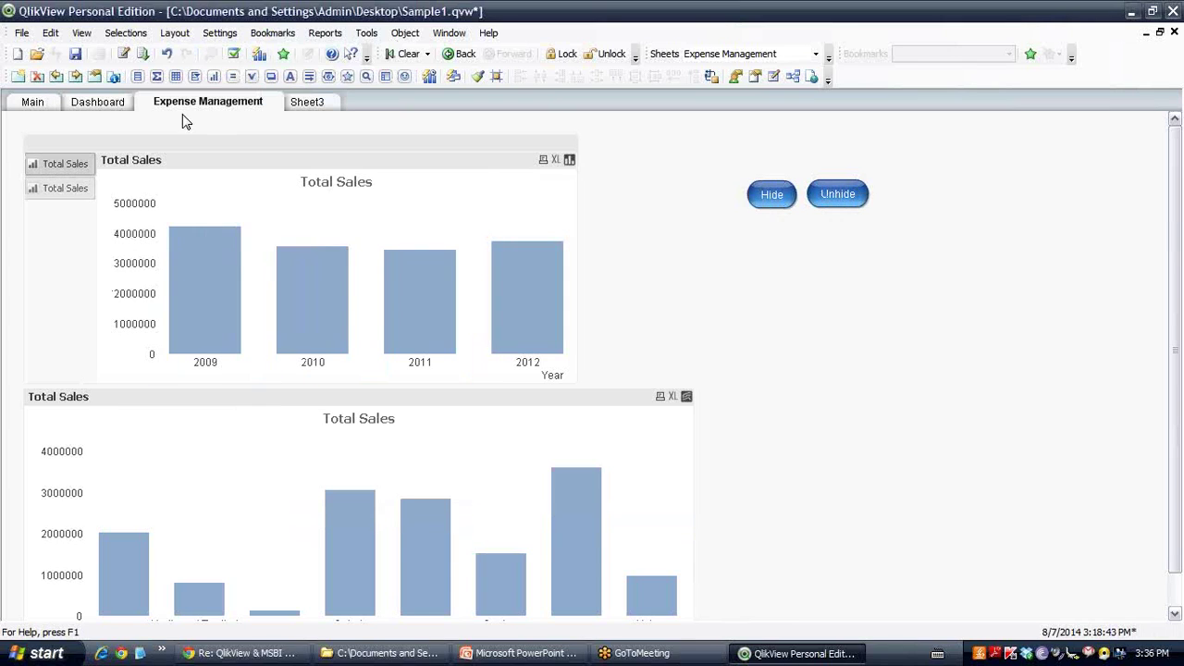
{"action": "left_click", "coordinate": [98, 102]}
{"action": "left_click", "coordinate": [231, 102]}
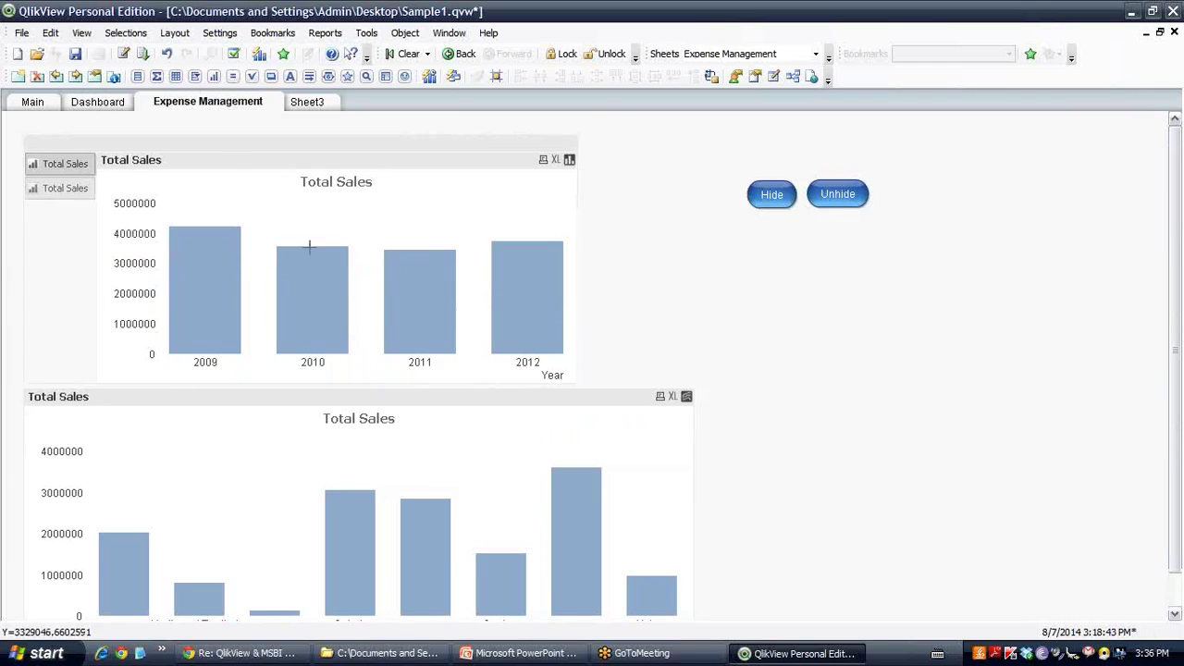
Step: Inspect vShowChart's value and definition in the Variable Overview after unhiding
{"action": "left_click", "coordinate": [219, 33]}
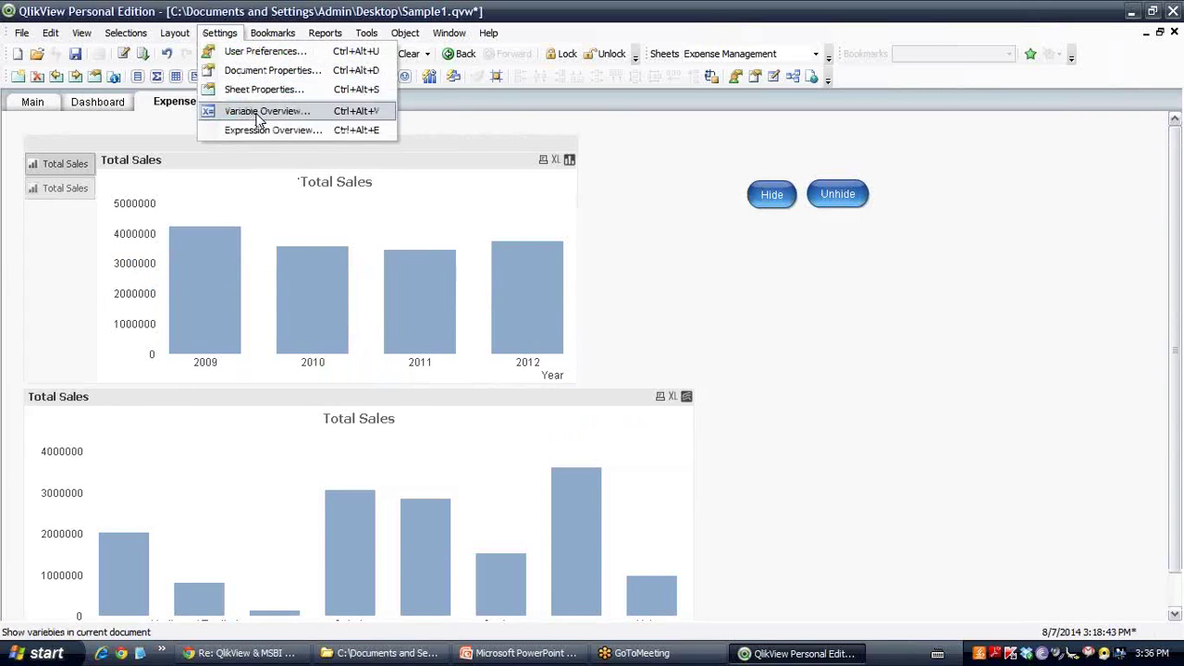
{"action": "left_click", "coordinate": [252, 109]}
{"action": "left_click", "coordinate": [376, 215]}
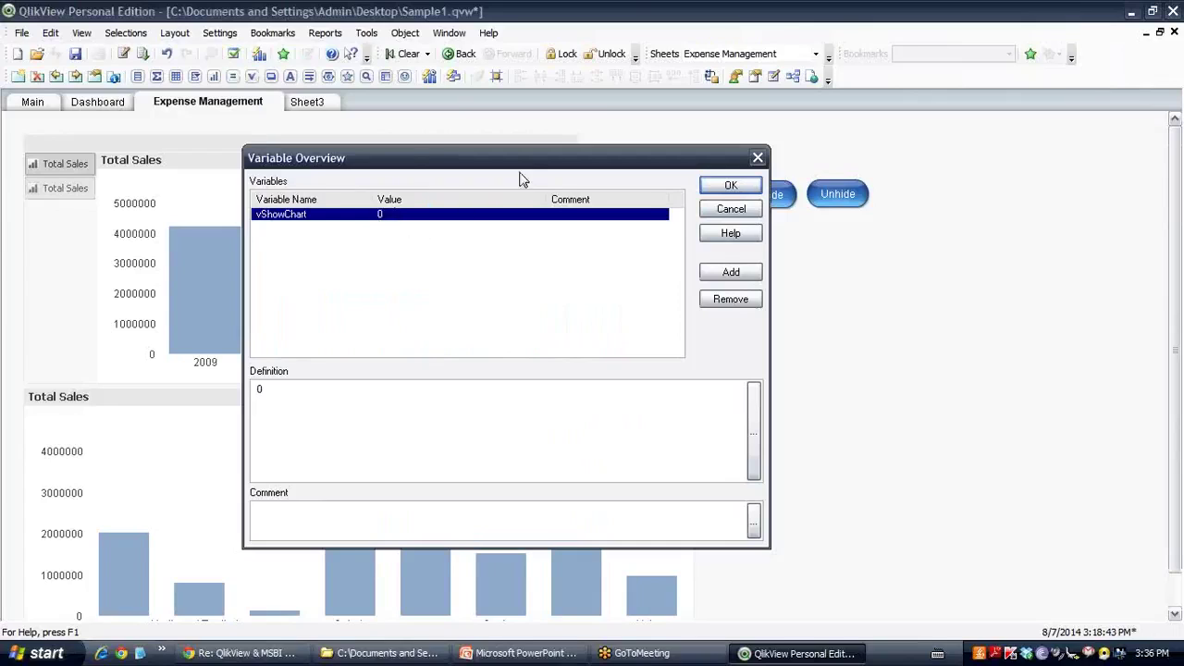
{"action": "left_click_drag", "start_coordinate": [421, 165], "coordinate": [312, 161]}
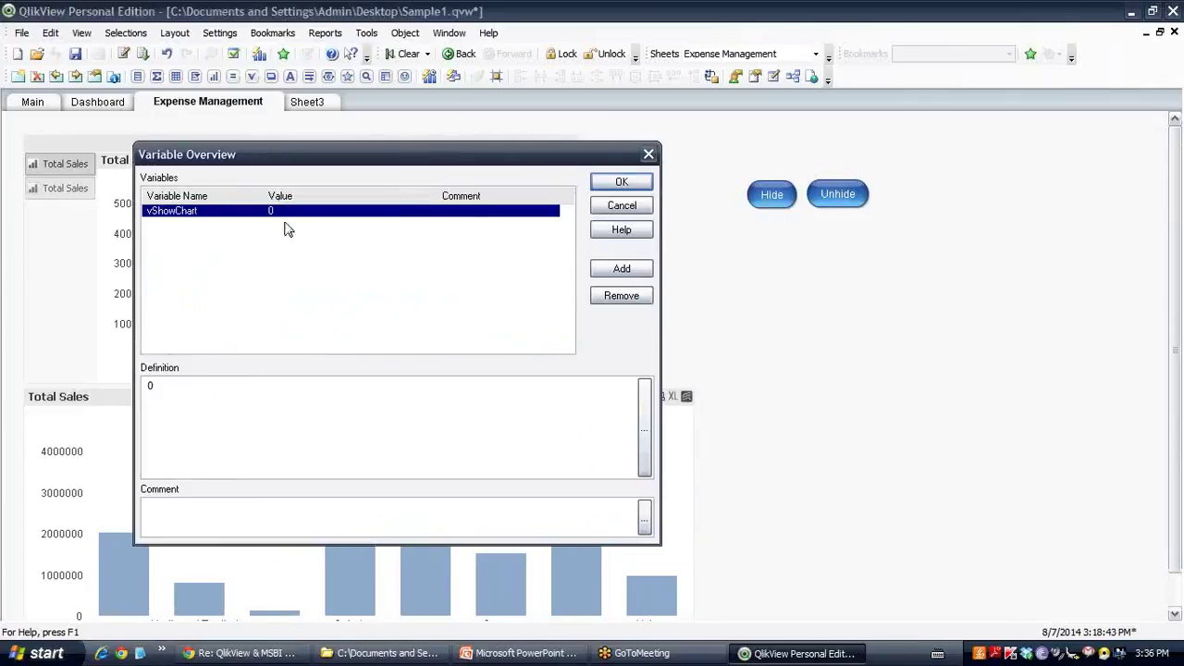
{"action": "left_click", "coordinate": [649, 153]}
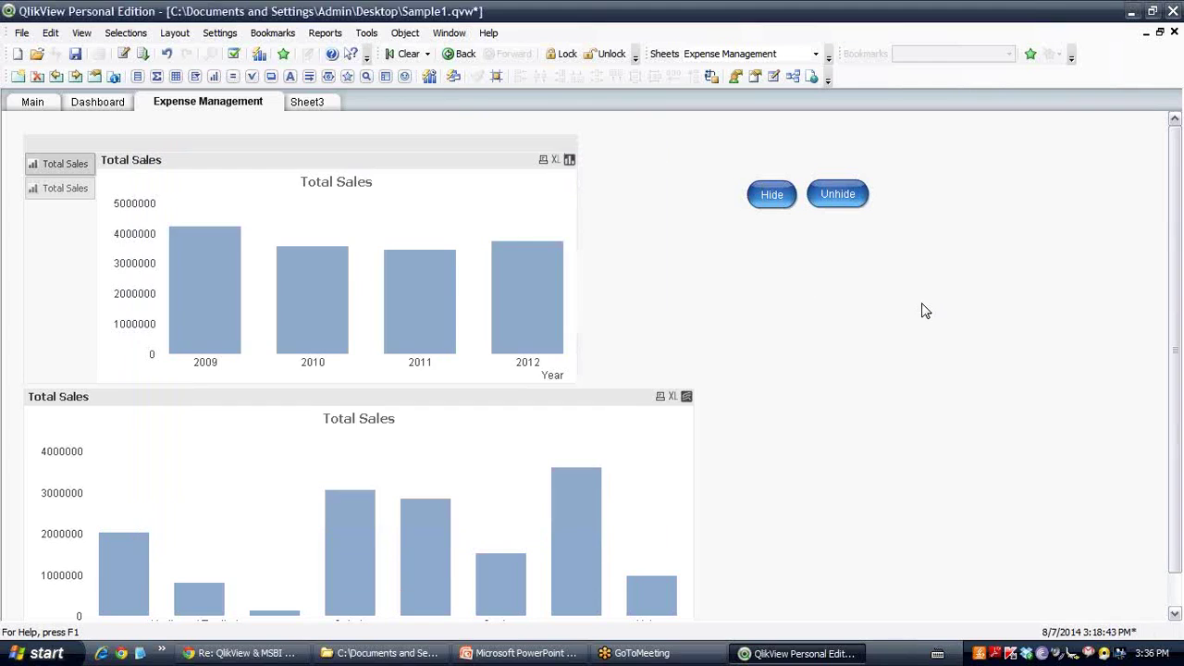
{"action": "left_click", "coordinate": [219, 32]}
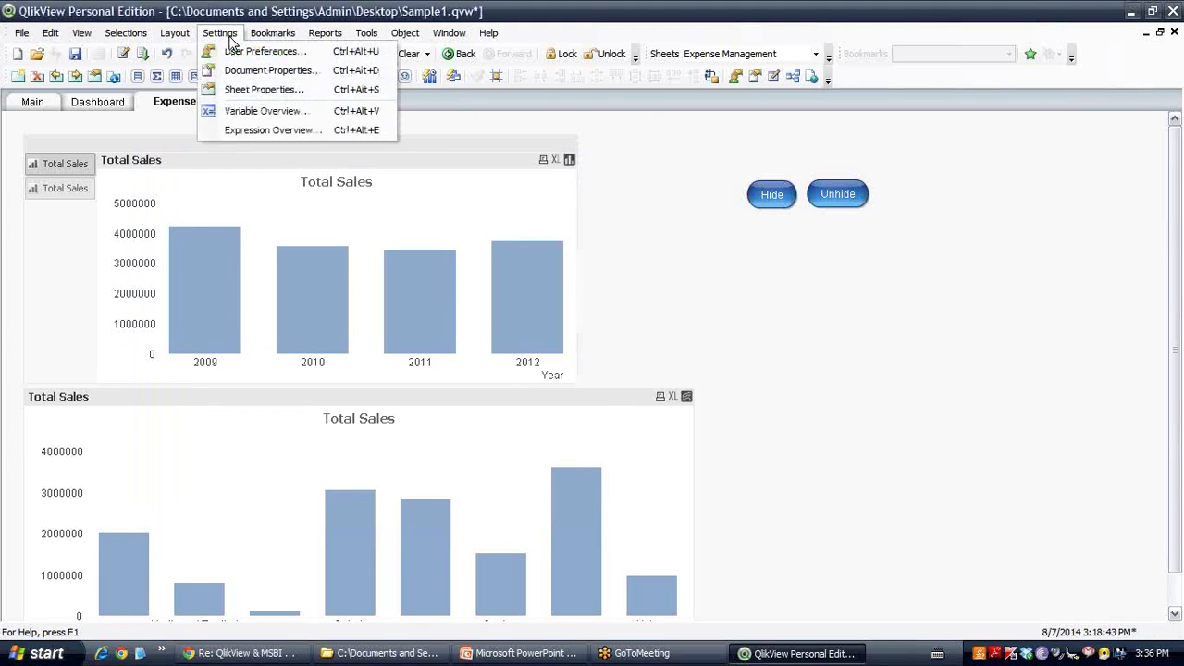
{"action": "left_click", "coordinate": [886, 248]}
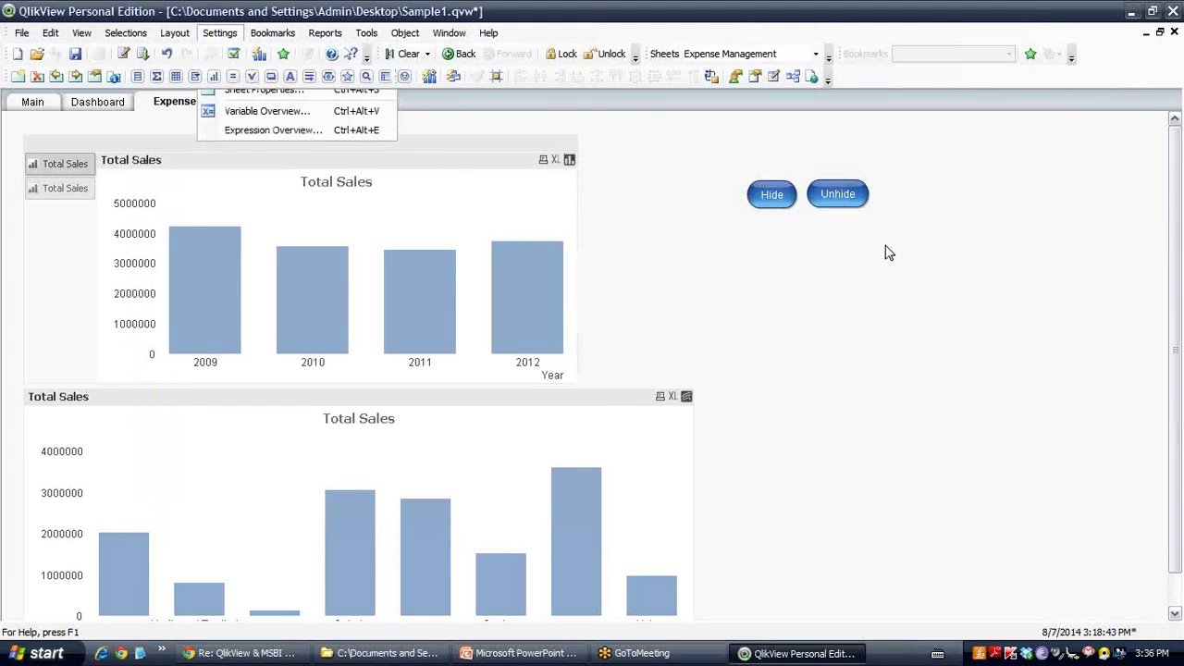
{"action": "left_click", "coordinate": [99, 105]}
{"action": "left_click", "coordinate": [186, 104]}
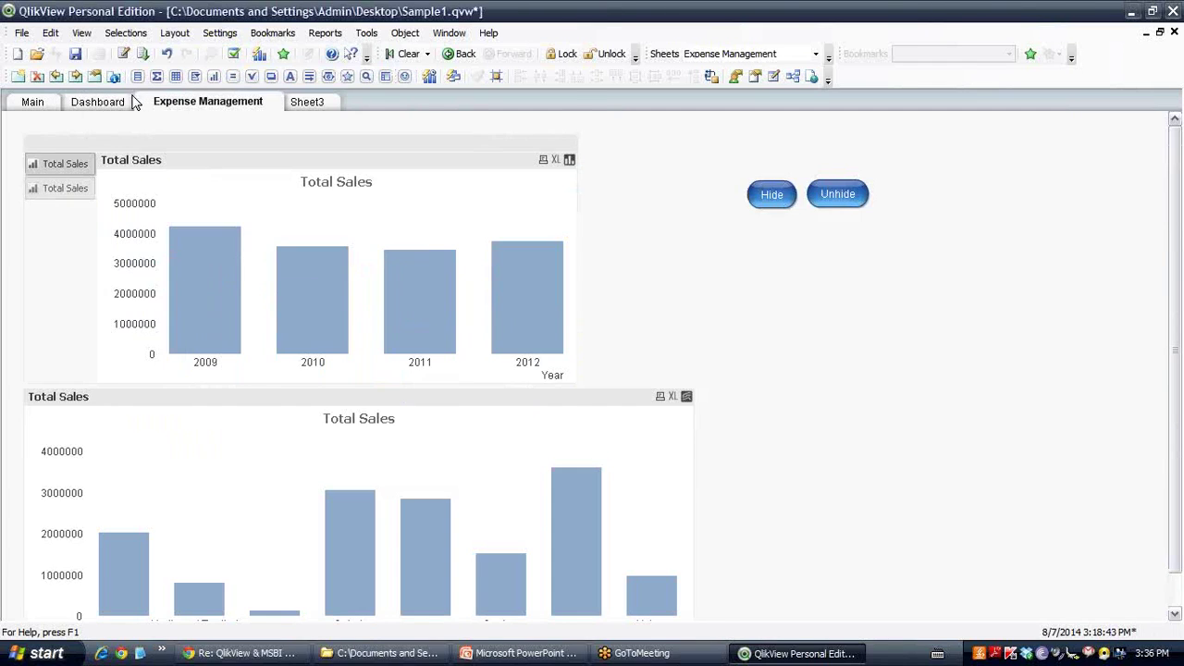
{"action": "left_click", "coordinate": [98, 105]}
{"action": "left_click", "coordinate": [181, 107]}
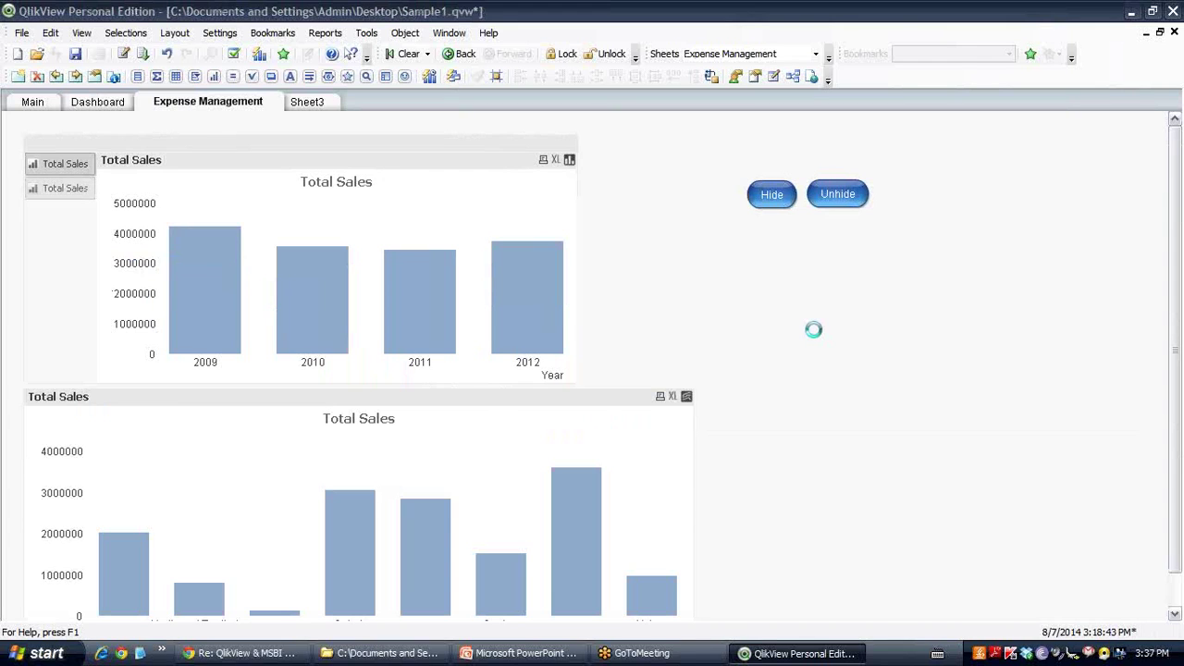
Step: Examine the SET variable statements at the start of the load script and close the script editor
{"action": "scroll", "coordinate": [426, 232], "scroll_direction": "up", "scroll_amount": 4}
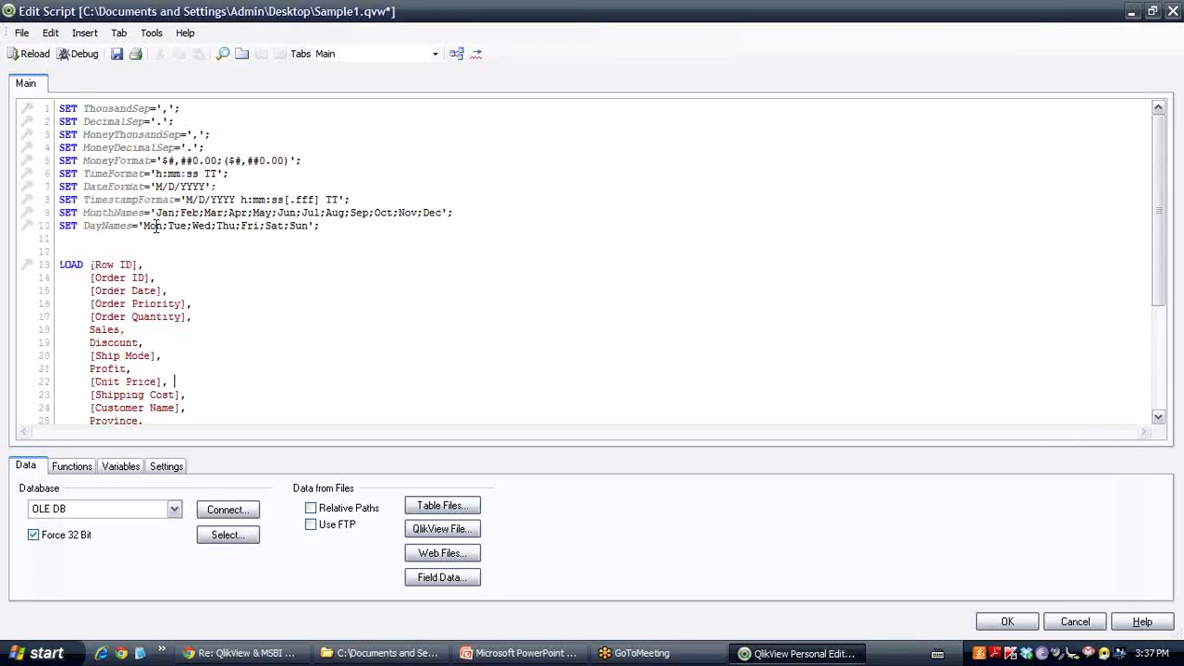
{"action": "left_click", "coordinate": [222, 247]}
{"action": "left_click_drag", "start_coordinate": [59, 226], "coordinate": [78, 226]}
{"action": "left_click", "coordinate": [105, 240]}
{"action": "key", "text": "Up"}
{"action": "key", "text": "shift+Right"}
{"action": "key", "text": "shift+Right"}
{"action": "key", "text": "shift+Right"}
{"action": "left_click", "coordinate": [160, 243]}
{"action": "left_click", "coordinate": [1172, 12]}
{"action": "left_click", "coordinate": [580, 358]}
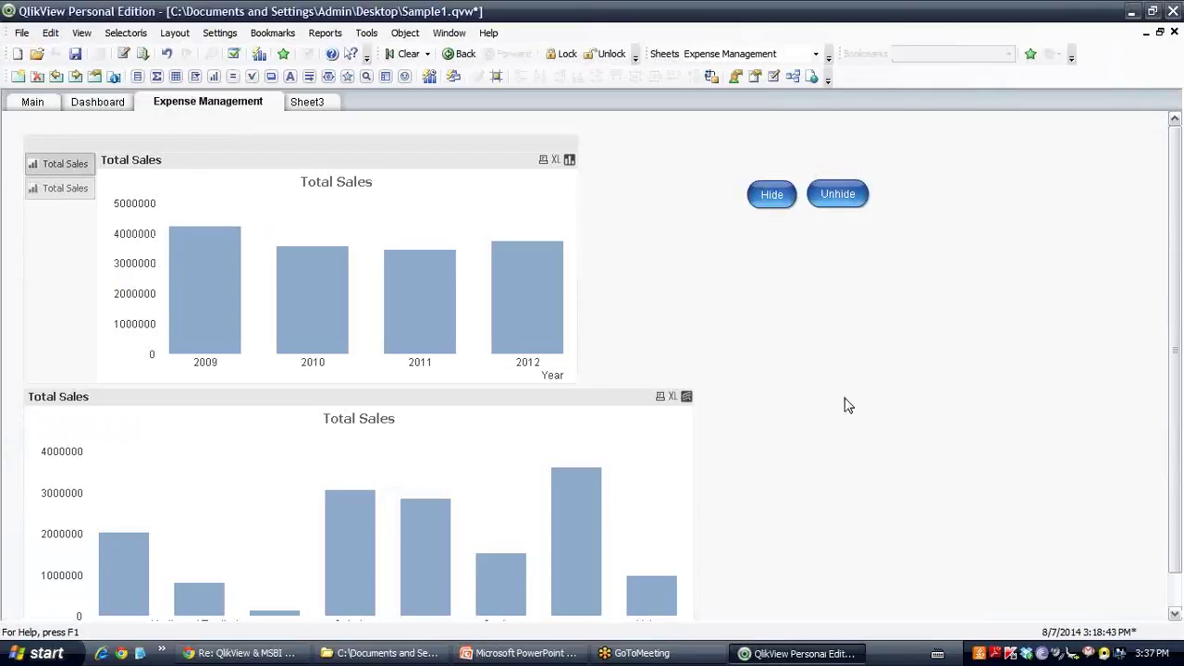
Step: Switch to the Dashboard sheet
{"action": "scroll", "coordinate": [928, 398], "scroll_direction": "down", "scroll_amount": 1}
{"action": "scroll", "coordinate": [925, 389], "scroll_direction": "up", "scroll_amount": 1}
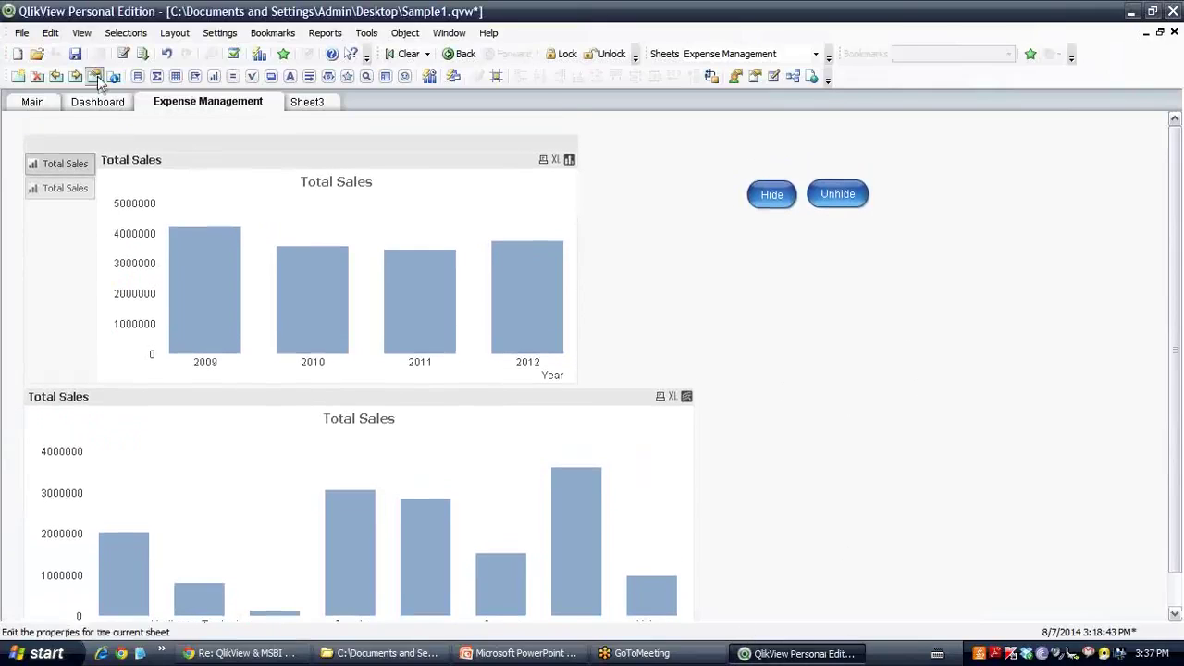
{"action": "left_click", "coordinate": [100, 102]}
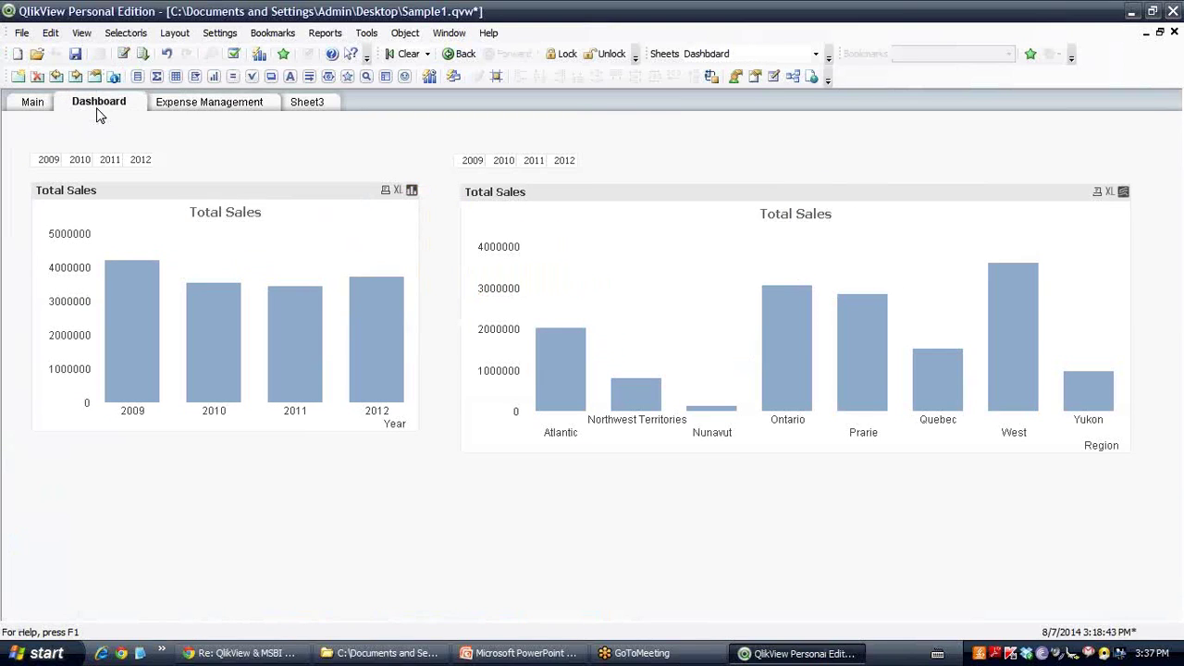